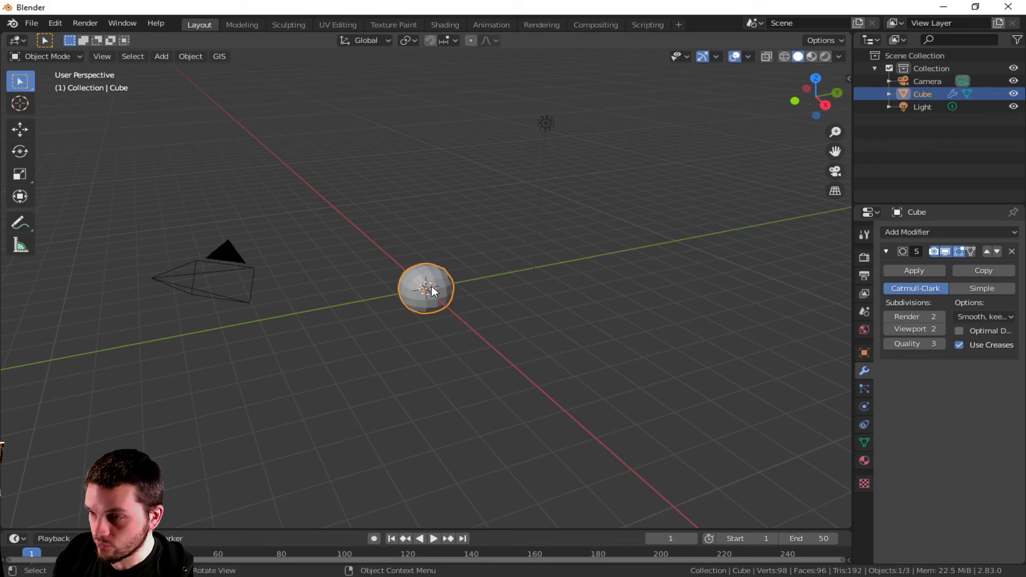
Step: Add two evenly spaced horizontal loop cuts around the cube in Edit Mode
{"action": "key", "text": "Tab"}
{"action": "right_click", "coordinate": [556, 383]}
{"action": "left_click", "coordinate": [510, 367]}
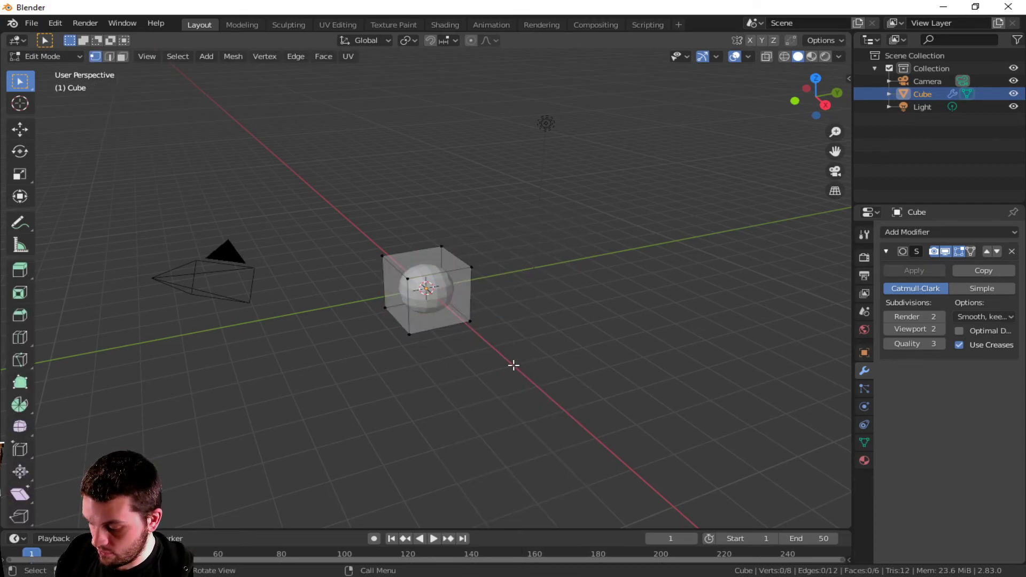
{"action": "middle_click_drag", "start_coordinate": [551, 327], "coordinate": [453, 287]}
{"action": "scroll", "coordinate": [464, 288], "scroll_direction": "up", "scroll_amount": 3}
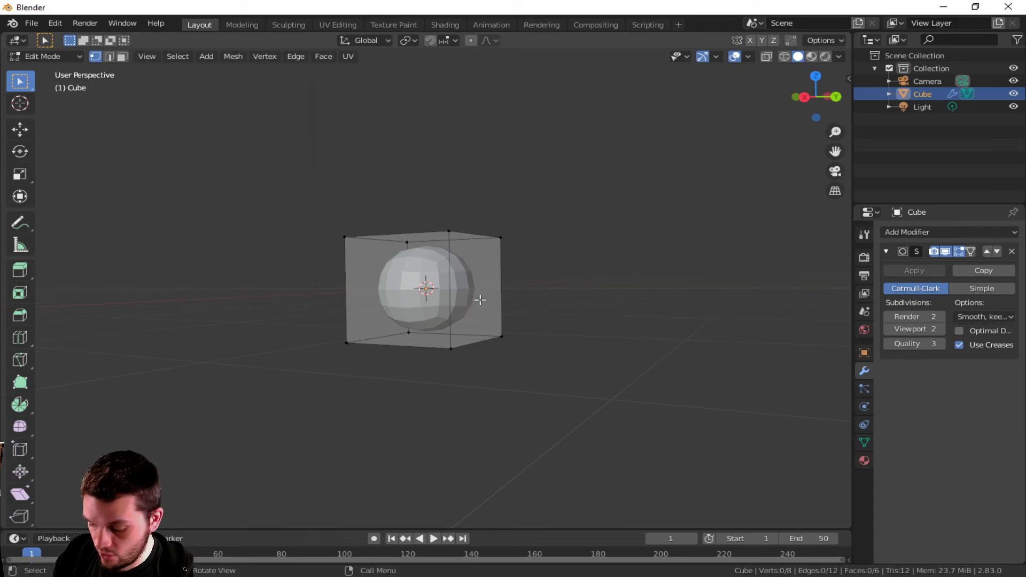
{"action": "key", "text": "ctrl+r"}
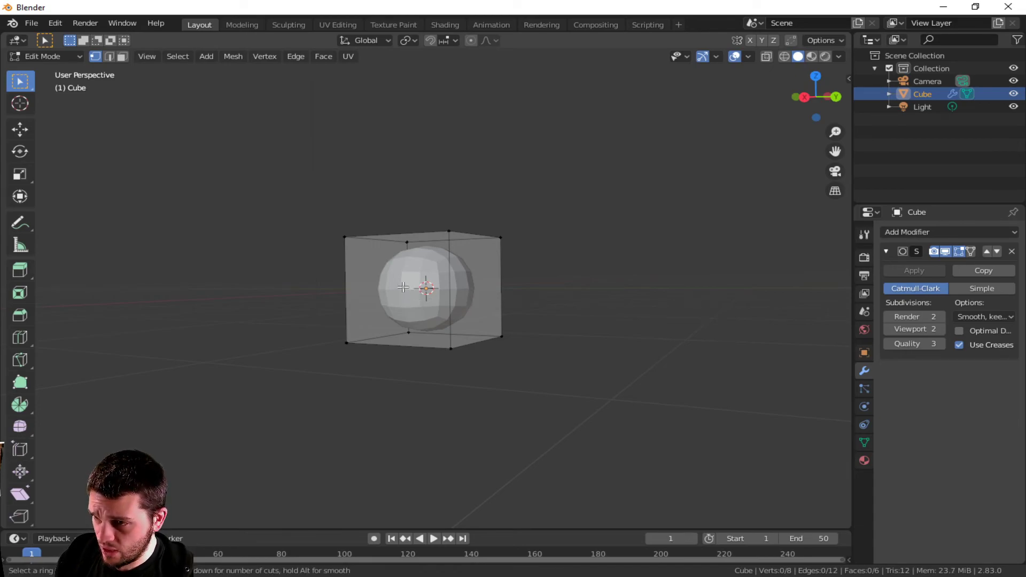
{"action": "scroll", "coordinate": [352, 287], "scroll_direction": "up", "scroll_amount": 1}
{"action": "left_click", "coordinate": [350, 287]}
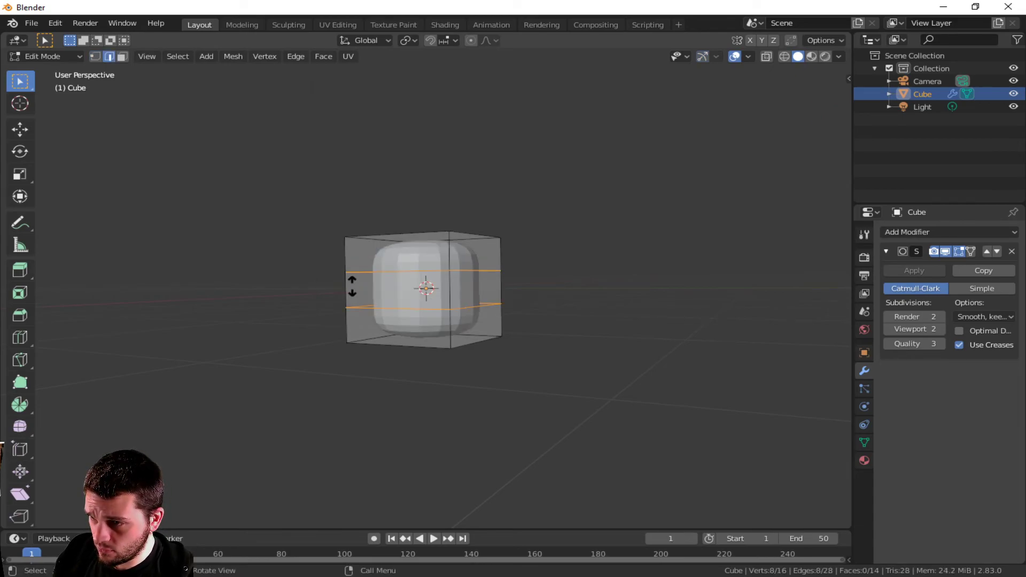
{"action": "right_click", "coordinate": [350, 287]}
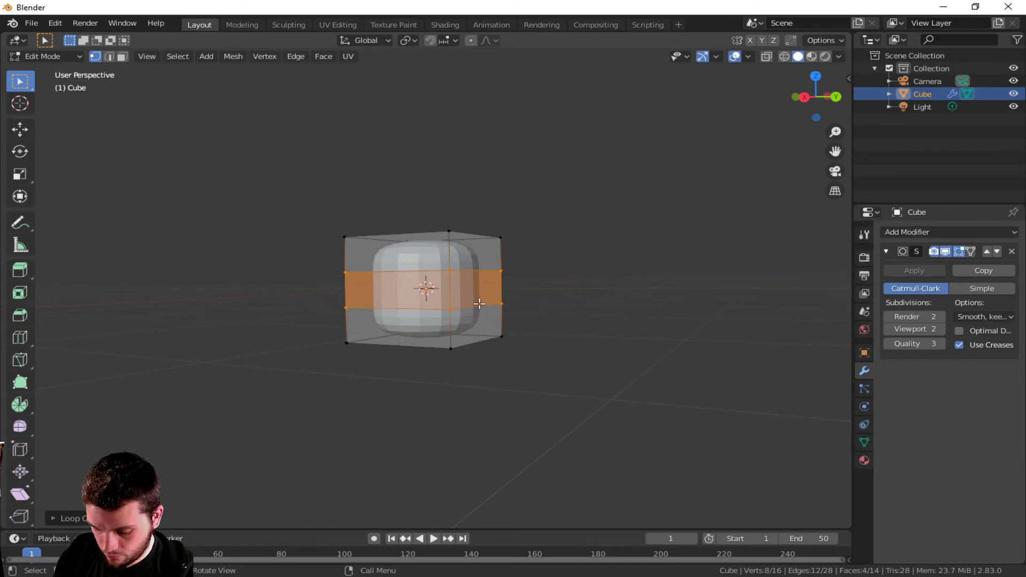
Step: Delete the faces of the cube's middle band between the two loop cuts
{"action": "key", "text": "x"}
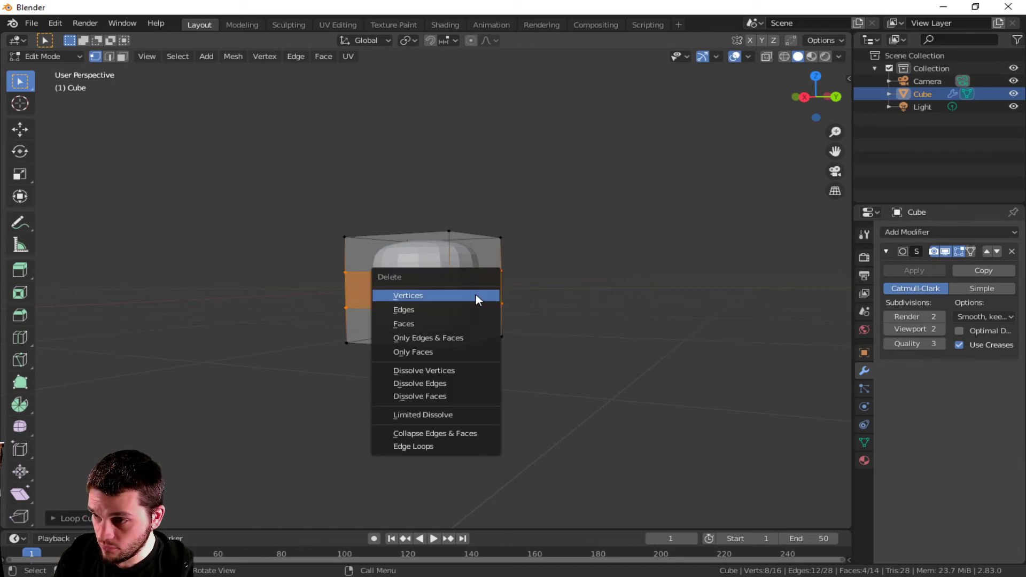
{"action": "left_click", "coordinate": [460, 324]}
{"action": "right_click", "coordinate": [534, 354]}
{"action": "middle_click_drag", "start_coordinate": [356, 330], "coordinate": [315, 278]}
{"action": "middle_click_drag", "start_coordinate": [371, 338], "coordinate": [444, 406]}
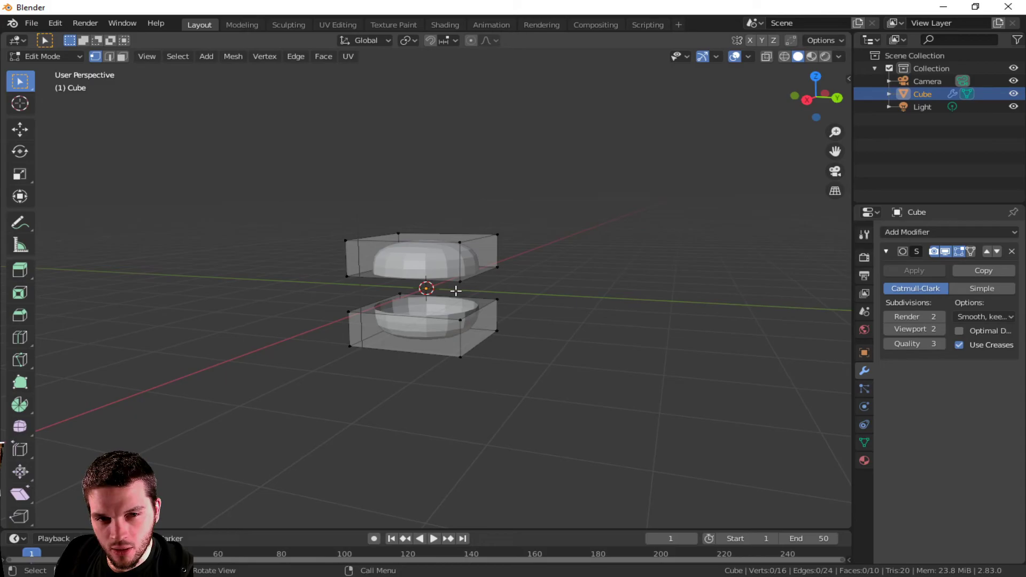
{"action": "right_click", "coordinate": [485, 318]}
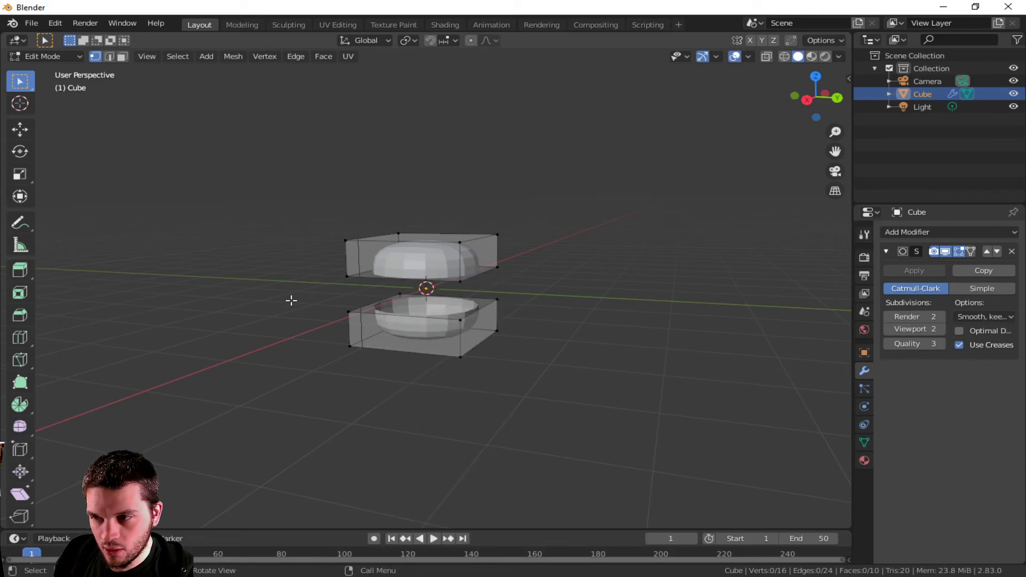
{"action": "middle_click_drag", "start_coordinate": [425, 326], "coordinate": [455, 288]}
Step: Add a new cube mesh inside the same object to fill the middle gap, and deselect everything
{"action": "key", "text": "shift+a"}
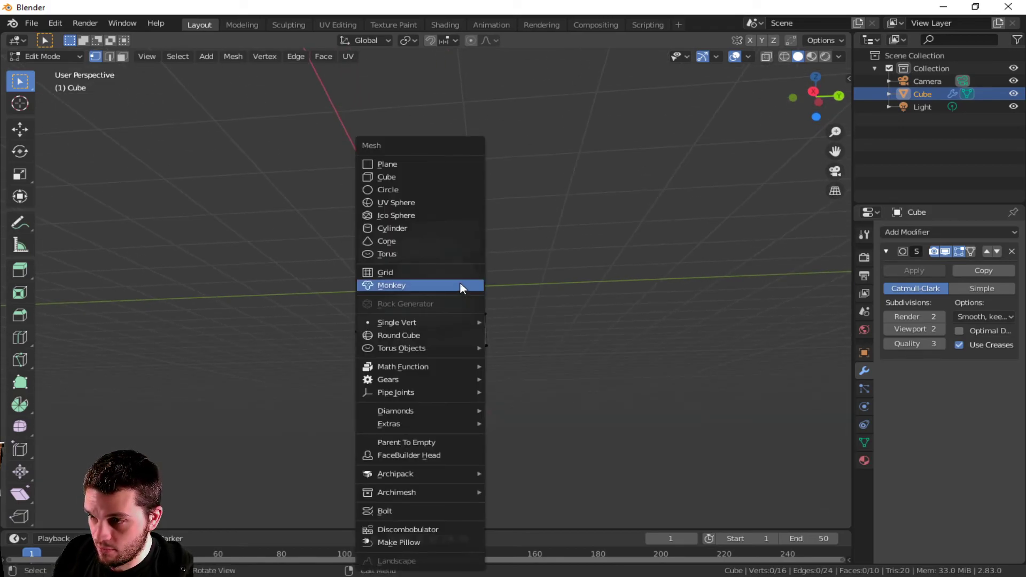
{"action": "left_click", "coordinate": [407, 178]}
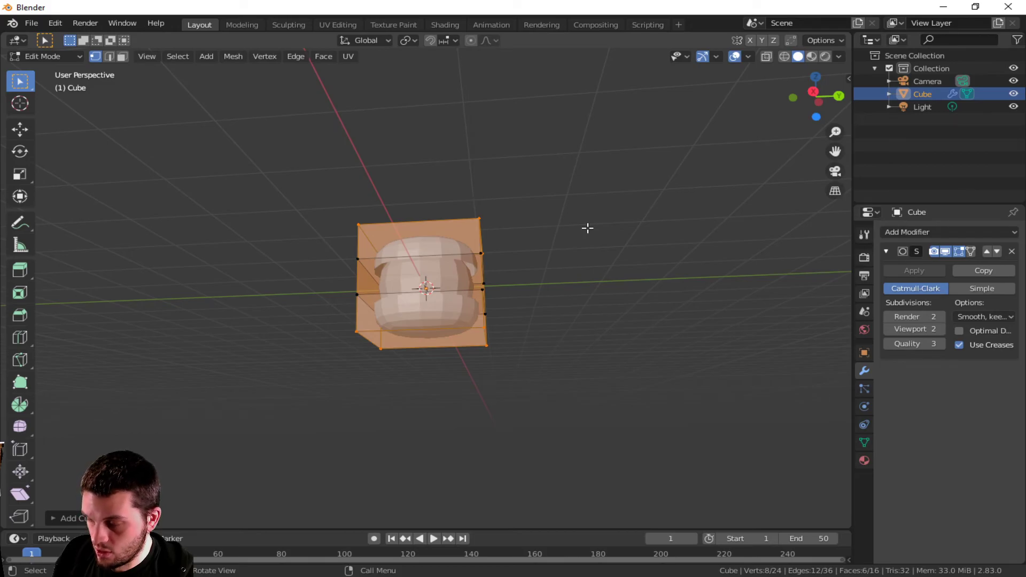
{"action": "key", "text": "alt+a"}
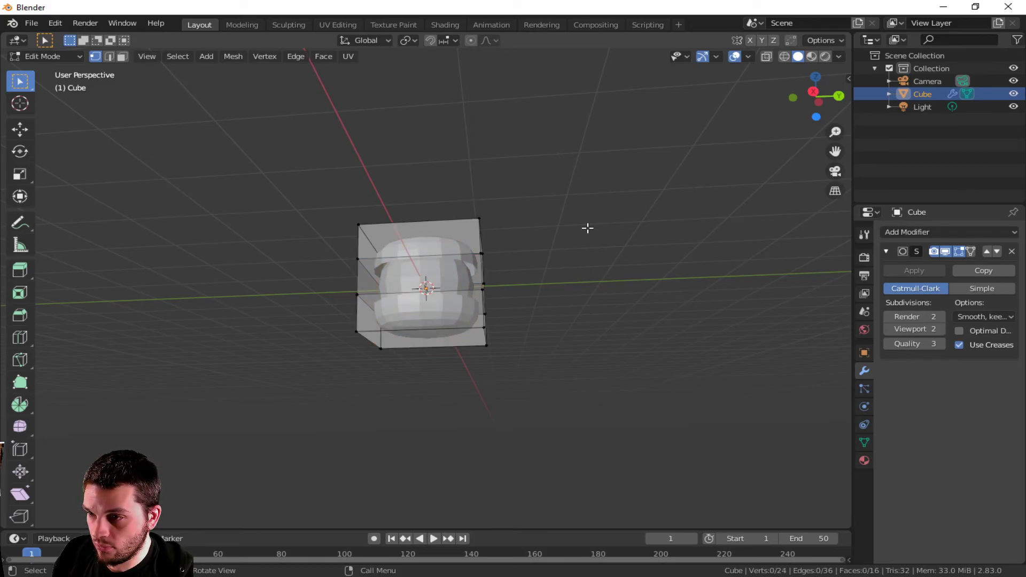
{"action": "right_click", "coordinate": [585, 232]}
{"action": "middle_click_drag", "start_coordinate": [675, 257], "coordinate": [482, 287]}
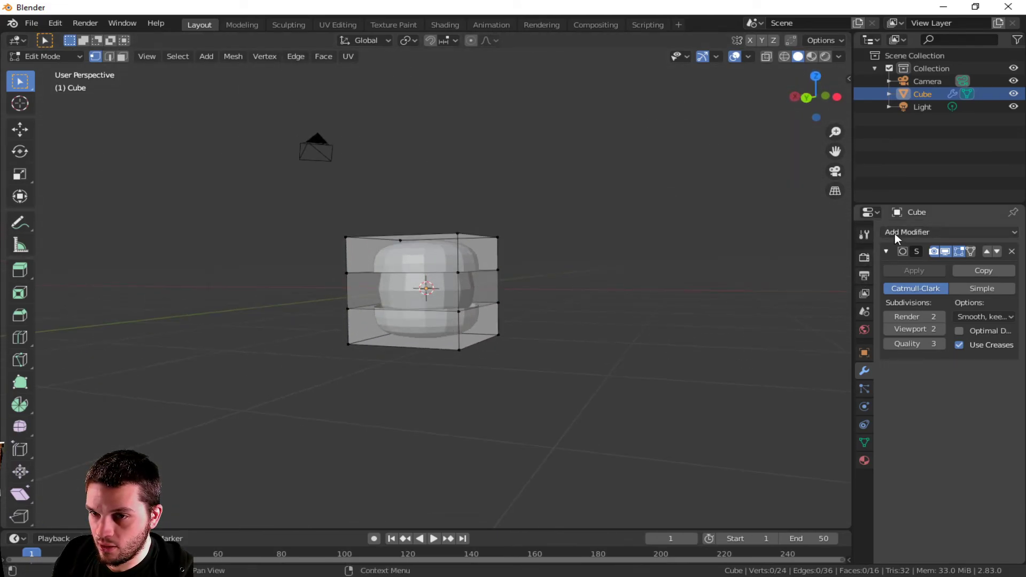
Step: Add a Solidify modifier to the cube object and set its thickness to 0.2 m
{"action": "left_click", "coordinate": [915, 232]}
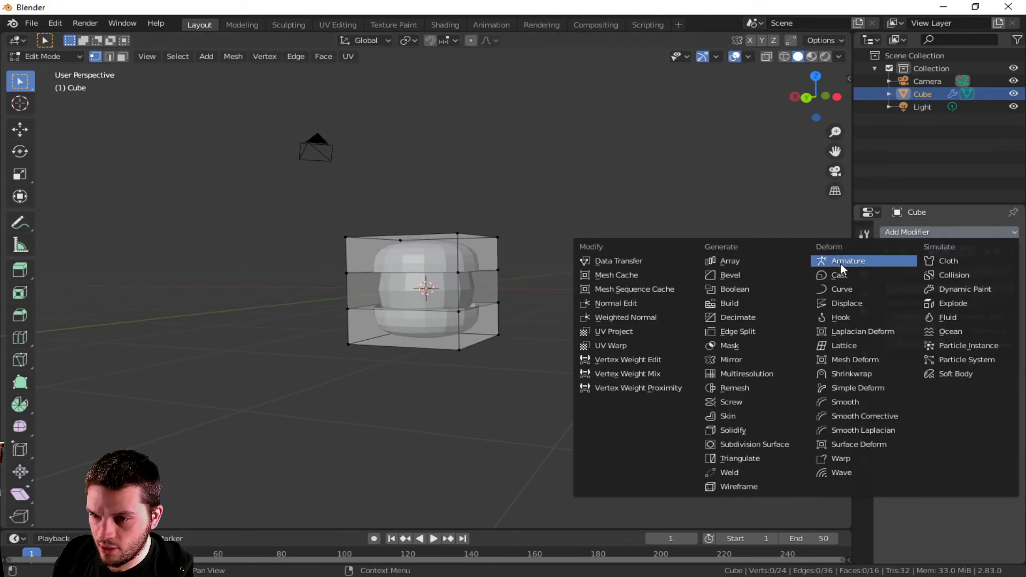
{"action": "left_click", "coordinate": [743, 430]}
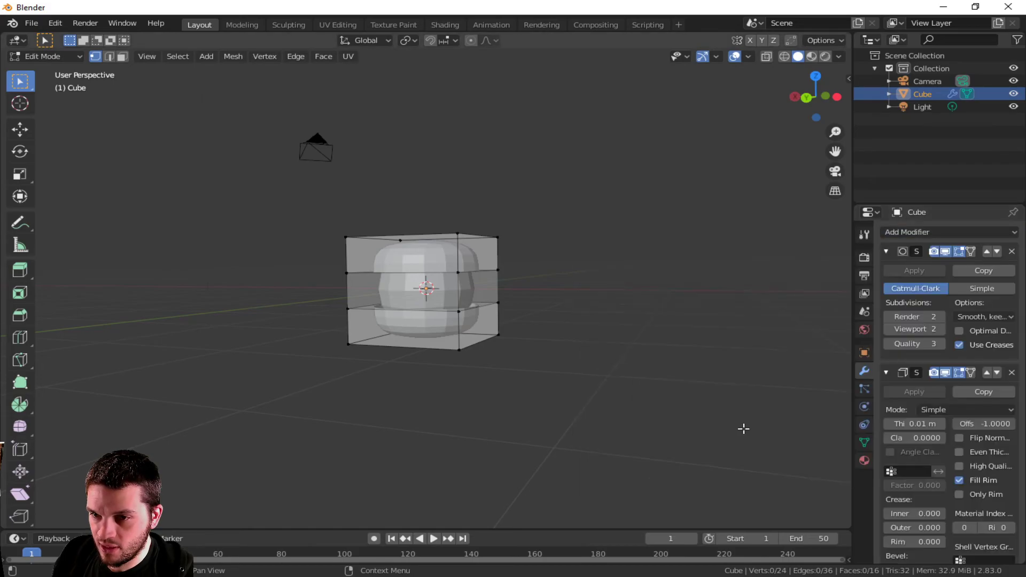
{"action": "left_click", "coordinate": [941, 424]}
{"action": "left_click", "coordinate": [942, 424]}
{"action": "left_click", "coordinate": [942, 424]}
{"action": "left_click", "coordinate": [941, 423]}
{"action": "left_click", "coordinate": [942, 424]}
{"action": "left_click", "coordinate": [942, 424]}
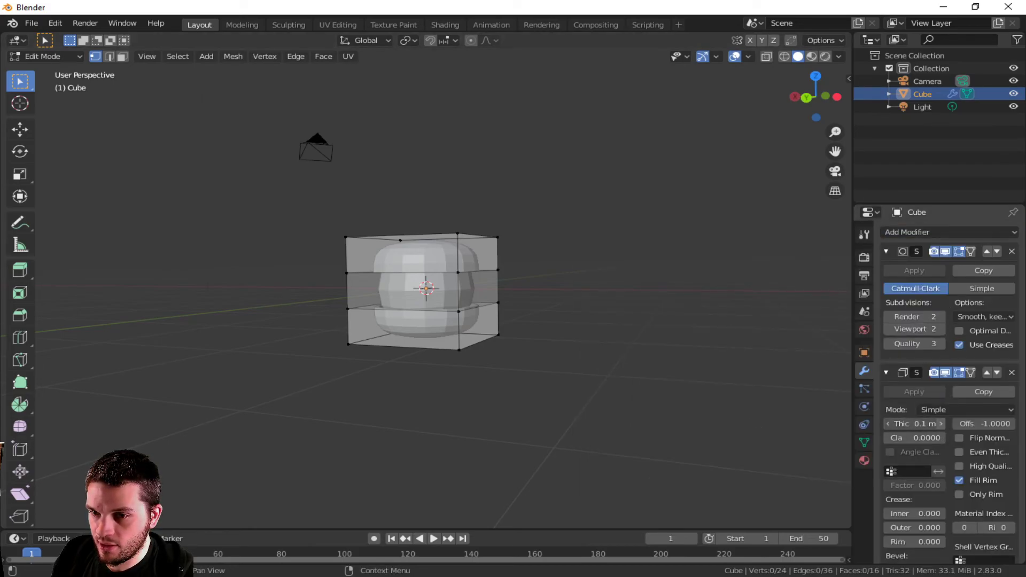
{"action": "left_click", "coordinate": [942, 424]}
{"action": "left_click", "coordinate": [942, 424]}
{"action": "left_click", "coordinate": [942, 424]}
{"action": "left_click", "coordinate": [942, 423]}
{"action": "left_click", "coordinate": [942, 424]}
{"action": "left_click", "coordinate": [941, 423]}
{"action": "left_click", "coordinate": [941, 424]}
{"action": "left_click", "coordinate": [942, 424]}
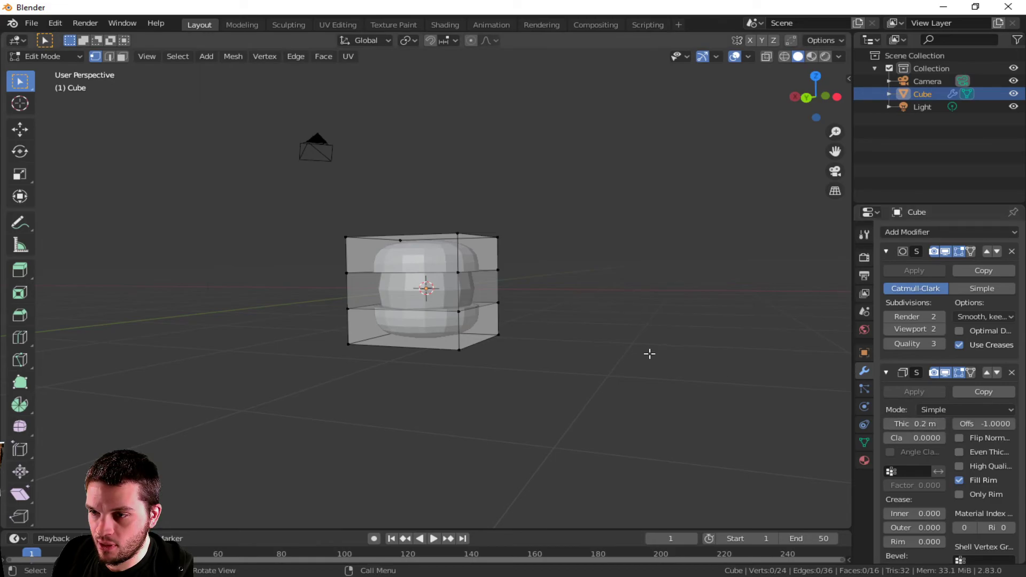
Step: Try to select the inserted middle cube's faces in face select mode, and return to Object Mode
{"action": "right_click", "coordinate": [609, 343]}
{"action": "middle_click_drag", "start_coordinate": [408, 446], "coordinate": [359, 353]}
{"action": "middle_click_drag", "start_coordinate": [659, 313], "coordinate": [421, 275]}
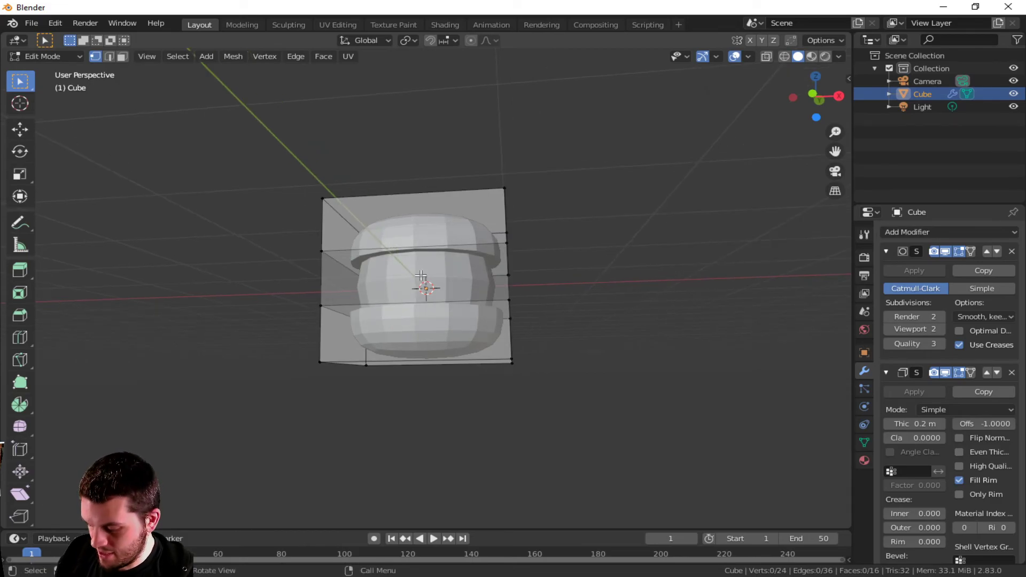
{"action": "key", "text": "Tab"}
{"action": "key", "text": "Tab"}
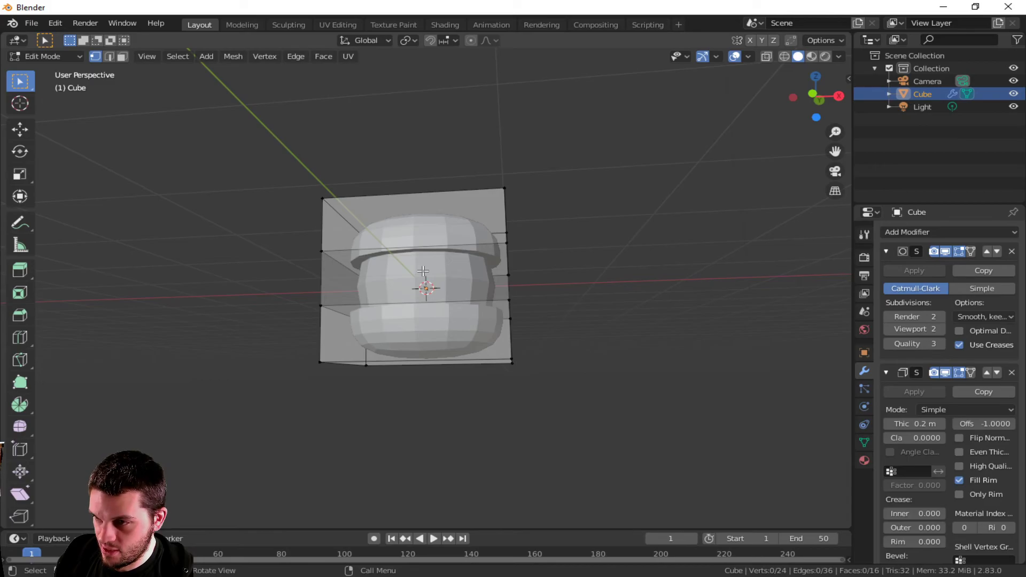
{"action": "key", "text": "3"}
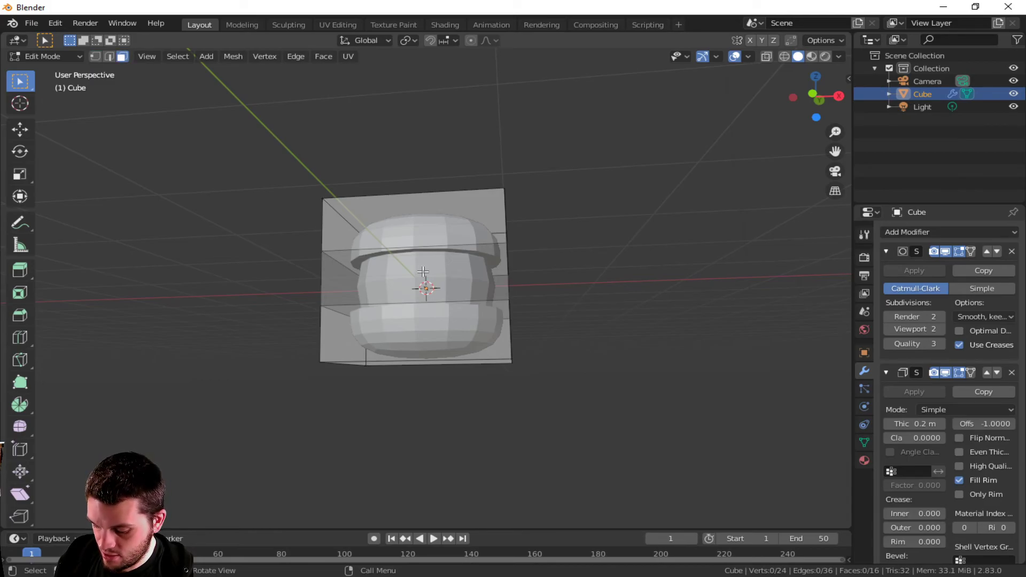
{"action": "key", "text": "l"}
{"action": "left_click", "coordinate": [423, 272]}
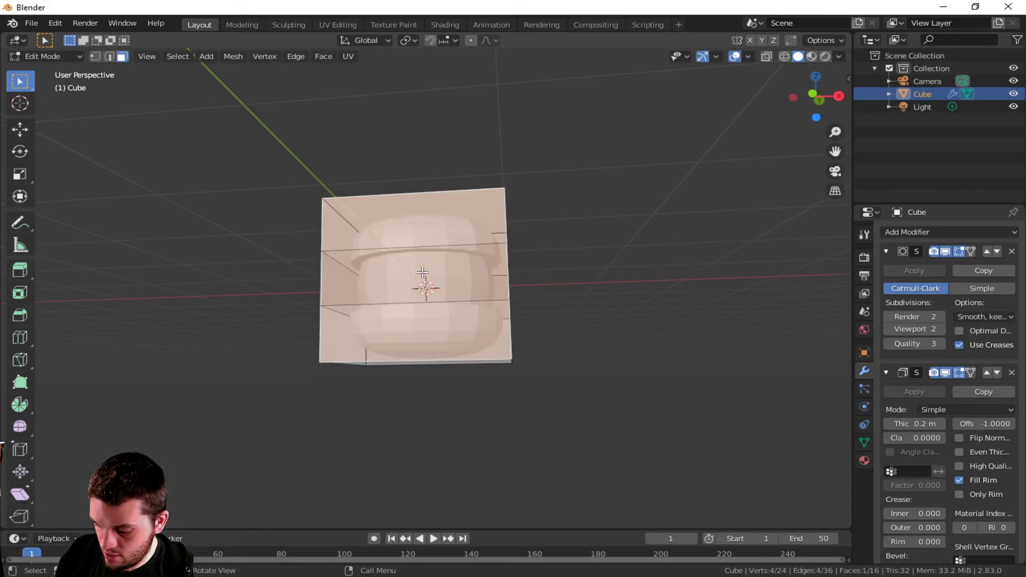
{"action": "key", "text": "Tab"}
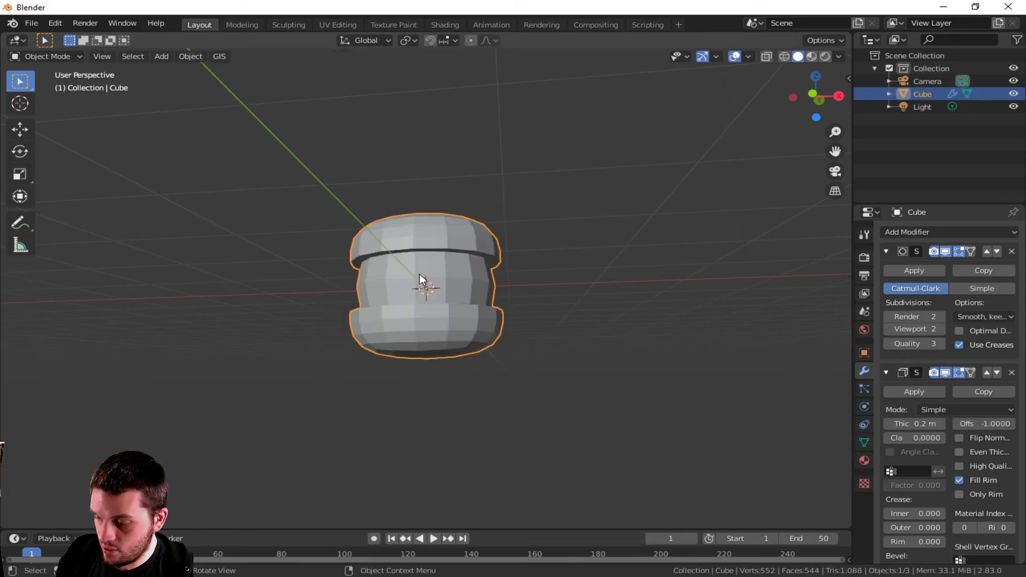
Step: Delete the modelled object and add a fresh cube in its place
{"action": "key", "text": "Delete"}
{"action": "key", "text": "shift+a"}
{"action": "mouse_move", "coordinate": [415, 277]}
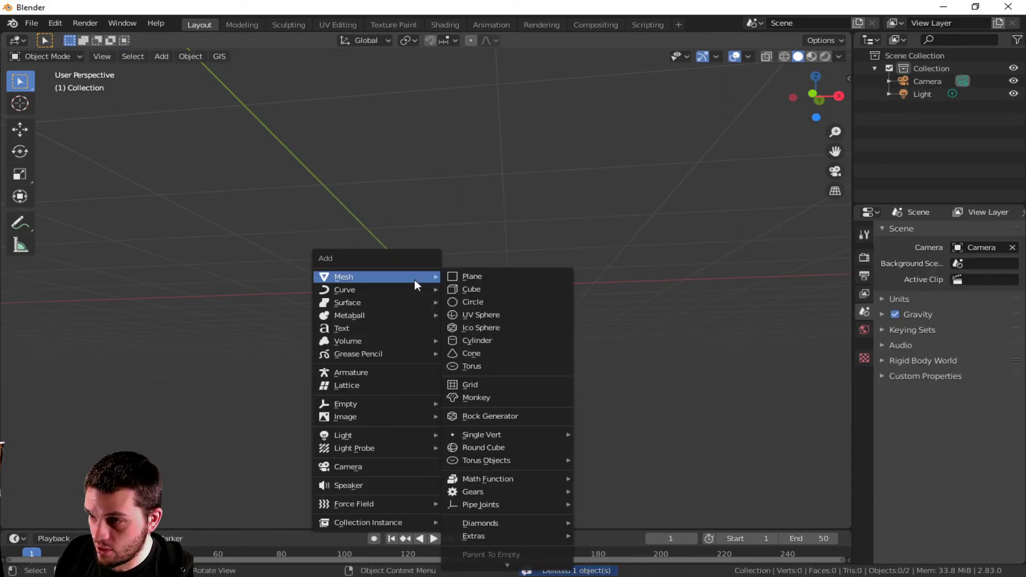
{"action": "left_click", "coordinate": [488, 290]}
Step: Add a Subdivision Surface modifier to the new cube with 2 viewport subdivisions
{"action": "left_click", "coordinate": [947, 233]}
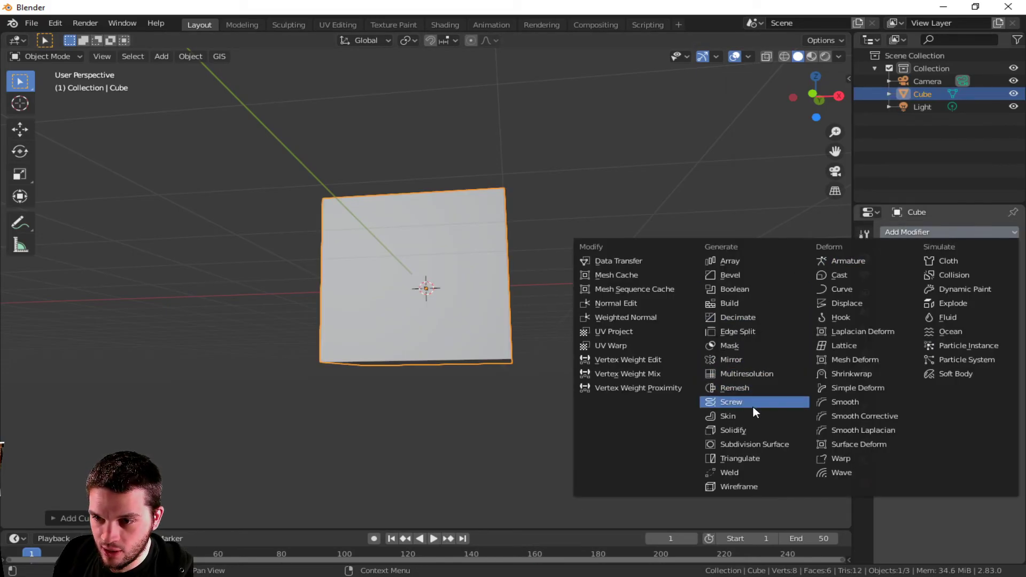
{"action": "left_click", "coordinate": [752, 445]}
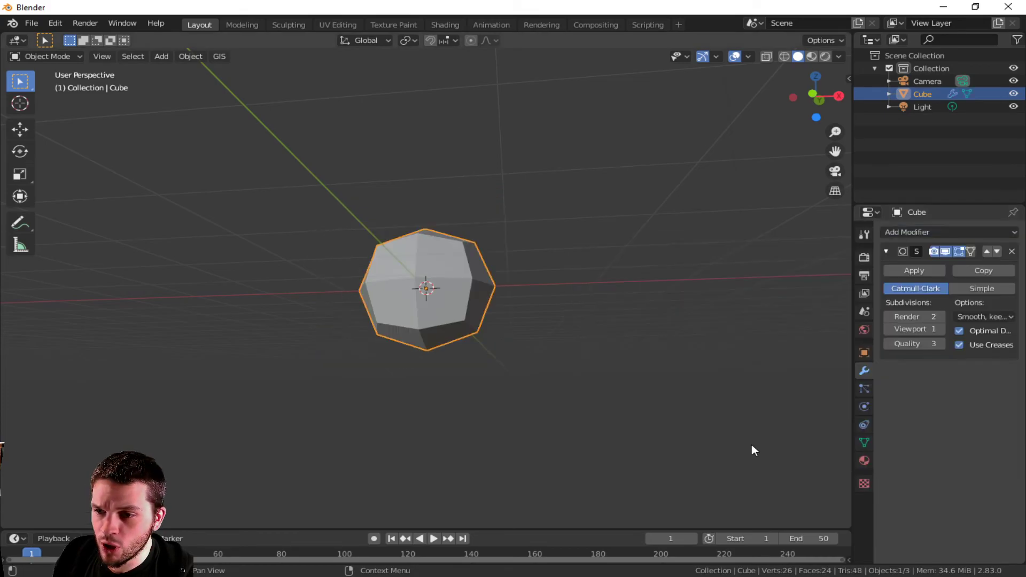
{"action": "left_click", "coordinate": [940, 329]}
Step: Cut two evenly spaced horizontal edge loops around the new cube, keeping them unslid
{"action": "key", "text": "Tab"}
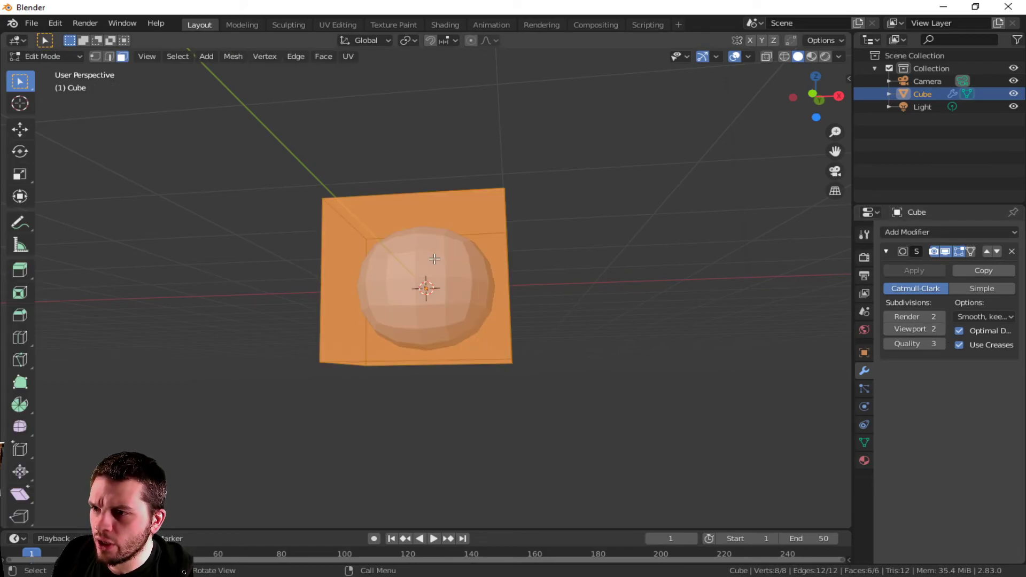
{"action": "key", "text": "ctrl+r"}
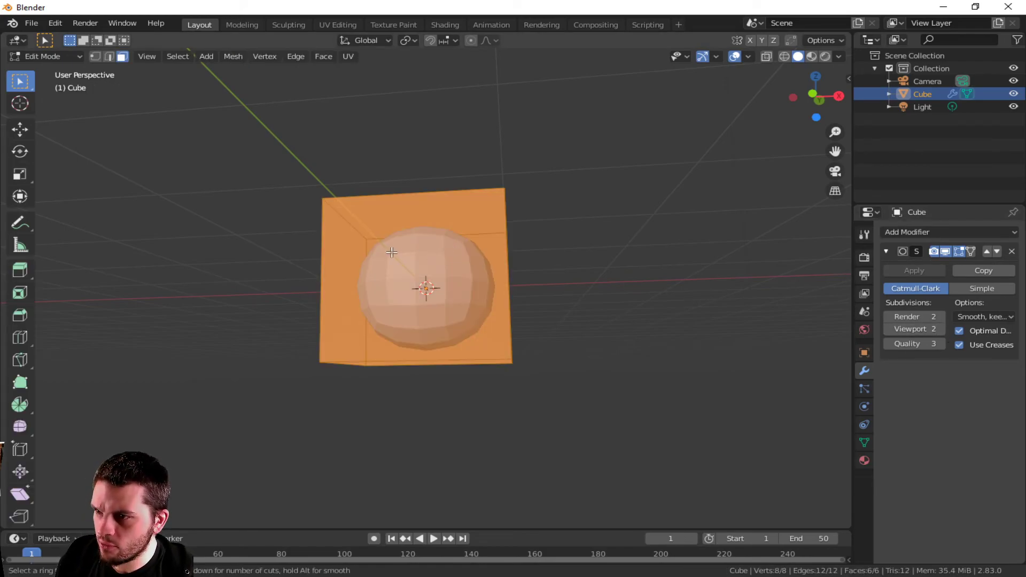
{"action": "scroll", "coordinate": [320, 274], "scroll_direction": "up", "scroll_amount": 1}
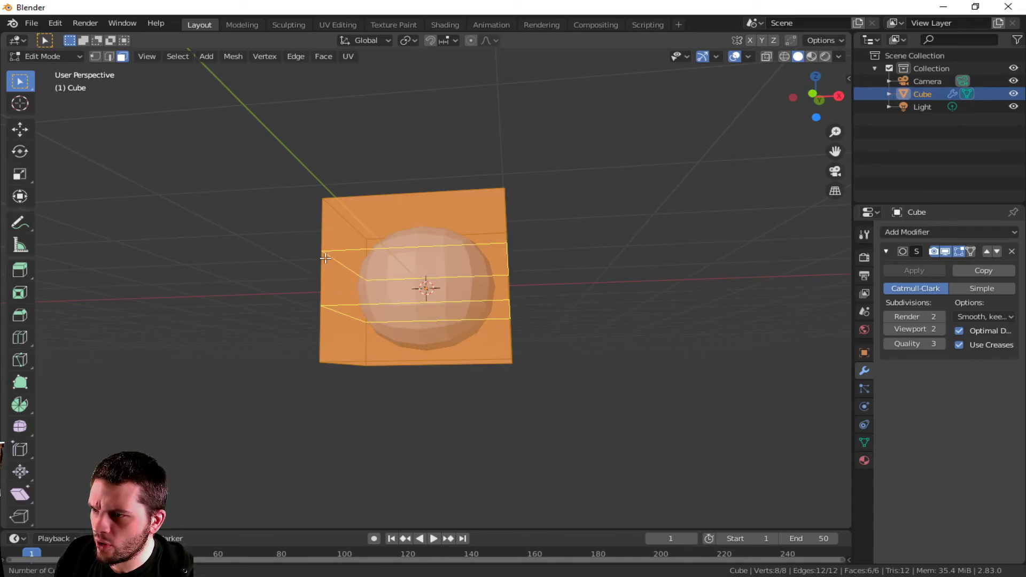
{"action": "left_click", "coordinate": [312, 280]}
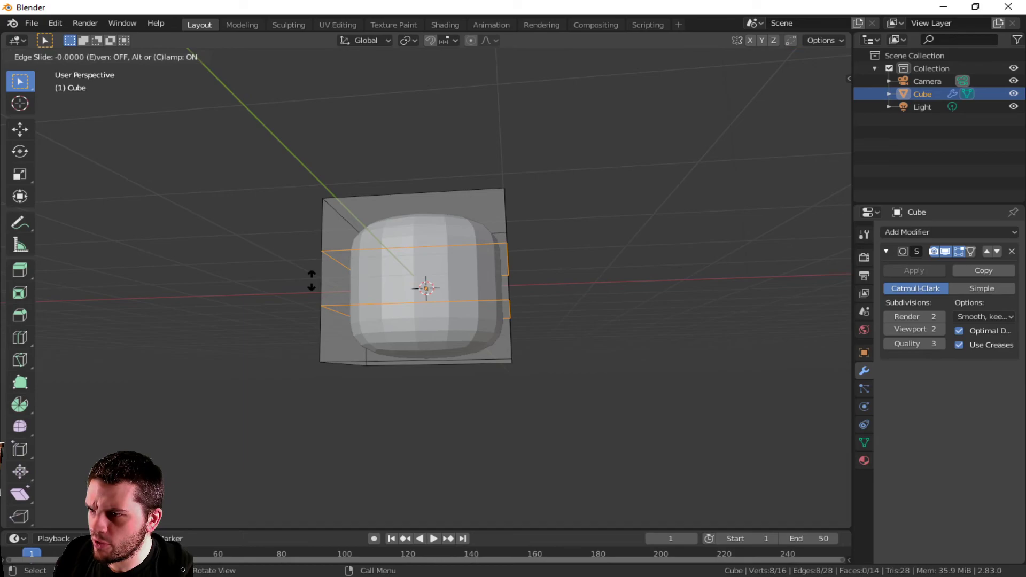
{"action": "right_click", "coordinate": [312, 280]}
Step: Select the ring of four faces around the cube's middle band in face select mode
{"action": "key", "text": "3"}
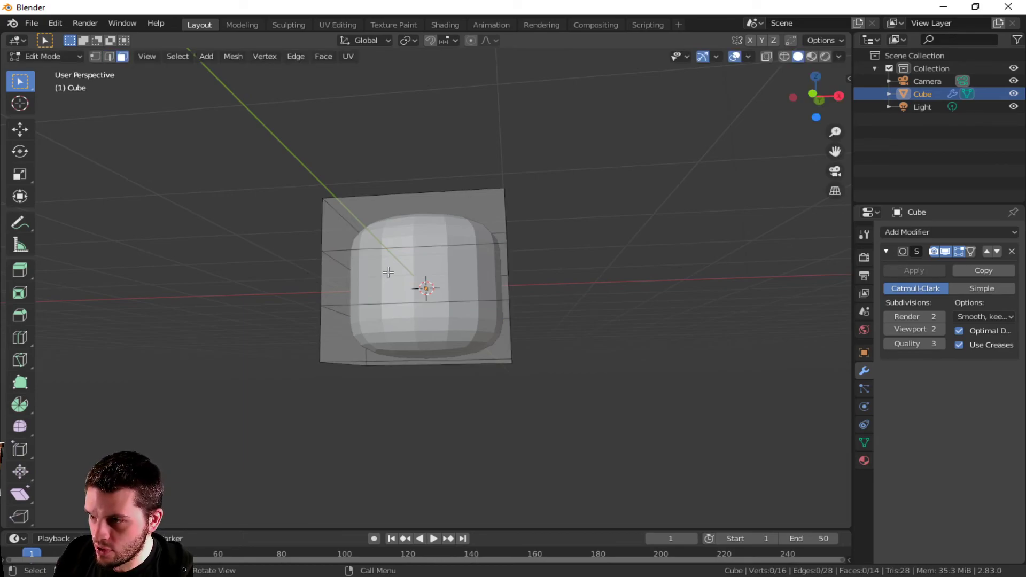
{"action": "left_click", "coordinate": [388, 272]}
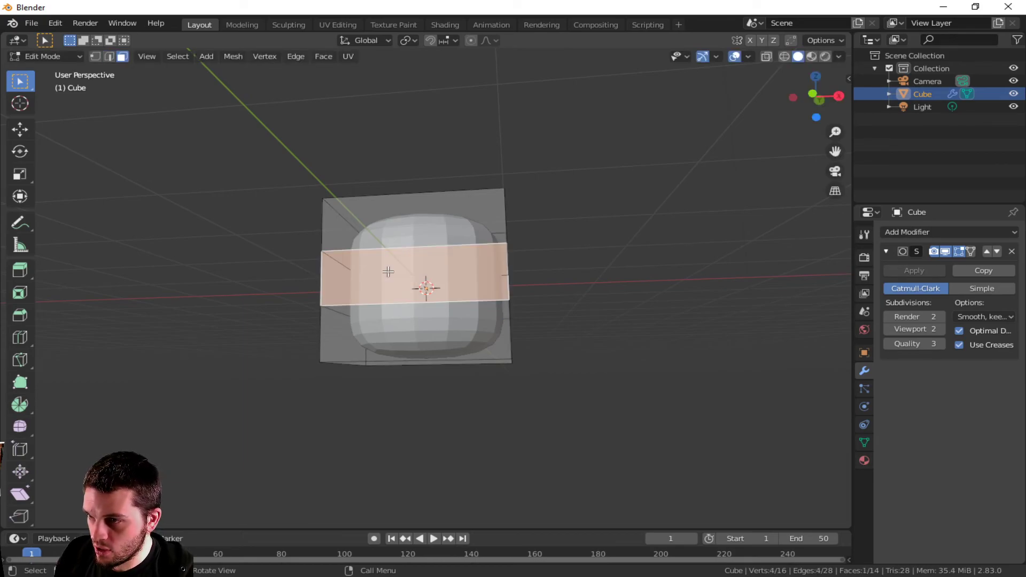
{"action": "left_click", "coordinate": [320, 283], "text": "alt"}
{"action": "right_click", "coordinate": [569, 295]}
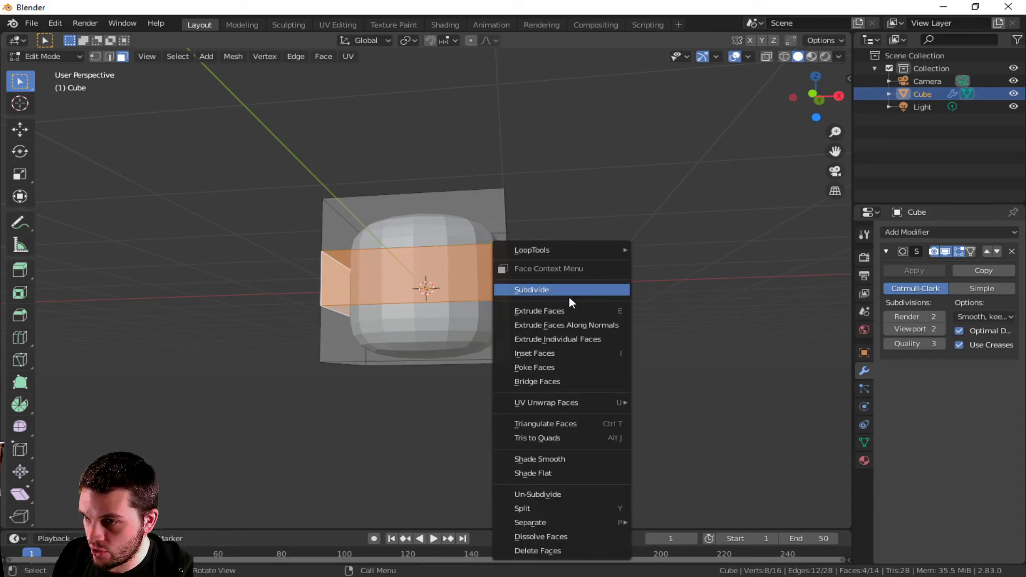
{"action": "middle_click_drag", "start_coordinate": [657, 178], "coordinate": [568, 209]}
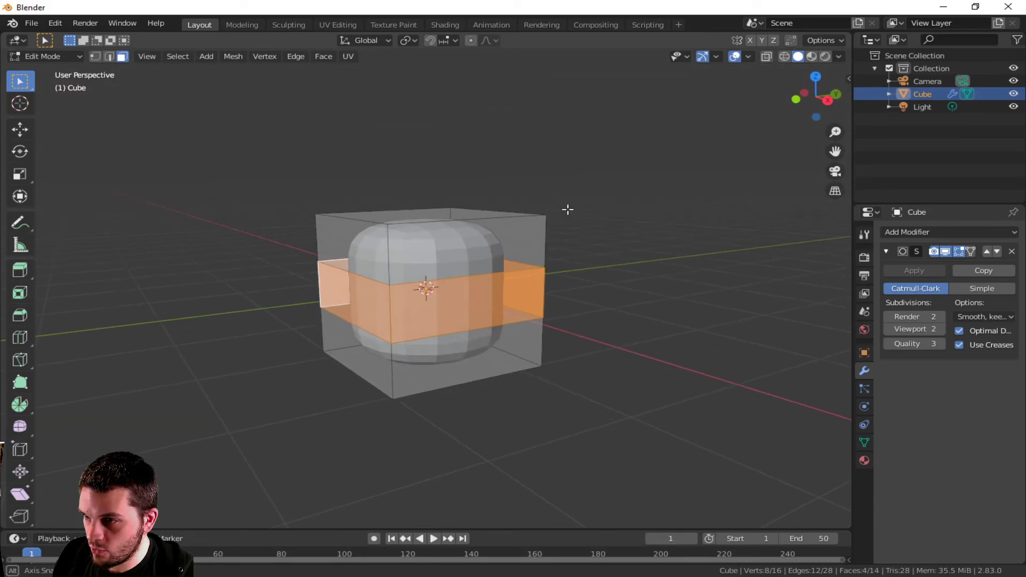
Step: Try selecting the vertical face loops around the cube, and return the selection to the horizontal middle band
{"action": "left_click", "coordinate": [451, 299], "text": "alt"}
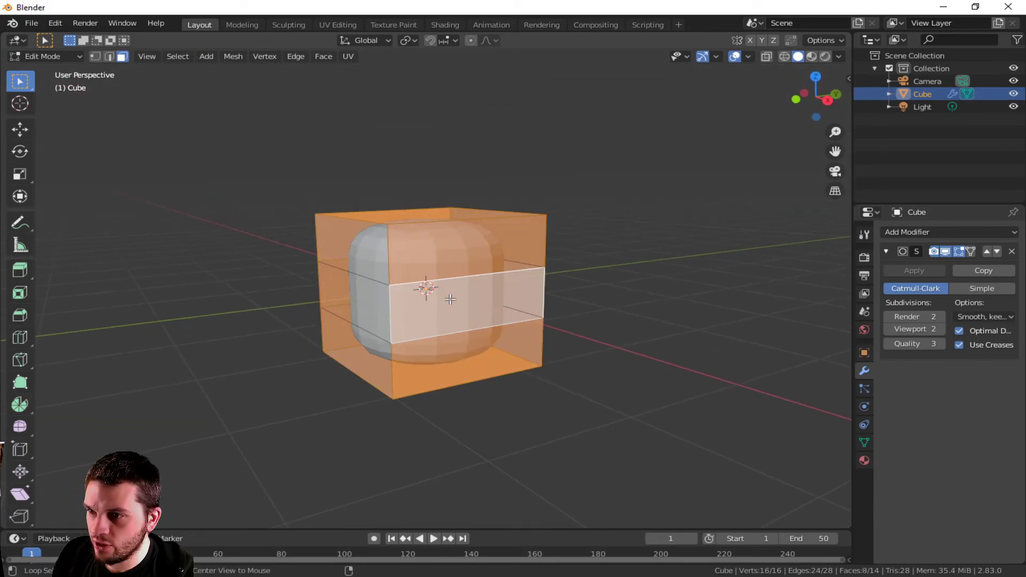
{"action": "right_click", "coordinate": [458, 283]}
{"action": "middle_click_drag", "start_coordinate": [525, 295], "coordinate": [483, 288]}
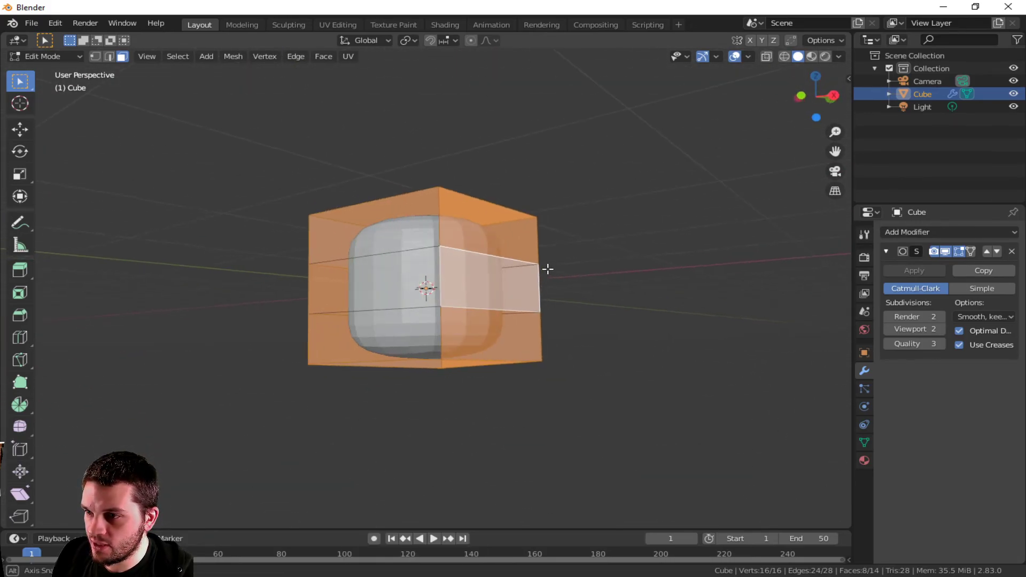
{"action": "left_click", "coordinate": [439, 285], "text": "alt"}
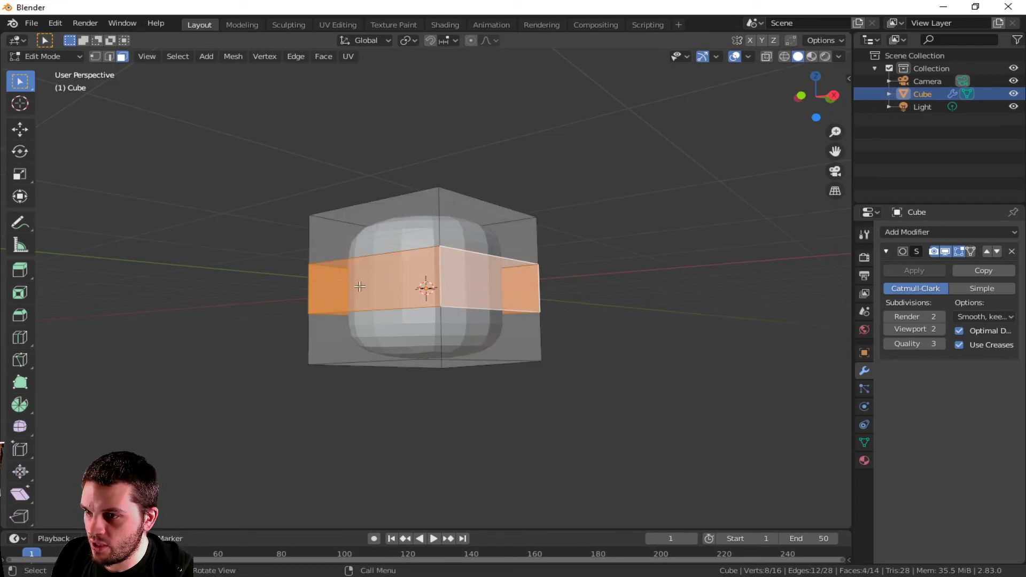
{"action": "left_click", "coordinate": [467, 250], "text": "alt+shift"}
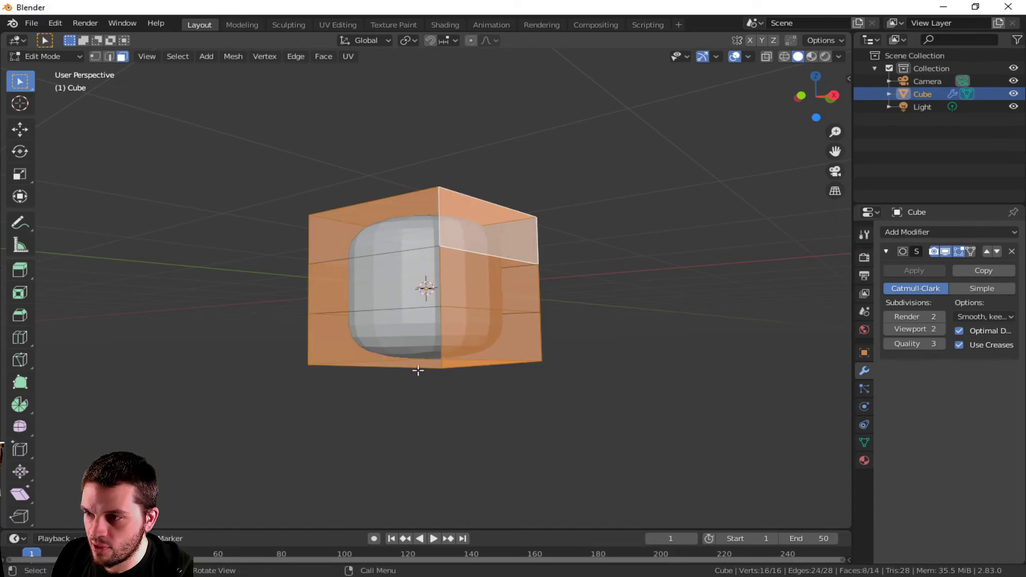
{"action": "left_click", "coordinate": [428, 289], "text": "alt+shift"}
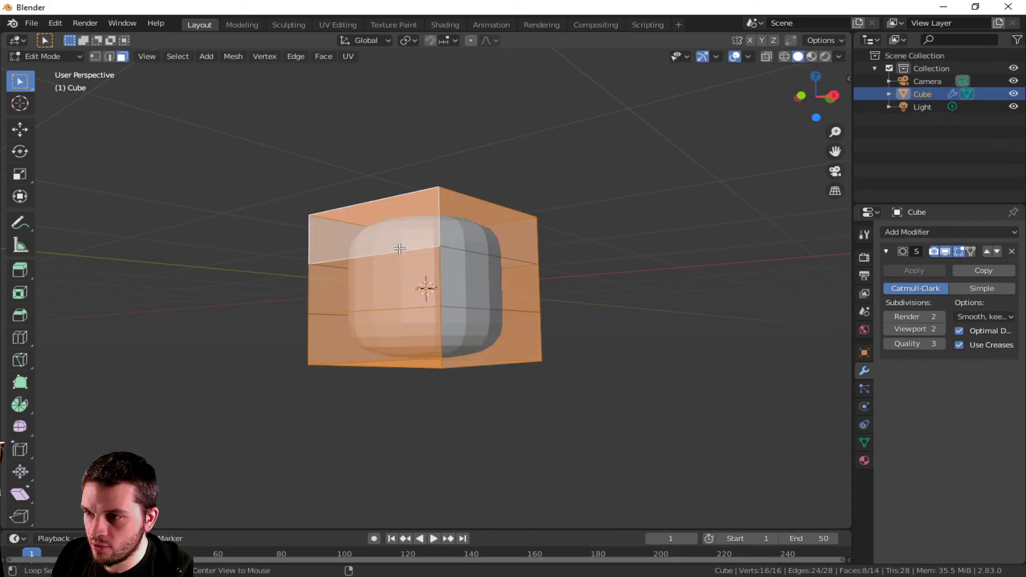
{"action": "left_click", "coordinate": [440, 301], "text": "alt"}
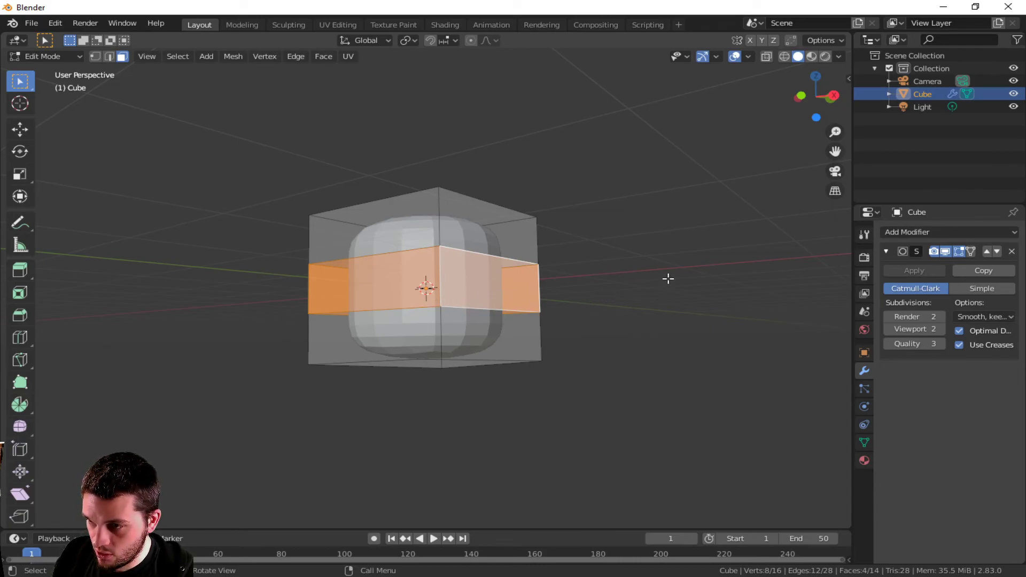
Step: Try extruding the middle band as one region and as individual faces, undoing both extrusions
{"action": "key", "text": "e"}
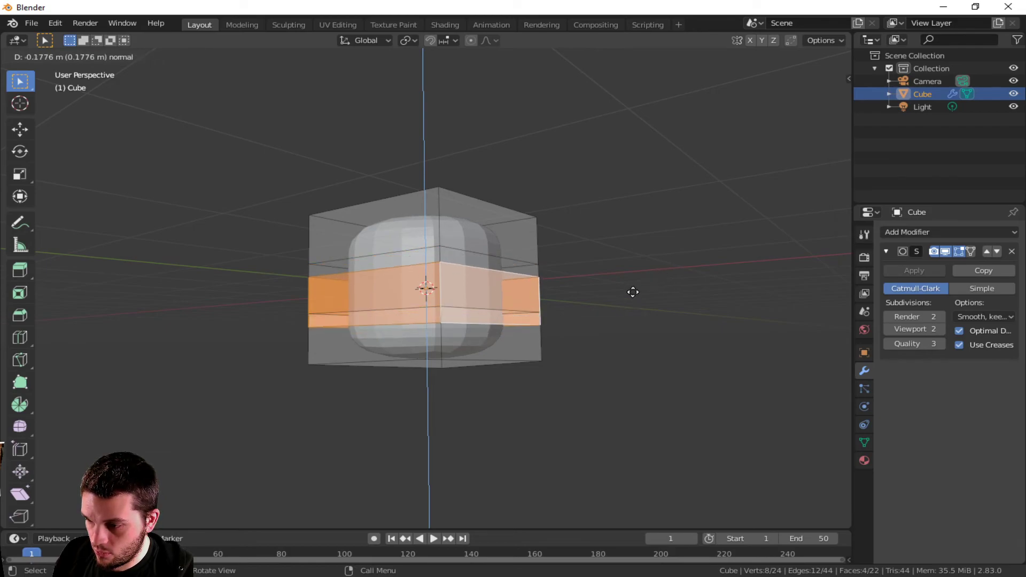
{"action": "key", "text": "ctrl"}
{"action": "key", "text": "ctrl+z"}
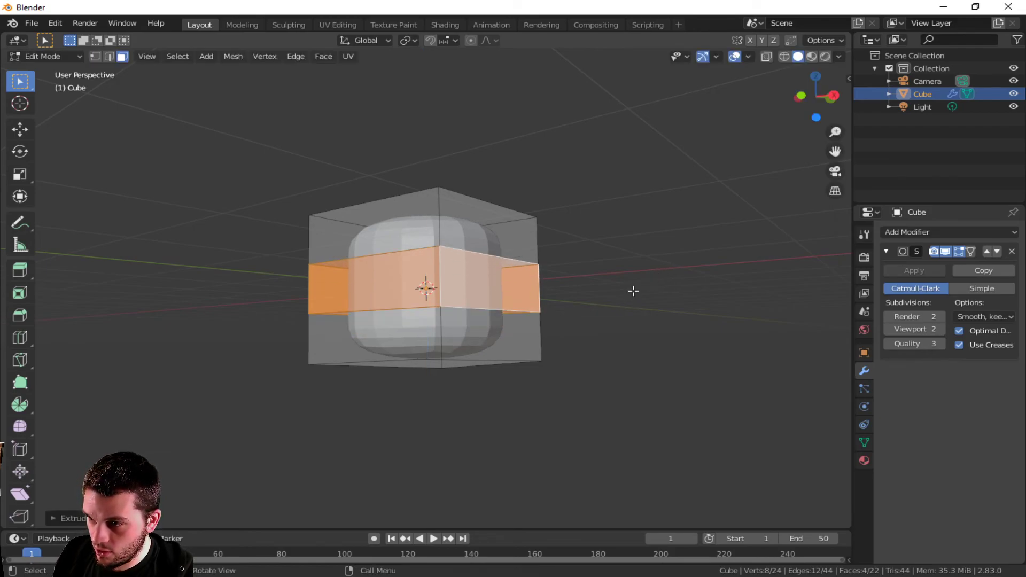
{"action": "key", "text": "alt+e"}
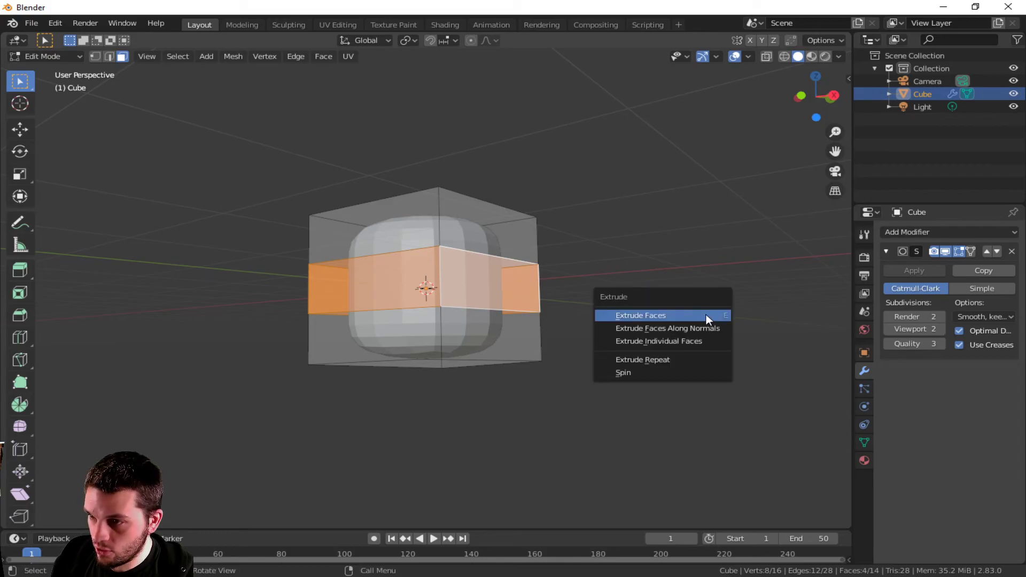
{"action": "left_click", "coordinate": [698, 340]}
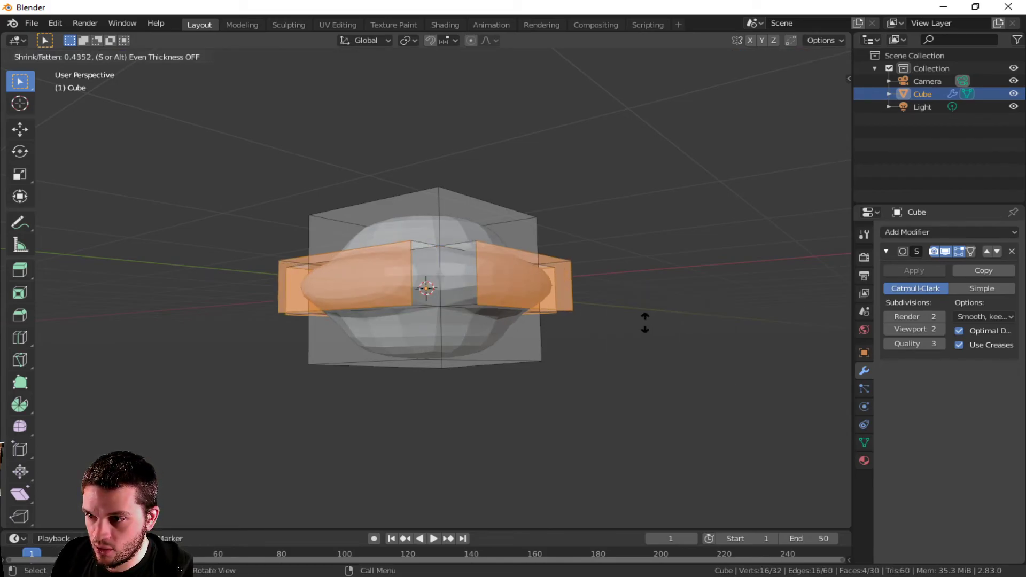
{"action": "key", "text": "Escape"}
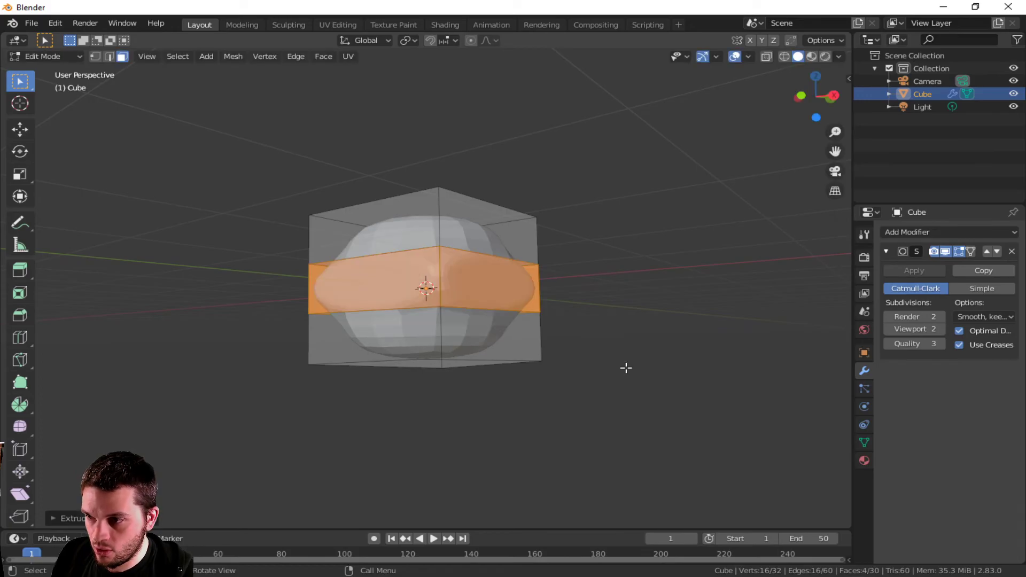
{"action": "key", "text": "ctrl+z"}
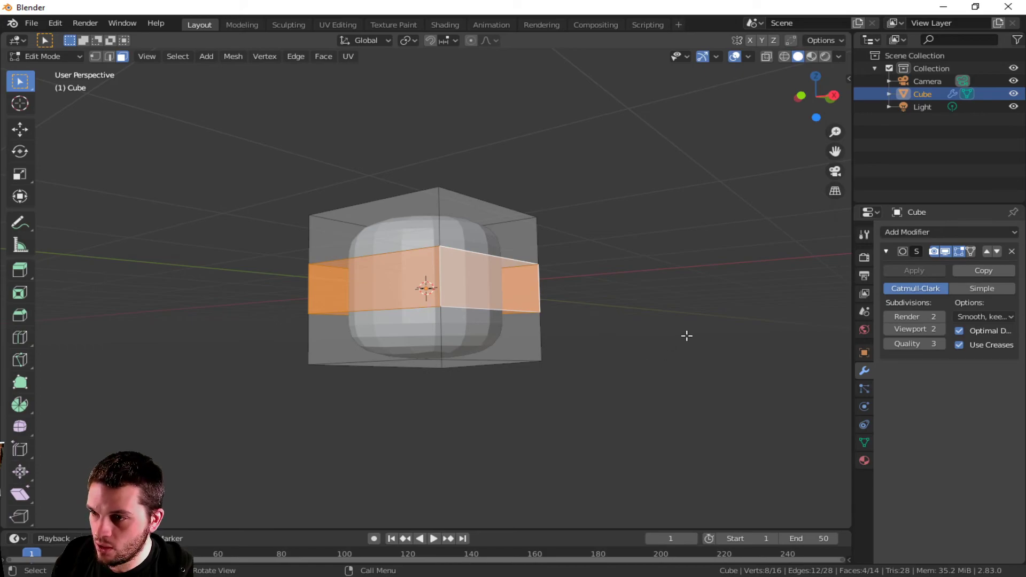
Step: Extrude the middle band's faces inward along their normals in three successive stages, the second by about 0.19
{"action": "key", "text": "alt+e"}
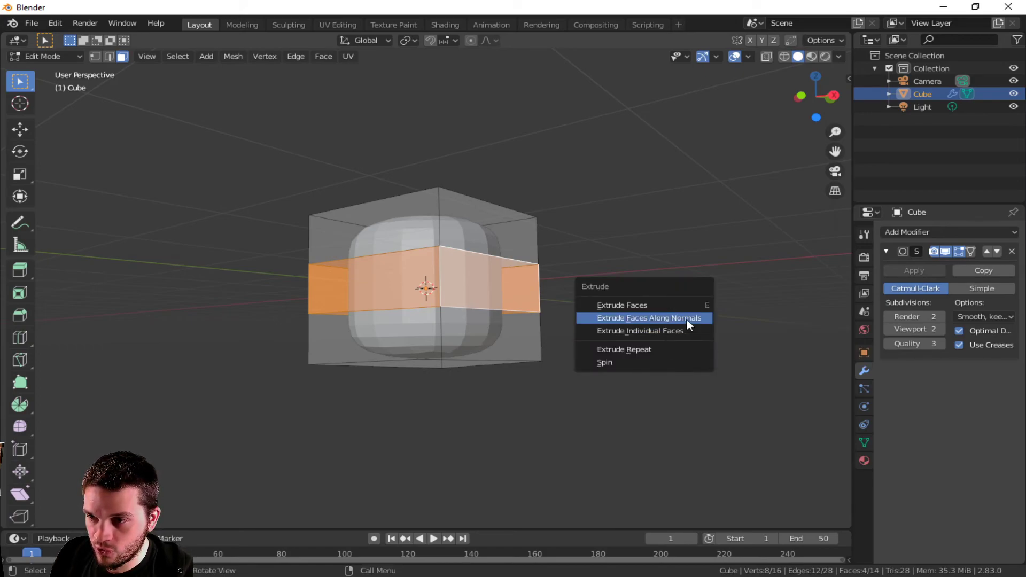
{"action": "left_click", "coordinate": [686, 318]}
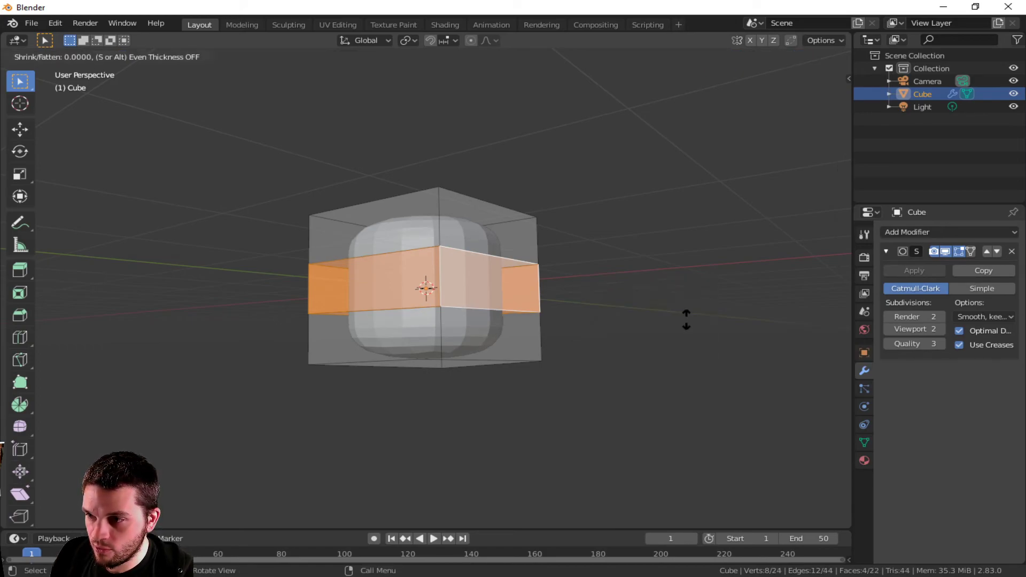
{"action": "left_click", "coordinate": [567, 324]}
{"action": "key", "text": "alt+e"}
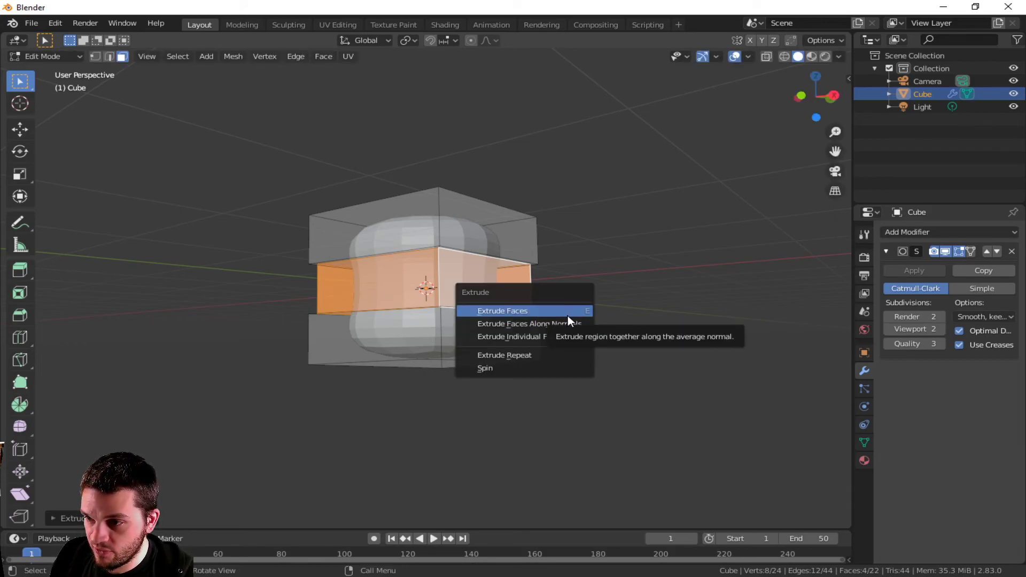
{"action": "left_click", "coordinate": [566, 324]}
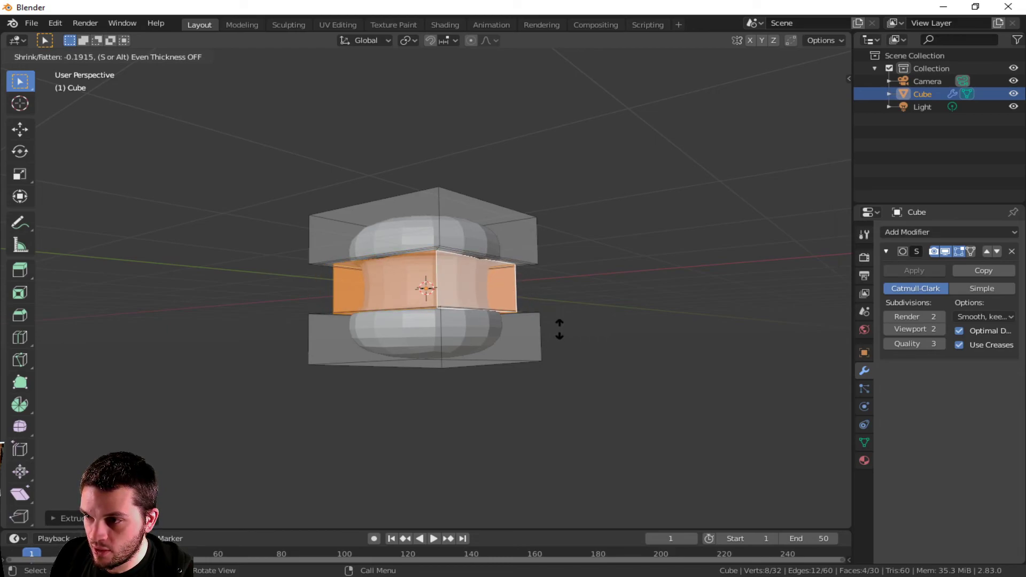
{"action": "left_click", "coordinate": [560, 329]}
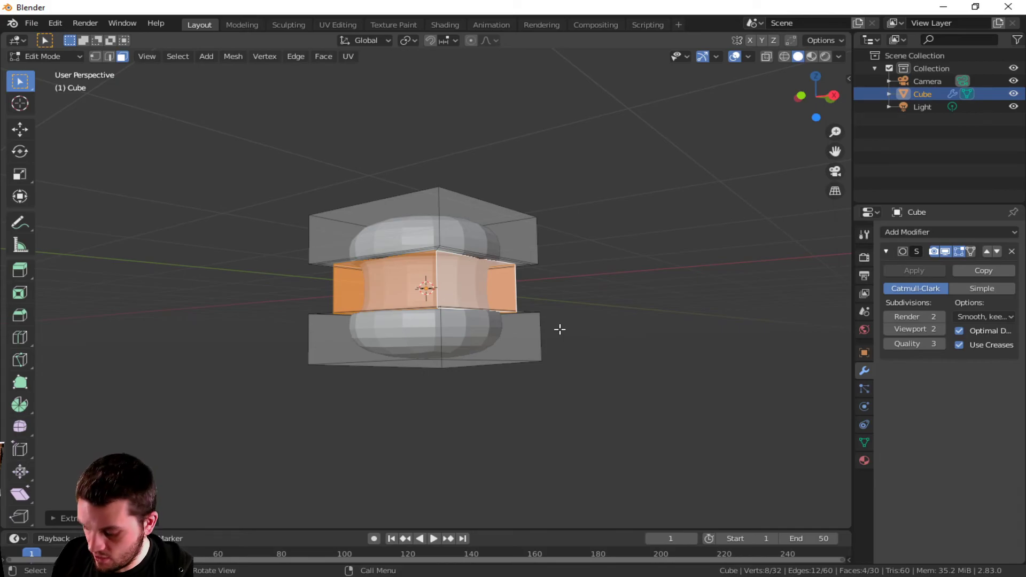
{"action": "key", "text": "alt+e"}
{"action": "left_click", "coordinate": [560, 329]}
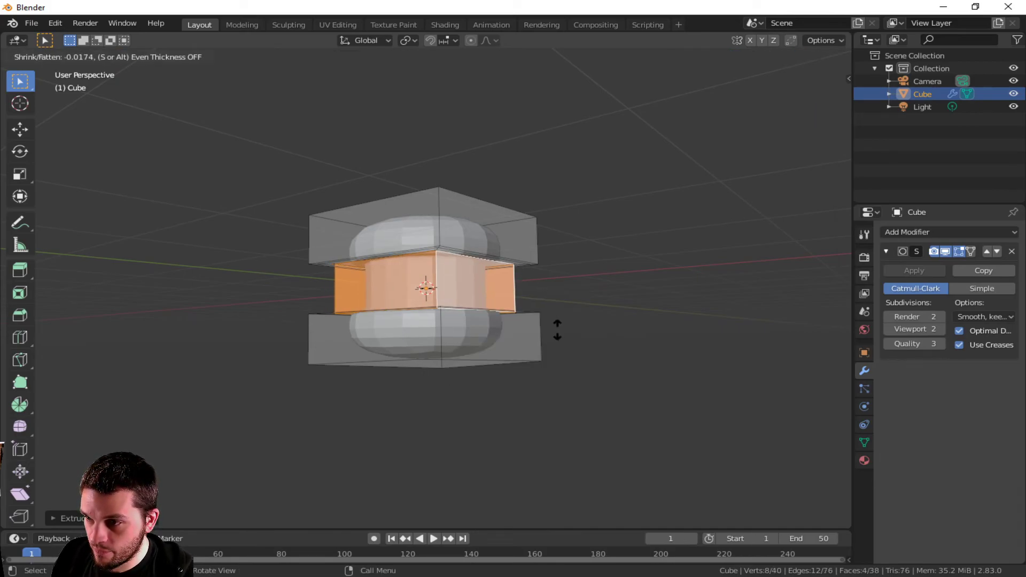
{"action": "left_click", "coordinate": [557, 332]}
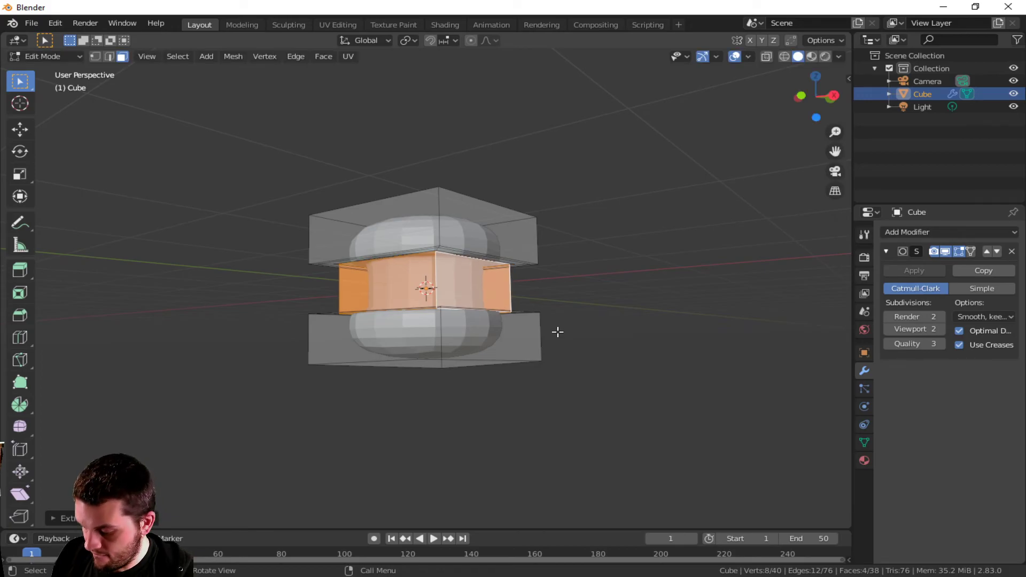
Step: Return to Object Mode and shade the whole object smooth
{"action": "key", "text": "Tab"}
{"action": "right_click", "coordinate": [585, 296]}
{"action": "middle_click_drag", "start_coordinate": [606, 172], "coordinate": [493, 145]}
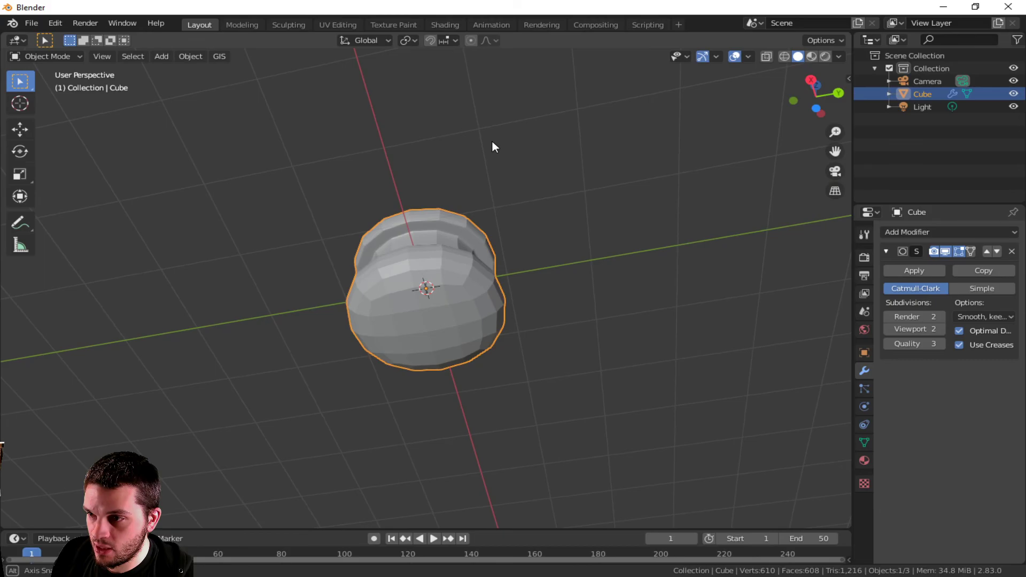
{"action": "middle_click_drag", "start_coordinate": [465, 231], "coordinate": [613, 334]}
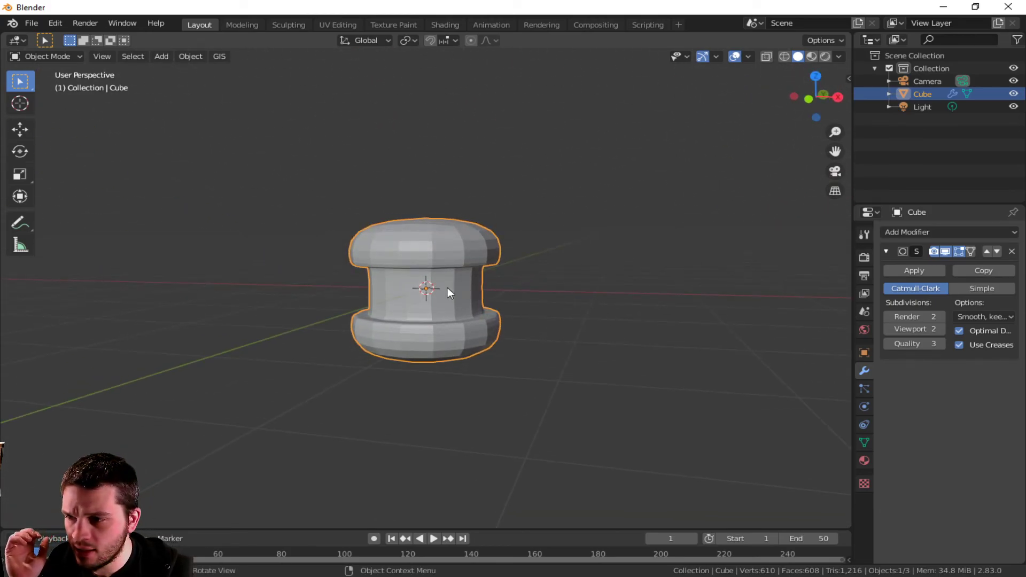
{"action": "right_click", "coordinate": [456, 241]}
{"action": "left_click", "coordinate": [456, 244]}
{"action": "middle_click_drag", "start_coordinate": [566, 289], "coordinate": [458, 229]}
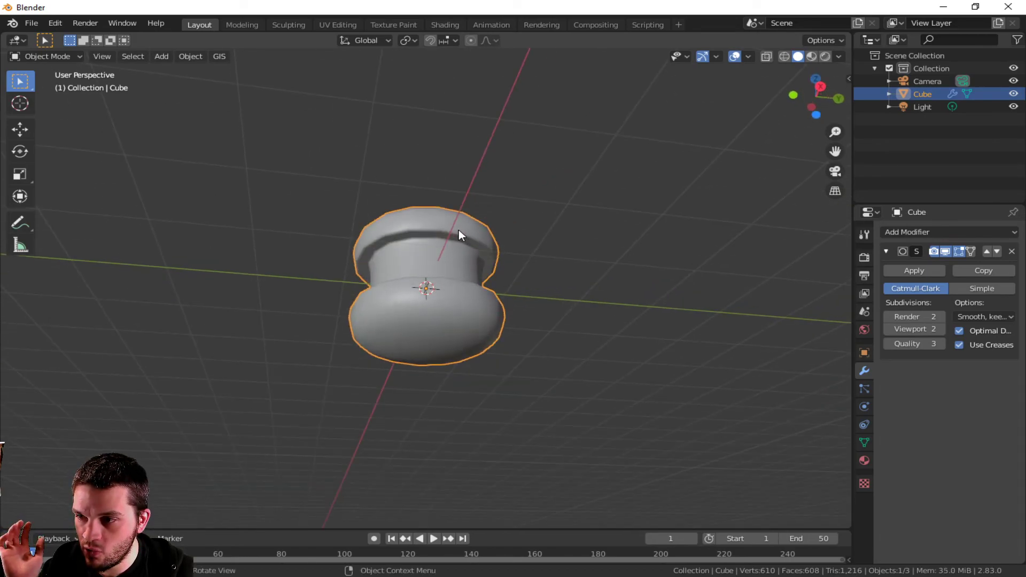
Step: Enable Auto Smooth in the mesh's normals settings
{"action": "left_click", "coordinate": [866, 441]}
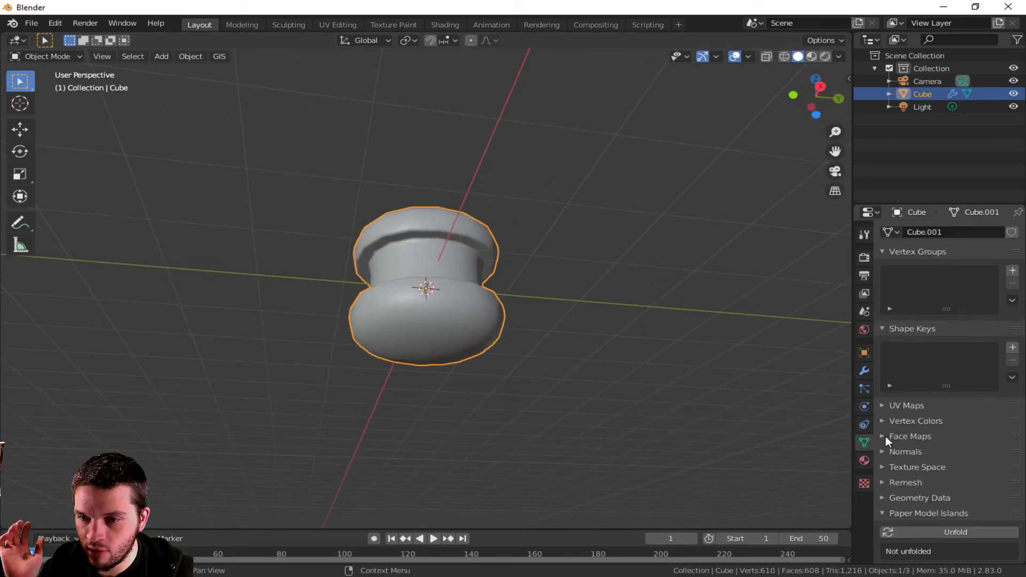
{"action": "left_click", "coordinate": [884, 451]}
{"action": "left_click", "coordinate": [904, 467]}
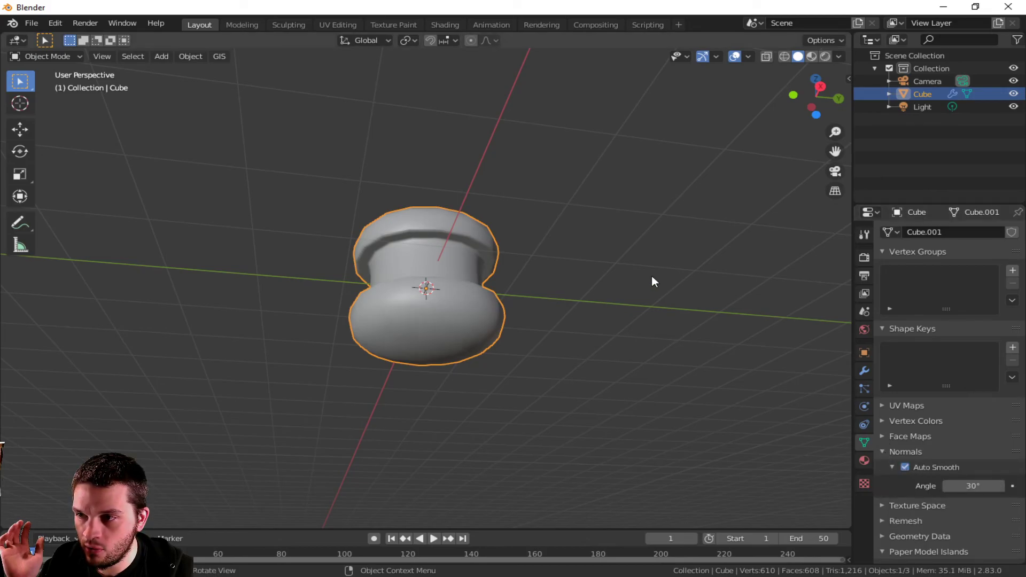
Step: Enter Edit Mode with the ring of faces around the recessed middle band selected
{"action": "middle_click_drag", "start_coordinate": [650, 275], "coordinate": [379, 291]}
{"action": "key", "text": "Tab"}
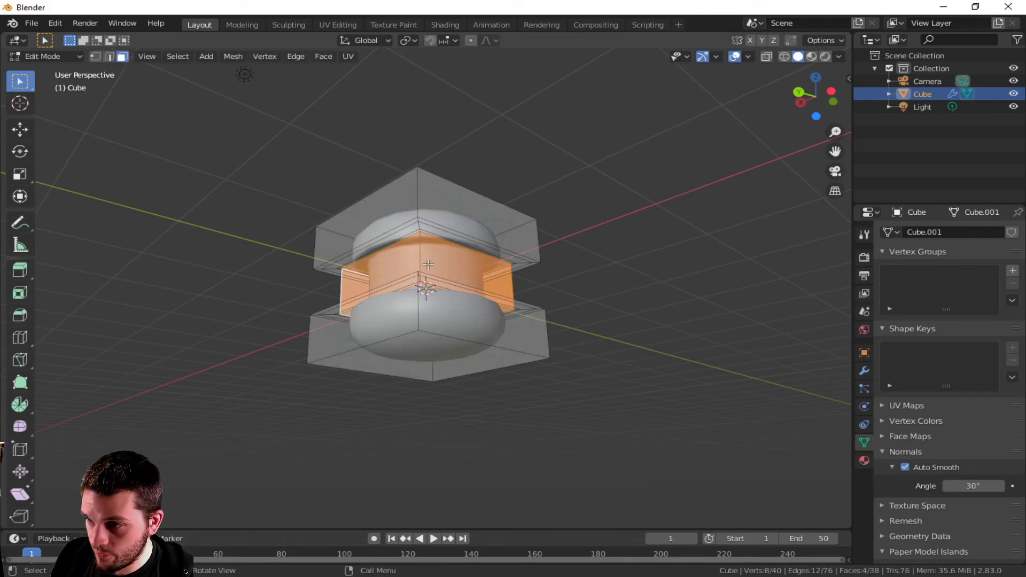
{"action": "left_click", "coordinate": [428, 264]}
{"action": "left_click", "coordinate": [429, 264], "text": "alt"}
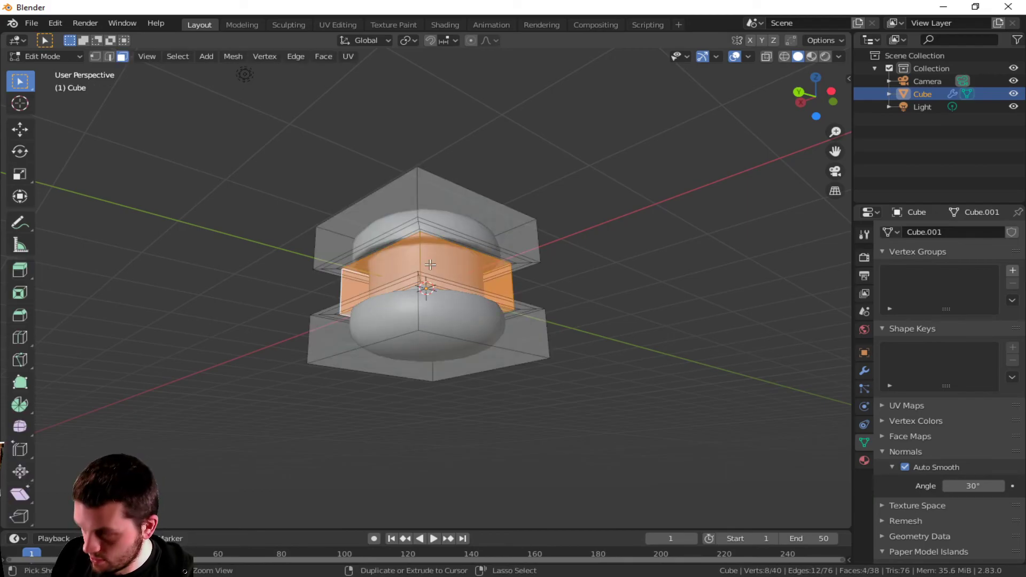
Step: Add two material slots to the object and create a new material in each
{"action": "left_click", "coordinate": [864, 461]}
{"action": "left_click", "coordinate": [1013, 232]}
{"action": "left_click", "coordinate": [1012, 232]}
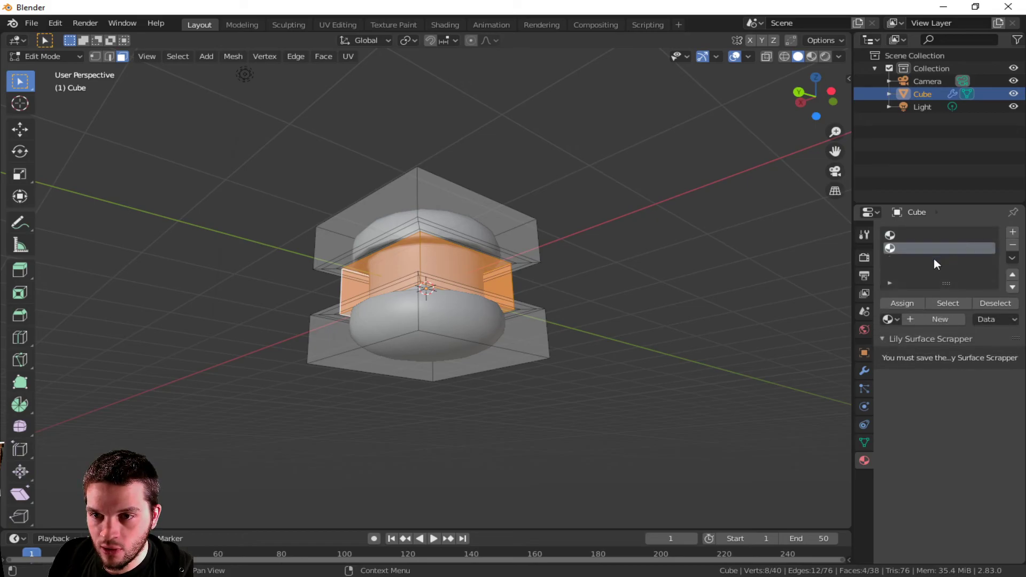
{"action": "left_click", "coordinate": [897, 235]}
{"action": "left_click", "coordinate": [917, 318]}
{"action": "left_click", "coordinate": [893, 250]}
{"action": "left_click", "coordinate": [915, 319]}
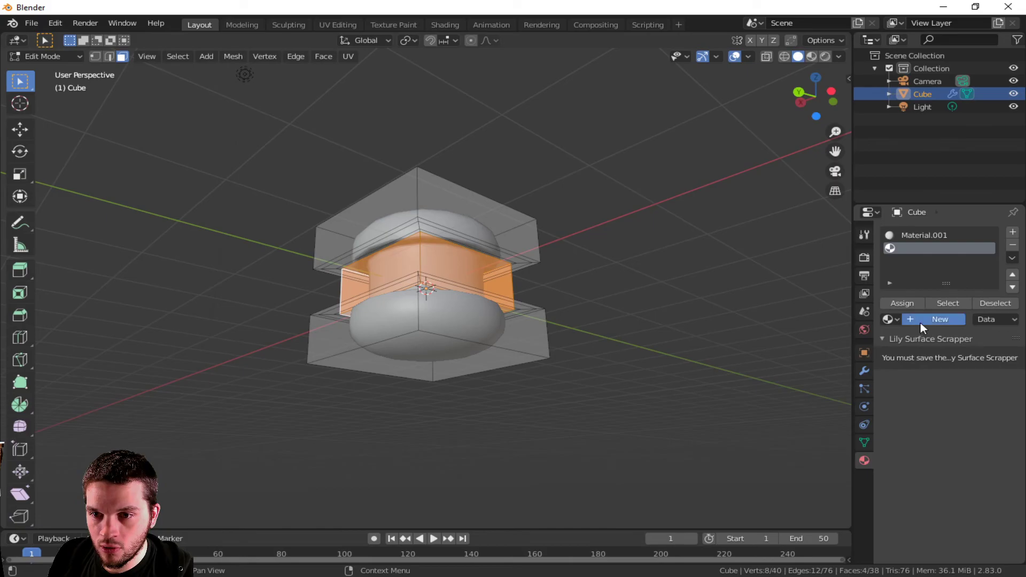
Step: Rename the object's two materials as basecolors and midcolor
{"action": "double_click", "coordinate": [908, 235]}
{"action": "type", "text": "basecolor"}
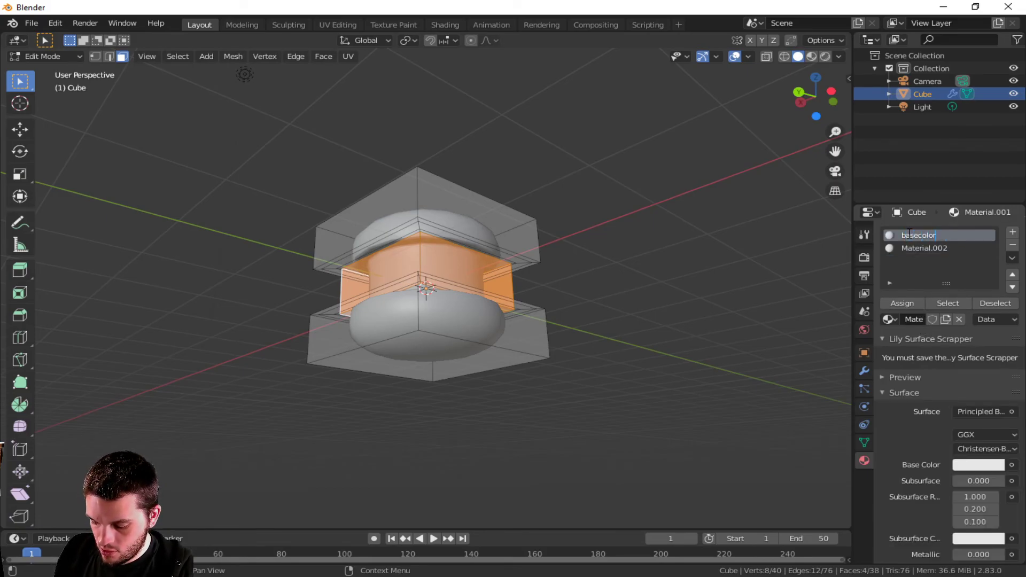
{"action": "type", "text": "s"}
{"action": "key", "text": "Return"}
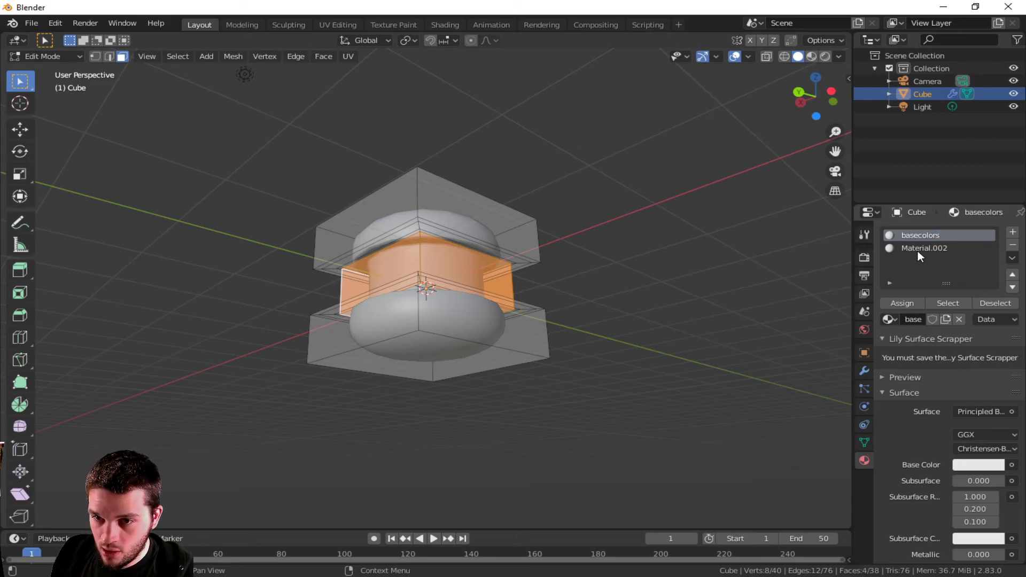
{"action": "double_click", "coordinate": [918, 249]}
{"action": "type", "text": "midcol"}
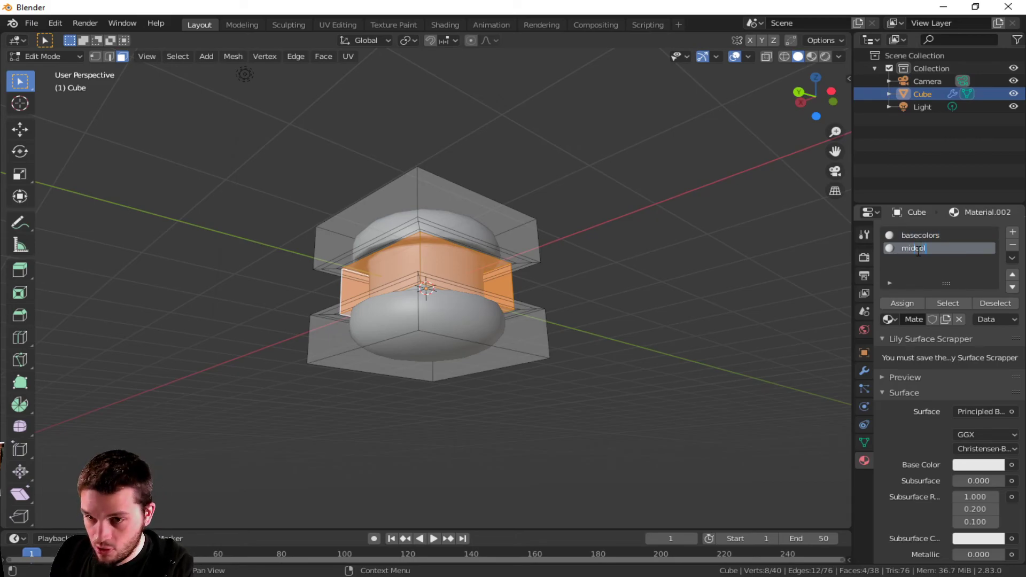
{"action": "key", "text": "Return"}
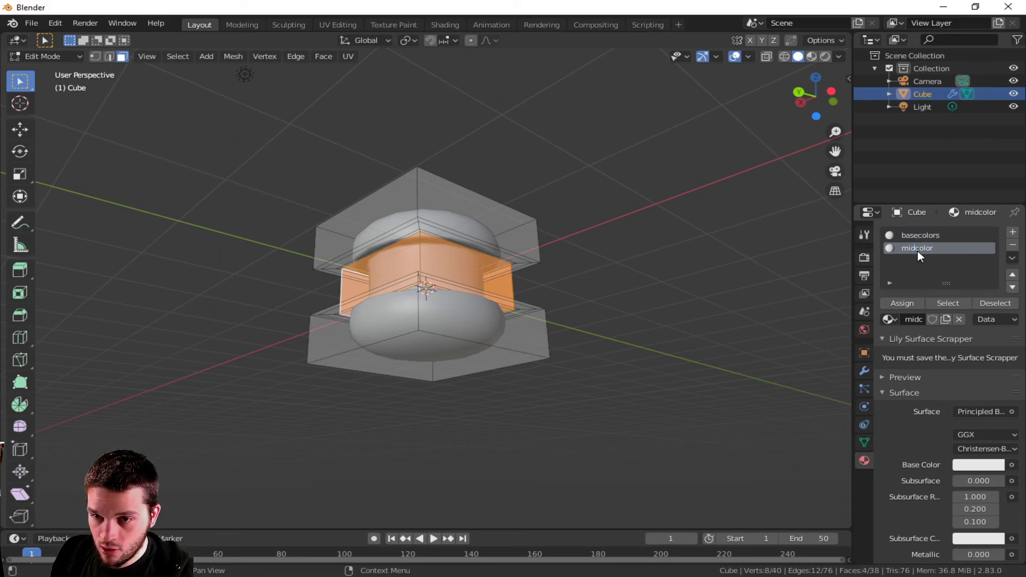
Step: Set the base color of midcolor to a light blue and that of basecolors to a pure red
{"action": "left_click", "coordinate": [965, 465]}
{"action": "left_click", "coordinate": [928, 336]}
{"action": "left_click_drag", "start_coordinate": [929, 335], "coordinate": [952, 313]}
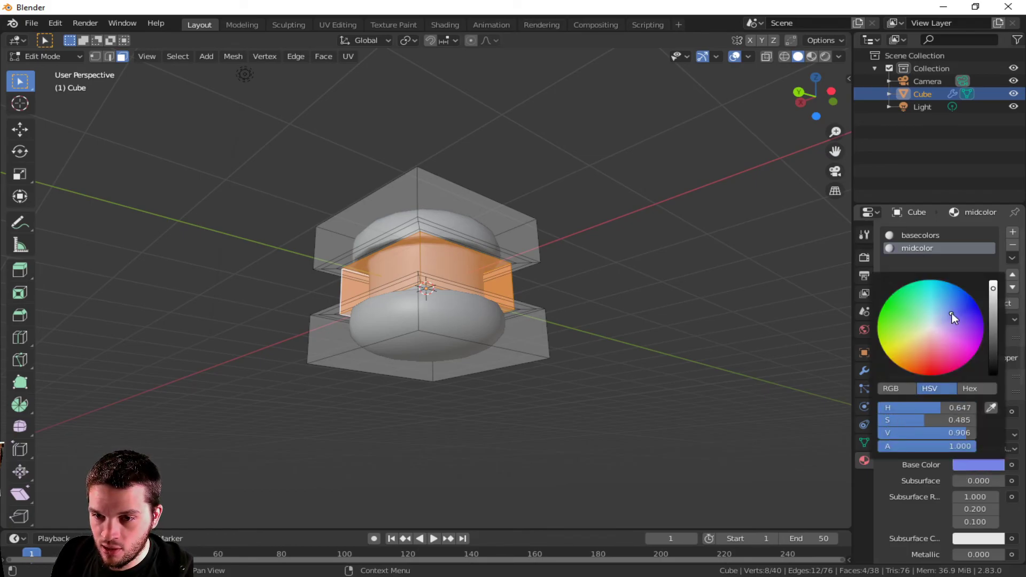
{"action": "left_click", "coordinate": [929, 235]}
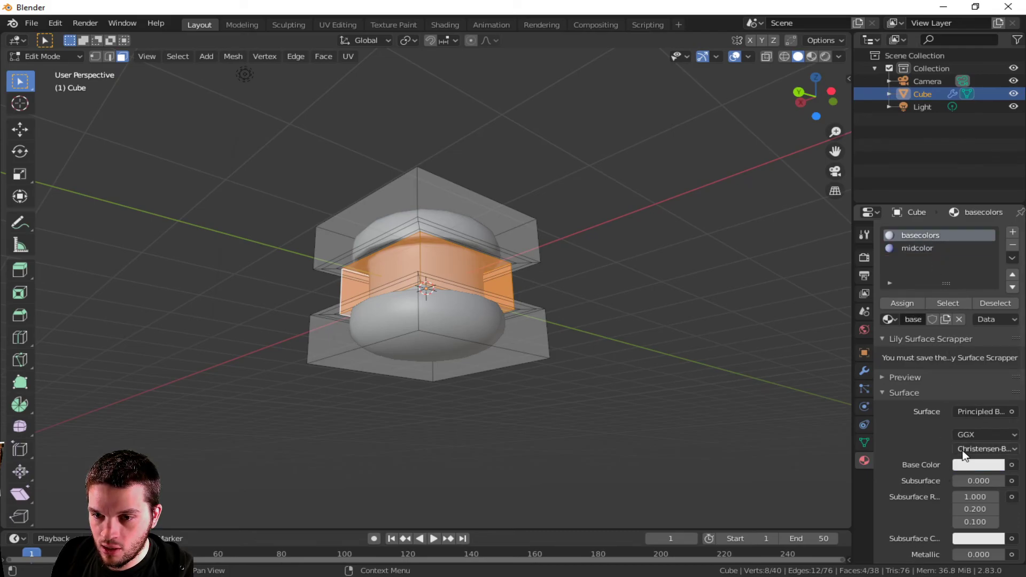
{"action": "left_click", "coordinate": [977, 464]}
{"action": "left_click_drag", "start_coordinate": [941, 341], "coordinate": [932, 375]}
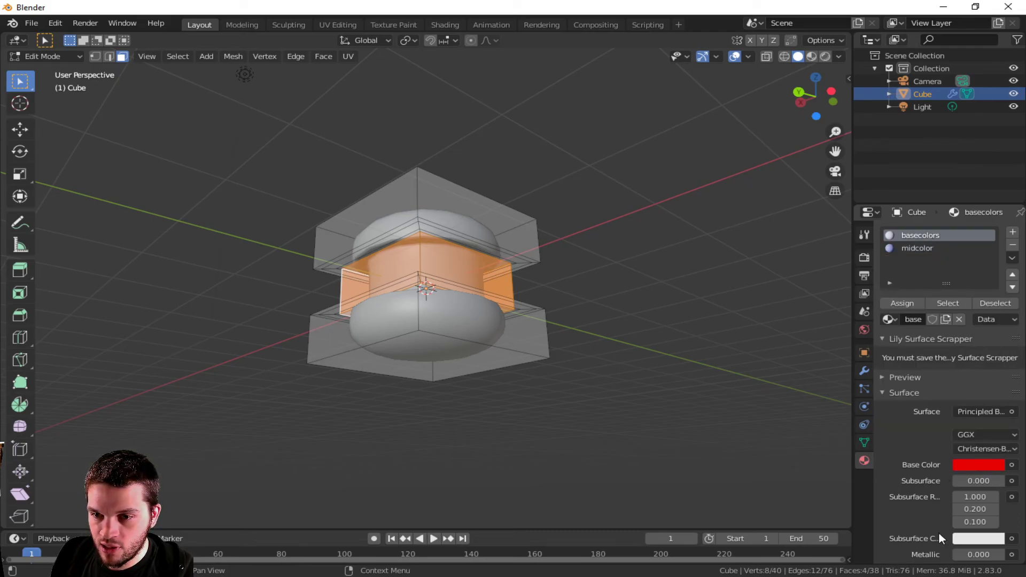
Step: Assign midcolor to the selected middle faces and view the deselected object in Material Preview shading in Object Mode
{"action": "left_click", "coordinate": [912, 248]}
{"action": "left_click", "coordinate": [908, 301]}
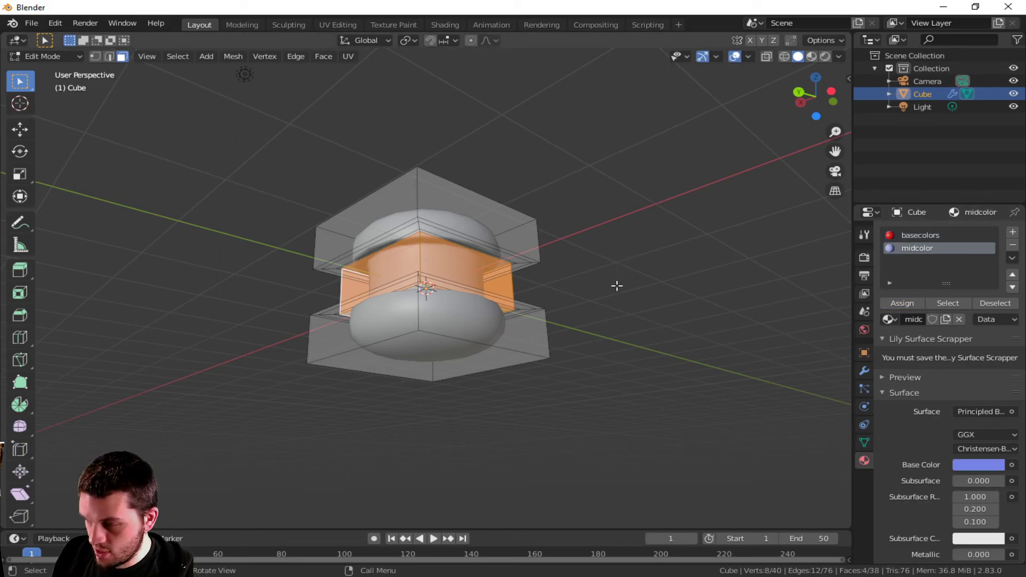
{"action": "left_click", "coordinate": [811, 56]}
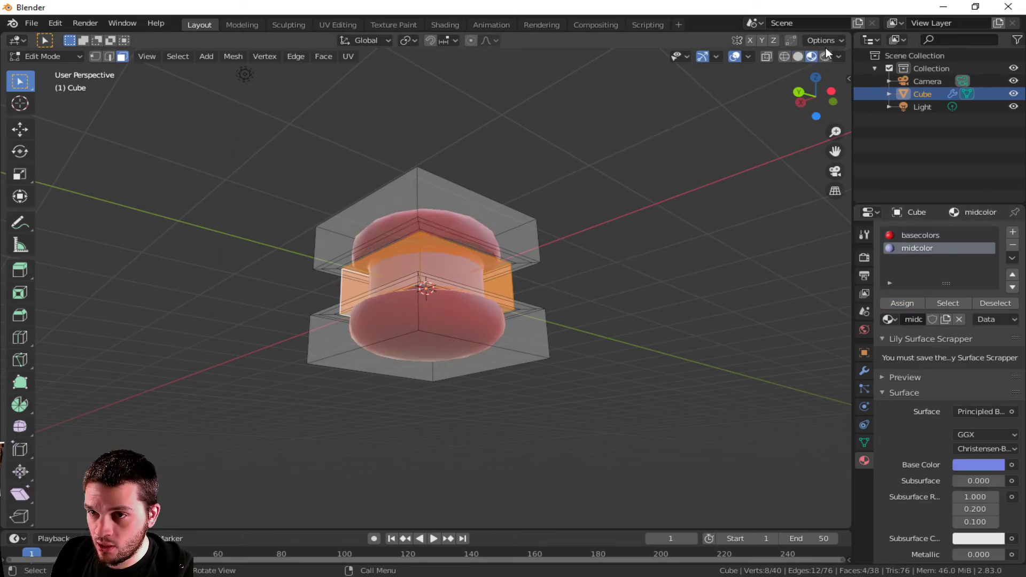
{"action": "key", "text": "alt+a"}
{"action": "key", "text": "Tab"}
{"action": "right_click", "coordinate": [606, 225]}
{"action": "middle_click_drag", "start_coordinate": [381, 163], "coordinate": [249, 236]}
Step: In Edit Mode, add two loop cuts to the middle band, one slid to its upper edge and one to its lower edge
{"action": "key", "text": "Tab"}
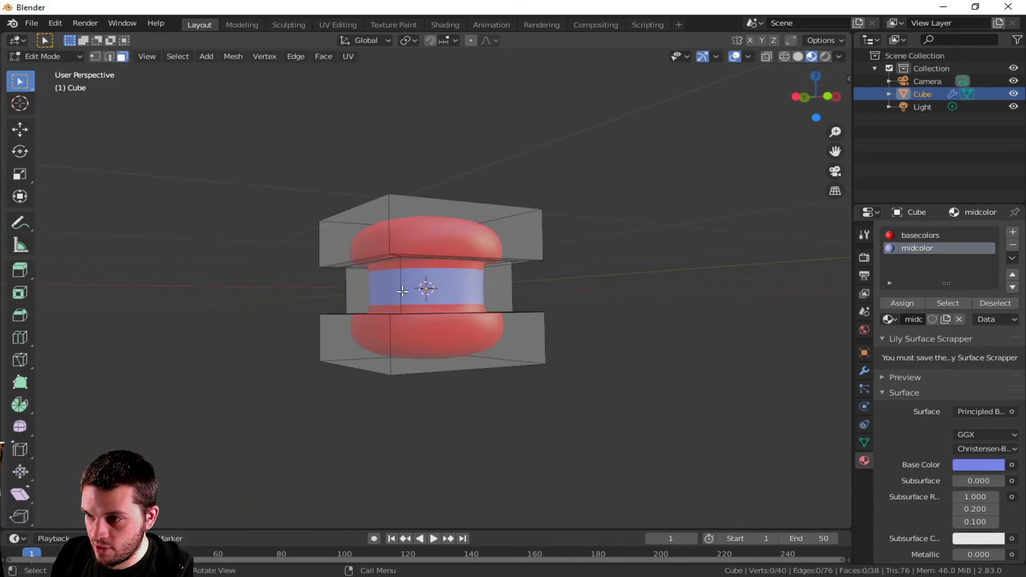
{"action": "scroll", "coordinate": [403, 283], "scroll_direction": "up", "scroll_amount": 4}
{"action": "left_click", "coordinate": [404, 252]}
{"action": "mouse_move", "coordinate": [404, 253]}
{"action": "middle_mouse_down"}
{"action": "mouse_move", "coordinate": [412, 259]}
{"action": "mouse_move", "coordinate": [419, 235]}
{"action": "mouse_move", "coordinate": [389, 259]}
{"action": "middle_mouse_up"}
{"action": "key", "text": "ctrl+r"}
{"action": "left_click", "coordinate": [344, 234]}
{"action": "left_click_drag", "start_coordinate": [344, 233], "coordinate": [343, 181]}
{"action": "key", "text": "ctrl+r"}
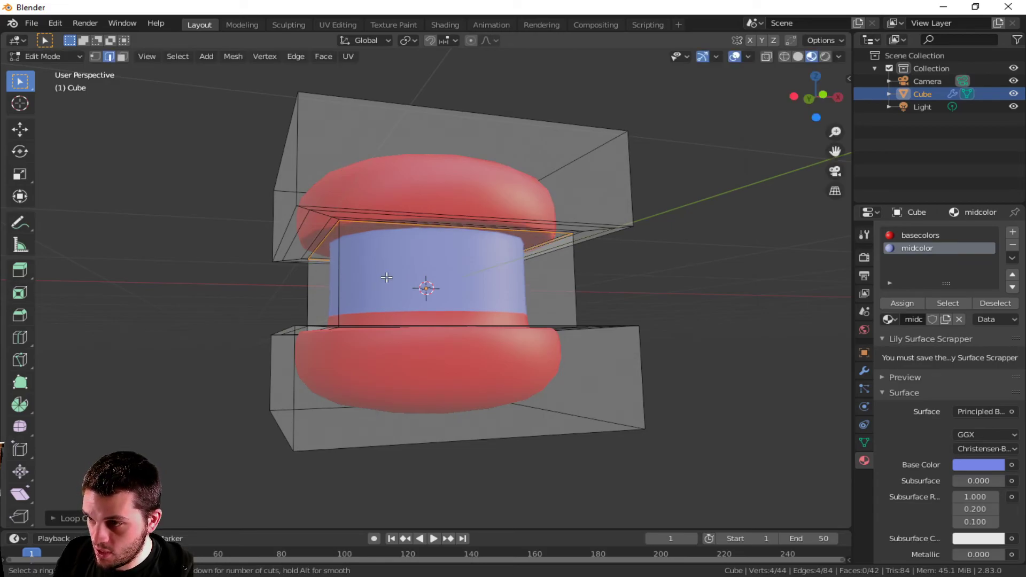
{"action": "left_click_drag", "start_coordinate": [337, 284], "coordinate": [332, 335]}
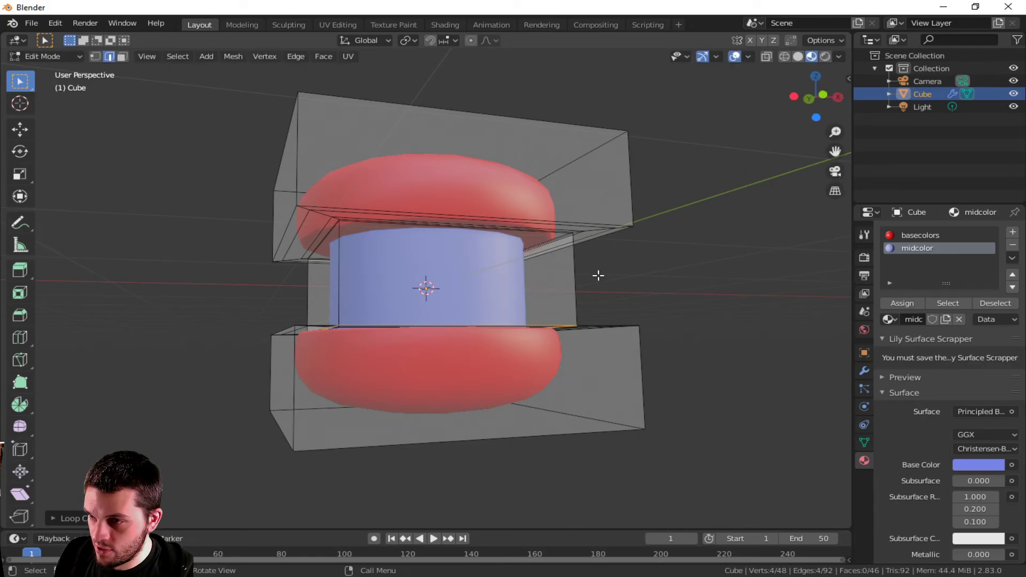
Step: Try a further loop cut slid to the middle band's upper edge, and undo all the loop cuts added to the band
{"action": "right_click", "coordinate": [671, 291]}
{"action": "middle_click_drag", "start_coordinate": [419, 283], "coordinate": [217, 310]}
{"action": "right_click", "coordinate": [248, 290]}
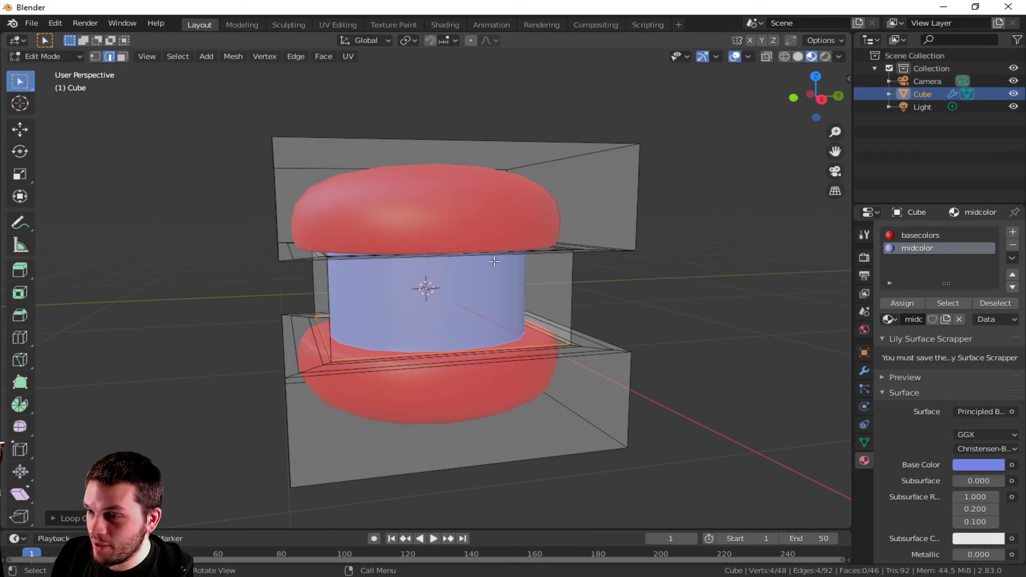
{"action": "right_click", "coordinate": [666, 316]}
{"action": "middle_click_drag", "start_coordinate": [436, 318], "coordinate": [538, 318]}
{"action": "key", "text": "ctrl+r"}
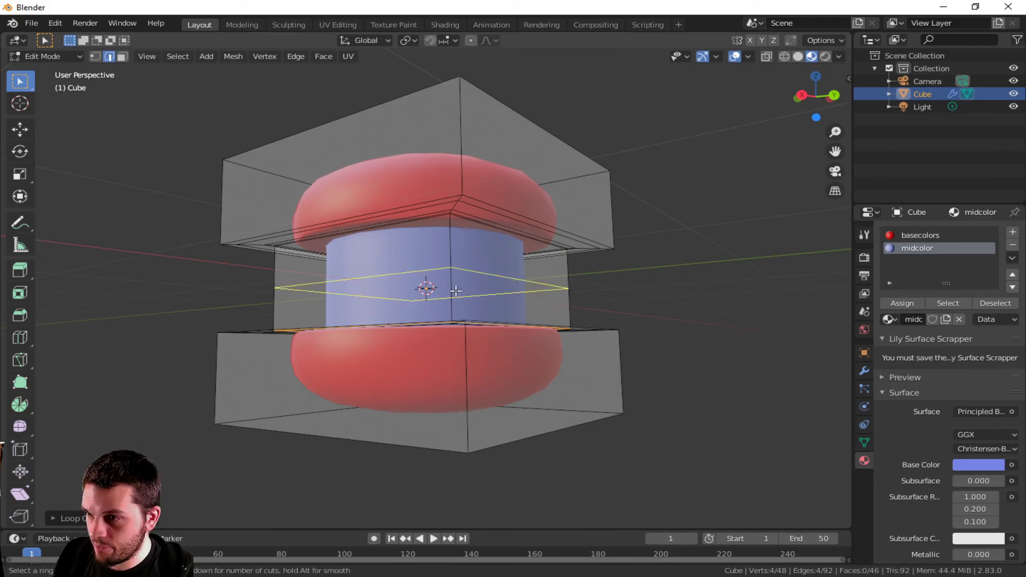
{"action": "left_click", "coordinate": [438, 289]}
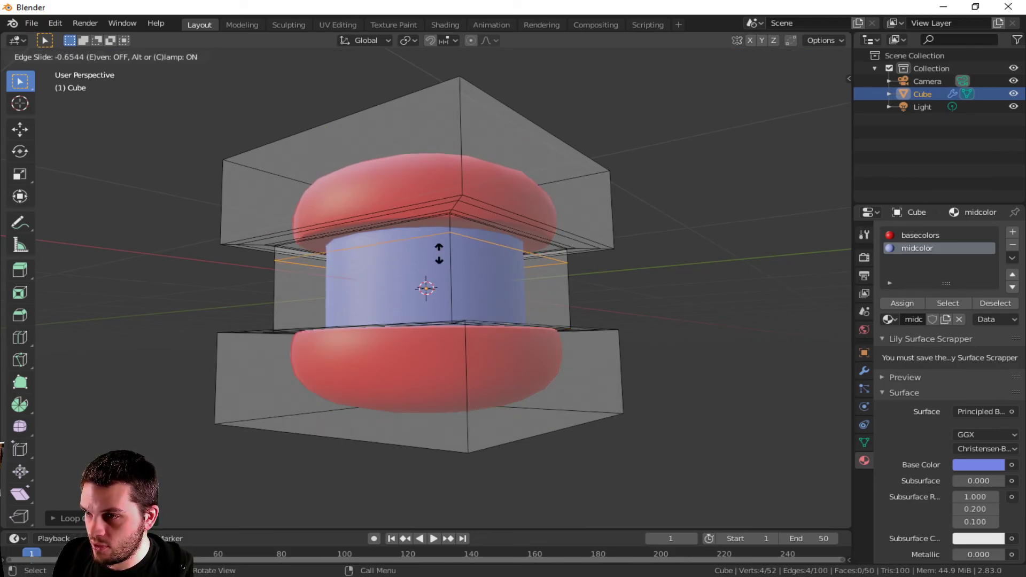
{"action": "left_click", "coordinate": [443, 237]}
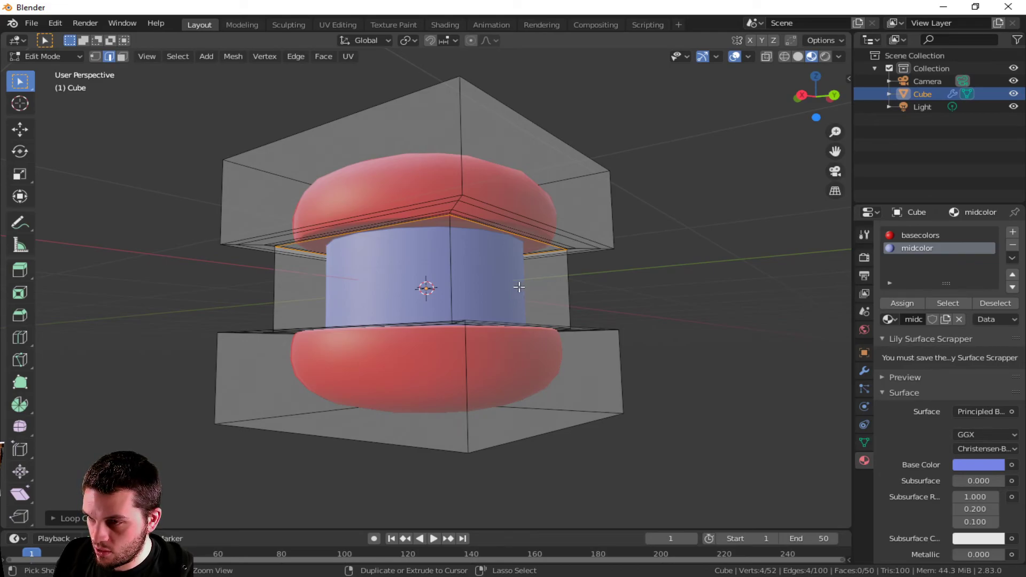
{"action": "key", "text": "ctrl+z"}
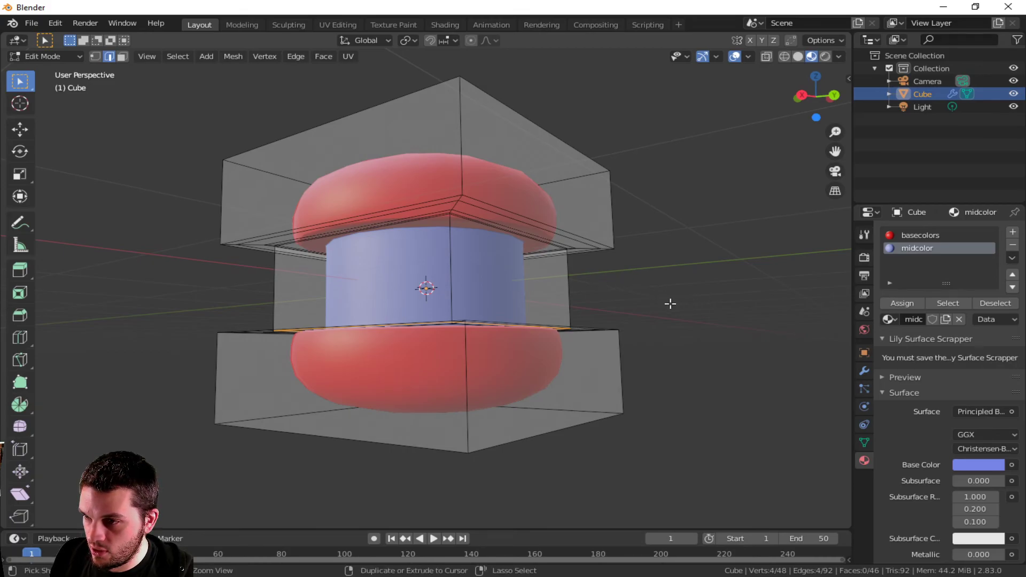
{"action": "key", "text": "ctrl+z"}
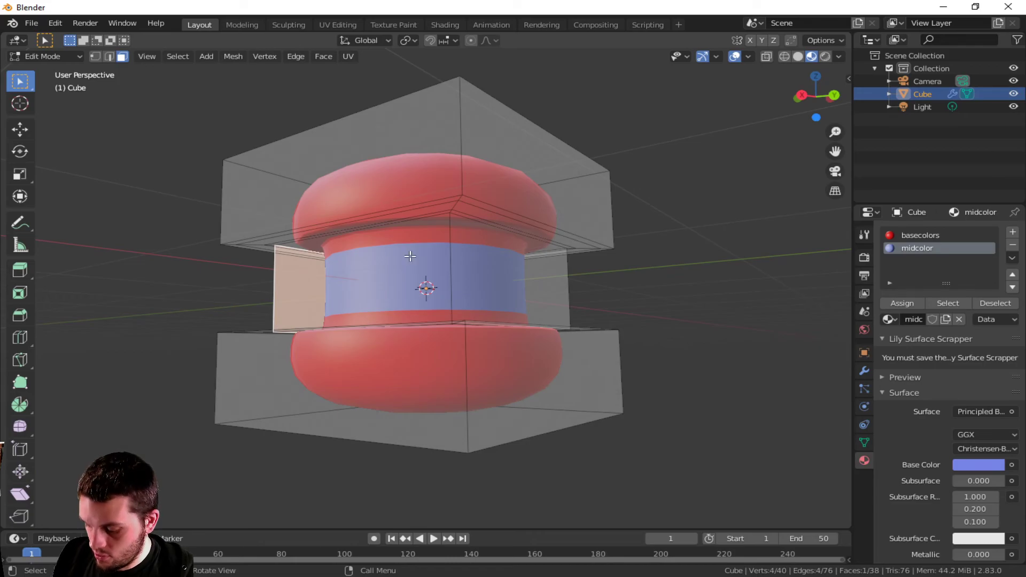
Step: Add loop cuts tight against the middle band's upper and lower edges, and return to Object Mode
{"action": "key", "text": "ctrl+r"}
{"action": "left_click", "coordinate": [276, 272]}
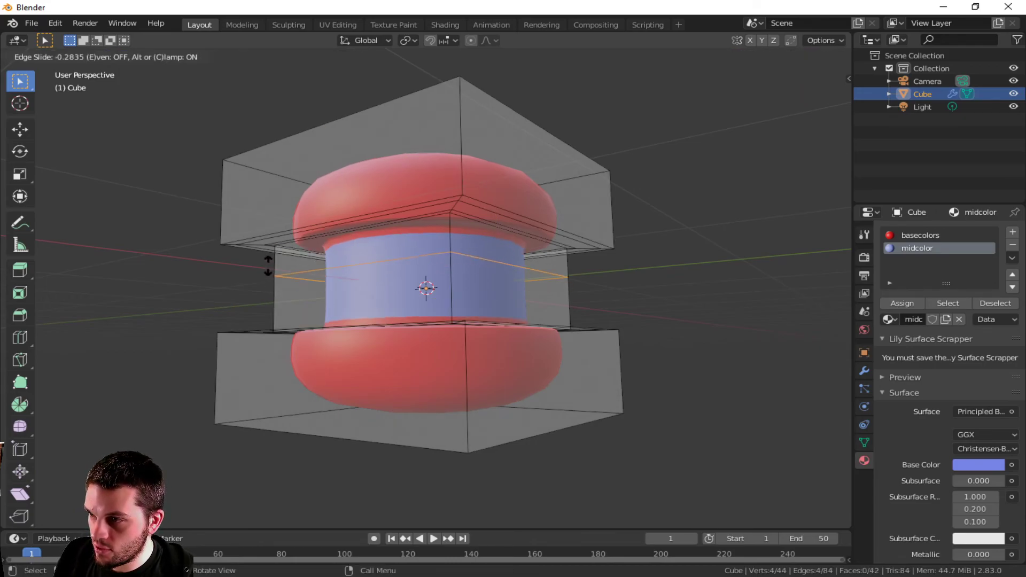
{"action": "left_click", "coordinate": [267, 238]}
{"action": "key", "text": "ctrl+r"}
{"action": "left_click", "coordinate": [275, 266]}
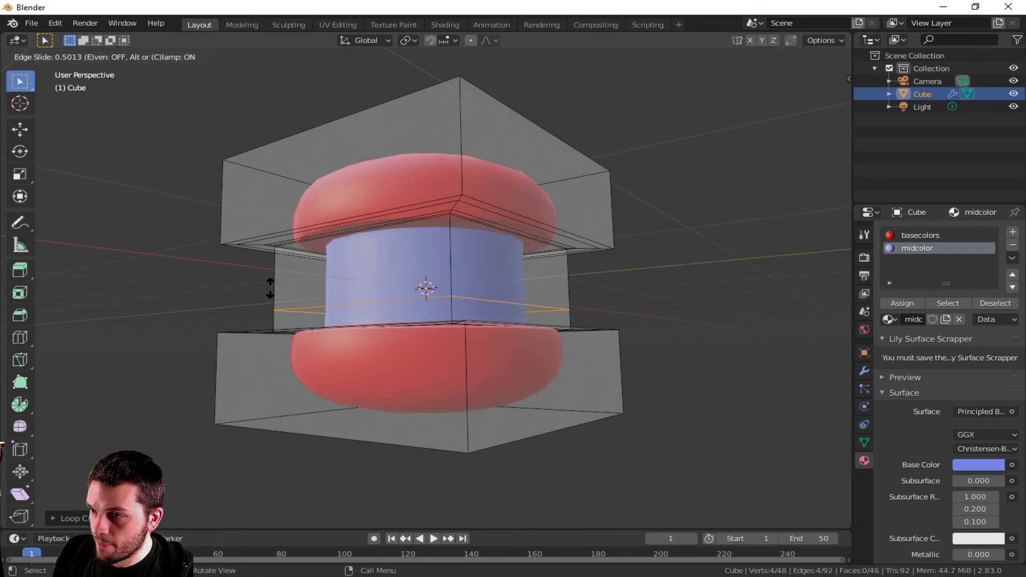
{"action": "left_click", "coordinate": [268, 307]}
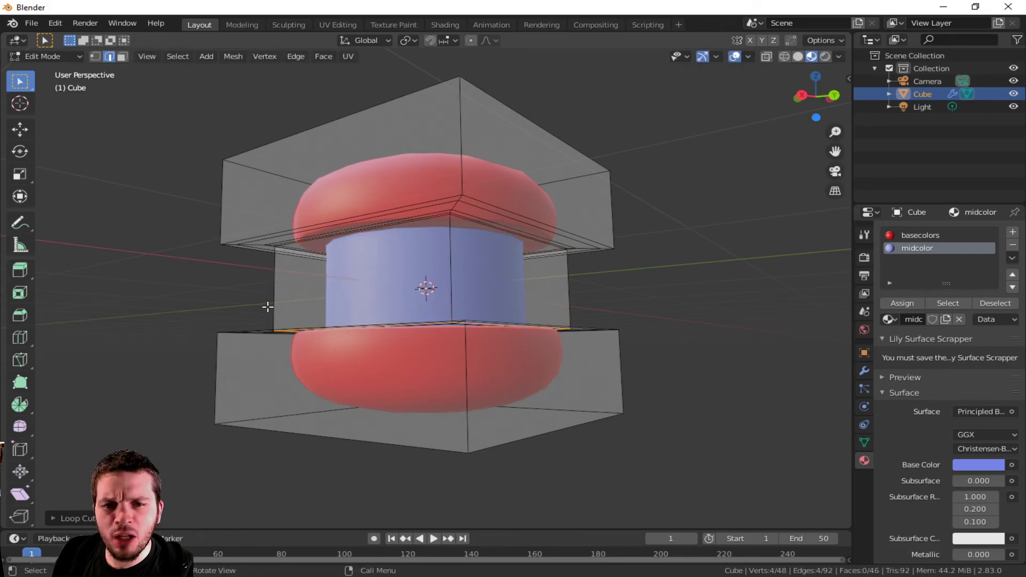
{"action": "key", "text": "Tab"}
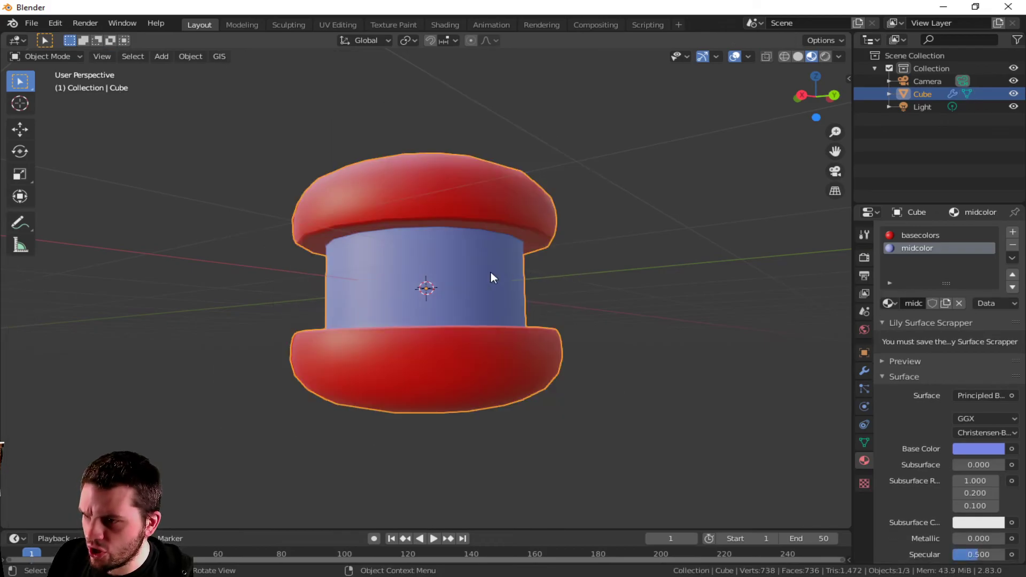
{"action": "right_click", "coordinate": [518, 266]}
{"action": "middle_click_drag", "start_coordinate": [589, 296], "coordinate": [669, 305]}
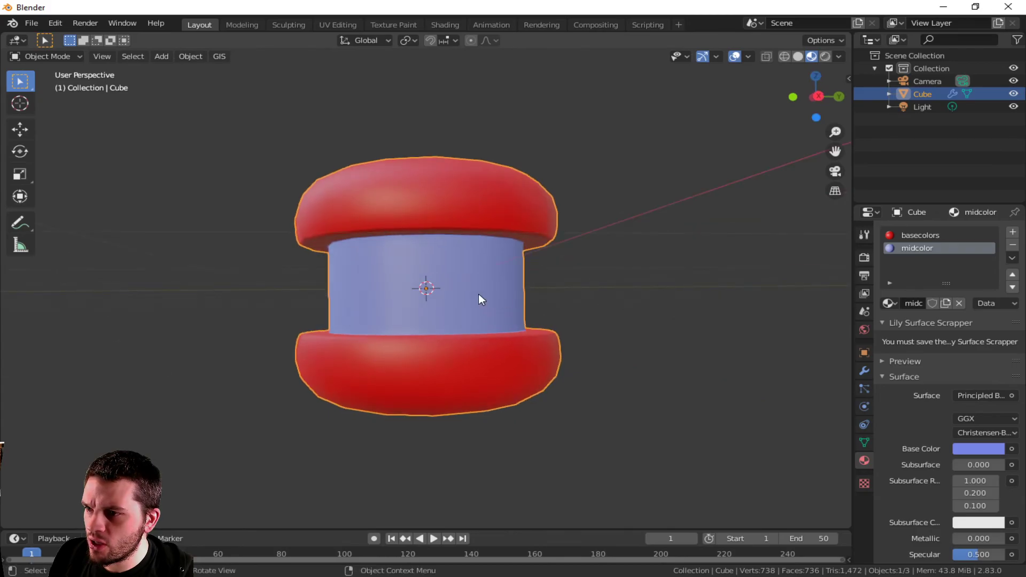
Step: In Edit Mode with X-ray on, box-select the whole upper section from the front view and move it down about 0.5 m along Z
{"action": "key", "text": "Tab"}
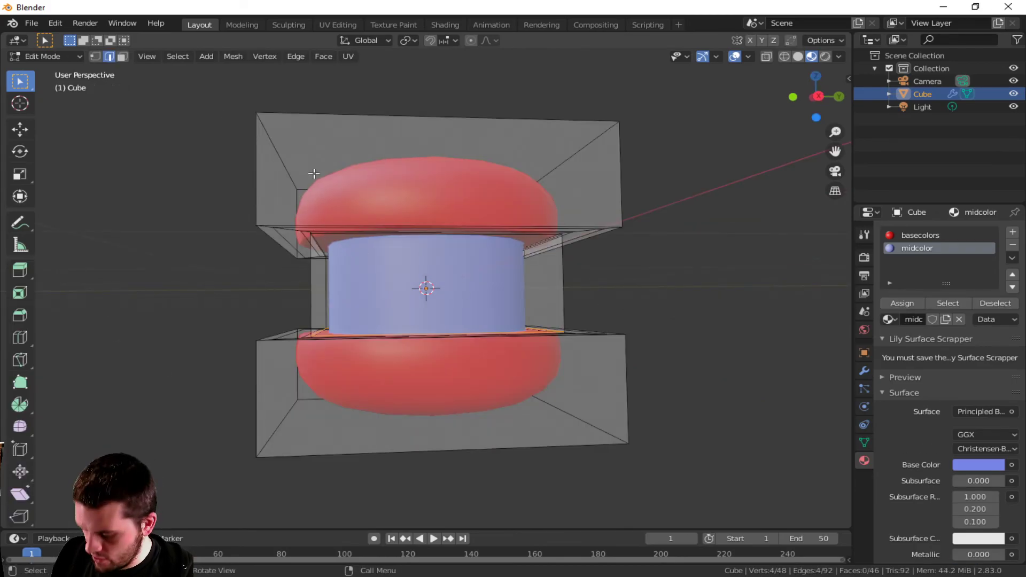
{"action": "left_click", "coordinate": [765, 57]}
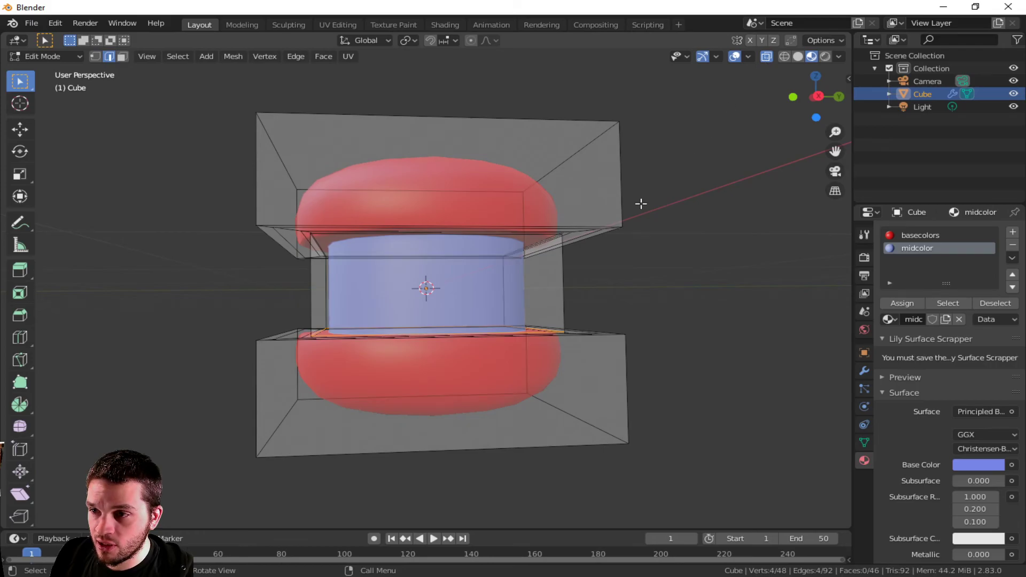
{"action": "scroll", "coordinate": [484, 237], "scroll_direction": "down", "scroll_amount": 3}
{"action": "key", "text": "KP_1"}
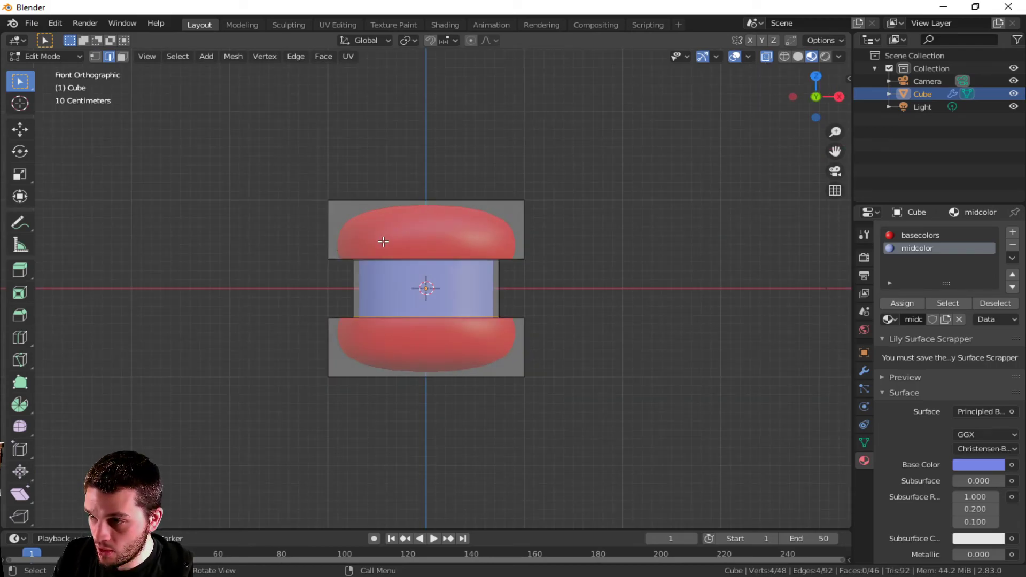
{"action": "left_click_drag", "start_coordinate": [277, 149], "coordinate": [578, 263]}
{"action": "key", "text": "g"}
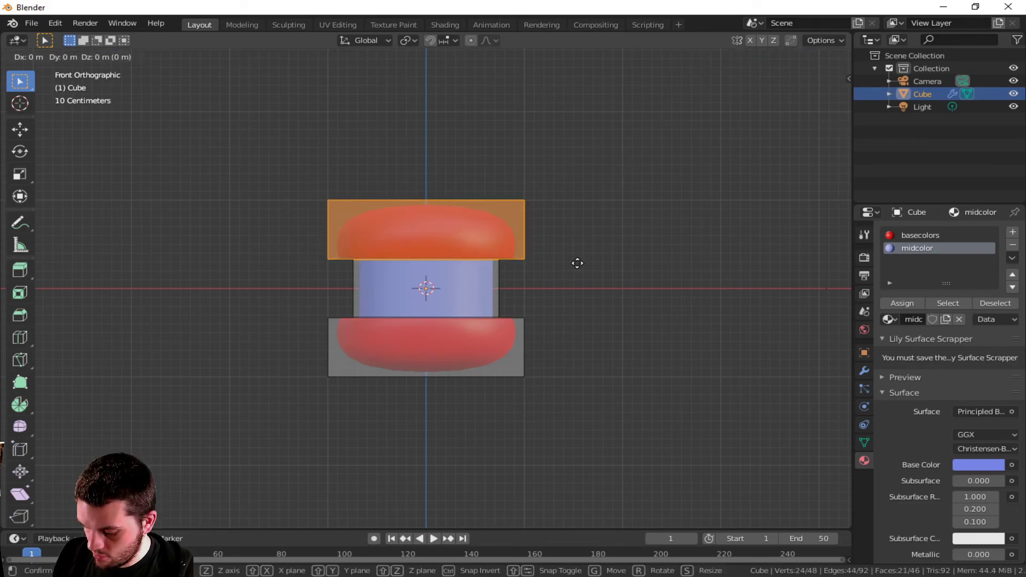
{"action": "key", "text": "z"}
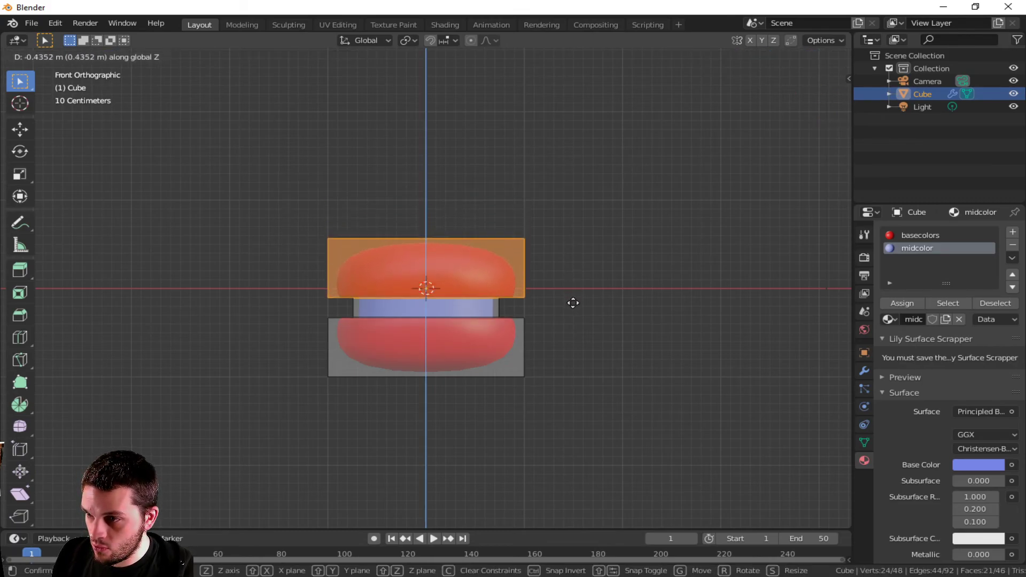
{"action": "left_click", "coordinate": [572, 309]}
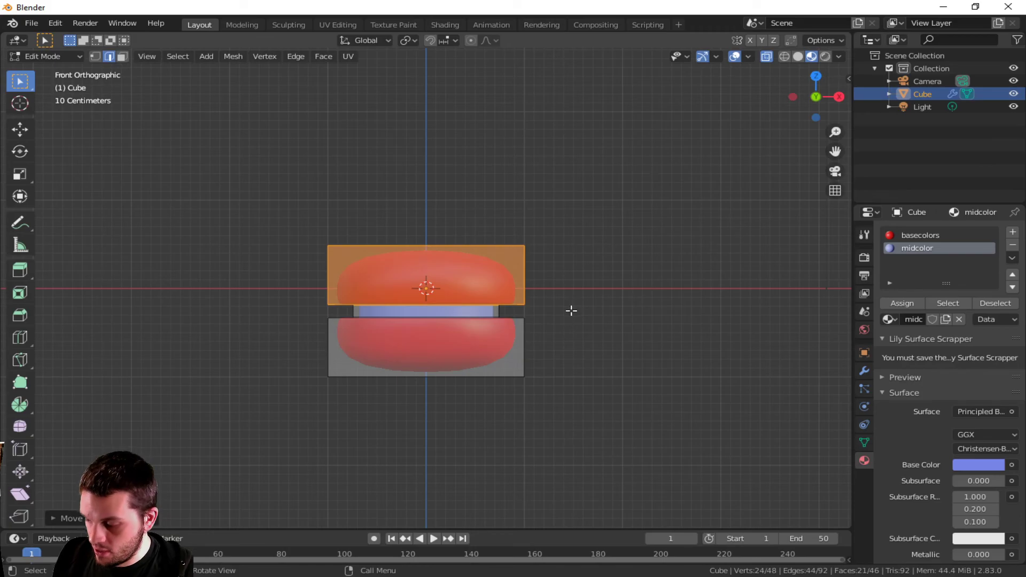
Step: Move the entire mesh up about 0.26 m along Z to center it on the origin, and return to Object Mode
{"action": "key", "text": "a"}
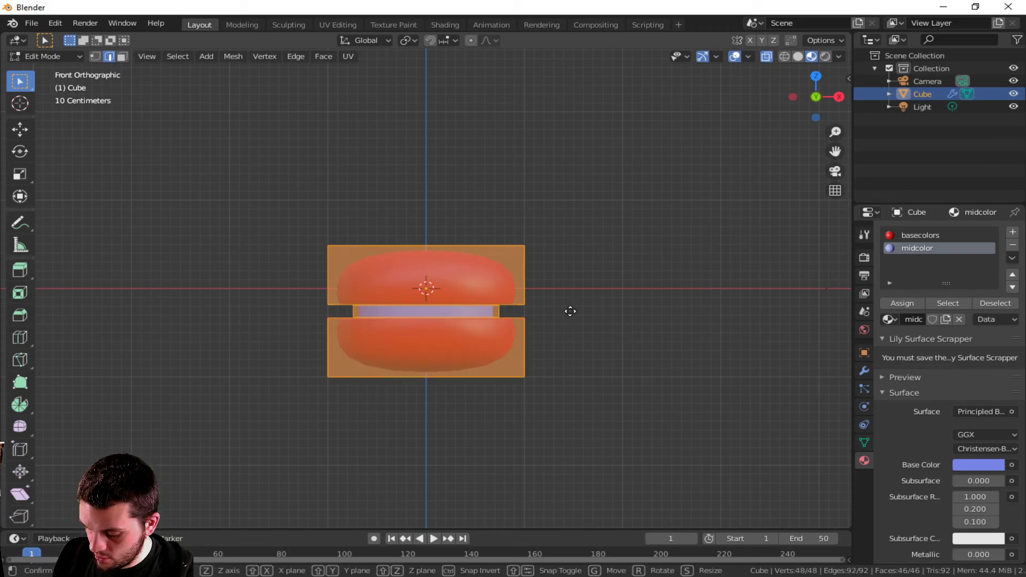
{"action": "key", "text": "g"}
{"action": "key", "text": "z"}
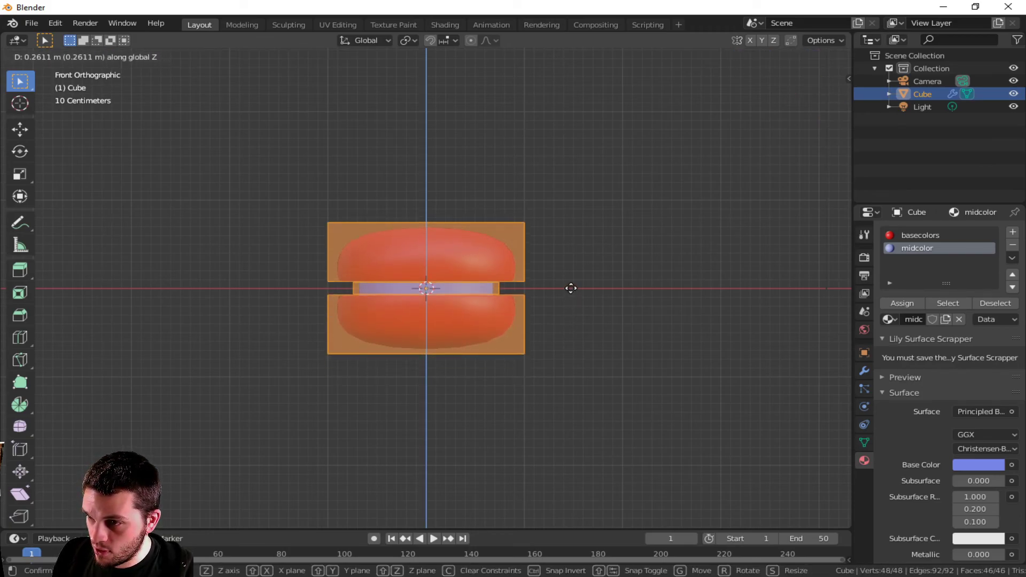
{"action": "left_click", "coordinate": [572, 288]}
{"action": "key", "text": "Tab"}
{"action": "right_click", "coordinate": [498, 367]}
{"action": "mouse_move", "coordinate": [754, 324]}
{"action": "middle_mouse_down"}
{"action": "mouse_move", "coordinate": [562, 351]}
{"action": "mouse_move", "coordinate": [549, 303]}
{"action": "mouse_move", "coordinate": [672, 302]}
{"action": "mouse_move", "coordinate": [666, 426]}
{"action": "mouse_move", "coordinate": [742, 335]}
{"action": "middle_mouse_up"}
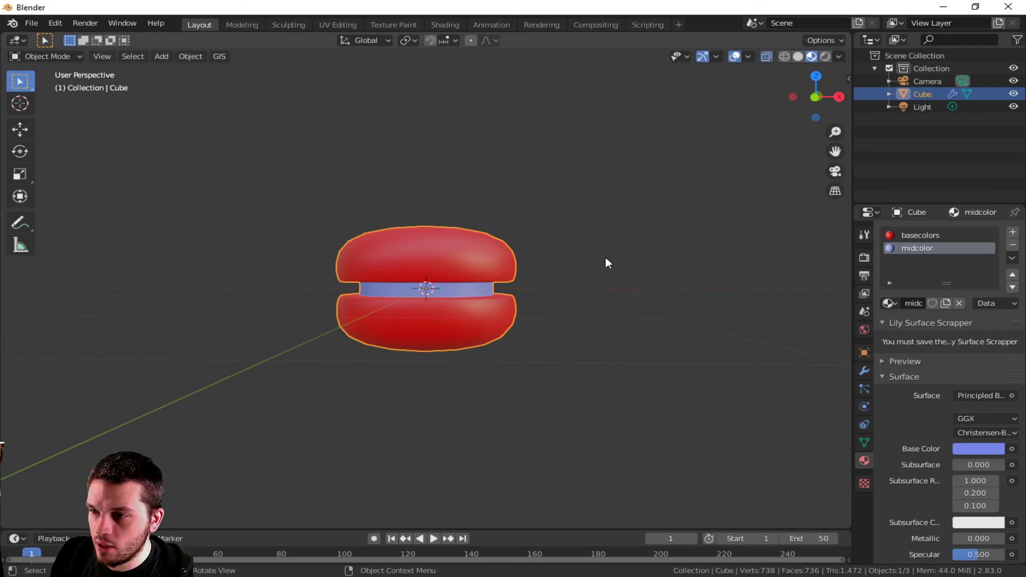
{"action": "right_click", "coordinate": [534, 251]}
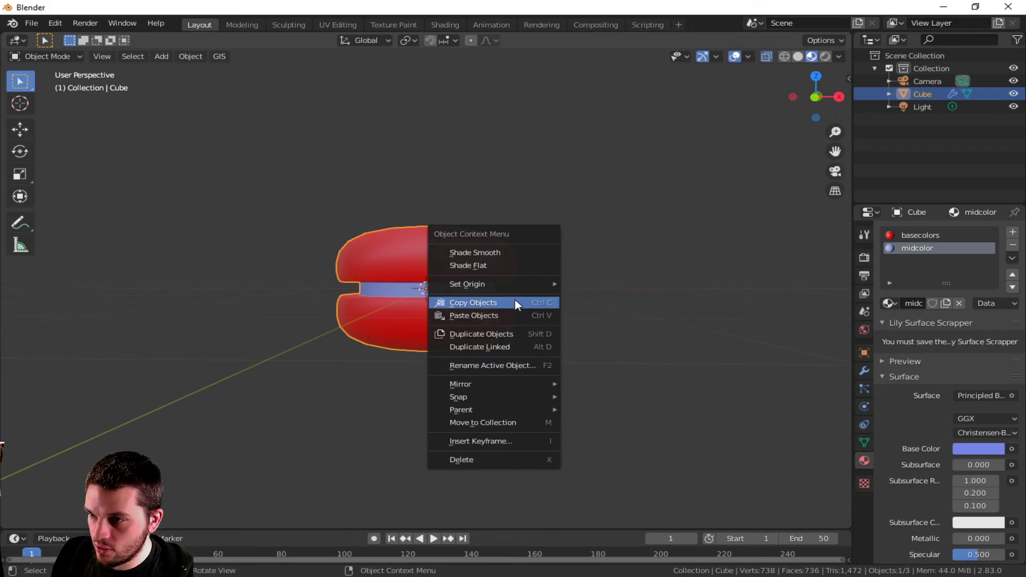
{"action": "key", "text": "Tab"}
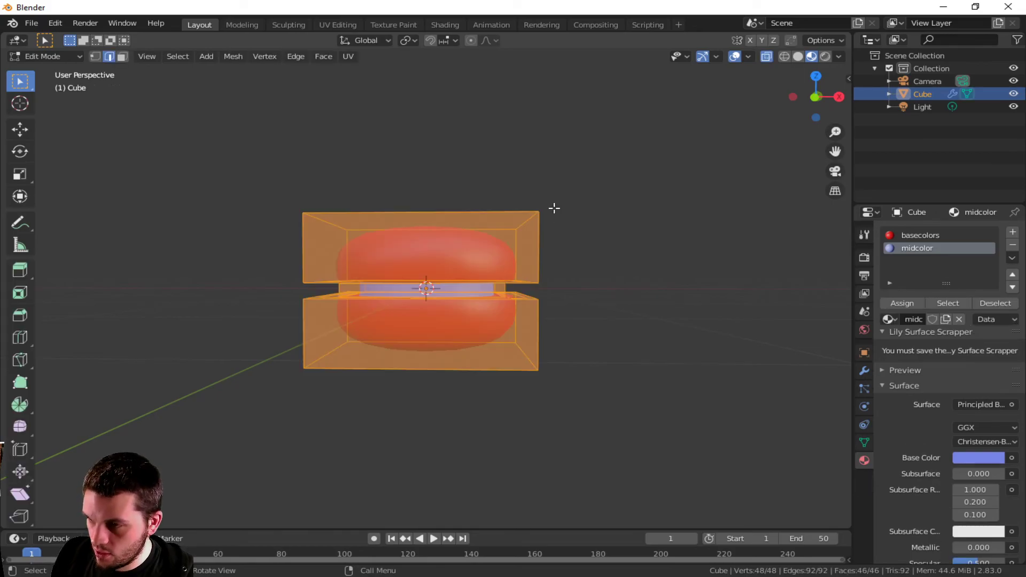
{"action": "key", "text": "Tab"}
{"action": "middle_click_drag", "start_coordinate": [550, 216], "coordinate": [485, 306]}
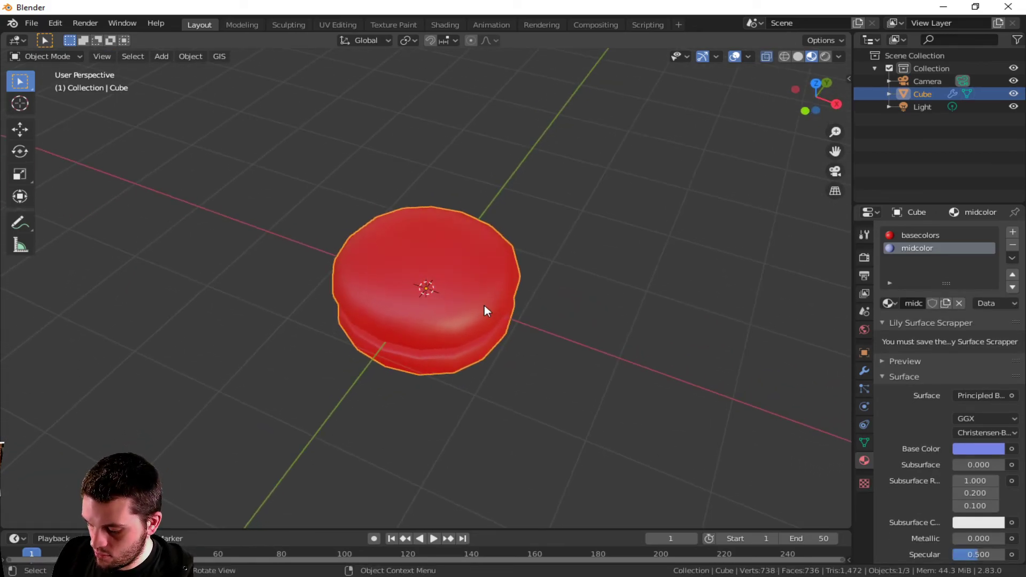
Step: Add a new cube mesh at the origin
{"action": "key", "text": "shift+a"}
{"action": "mouse_move", "coordinate": [484, 306]}
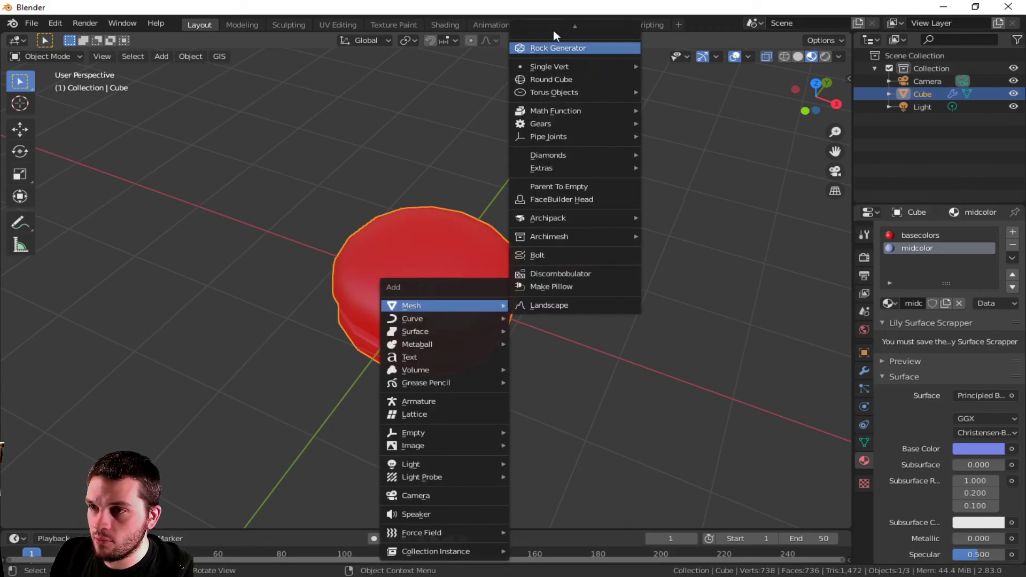
{"action": "mouse_move", "coordinate": [573, 26]}
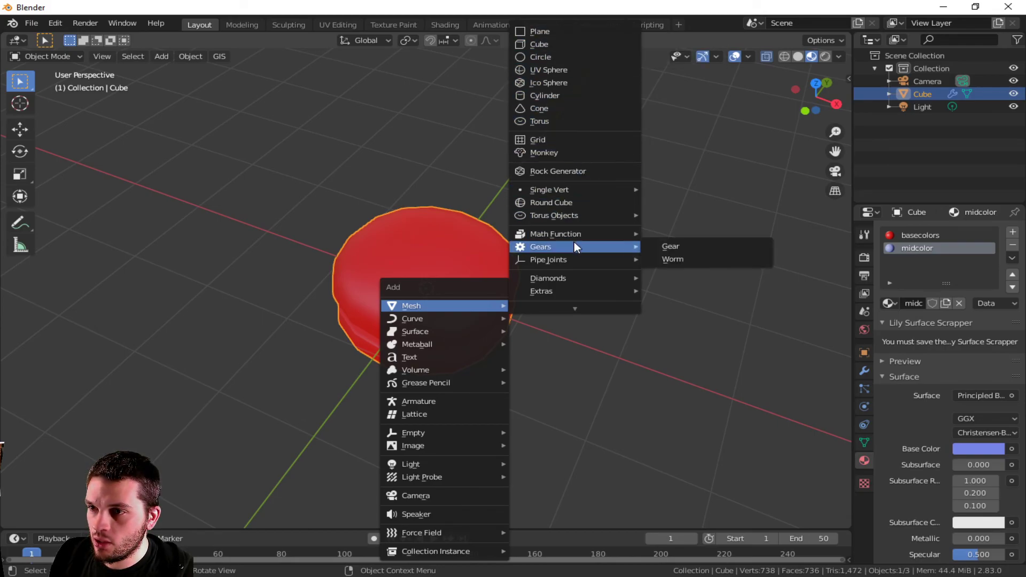
{"action": "left_click", "coordinate": [550, 44]}
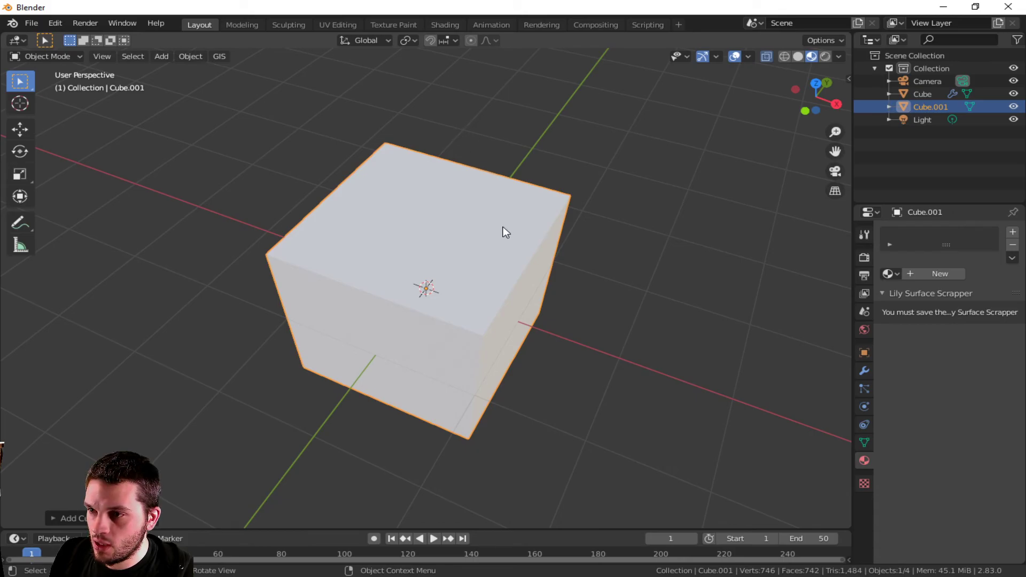
{"action": "right_click", "coordinate": [509, 381]}
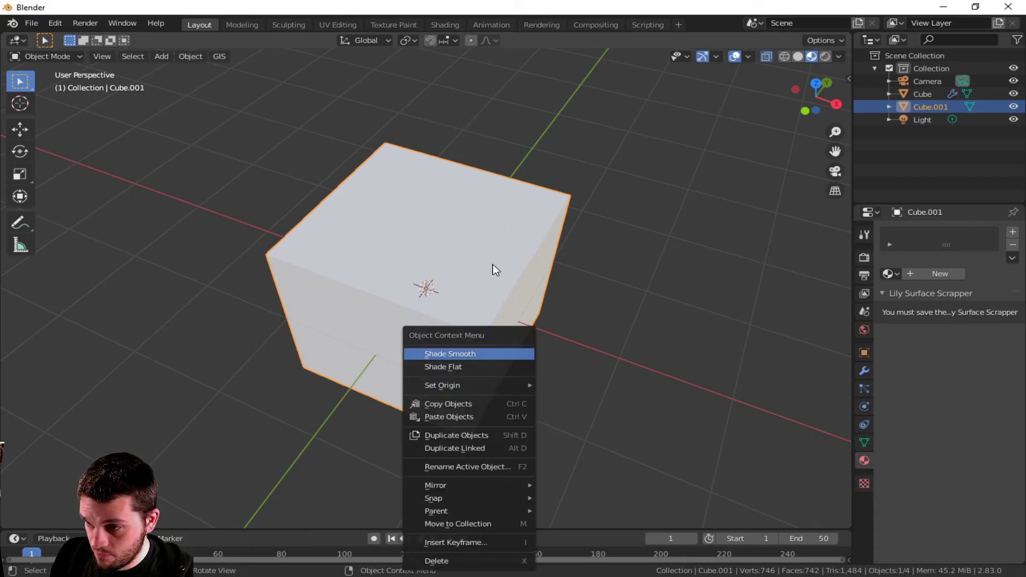
Step: Delete the bottom face of the new cube in Edit Mode
{"action": "middle_click_drag", "start_coordinate": [368, 398], "coordinate": [396, 206]}
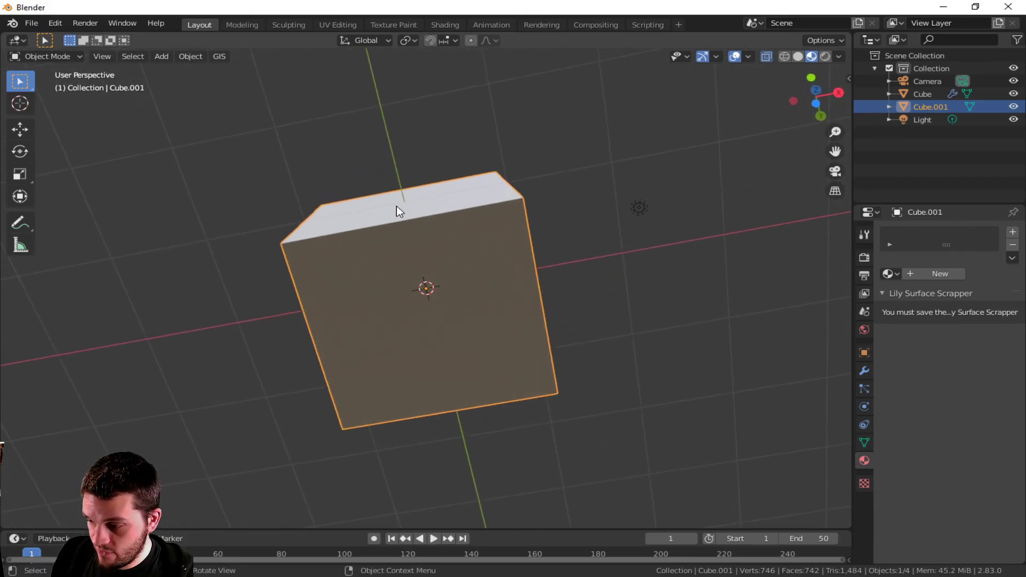
{"action": "key", "text": "Tab"}
{"action": "left_click", "coordinate": [446, 295]}
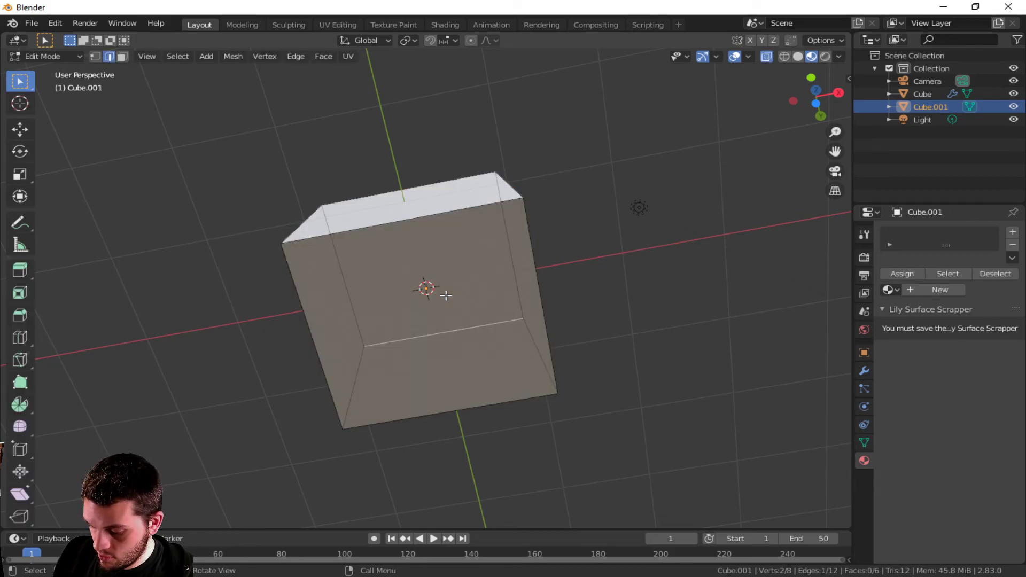
{"action": "key", "text": "3"}
{"action": "left_click", "coordinate": [446, 295]}
{"action": "right_click", "coordinate": [445, 295]}
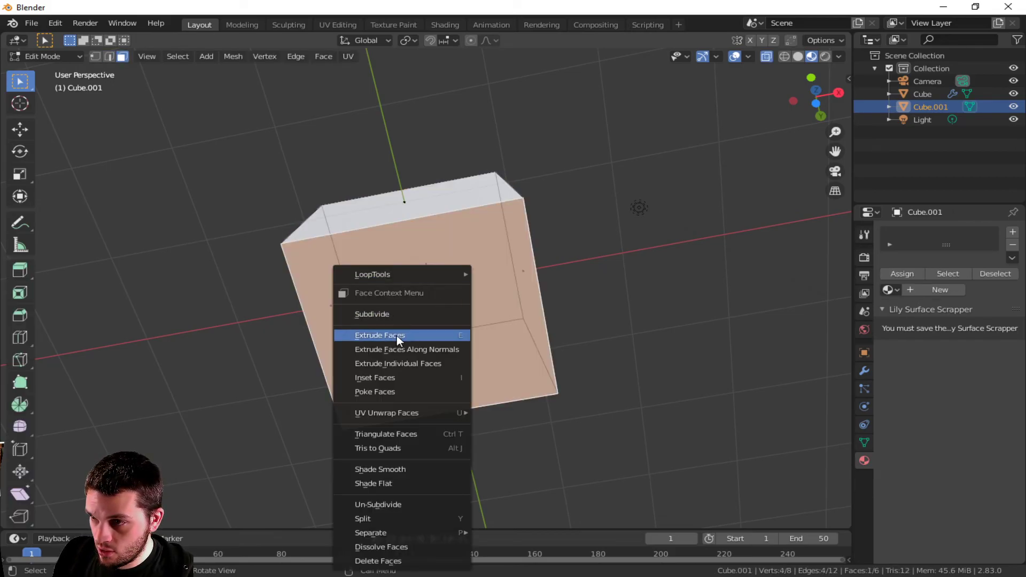
{"action": "right_click", "coordinate": [611, 286]}
{"action": "mouse_move", "coordinate": [566, 270]}
{"action": "key", "text": "Escape"}
{"action": "middle_click_drag", "start_coordinate": [584, 222], "coordinate": [505, 300]}
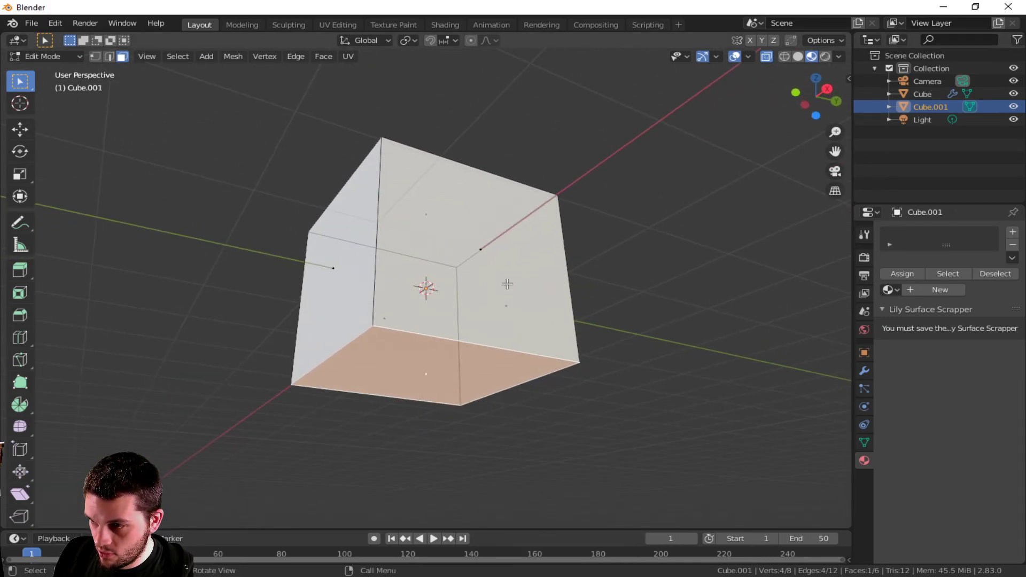
{"action": "key", "text": "x"}
{"action": "left_click", "coordinate": [507, 302]}
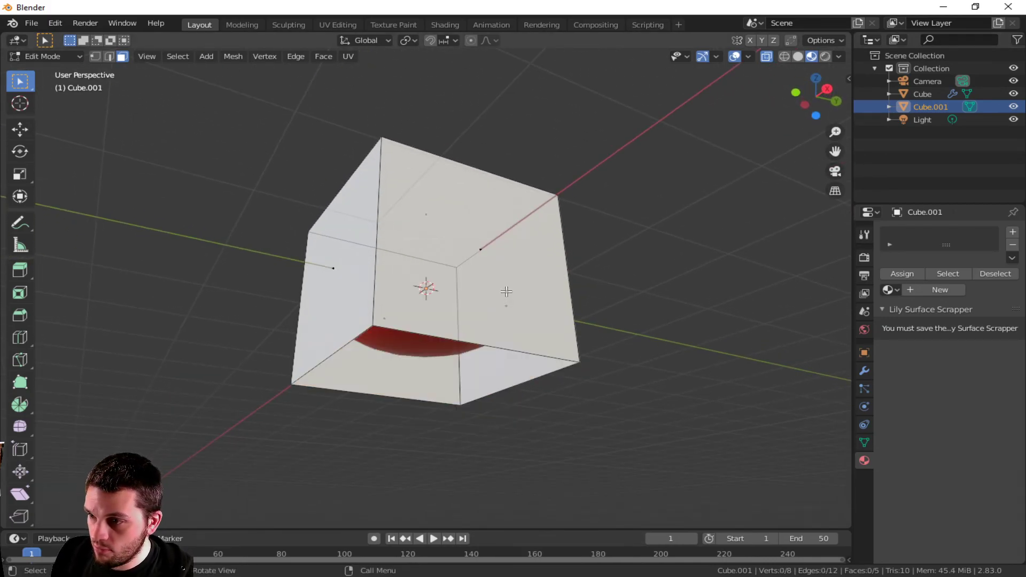
Step: Move one bottom edge of the open cube down along Z, and return to Object Mode
{"action": "middle_click_drag", "start_coordinate": [516, 291], "coordinate": [568, 387]}
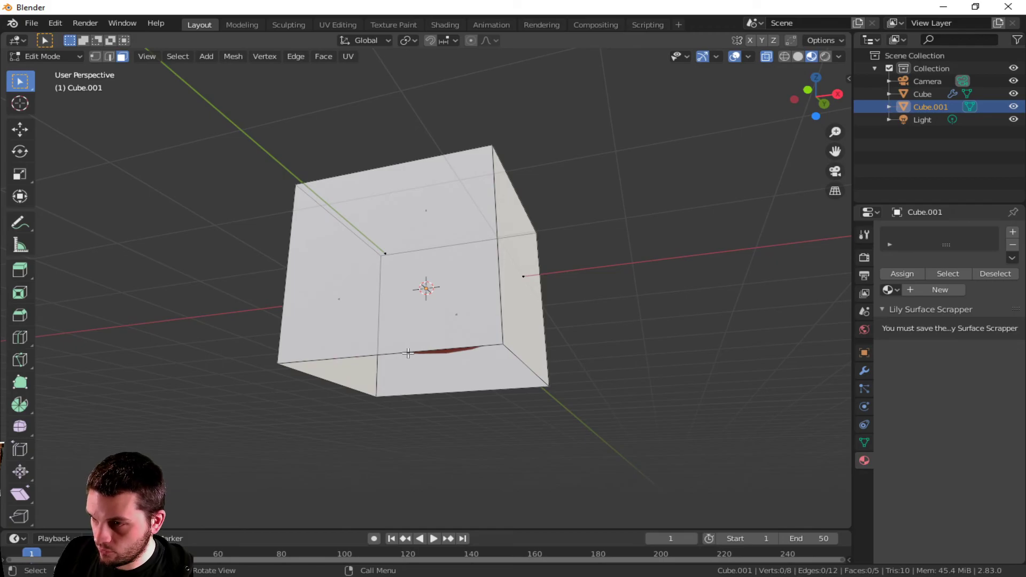
{"action": "key", "text": "2"}
{"action": "left_click", "coordinate": [407, 354]}
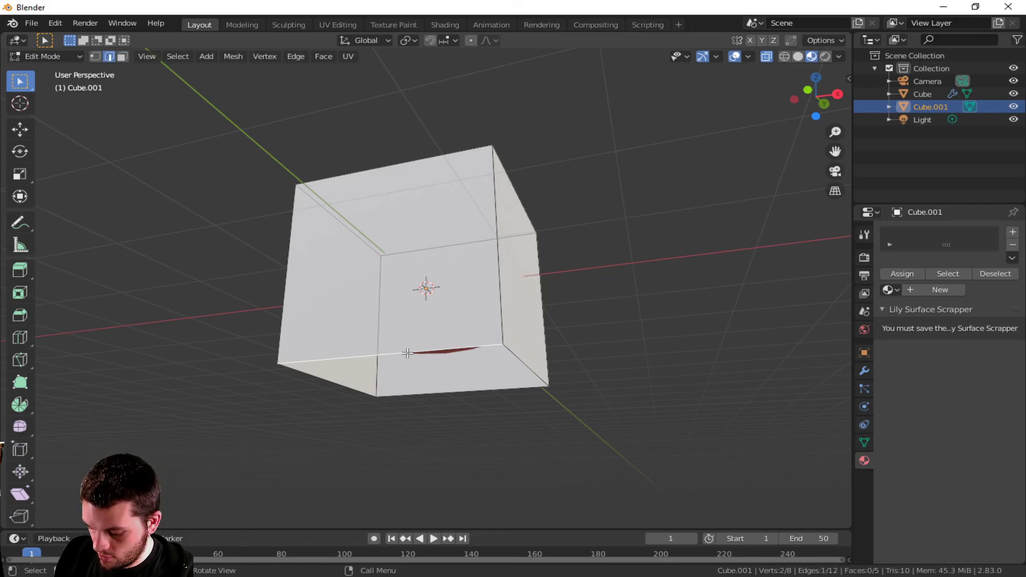
{"action": "key", "text": "g"}
{"action": "key", "text": "z"}
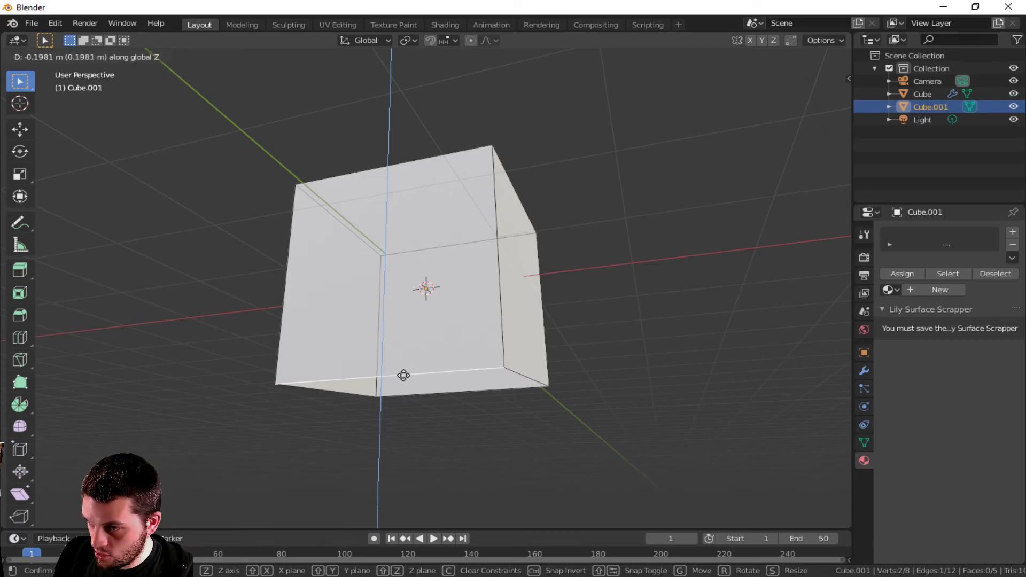
{"action": "left_click", "coordinate": [401, 388]}
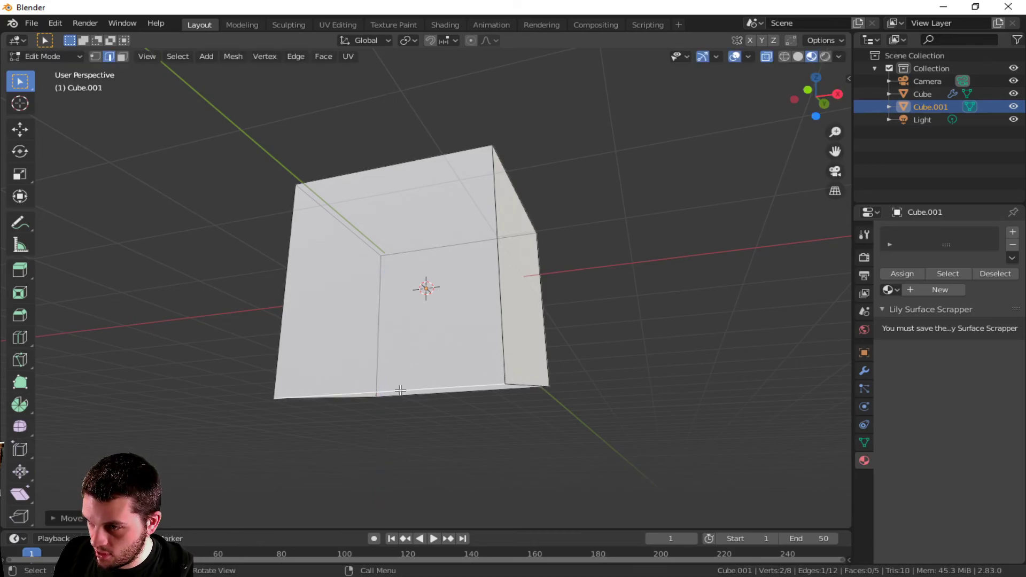
{"action": "key", "text": "Tab"}
{"action": "right_click", "coordinate": [567, 379]}
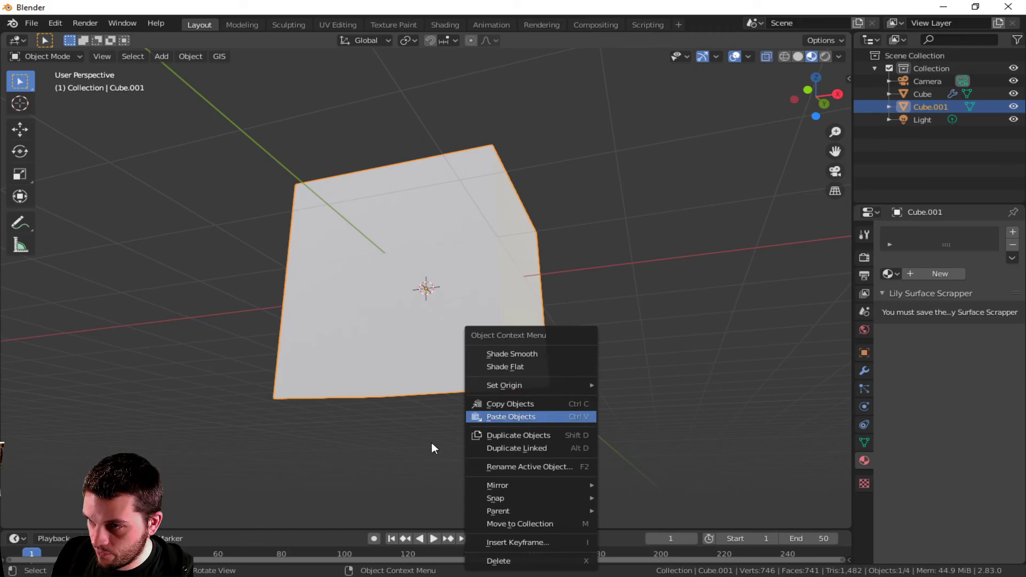
Step: Scale the open cube down uniformly until it is smaller than the red object, and raise it along Z into the object's top
{"action": "middle_click_drag", "start_coordinate": [700, 277], "coordinate": [698, 332]}
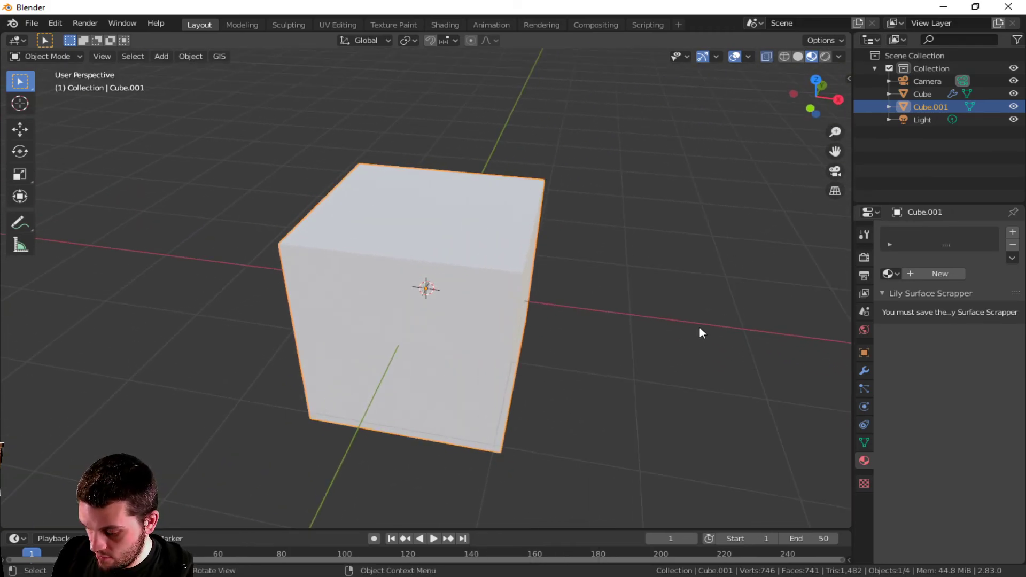
{"action": "key", "text": "s"}
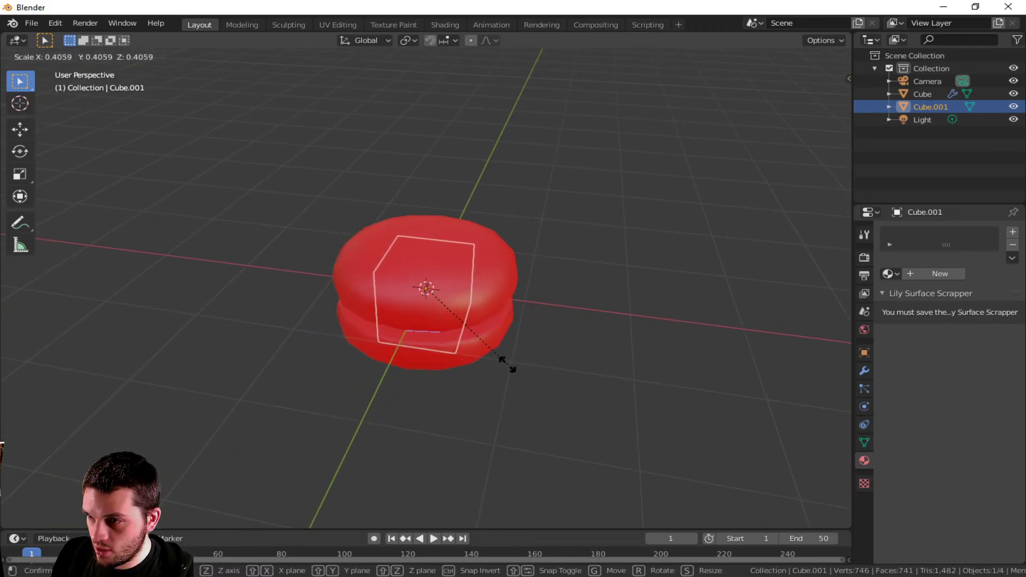
{"action": "left_click", "coordinate": [460, 362]}
{"action": "key", "text": "g"}
{"action": "key", "text": "z"}
{"action": "left_click", "coordinate": [461, 321]}
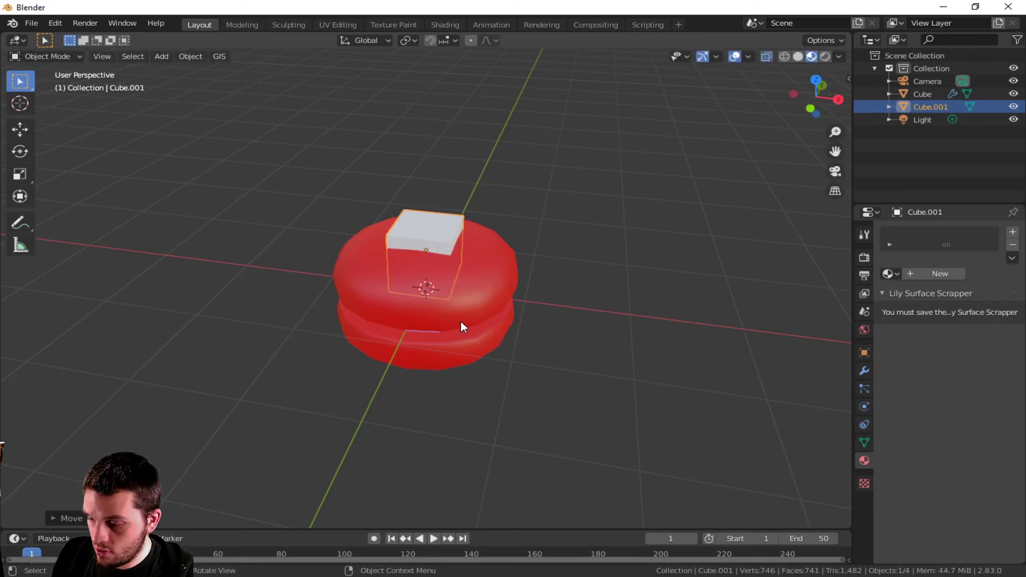
Step: Move the small cube along Y toward the edge of the red object, and raise it about 0.3 m along Z
{"action": "key", "text": "g"}
{"action": "key", "text": "y"}
{"action": "left_click", "coordinate": [435, 346]}
{"action": "key", "text": "g"}
{"action": "key", "text": "z"}
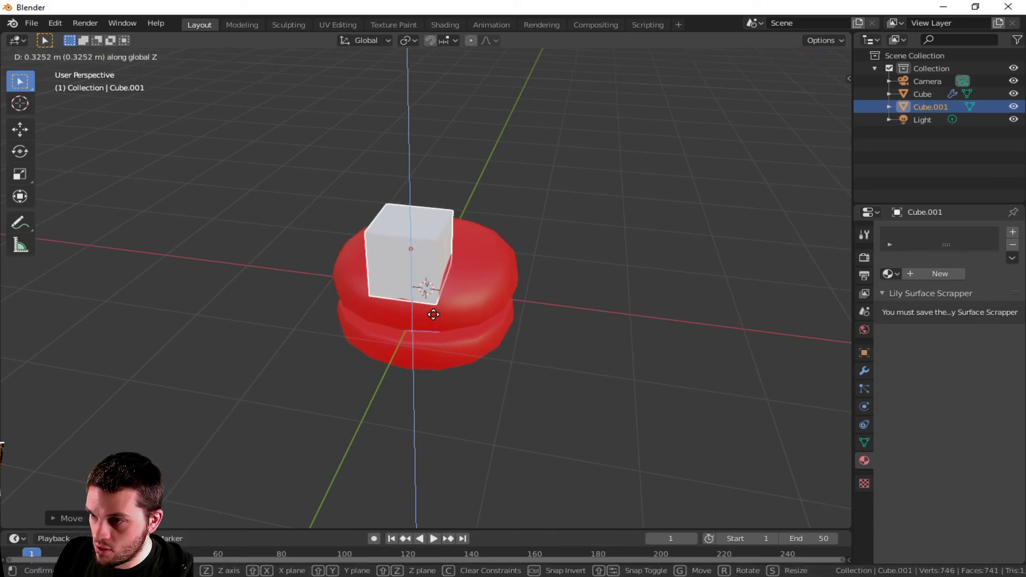
{"action": "left_click", "coordinate": [430, 321]}
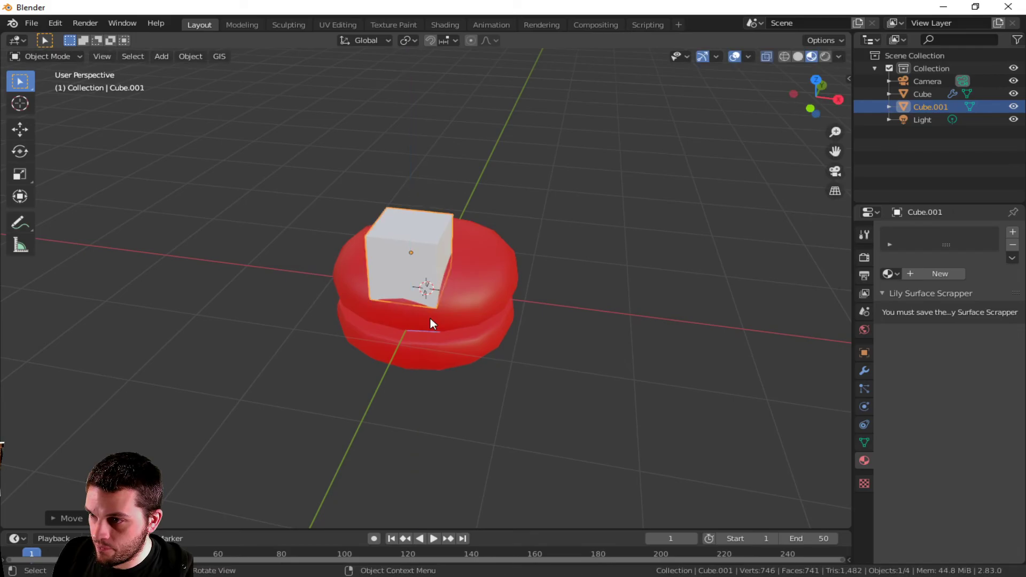
Step: Lower the small cube's selected bottom edge about 0.06 m along Z into the red surface, and return to Object Mode
{"action": "middle_click_drag", "start_coordinate": [416, 321], "coordinate": [466, 271]}
{"action": "key", "text": "Tab"}
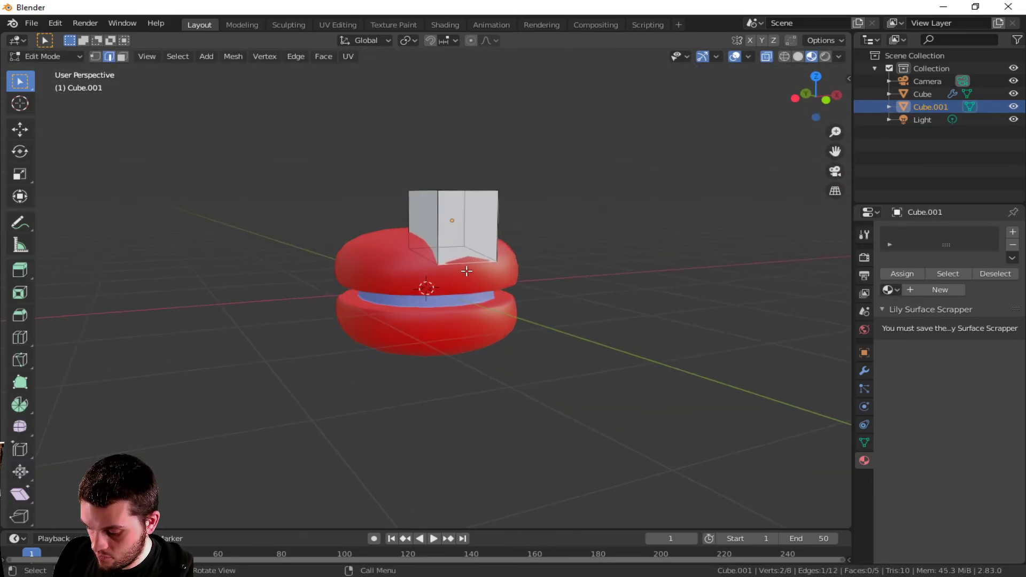
{"action": "key", "text": "g"}
{"action": "key", "text": "z"}
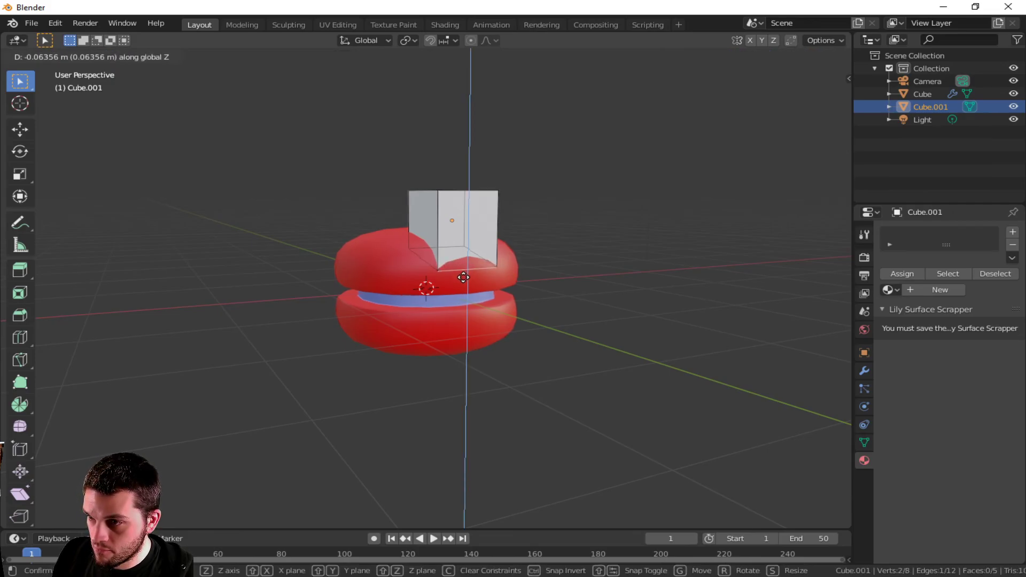
{"action": "left_click", "coordinate": [462, 279]}
{"action": "middle_click_drag", "start_coordinate": [459, 282], "coordinate": [413, 341]}
{"action": "left_click", "coordinate": [613, 318]}
{"action": "key", "text": "Tab"}
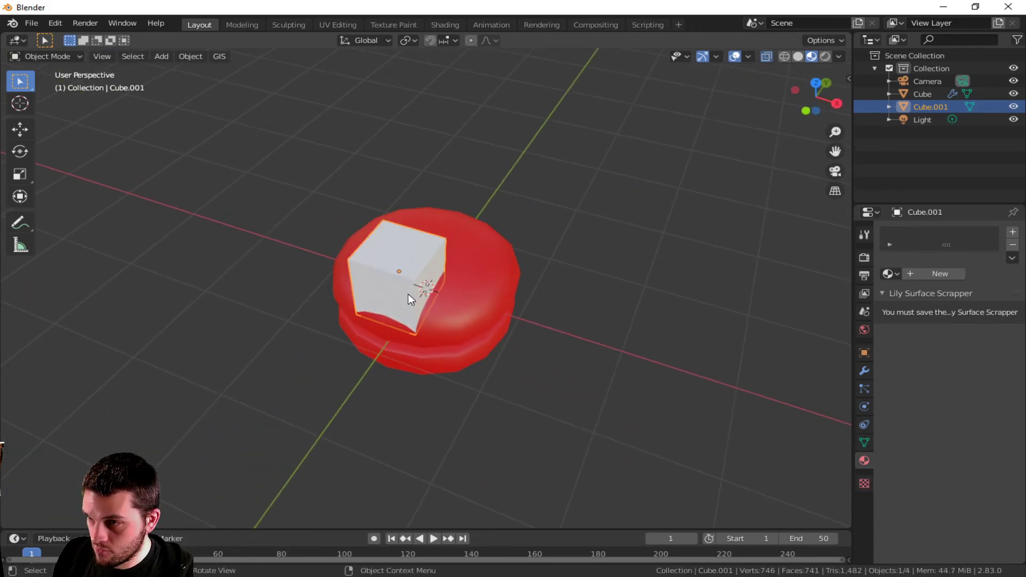
Step: Add an Array modifier to the small cube
{"action": "left_click", "coordinate": [403, 270]}
{"action": "left_click", "coordinate": [395, 255]}
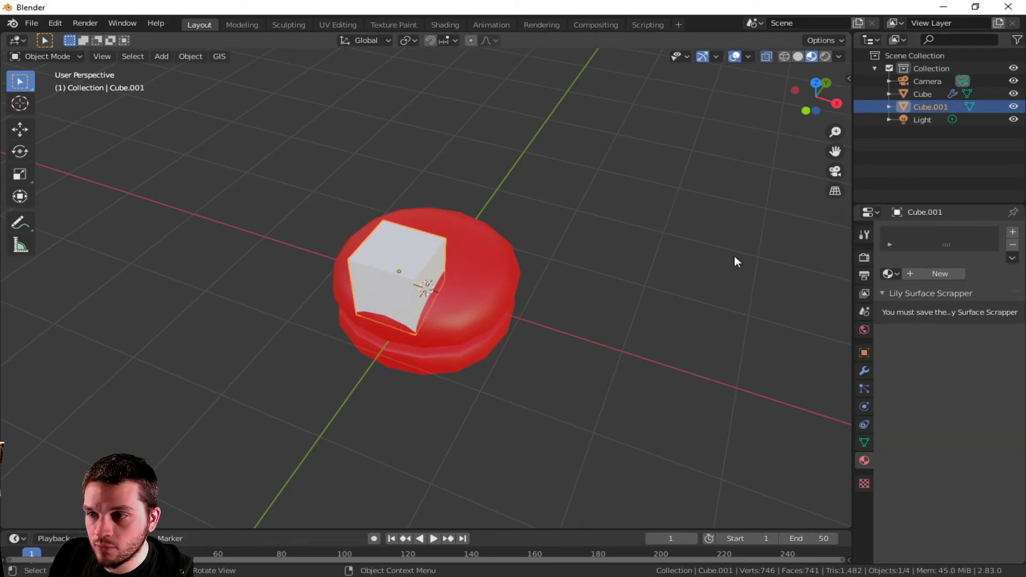
{"action": "left_click", "coordinate": [863, 371]}
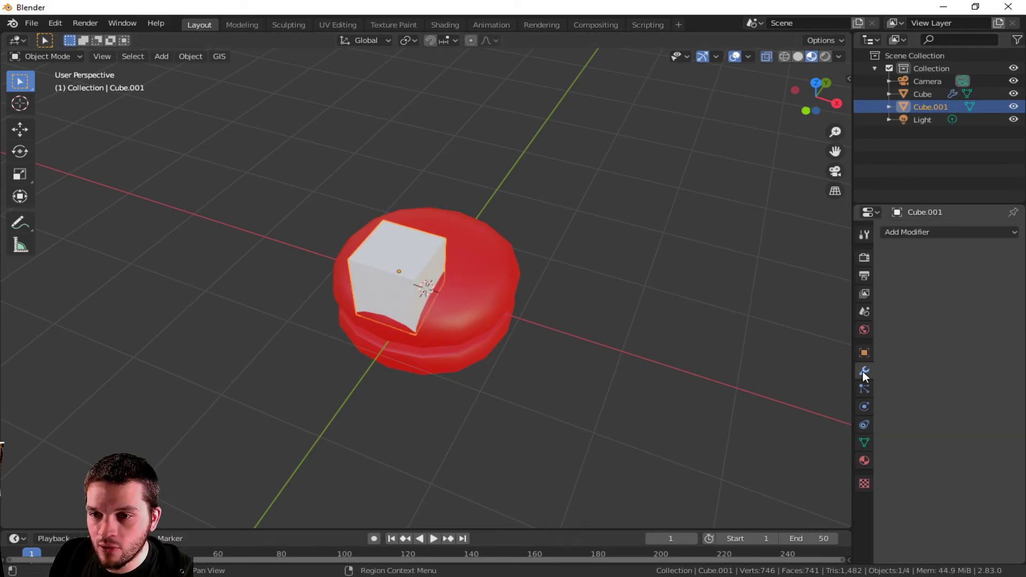
{"action": "left_click", "coordinate": [941, 232]}
{"action": "left_click", "coordinate": [716, 259]}
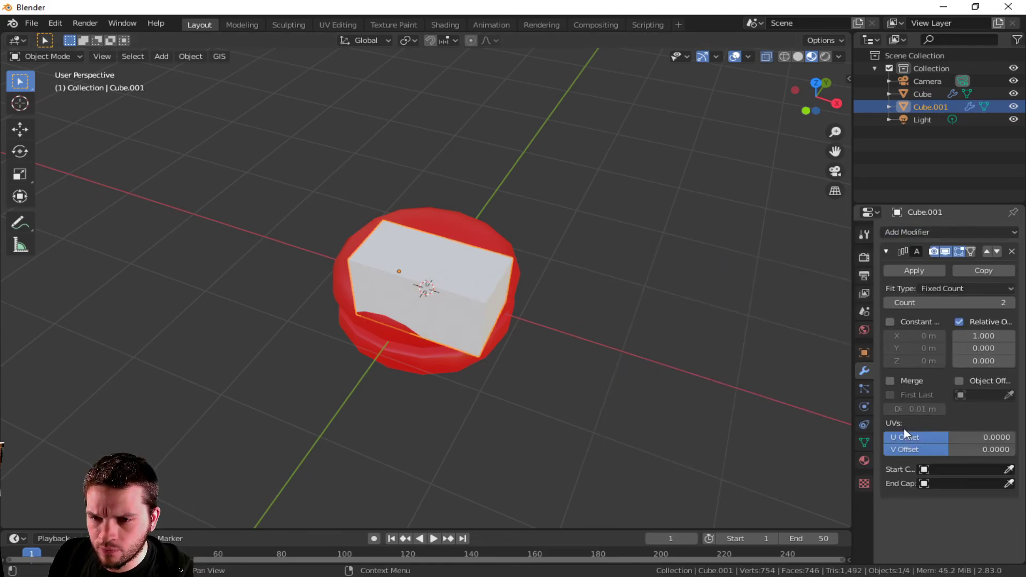
Step: Try a U offset of about -0.09 in the Array modifier, and reset it to 0
{"action": "left_click_drag", "start_coordinate": [971, 436], "coordinate": [947, 435]}
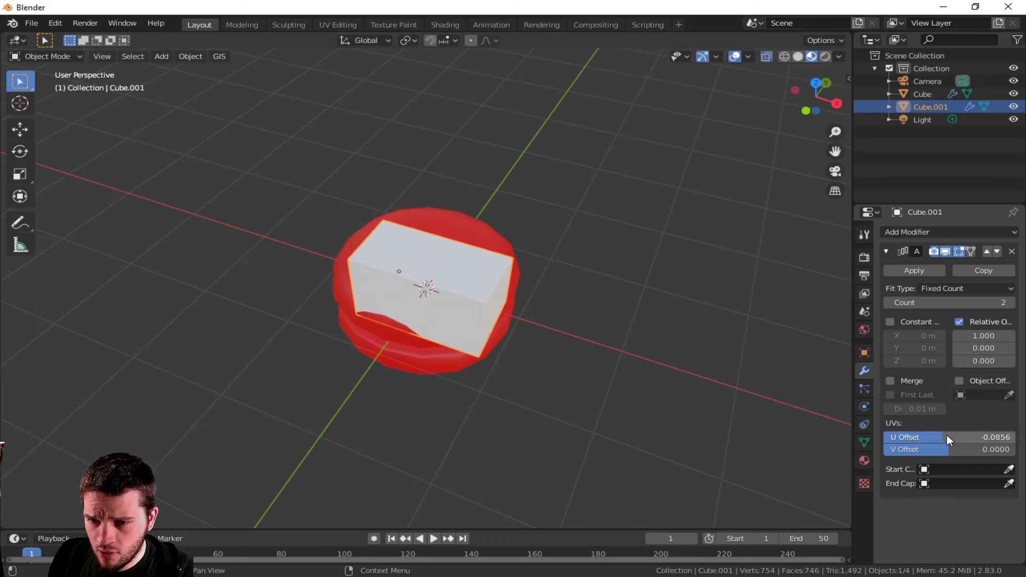
{"action": "left_click", "coordinate": [946, 435]}
{"action": "type", "text": "0"}
{"action": "key", "text": "Return"}
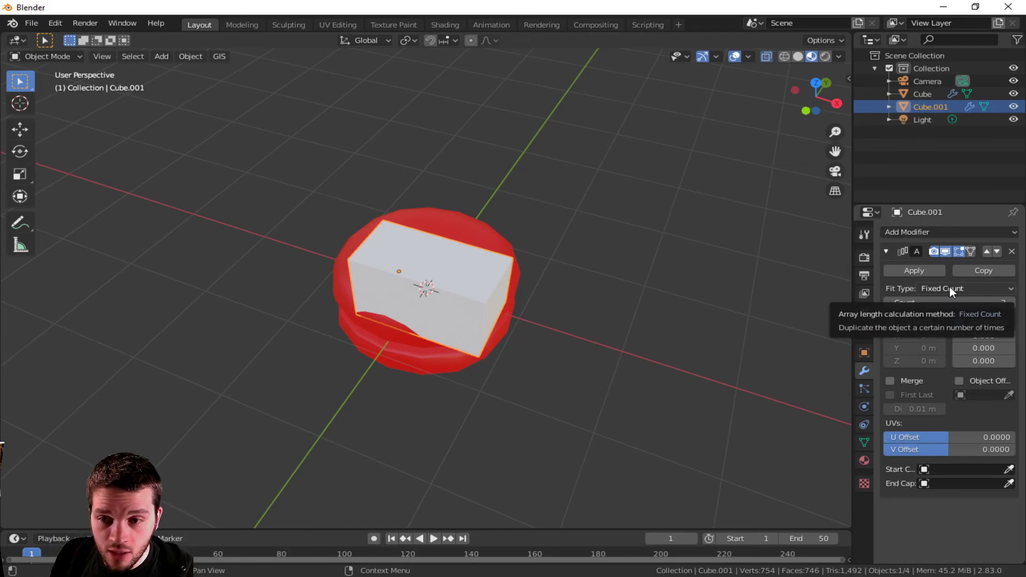
{"action": "left_click", "coordinate": [938, 229]}
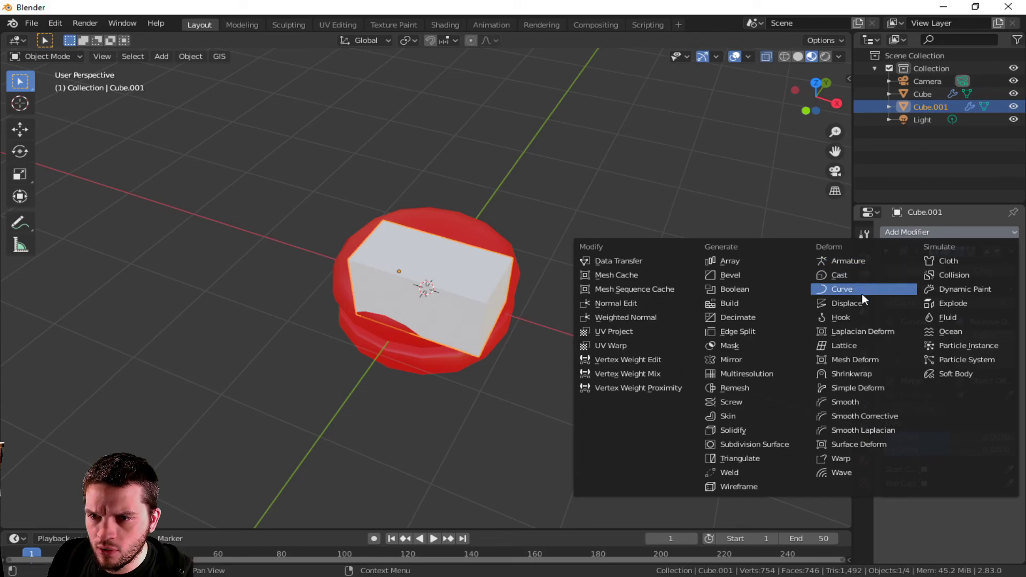
{"action": "left_click", "coordinate": [933, 228]}
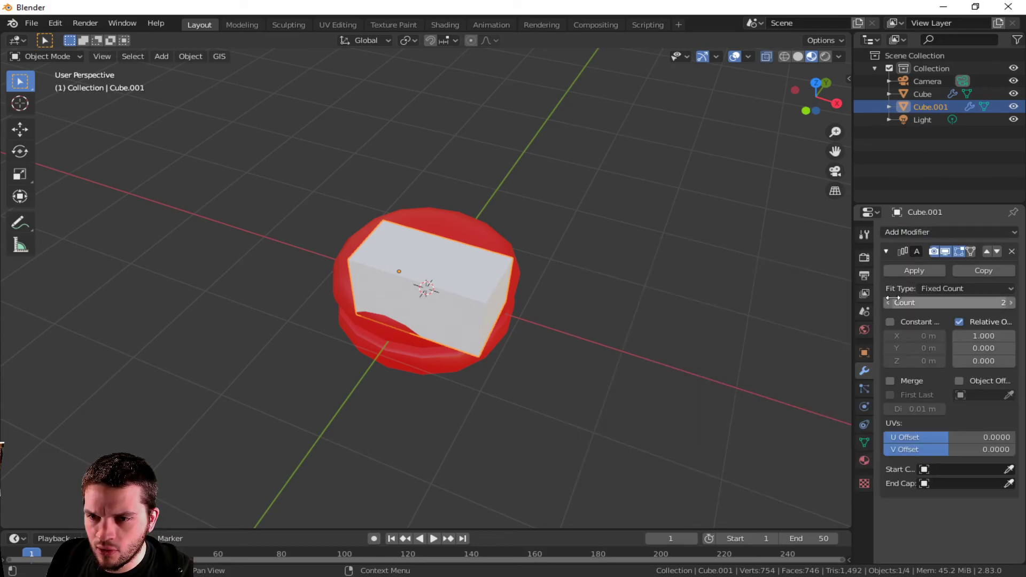
{"action": "left_click", "coordinate": [988, 289]}
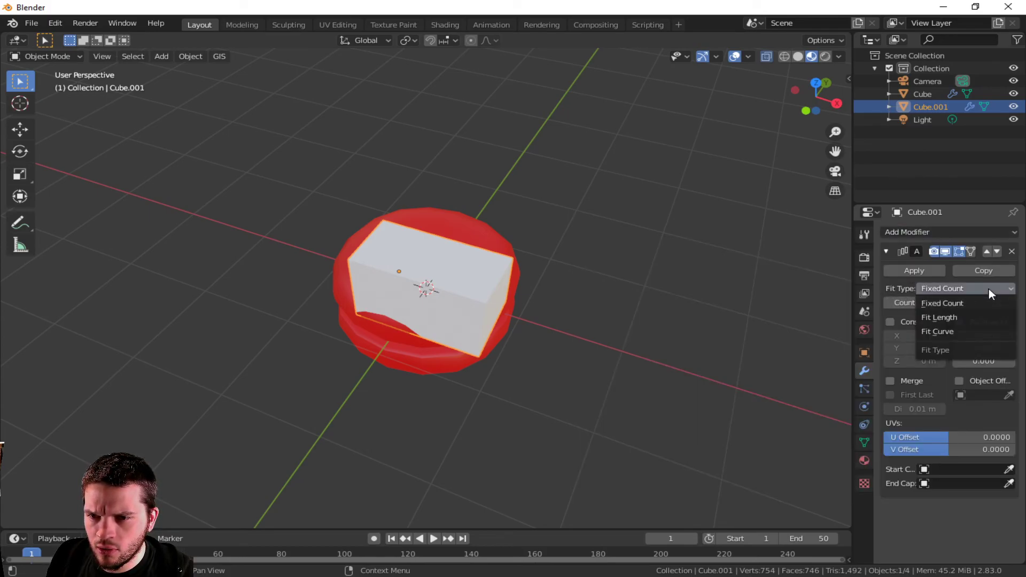
{"action": "left_click", "coordinate": [989, 289]}
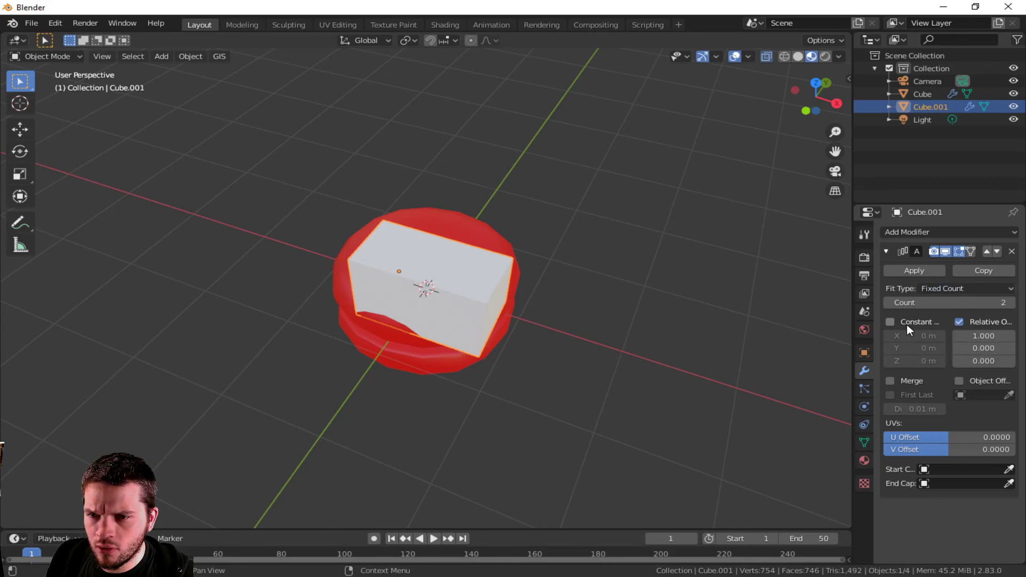
Step: Enable the array's constant offset with X 0.59 m, Y 1.23 m and Z 0 m, and set the relative X offset to 1.100
{"action": "left_click", "coordinate": [889, 323]}
{"action": "left_click_drag", "start_coordinate": [909, 336], "coordinate": [985, 336]}
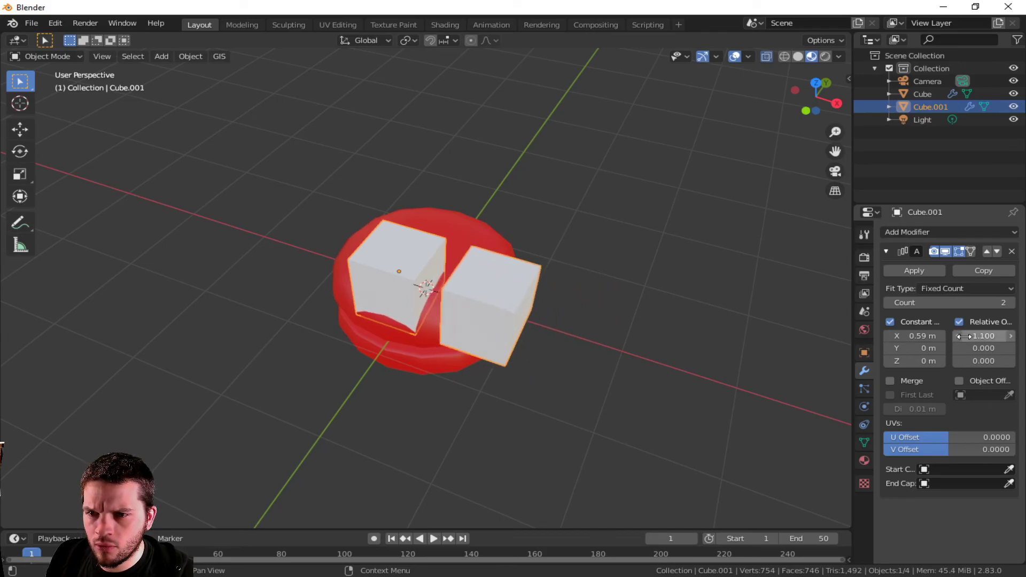
{"action": "left_click_drag", "start_coordinate": [911, 348], "coordinate": [973, 348]}
{"action": "mouse_move", "coordinate": [913, 361]}
{"action": "left_mouse_down"}
{"action": "mouse_move", "coordinate": [933, 361]}
{"action": "mouse_move", "coordinate": [918, 361]}
{"action": "left_mouse_up"}
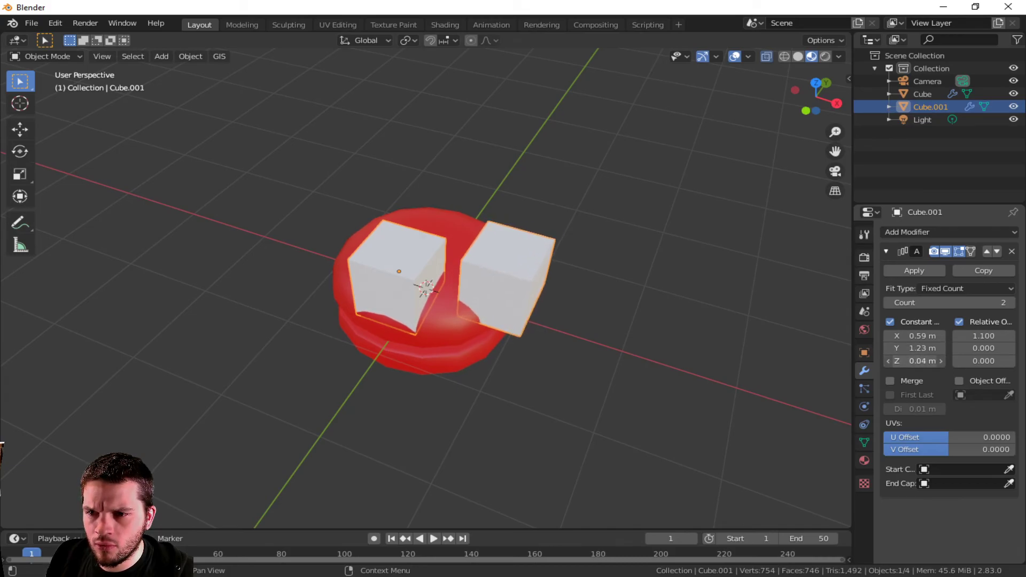
{"action": "left_click", "coordinate": [918, 362]}
{"action": "type", "text": "0"}
{"action": "key", "text": "Return"}
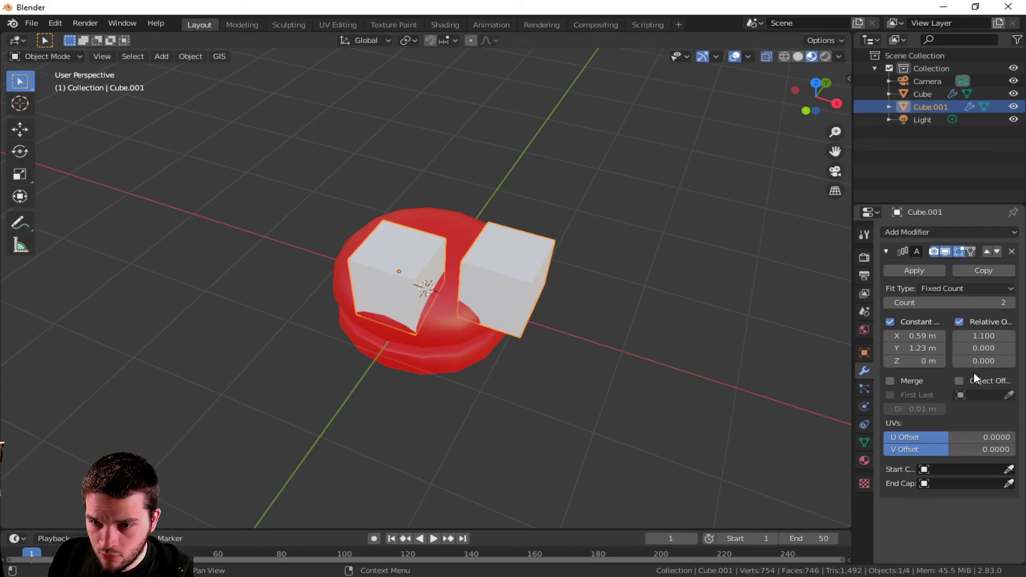
{"action": "mouse_move", "coordinate": [978, 361]}
{"action": "left_mouse_down"}
{"action": "mouse_move", "coordinate": [1010, 361]}
{"action": "mouse_move", "coordinate": [973, 381]}
{"action": "left_mouse_up"}
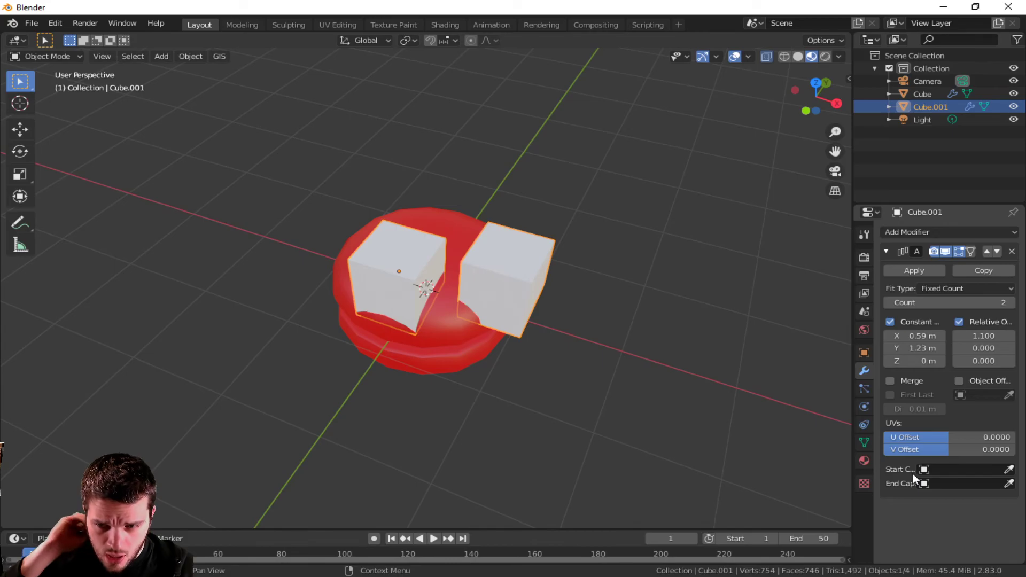
Step: Try the Fit Curve fit type on the small cube's array, and remove the Array modifier
{"action": "left_click", "coordinate": [984, 288]}
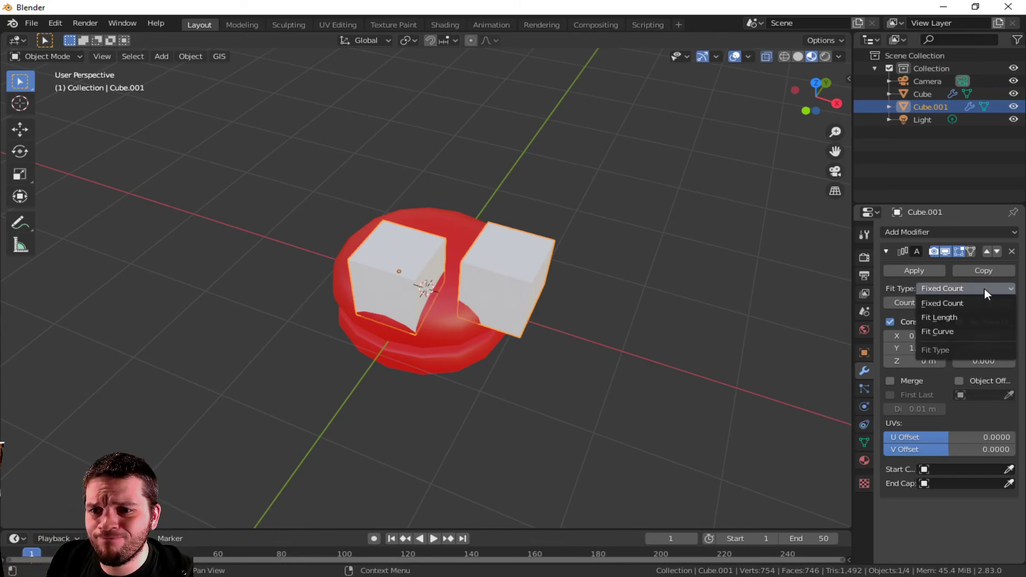
{"action": "left_click", "coordinate": [954, 330]}
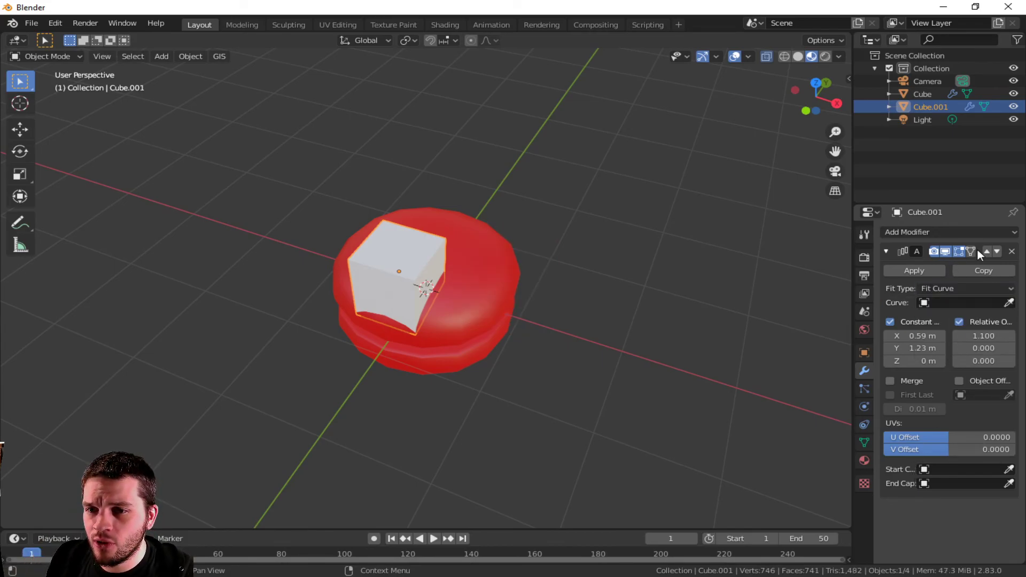
{"action": "left_click", "coordinate": [1013, 253]}
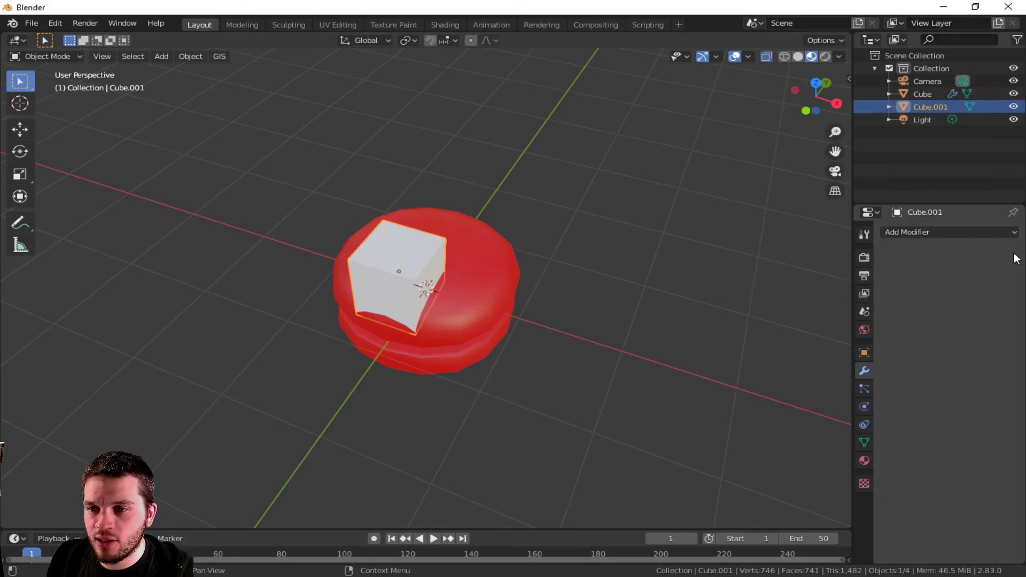
Step: Scale the small cube down along the X axis to make it narrower
{"action": "left_click", "coordinate": [417, 278]}
{"action": "left_click", "coordinate": [415, 278]}
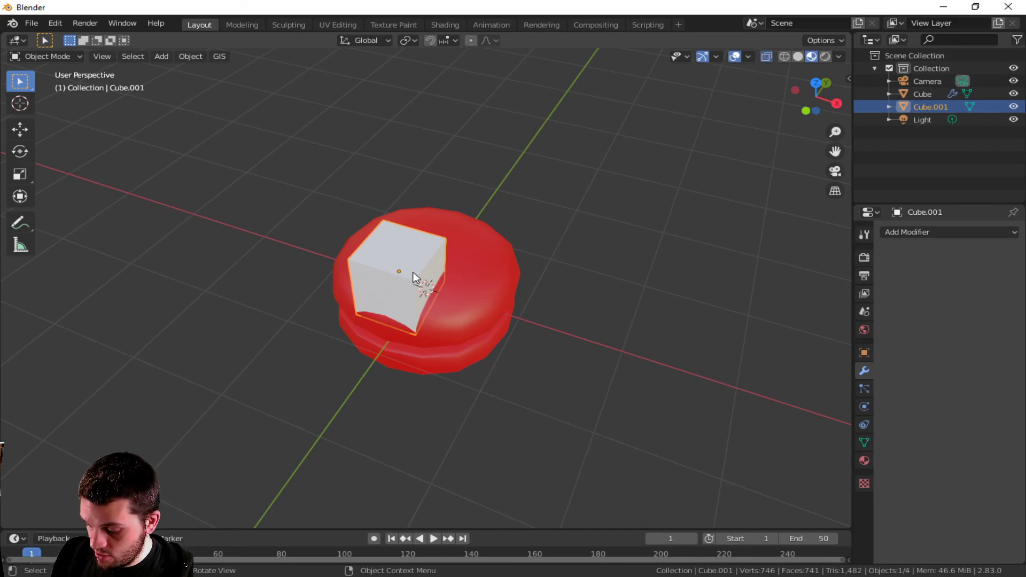
{"action": "middle_click_drag", "start_coordinate": [482, 279], "coordinate": [525, 297]}
{"action": "key", "text": "s"}
{"action": "key", "text": "x"}
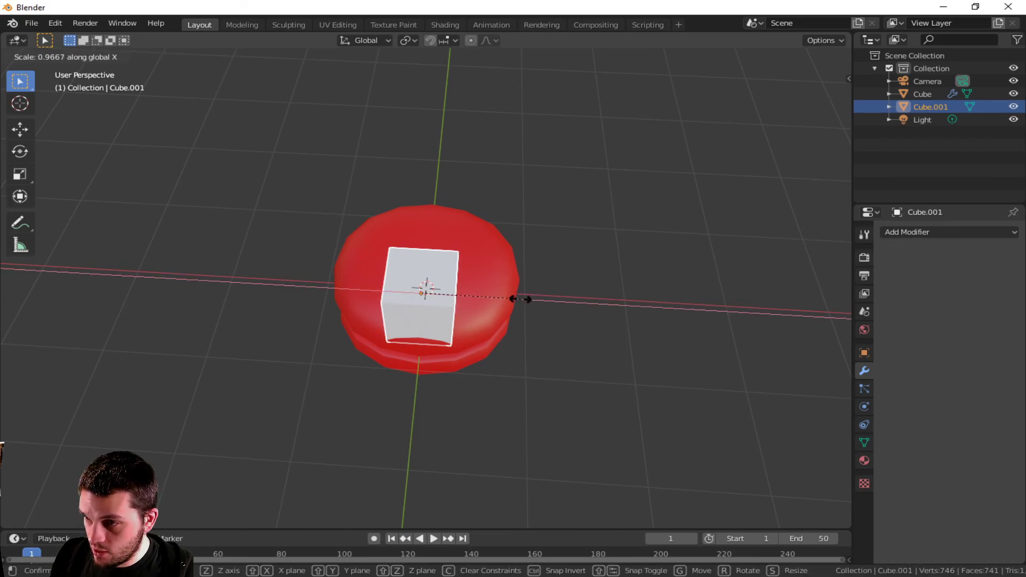
{"action": "left_click", "coordinate": [492, 301]}
{"action": "middle_click_drag", "start_coordinate": [493, 302], "coordinate": [502, 374]}
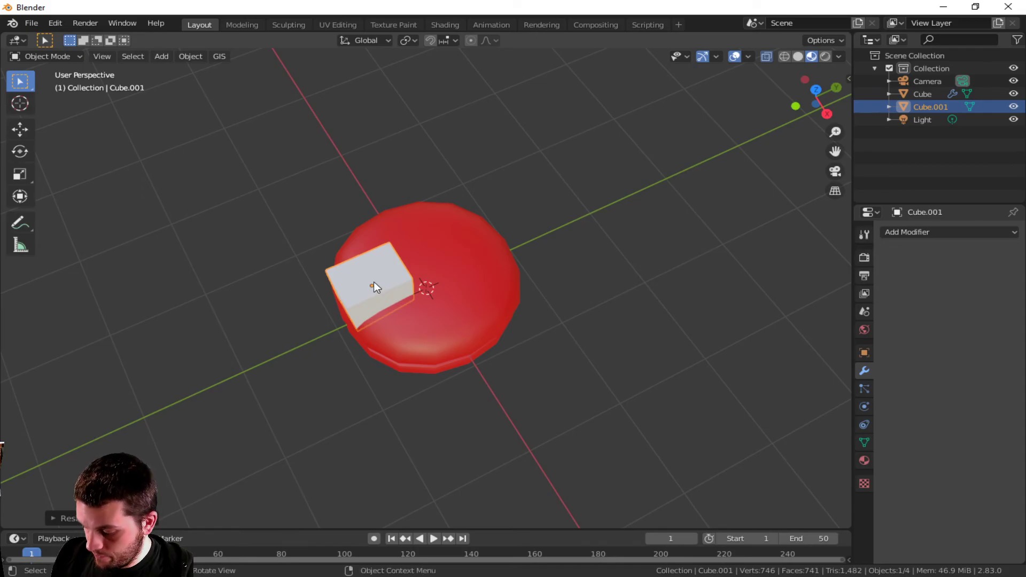
Step: In Edit Mode, duplicate the small cube's whole mesh along Y to the opposite side of the red top, and rotate the copy 180° about Z
{"action": "key", "text": "Tab"}
{"action": "key", "text": "a"}
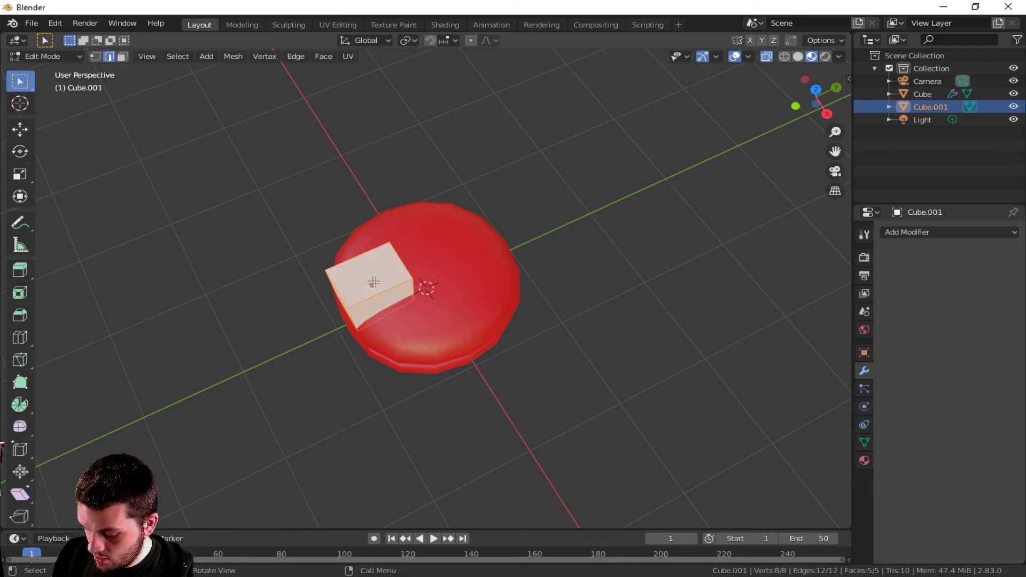
{"action": "key", "text": "ctrl+c"}
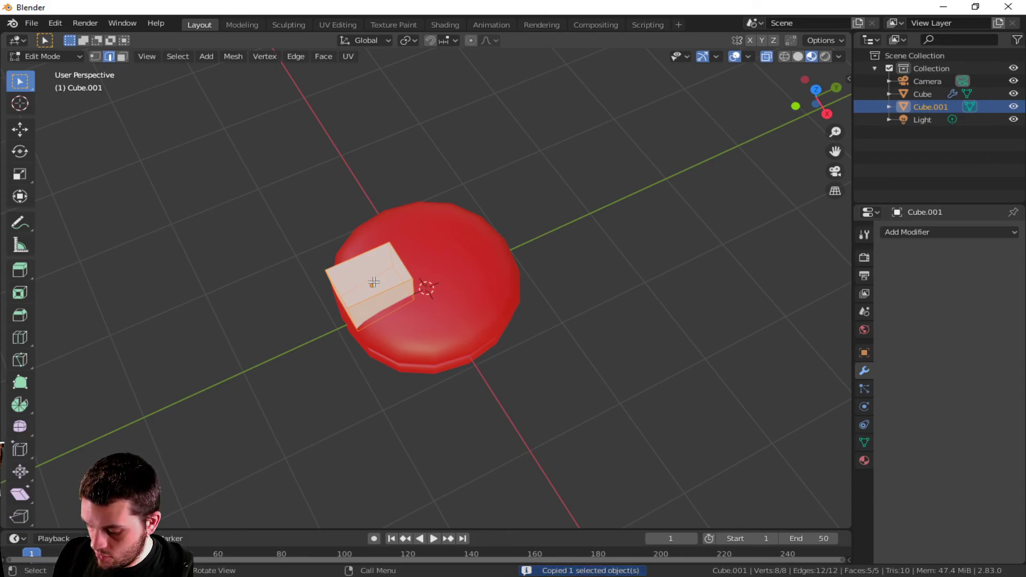
{"action": "key", "text": "shift+d"}
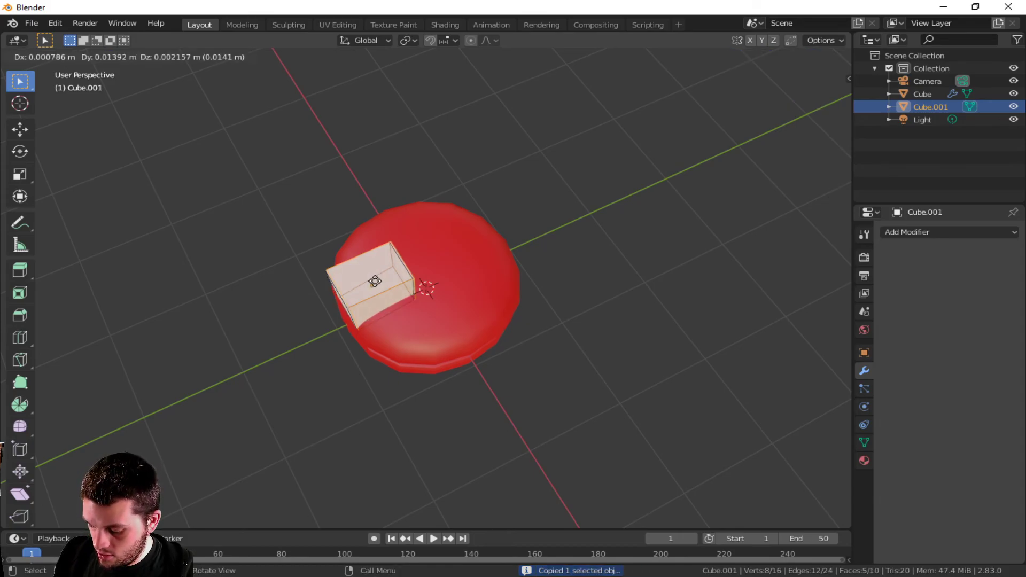
{"action": "key", "text": "y"}
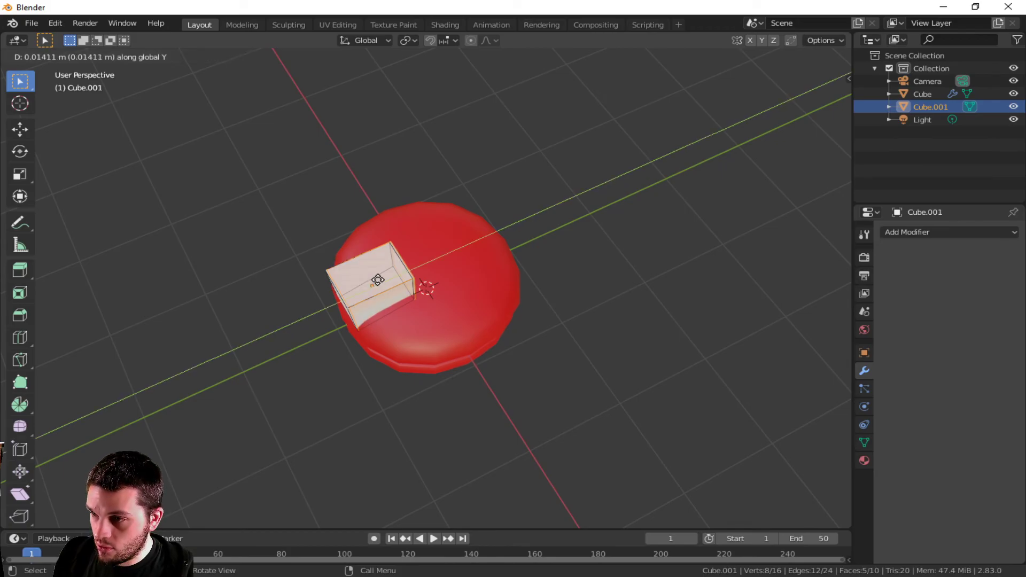
{"action": "left_click", "coordinate": [483, 249]}
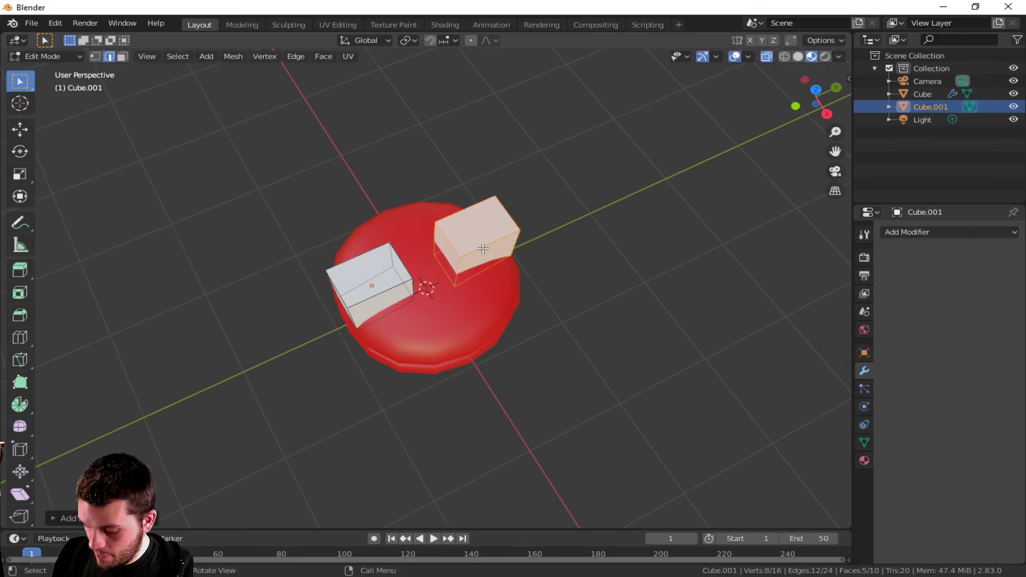
{"action": "type", "text": "r180z"}
{"action": "key", "text": "Return"}
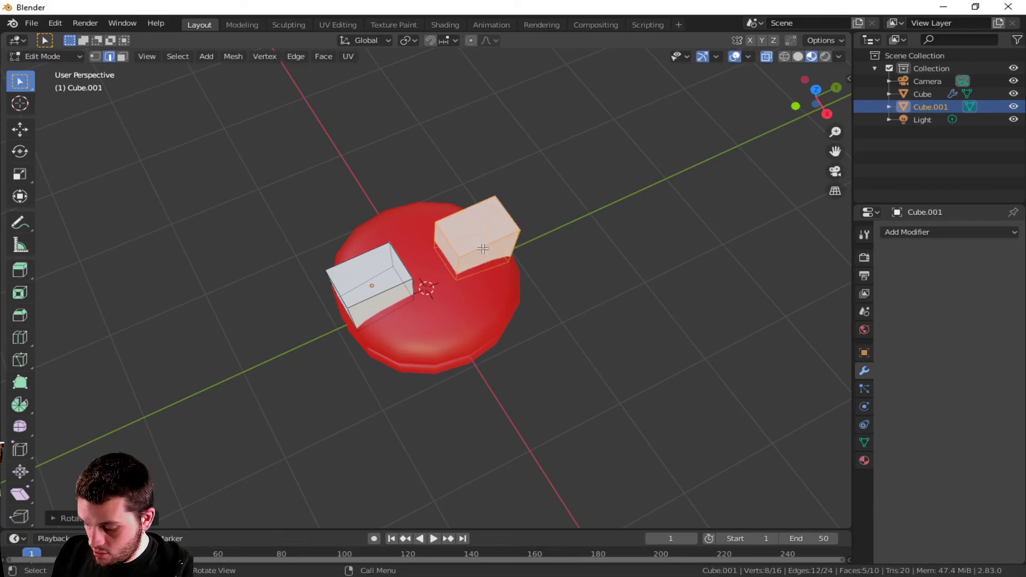
Step: Duplicate both blocks in place, rotate the copies 90° about Z to form a cross, and return to Object Mode
{"action": "key", "text": "a"}
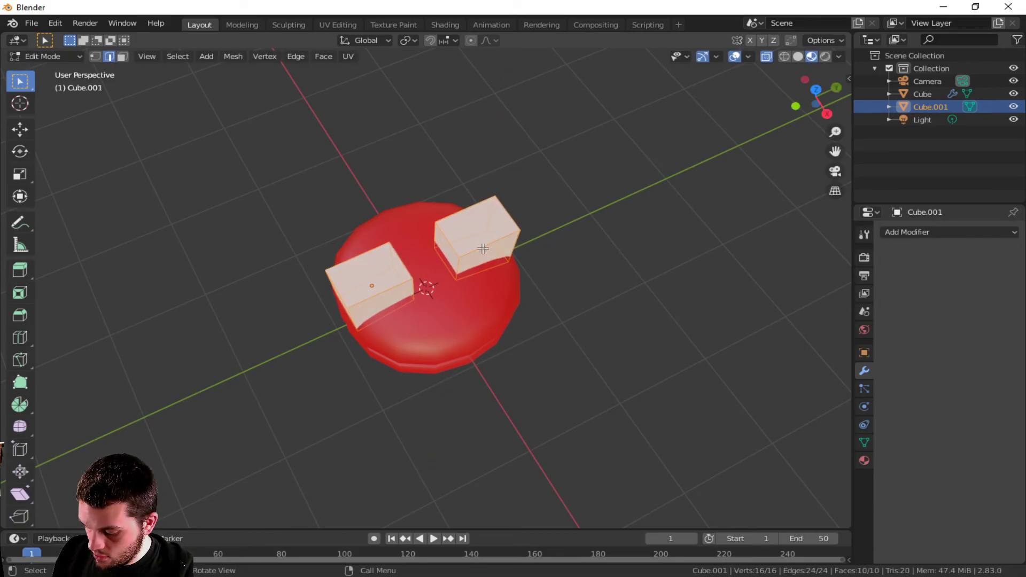
{"action": "key", "text": "shift+d"}
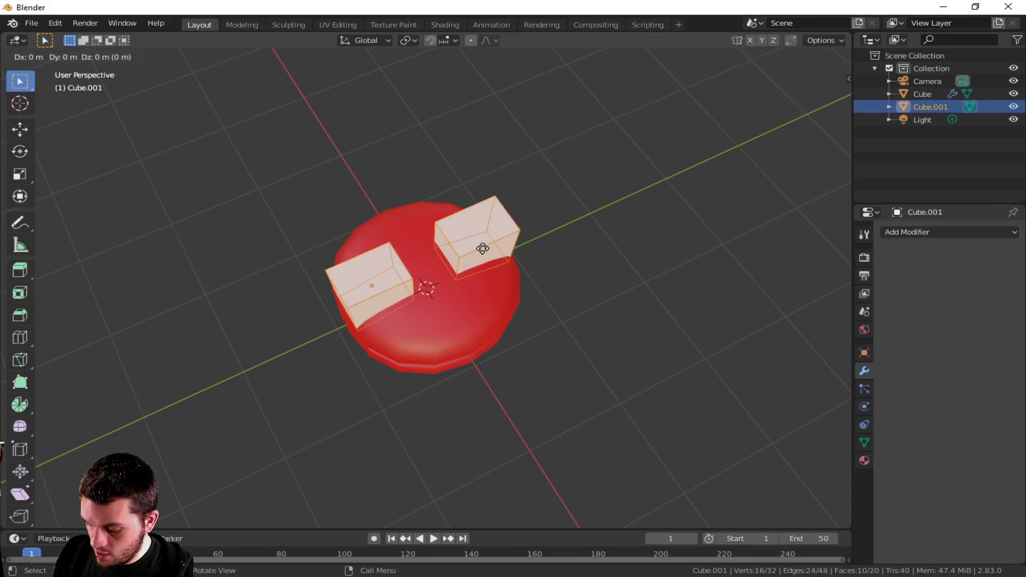
{"action": "type", "text": "r90"}
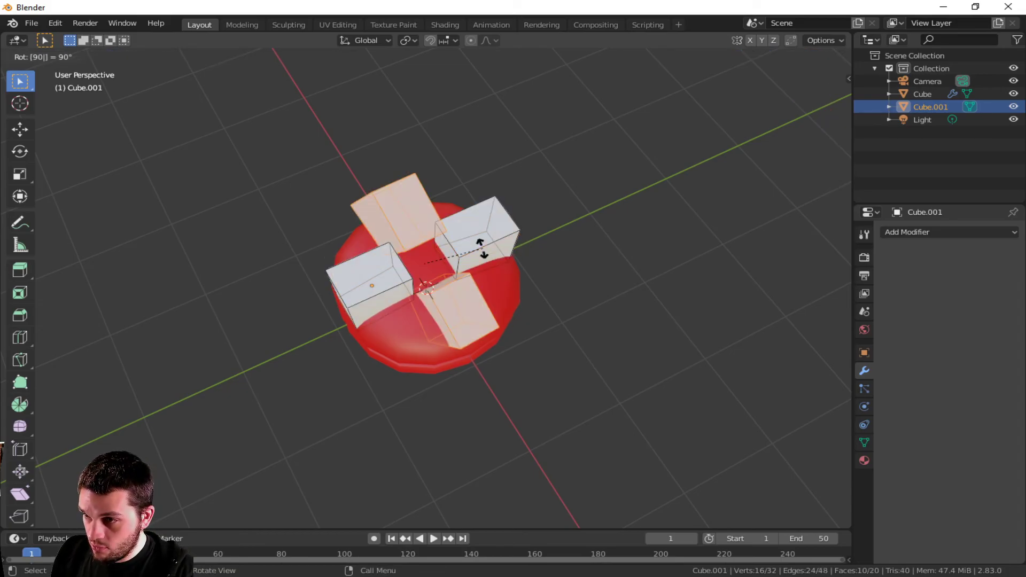
{"action": "type", "text": "z"}
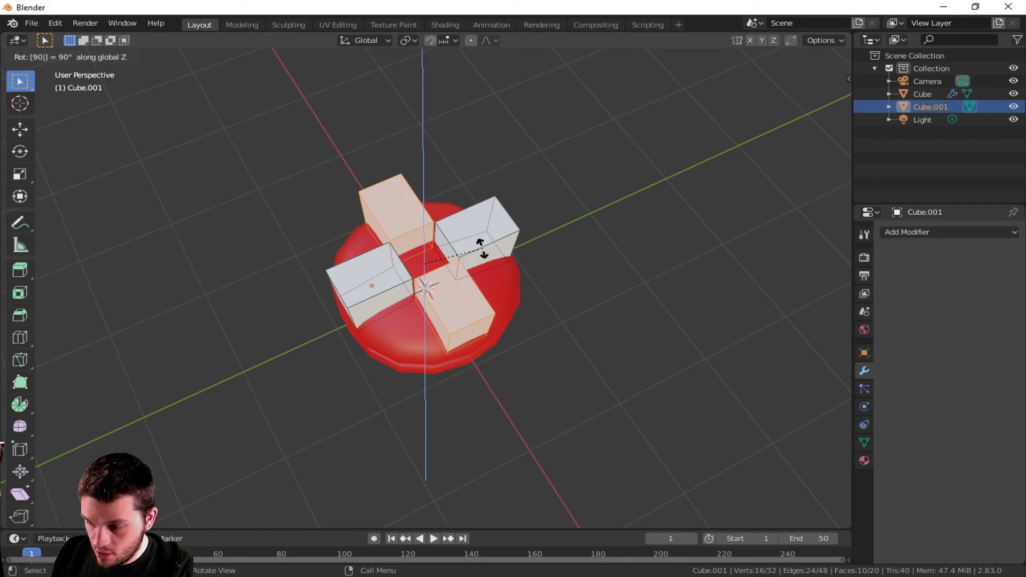
{"action": "key", "text": "Return"}
{"action": "left_click", "coordinate": [633, 289]}
{"action": "key", "text": "Tab"}
{"action": "middle_click_drag", "start_coordinate": [608, 302], "coordinate": [419, 275]}
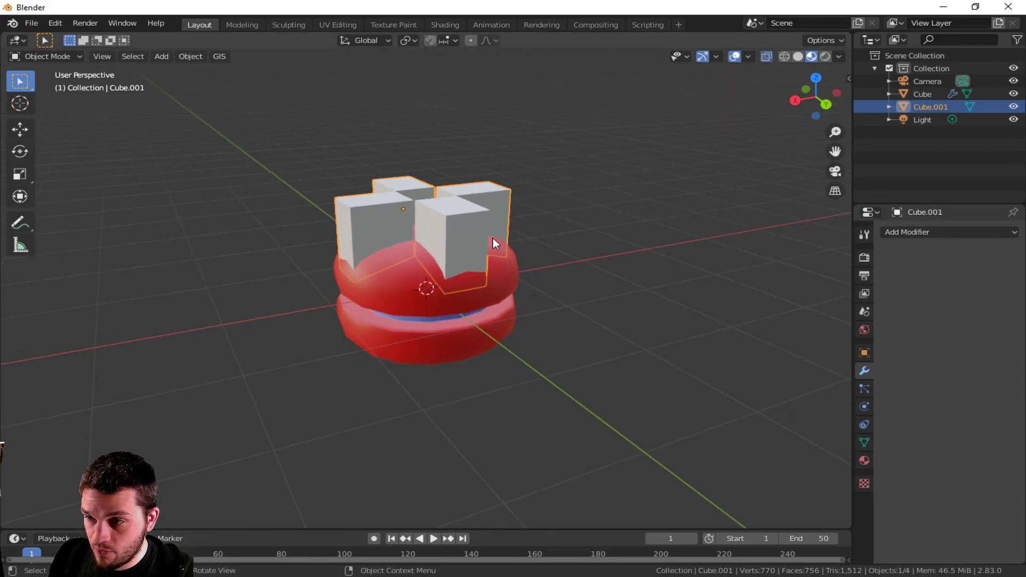
{"action": "left_click", "coordinate": [416, 299]}
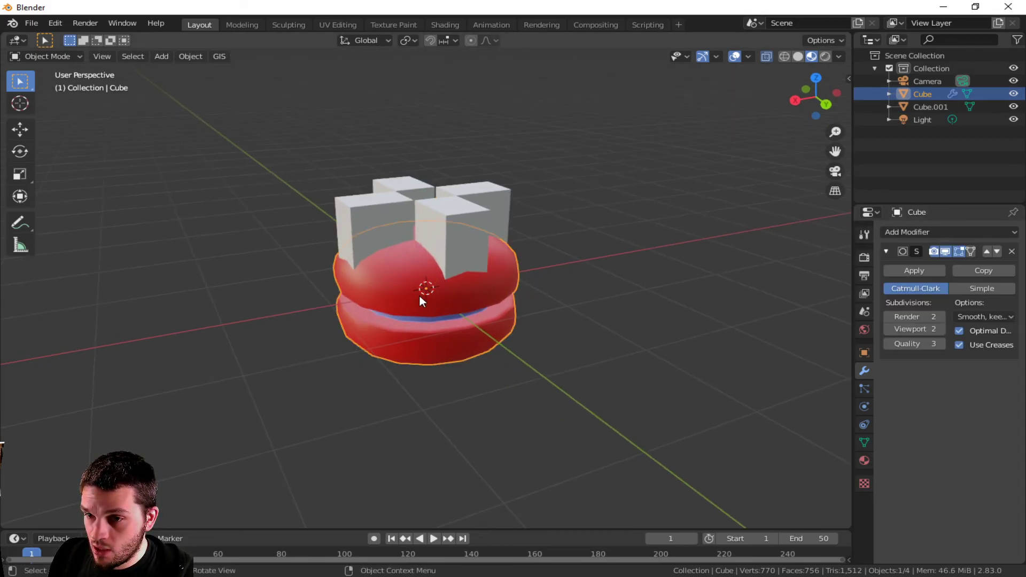
{"action": "left_click", "coordinate": [450, 209]}
{"action": "left_click", "coordinate": [992, 232]}
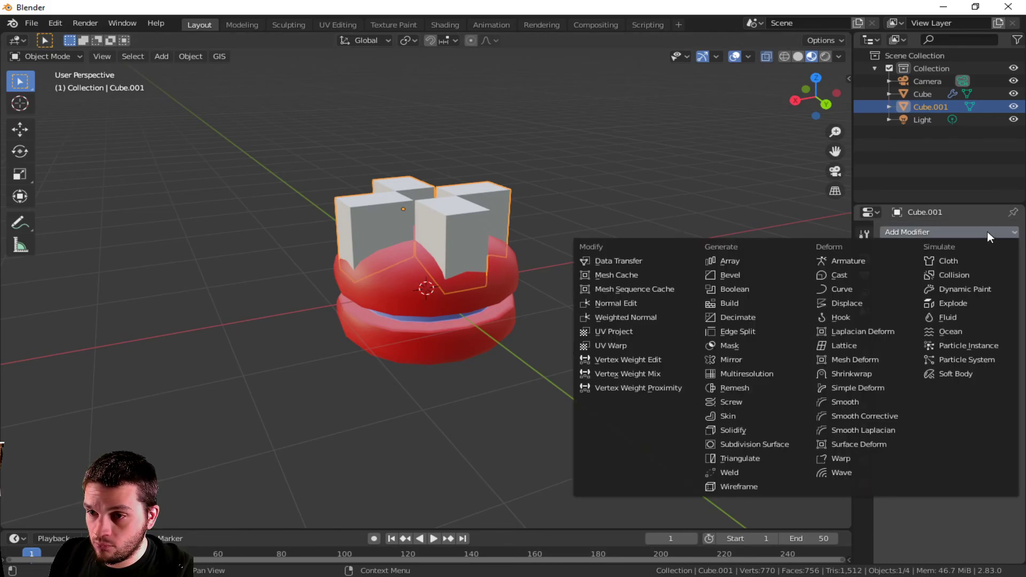
Step: Add a Boolean modifier with the Difference operation to the red object, using the white blocks as the cutting object
{"action": "left_click", "coordinate": [423, 291]}
{"action": "left_click", "coordinate": [939, 233]}
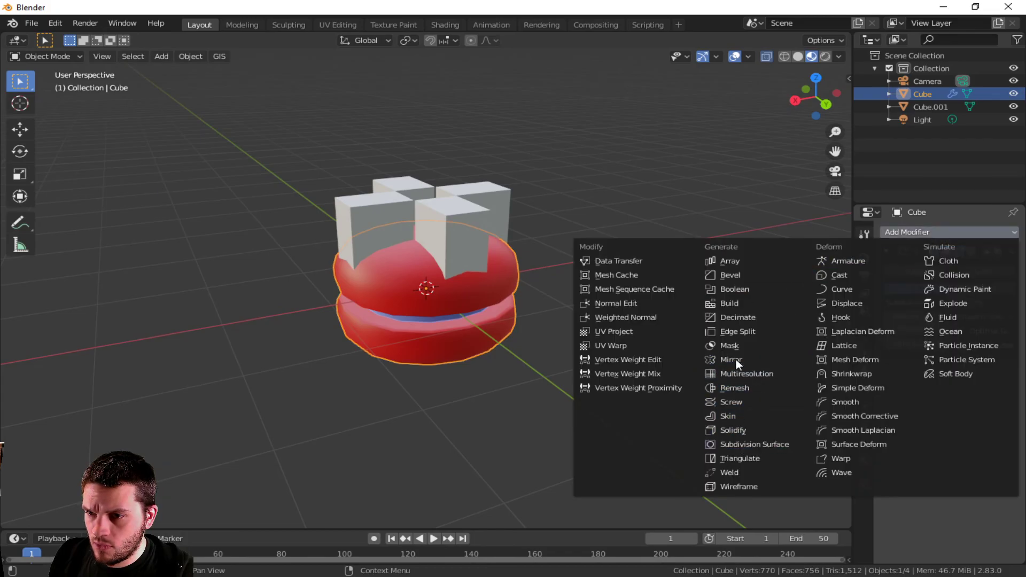
{"action": "right_click", "coordinate": [433, 285]}
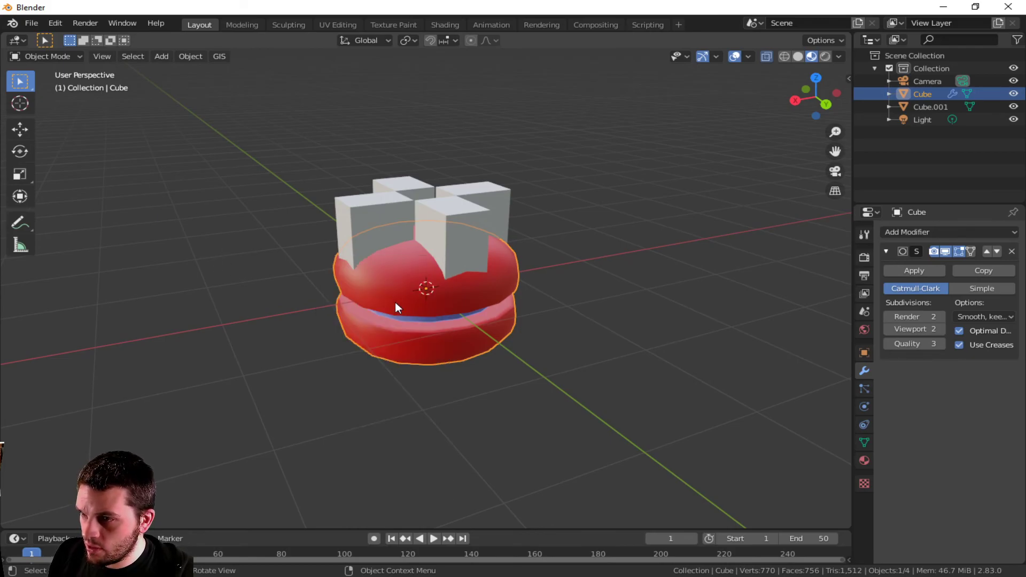
{"action": "right_click", "coordinate": [389, 296]}
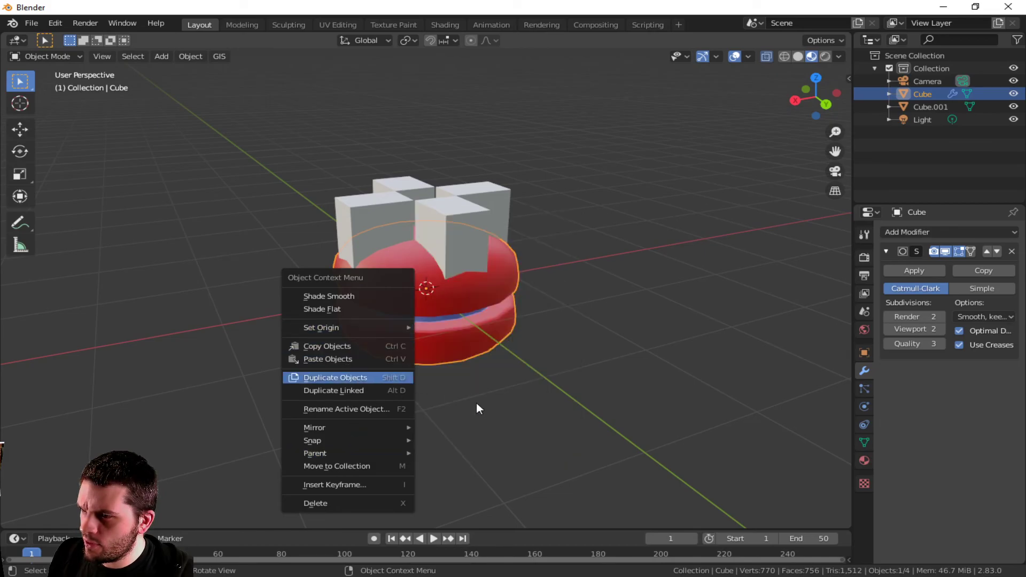
{"action": "left_click", "coordinate": [553, 409]}
{"action": "left_click", "coordinate": [932, 231]}
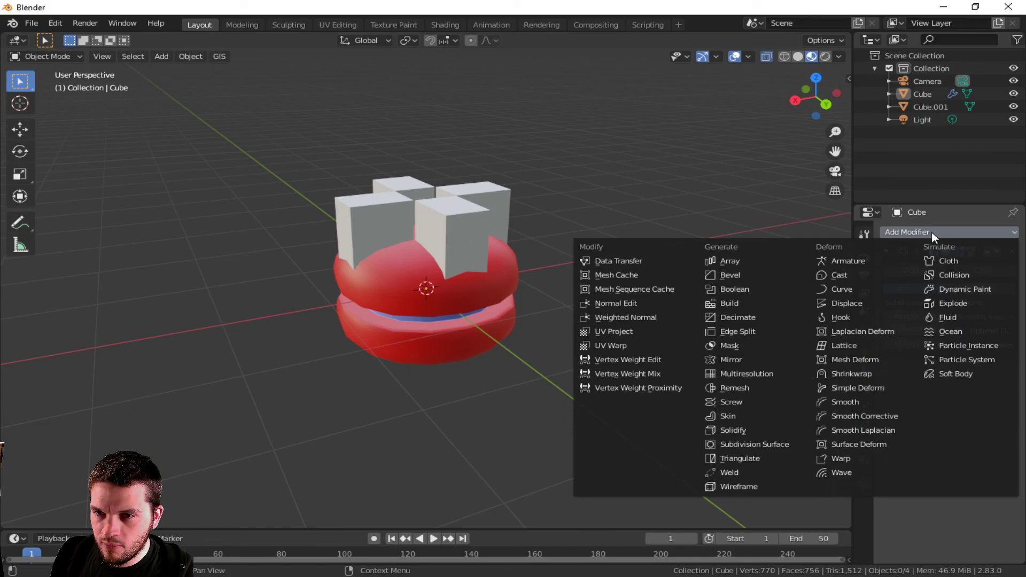
{"action": "left_click", "coordinate": [741, 289]}
{"action": "left_click", "coordinate": [930, 427]}
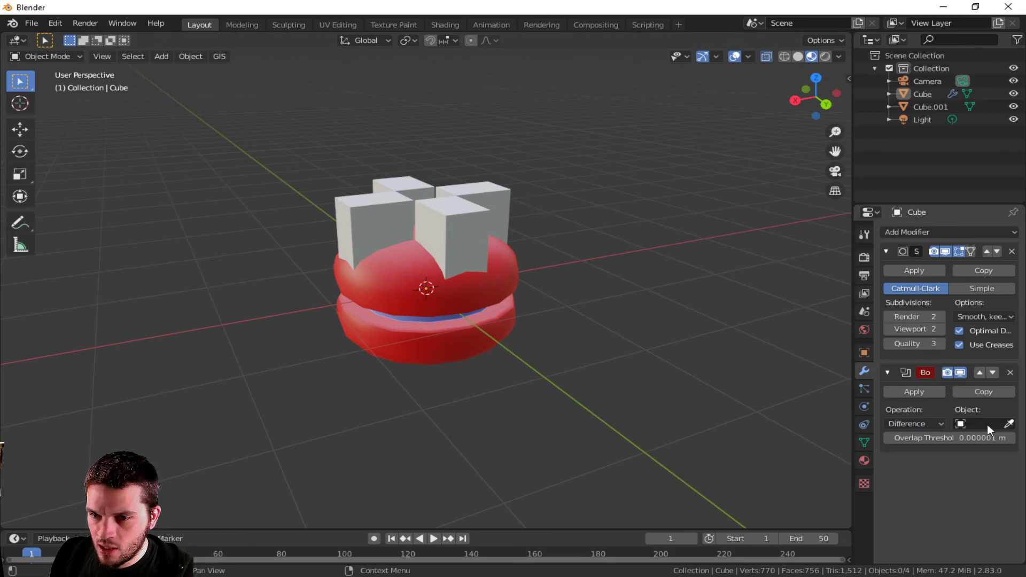
{"action": "left_click", "coordinate": [1010, 425]}
{"action": "left_click", "coordinate": [443, 230]}
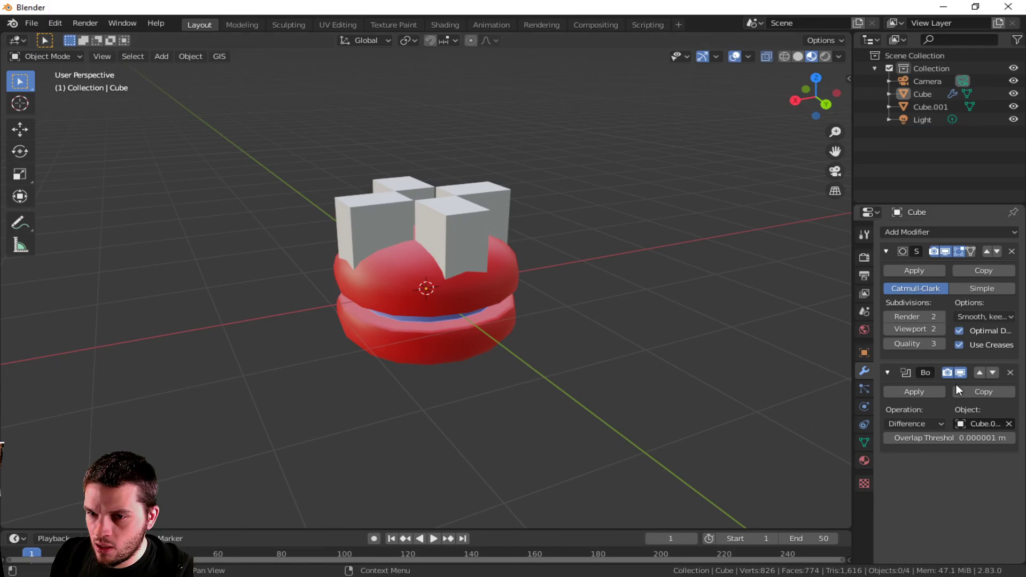
Step: Save the file as liltte-robot-ai-001.blend in the 2020 models folder with the red object selected
{"action": "left_click", "coordinate": [431, 219]}
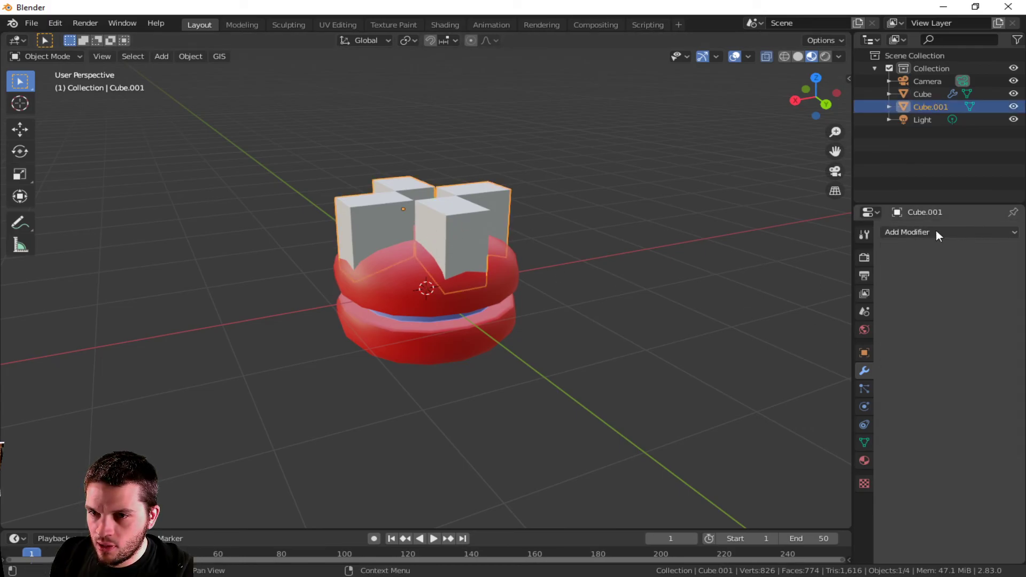
{"action": "left_click", "coordinate": [380, 292]}
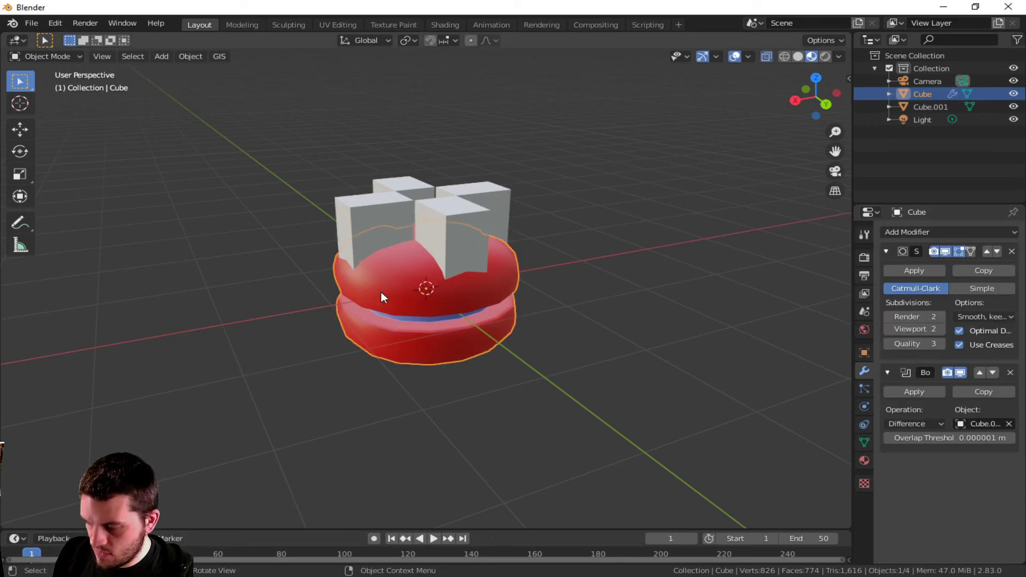
{"action": "mouse_move", "coordinate": [1025, 26]}
{"action": "left_mouse_down"}
{"action": "mouse_move", "coordinate": [412, 29]}
{"action": "mouse_move", "coordinate": [1025, 16]}
{"action": "left_mouse_up"}
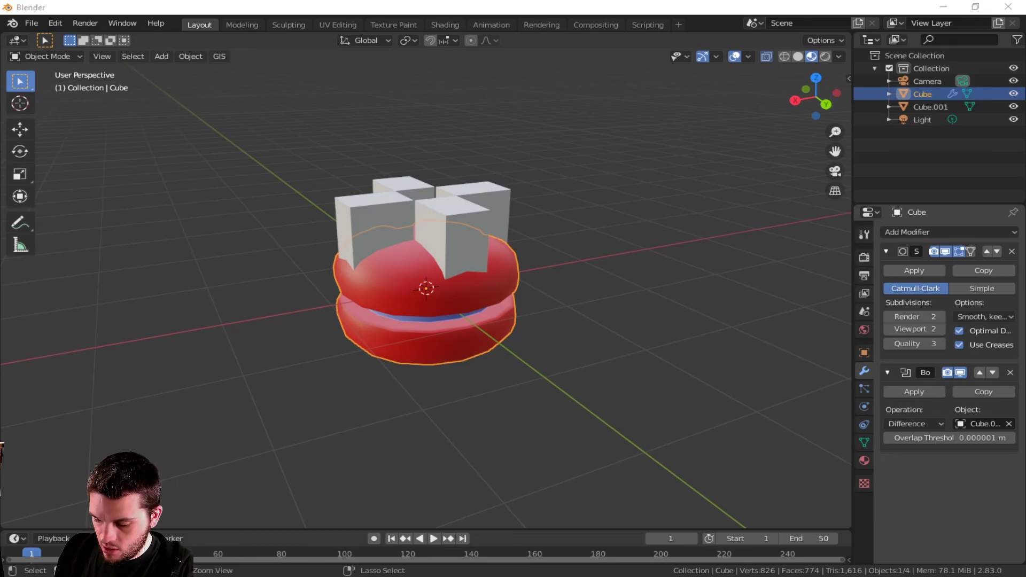
{"action": "key", "text": "ctrl+s"}
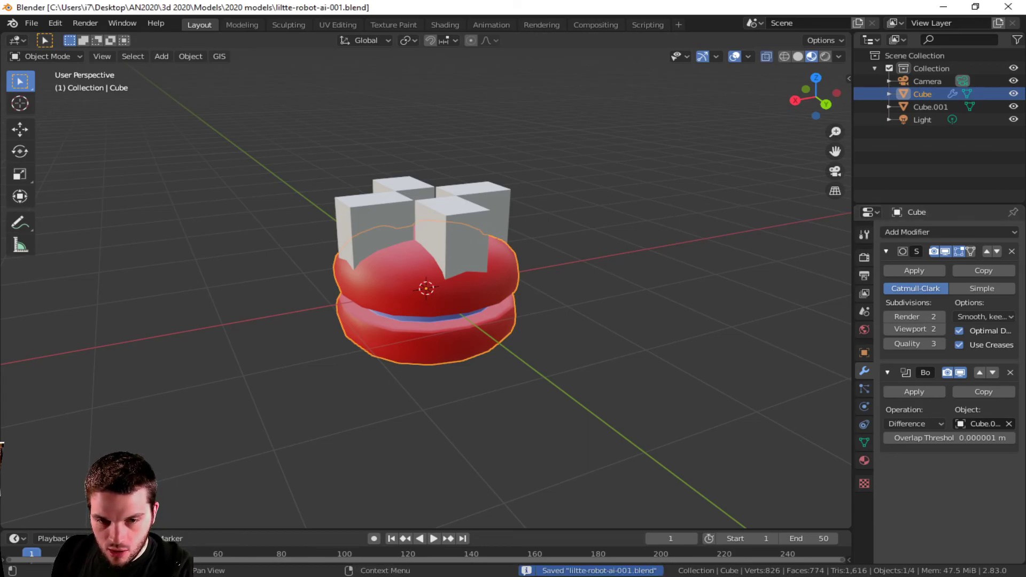
Step: Add a Solidify modifier to the white blocks
{"action": "left_click", "coordinate": [454, 231]}
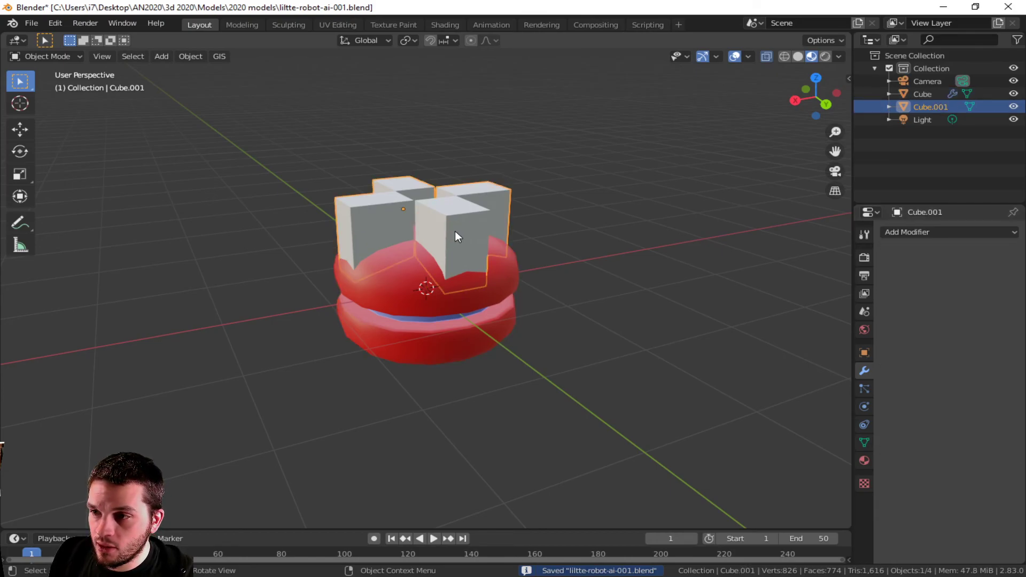
{"action": "left_click", "coordinate": [903, 232]}
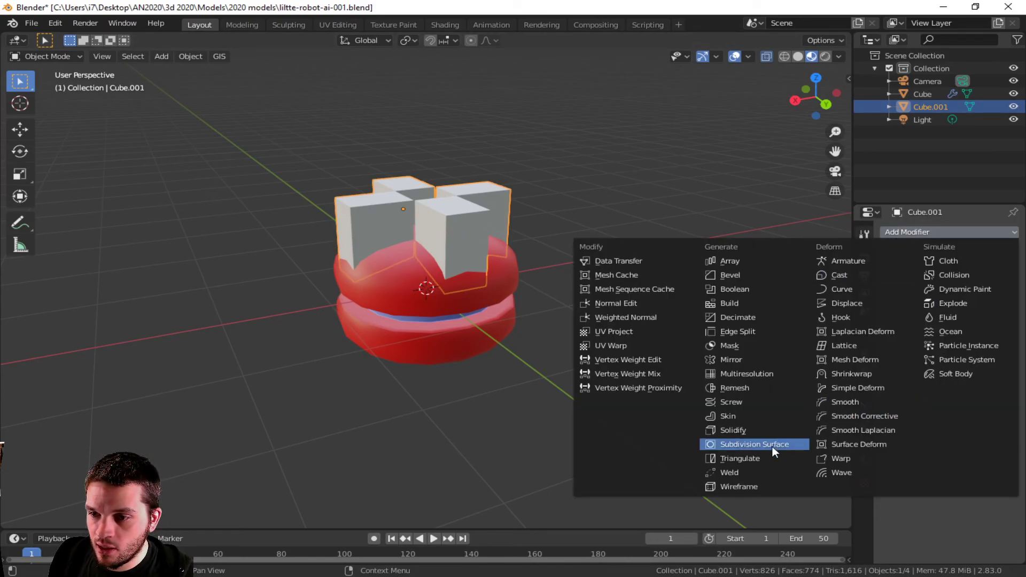
{"action": "left_click", "coordinate": [734, 430]}
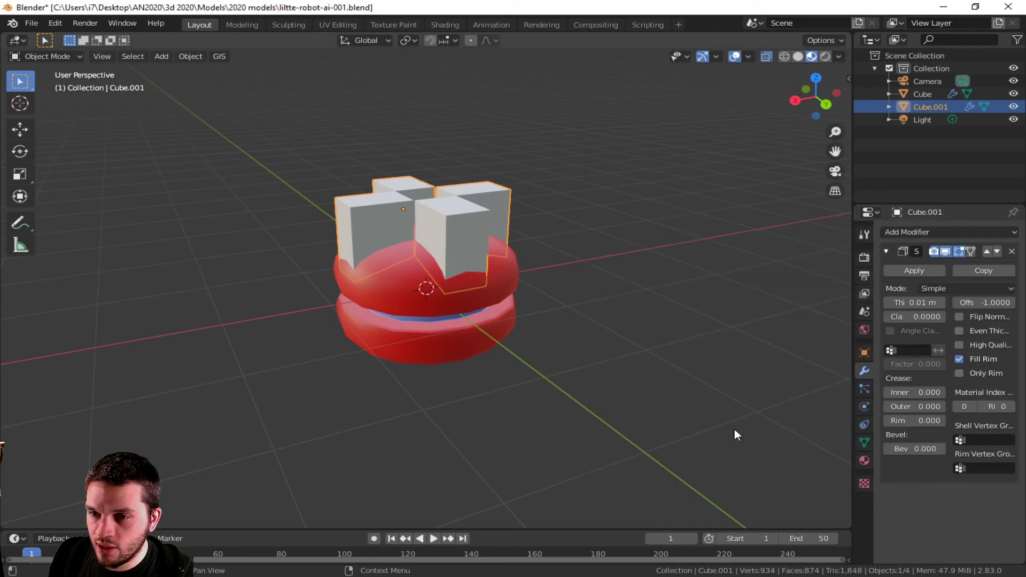
Step: Hide the white blocks and examine the Boolean cut on top of the red object up close
{"action": "left_click", "coordinate": [397, 278]}
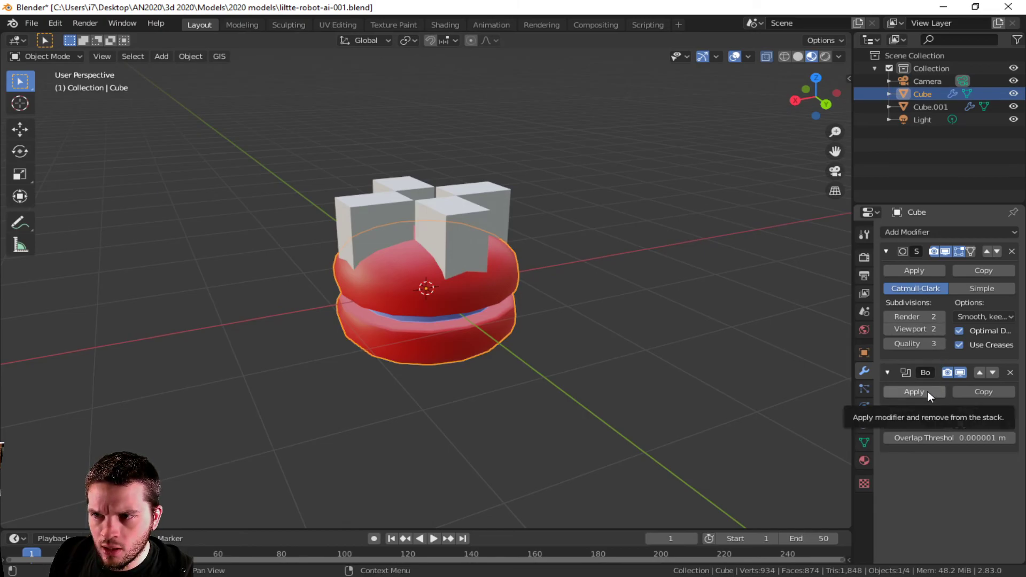
{"action": "left_click", "coordinate": [476, 230]}
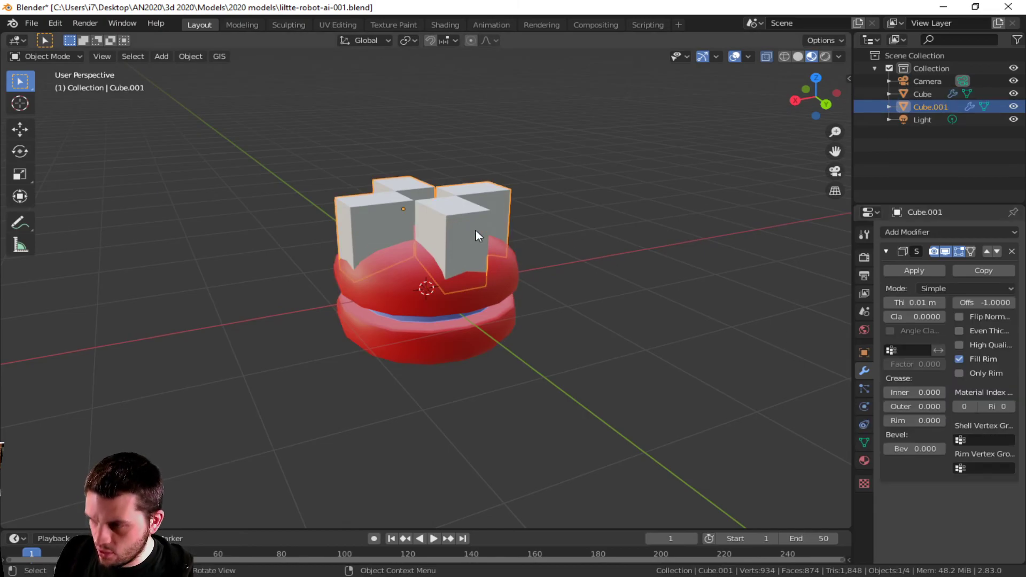
{"action": "key", "text": "h"}
{"action": "middle_click_drag", "start_coordinate": [476, 229], "coordinate": [453, 307]}
{"action": "scroll", "coordinate": [453, 307], "scroll_direction": "up", "scroll_amount": 4}
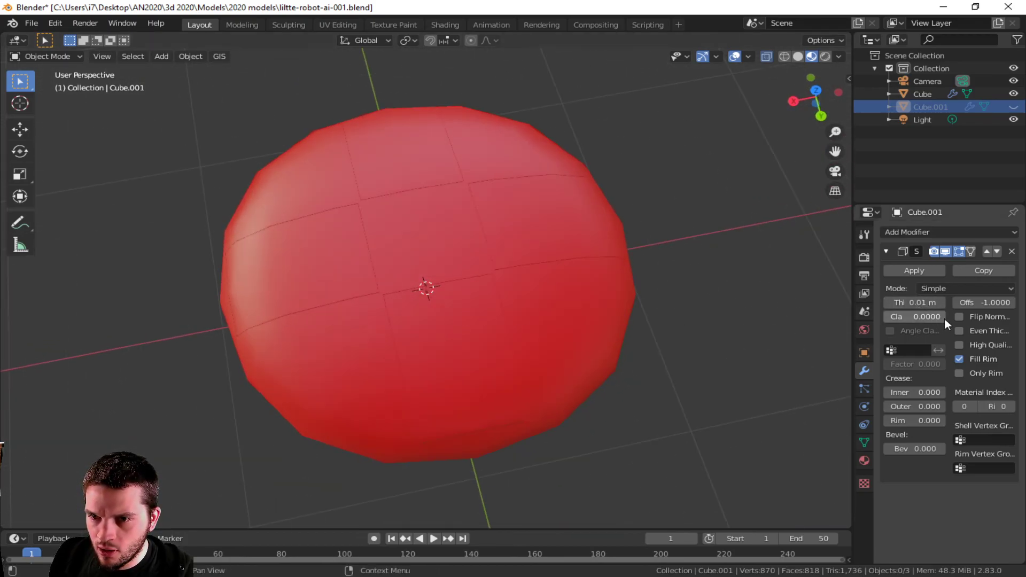
Step: Set the Solidify thickness on the hidden blocks to 0.05 m and check the cut grooves on the red body
{"action": "left_click", "coordinate": [941, 303]}
{"action": "left_click", "coordinate": [943, 302]}
{"action": "left_click", "coordinate": [943, 302]}
{"action": "left_click", "coordinate": [943, 302]}
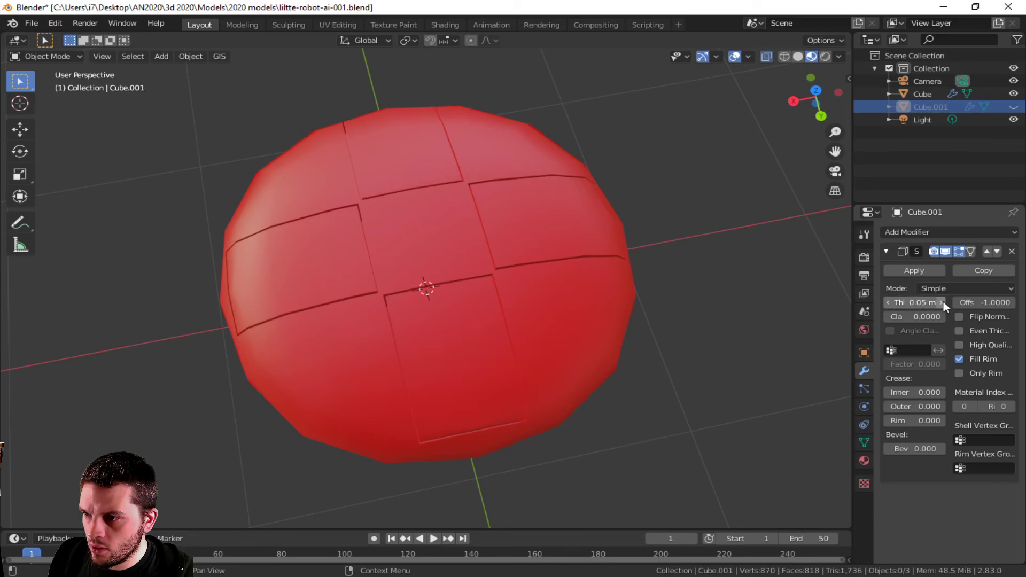
{"action": "middle_click_drag", "start_coordinate": [621, 311], "coordinate": [280, 298]}
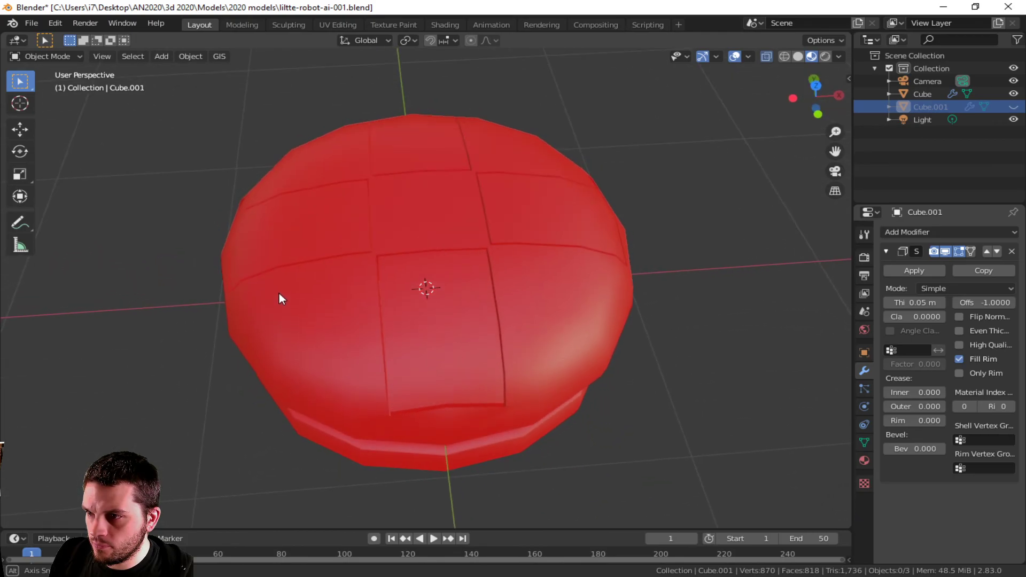
{"action": "scroll", "coordinate": [280, 298], "scroll_direction": "up", "scroll_amount": 2}
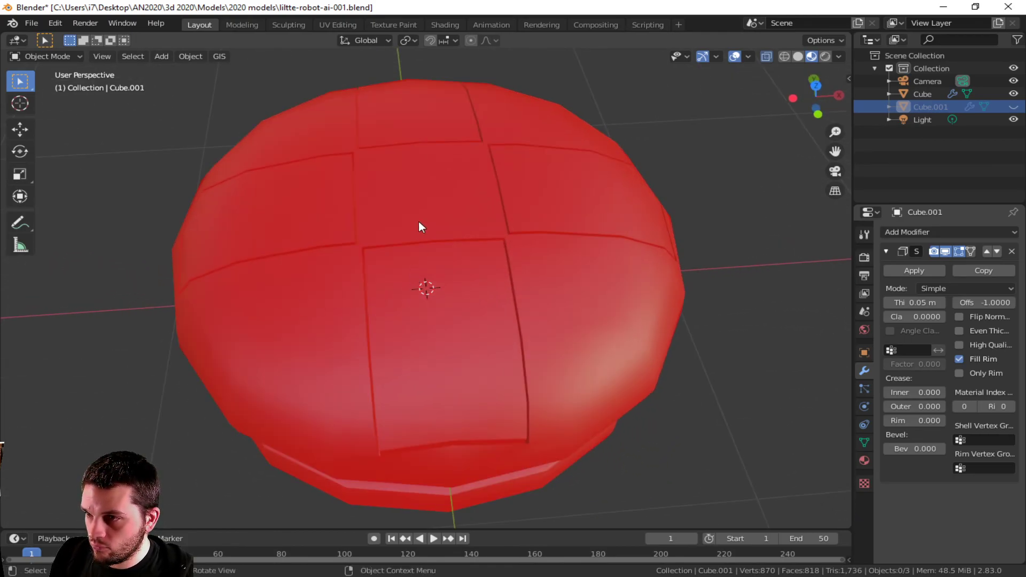
Step: Unhide the white cutting blocks and make them the selected object
{"action": "left_click", "coordinate": [434, 293]}
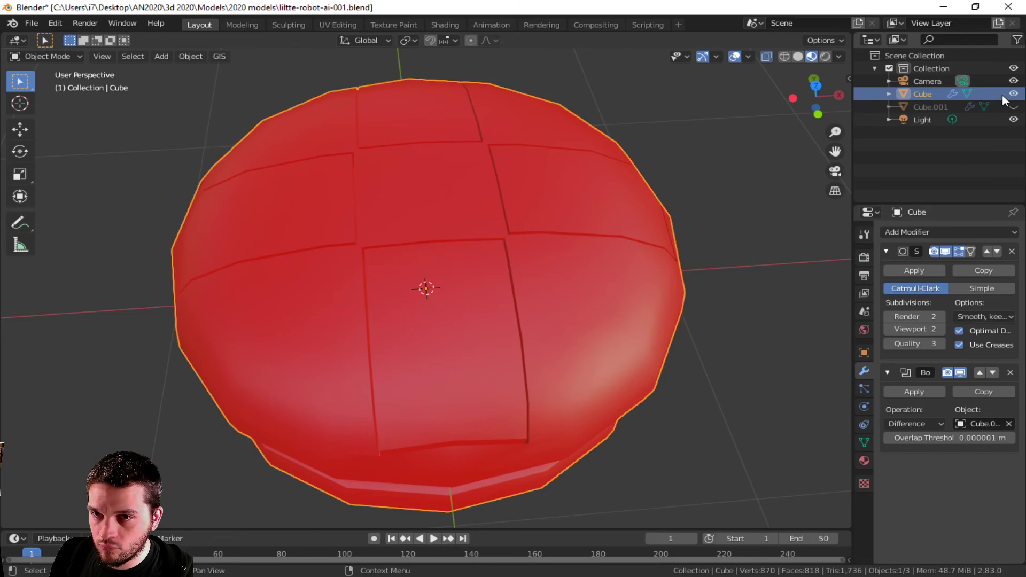
{"action": "left_click", "coordinate": [1015, 107]}
{"action": "left_click", "coordinate": [471, 273]}
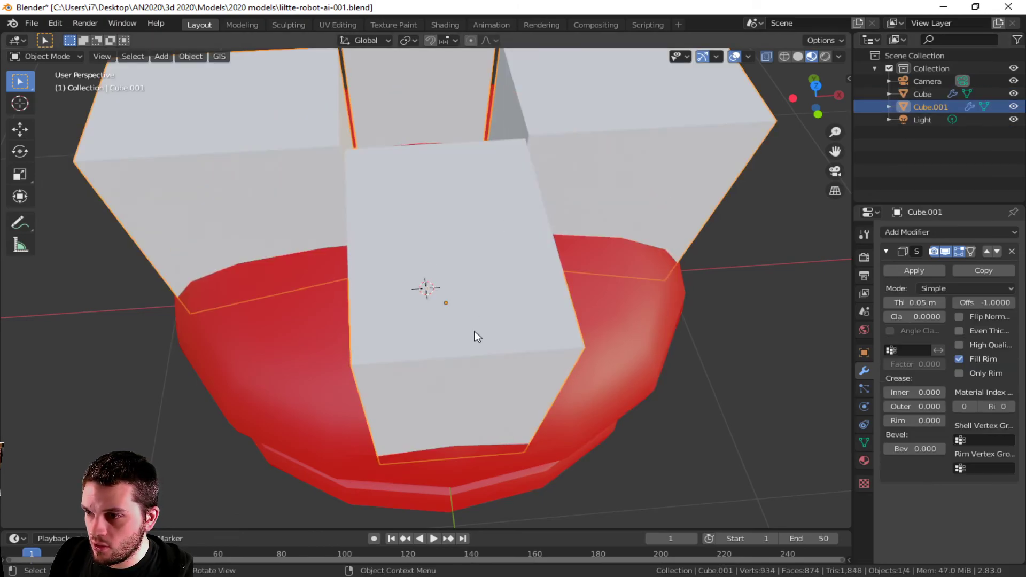
Step: Duplicate all the block geometry within the same object and move the copy about 1.42 m down along Z
{"action": "middle_click_drag", "start_coordinate": [473, 331], "coordinate": [466, 265]}
{"action": "scroll", "coordinate": [466, 264], "scroll_direction": "down", "scroll_amount": 3}
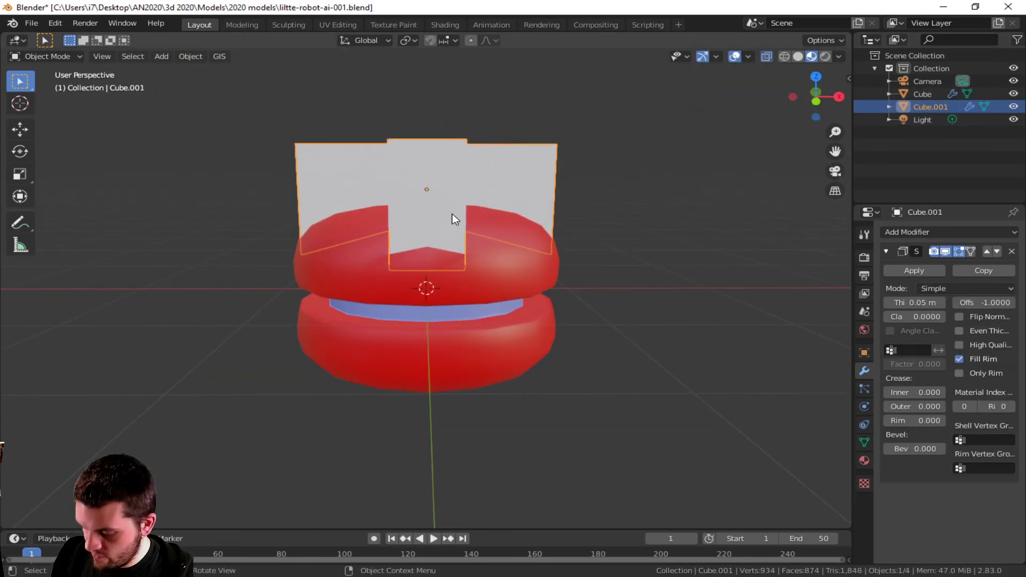
{"action": "key", "text": "Tab"}
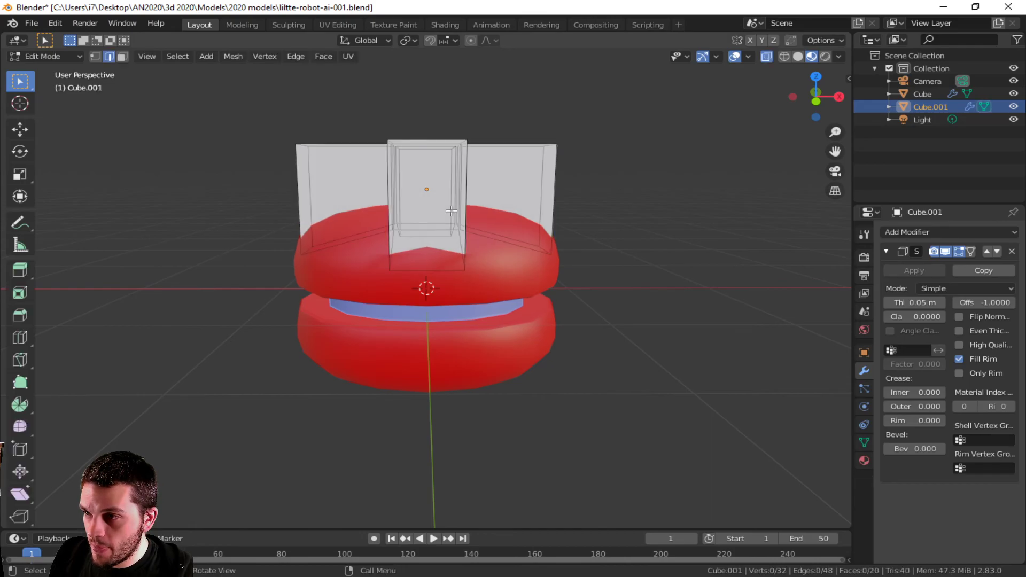
{"action": "key", "text": "a"}
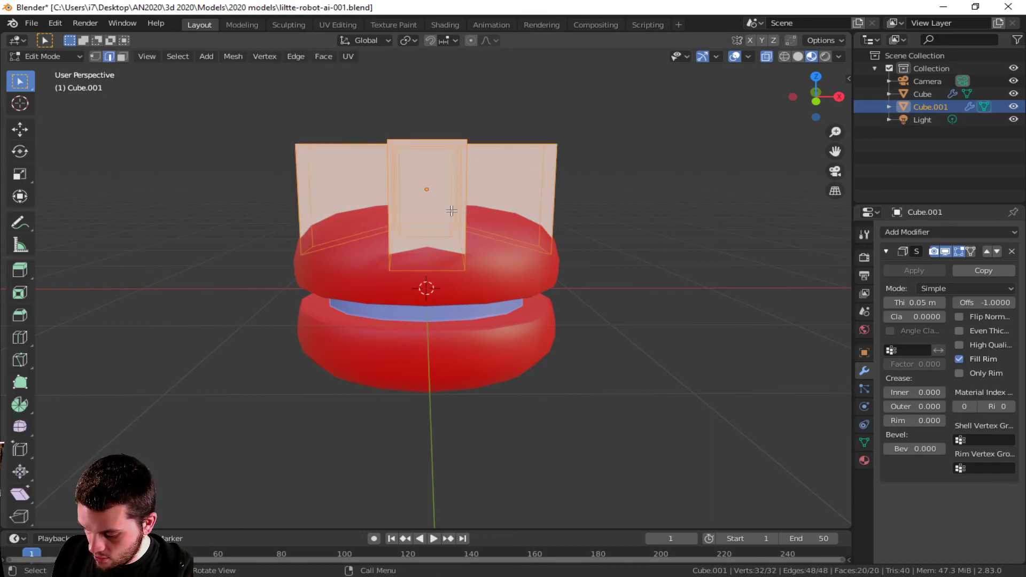
{"action": "key", "text": "shift+d"}
{"action": "key", "text": "z"}
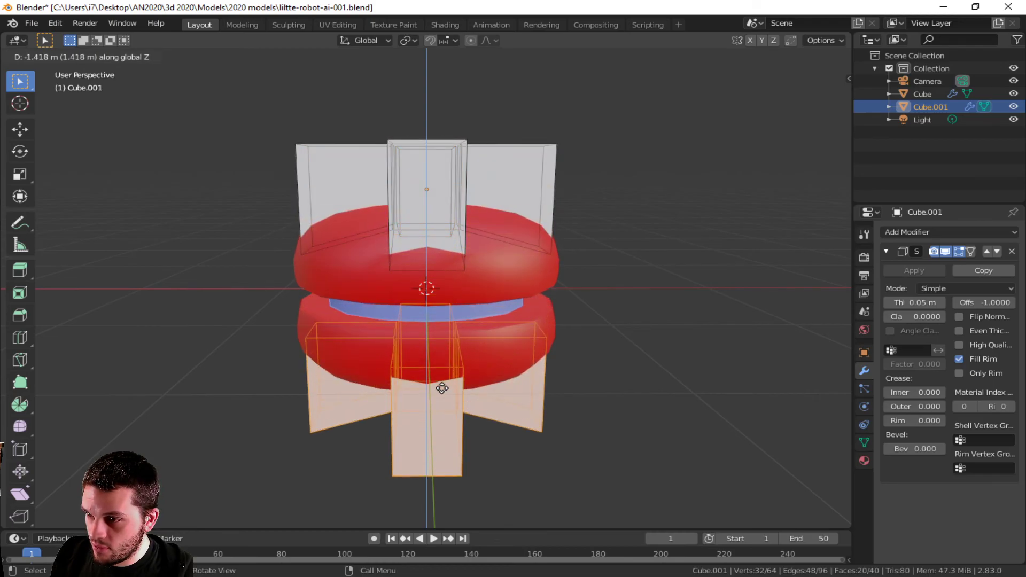
{"action": "left_click", "coordinate": [442, 388]}
Step: Rotate the duplicated lower blocks 180° about the X axis
{"action": "type", "text": "r"}
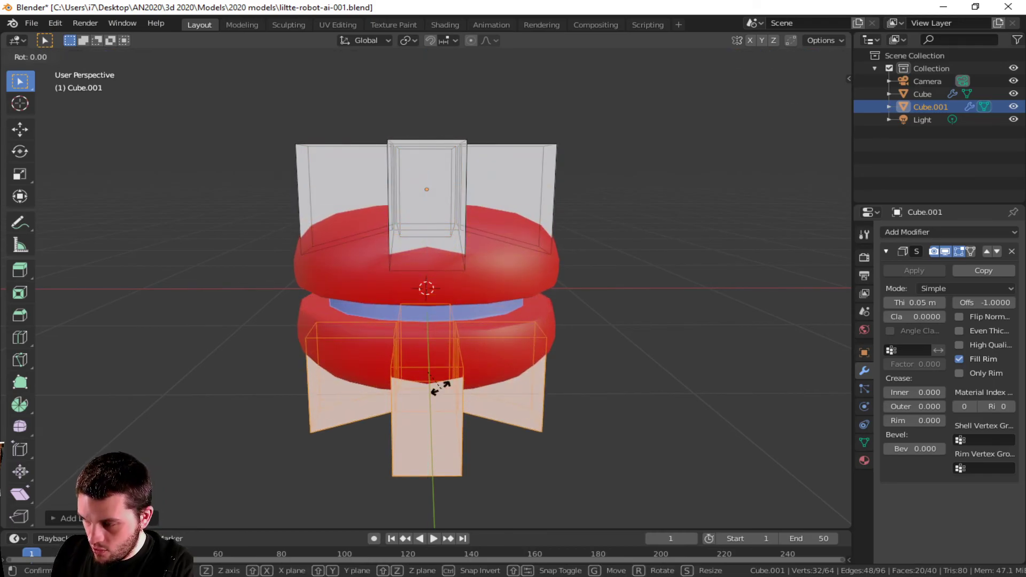
{"action": "type", "text": "180"}
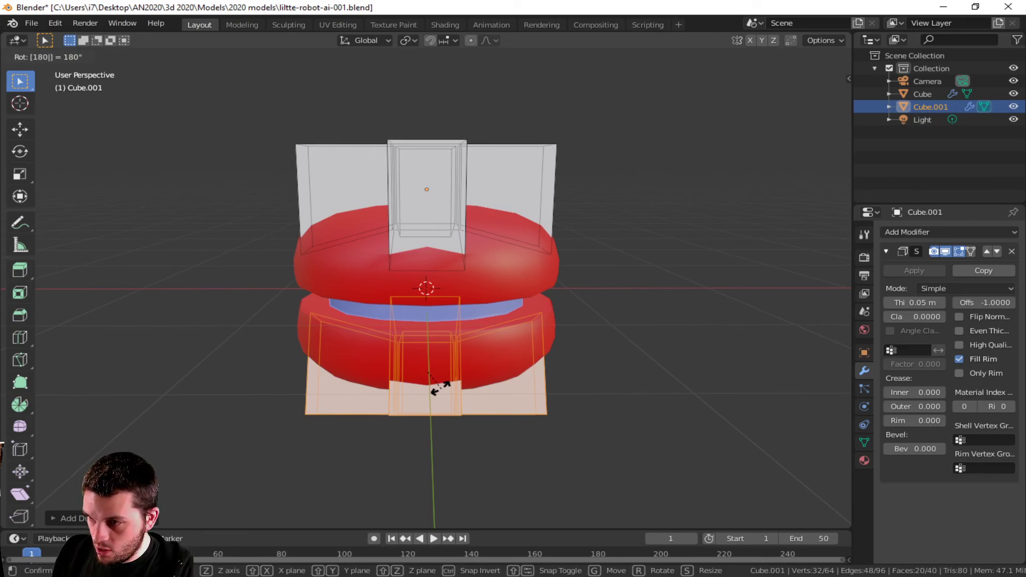
{"action": "type", "text": "x"}
{"action": "key", "text": "Return"}
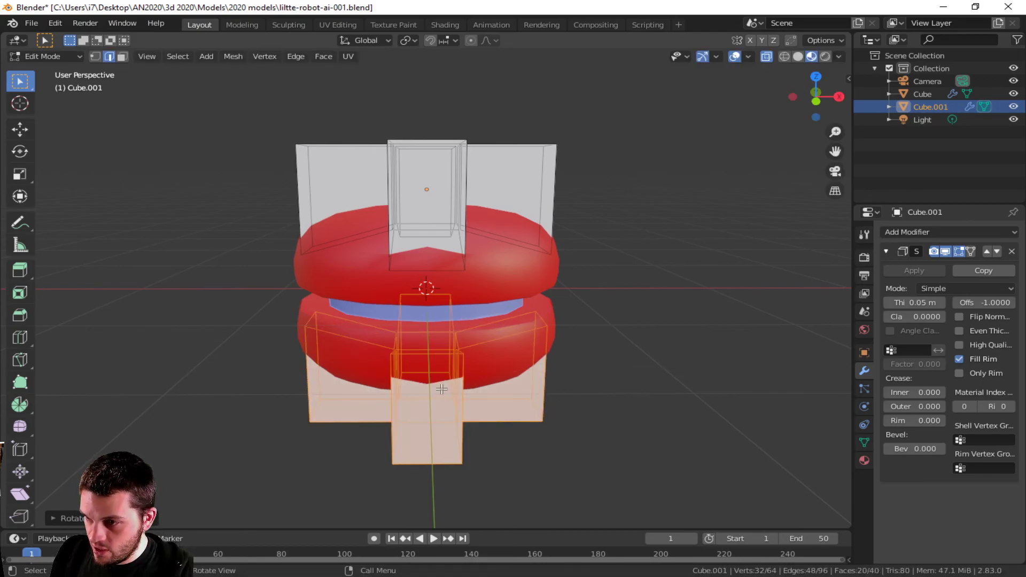
Step: Lower the duplicated blocks about 0.13 m along Z under the red body and return to Object Mode
{"action": "middle_click_drag", "start_coordinate": [431, 433], "coordinate": [319, 364]}
{"action": "key", "text": "g"}
{"action": "key", "text": "z"}
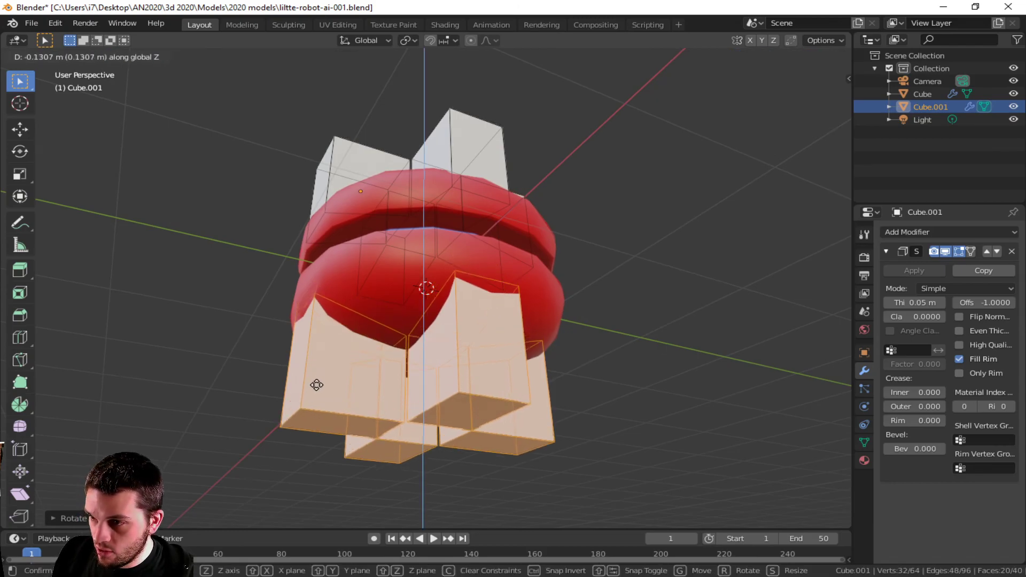
{"action": "left_click", "coordinate": [318, 385]}
{"action": "middle_click_drag", "start_coordinate": [566, 361], "coordinate": [681, 480], "text": "alt"}
{"action": "key", "text": "Tab"}
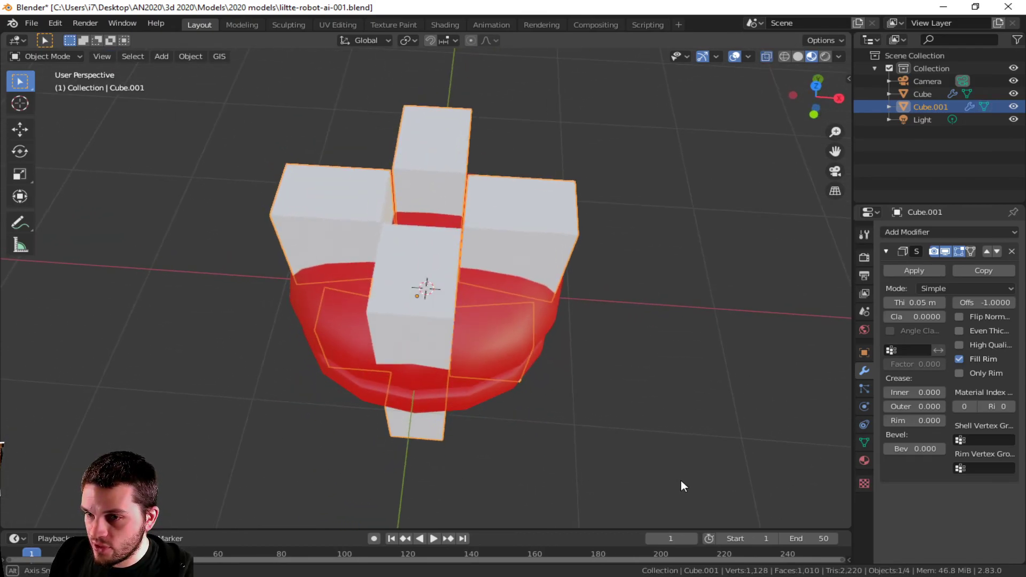
Step: Save the current file with the red body selected, and save a new version as liltte-robot-ai-002.blend
{"action": "left_click", "coordinate": [508, 326]}
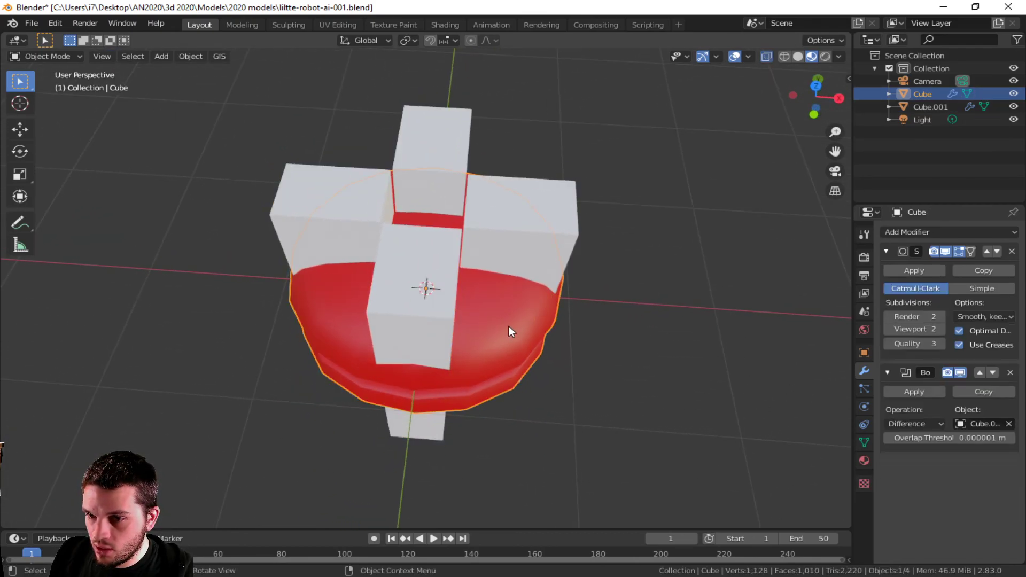
{"action": "key", "text": "ctrl+s"}
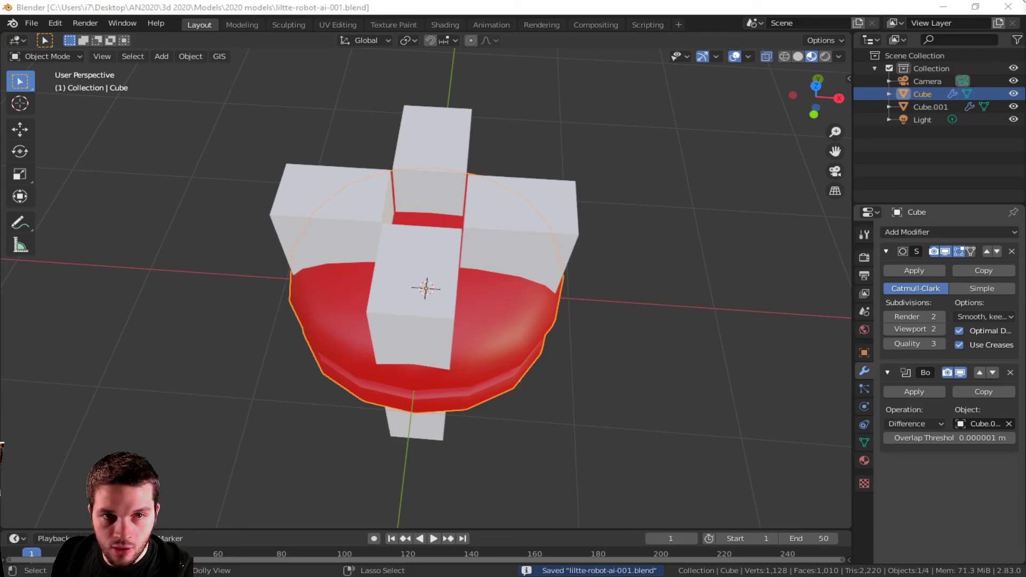
{"action": "key", "text": "ctrl+shift+s"}
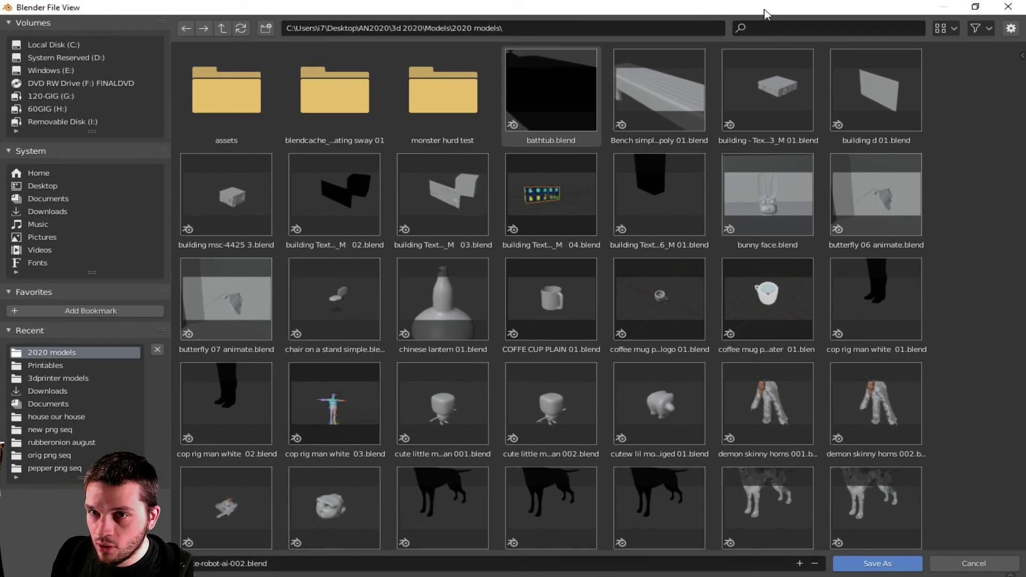
{"action": "left_click", "coordinate": [975, 7]}
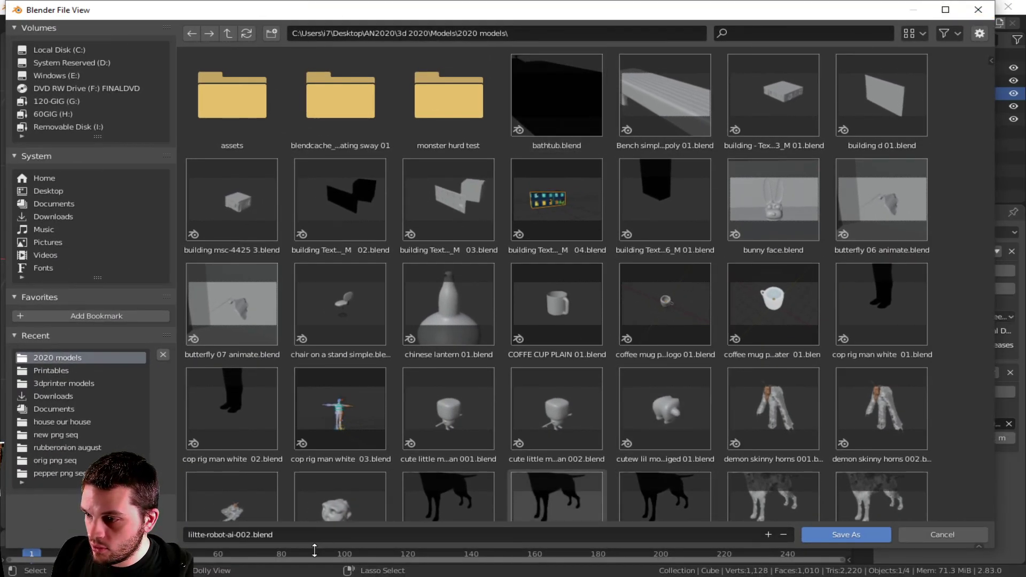
{"action": "left_click", "coordinate": [783, 535]}
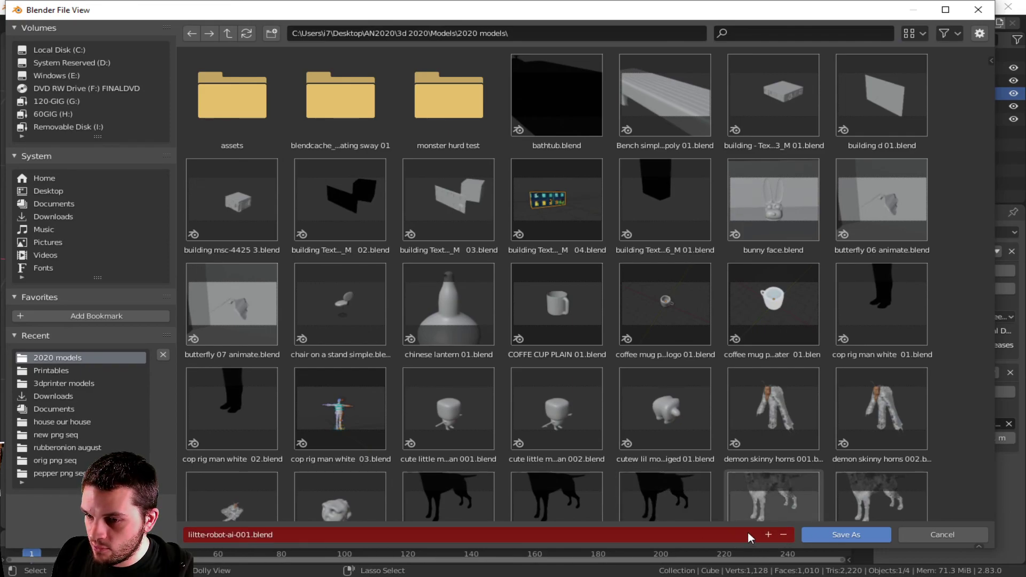
{"action": "left_click", "coordinate": [768, 534]}
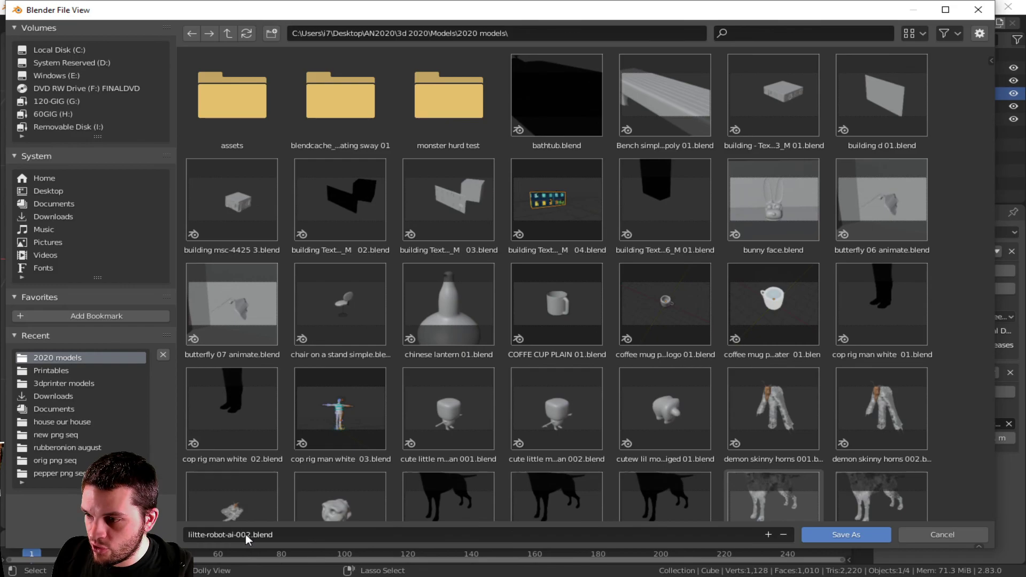
{"action": "left_click", "coordinate": [842, 534]}
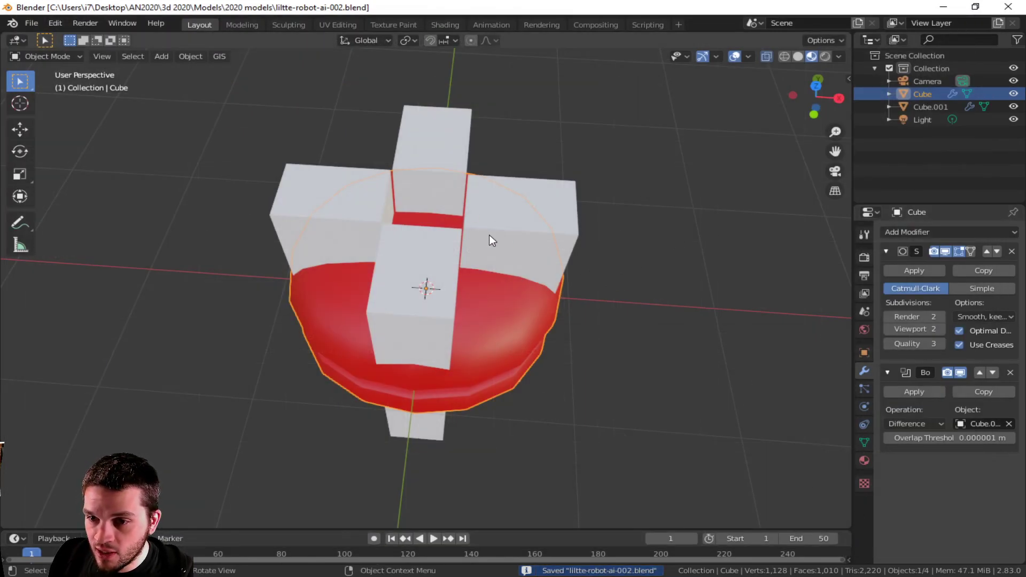
Step: Apply the Boolean modifier on the red body
{"action": "left_click", "coordinate": [922, 393]}
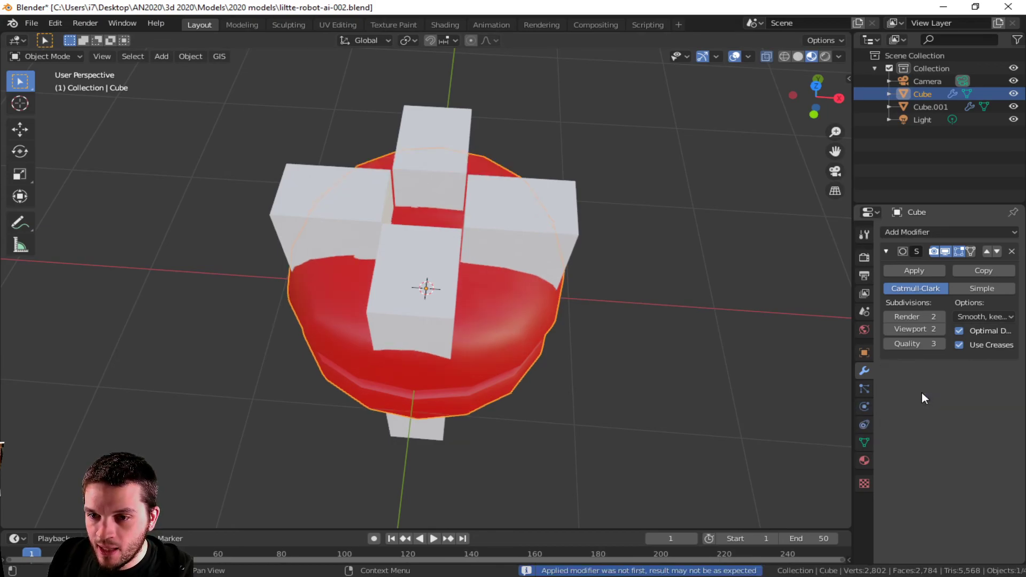
{"action": "left_click", "coordinate": [474, 334]}
{"action": "left_click", "coordinate": [505, 227]}
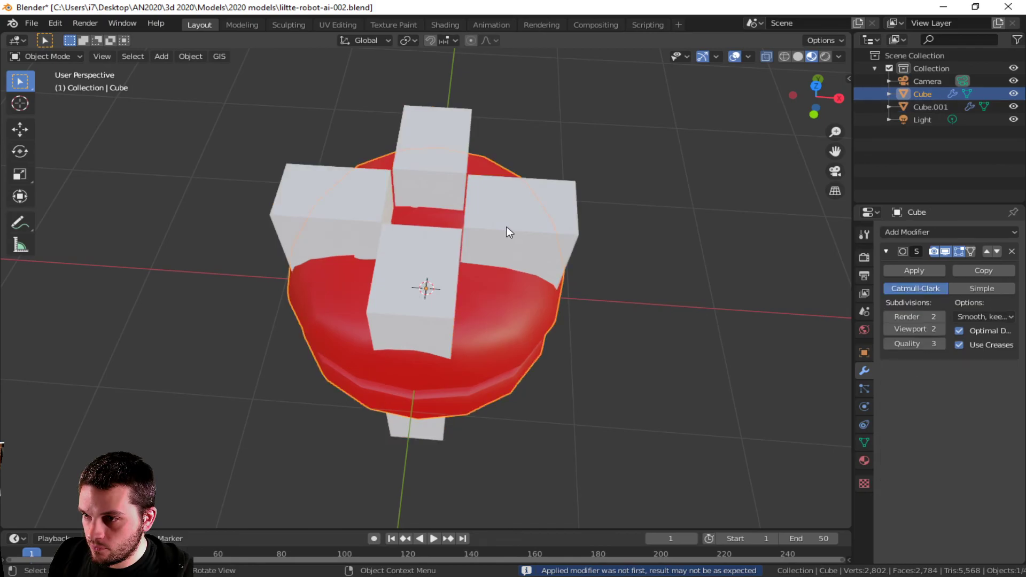
Step: Try to rotate the white blocks 45° about the global Z axis around their off-centre origin
{"action": "left_click", "coordinate": [506, 227]}
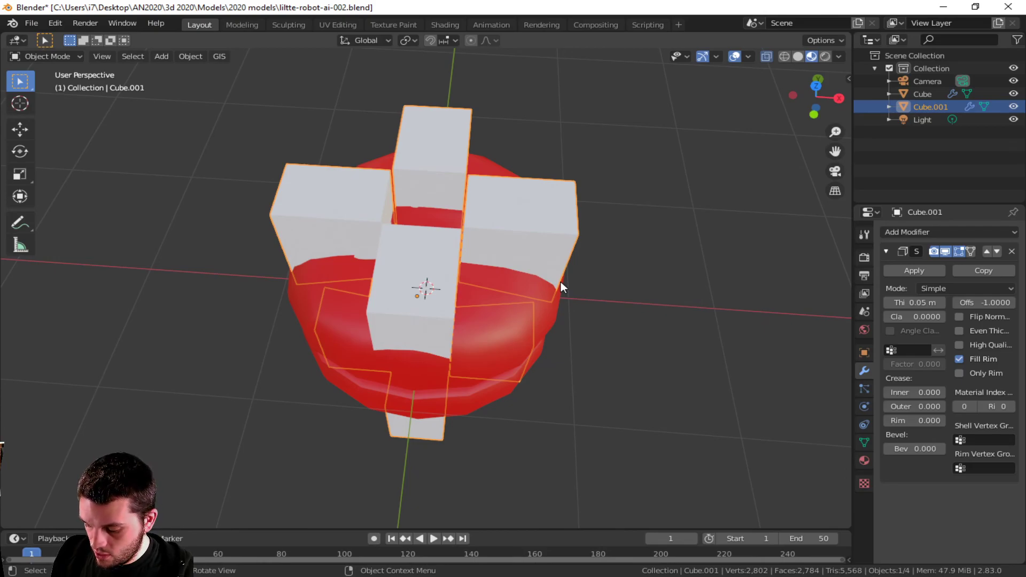
{"action": "key", "text": "r"}
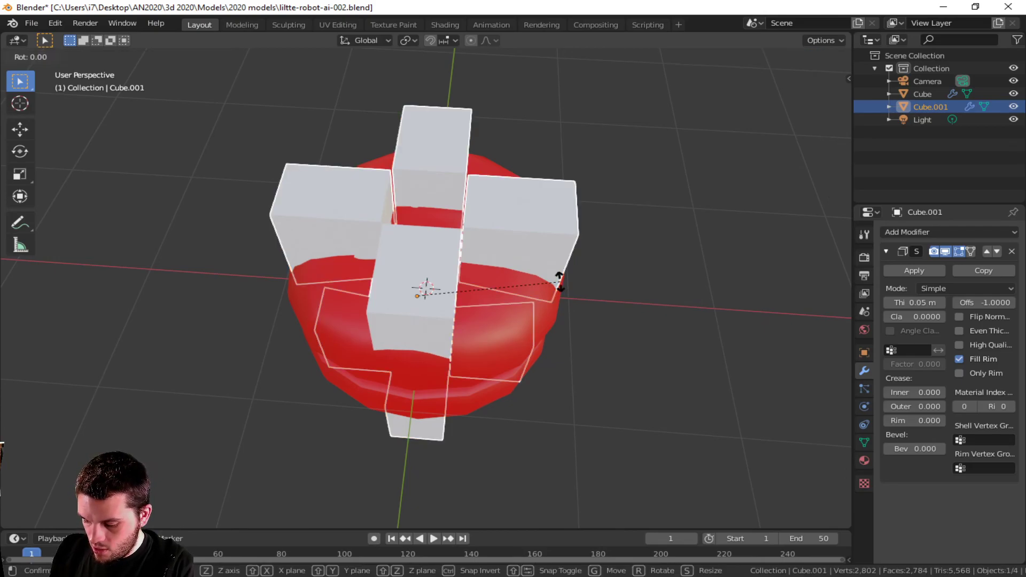
{"action": "type", "text": "45"}
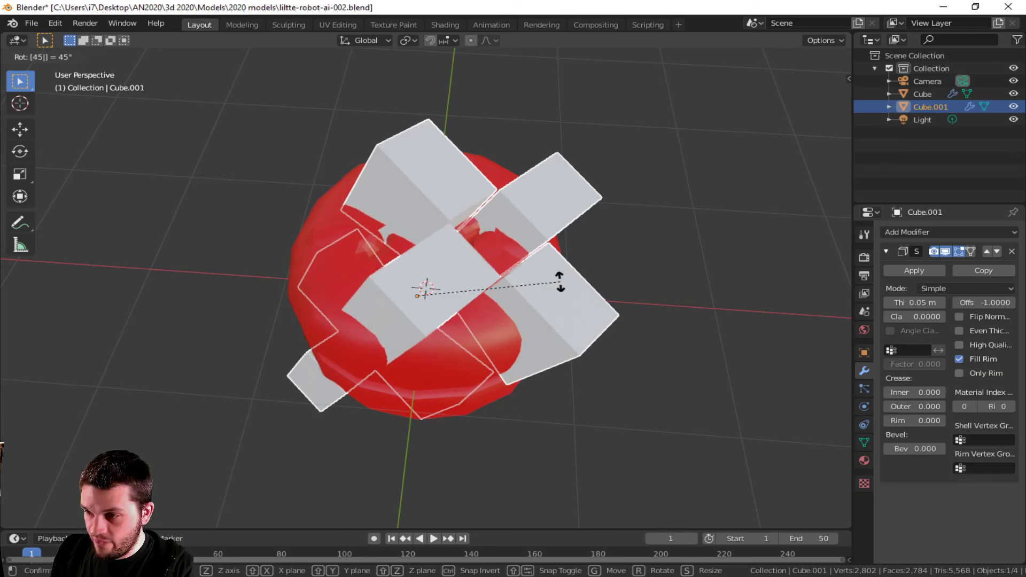
{"action": "type", "text": "z"}
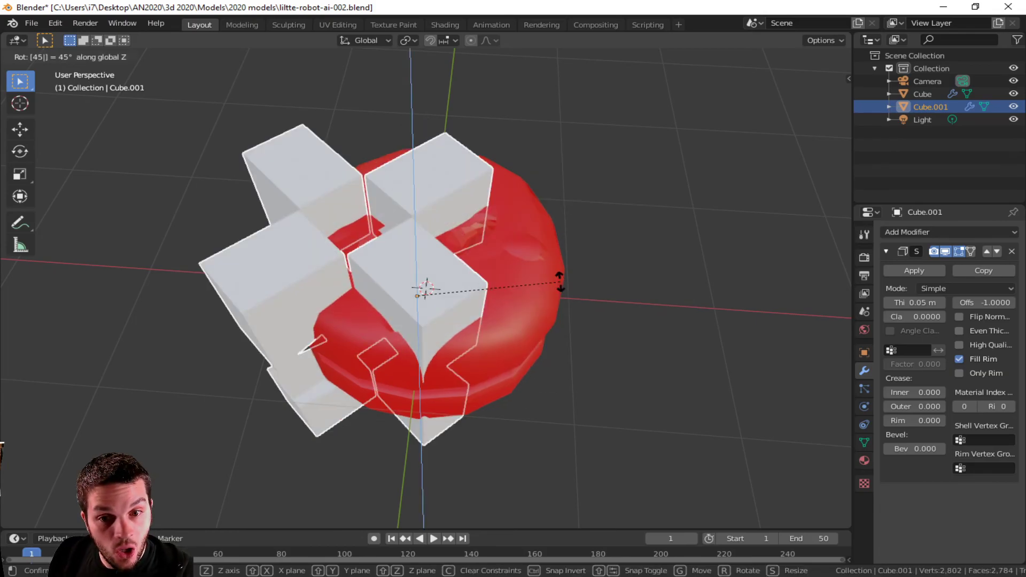
{"action": "key", "text": "Return"}
{"action": "left_click", "coordinate": [369, 211]}
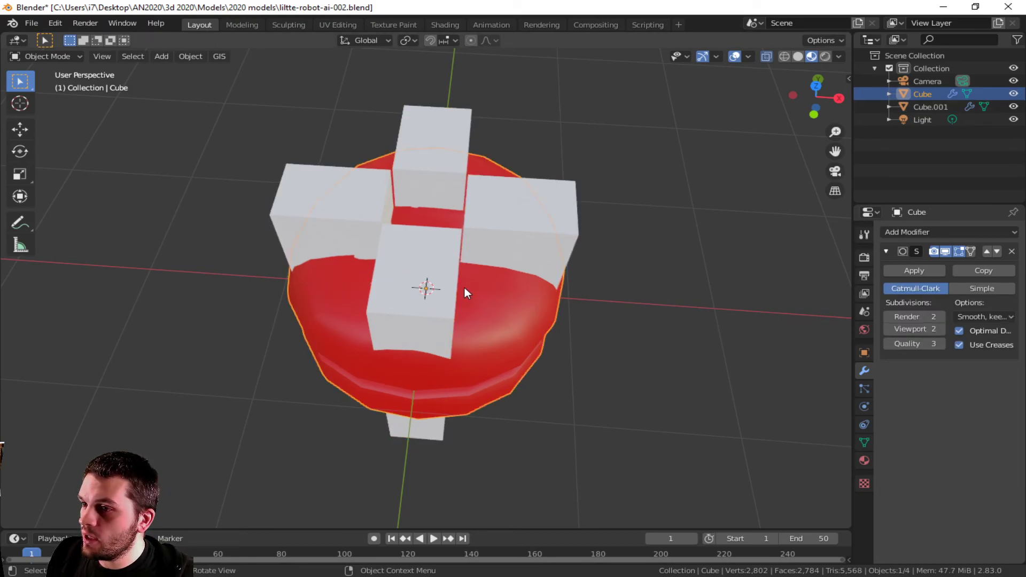
Step: Set the white blocks' origin to their Center of Mass (Volume)
{"action": "left_click", "coordinate": [378, 222]}
{"action": "left_click", "coordinate": [192, 55]}
{"action": "left_click", "coordinate": [191, 56]}
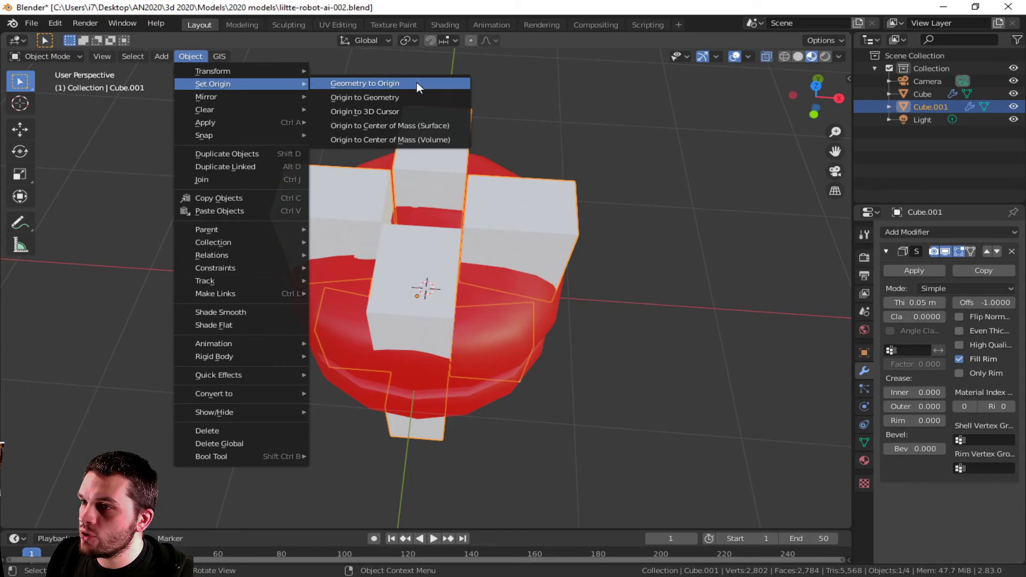
{"action": "left_click", "coordinate": [447, 137]}
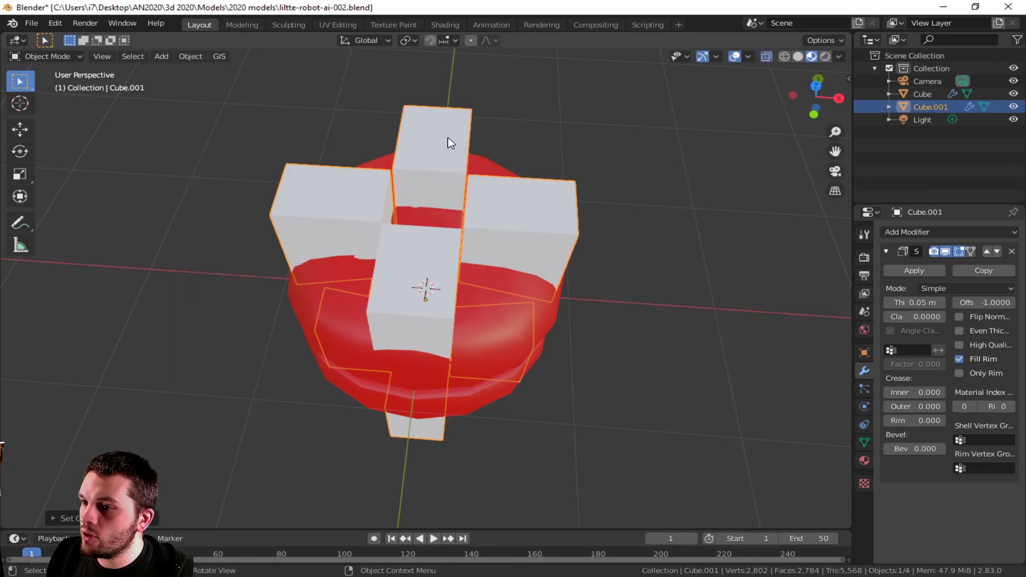
Step: Rotate the white blocks 45° about the global Z axis around their new origin
{"action": "key", "text": "r"}
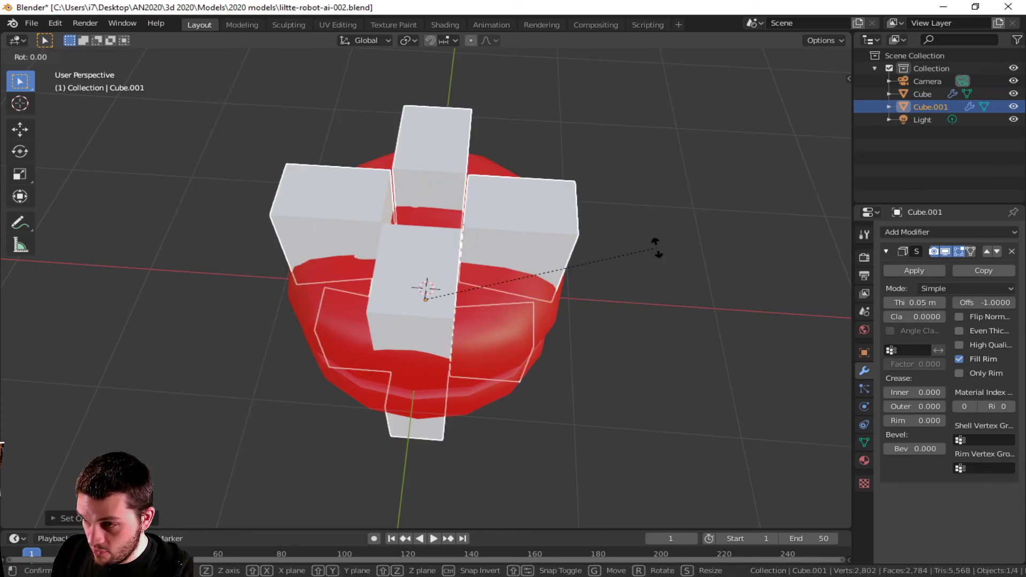
{"action": "type", "text": "45"}
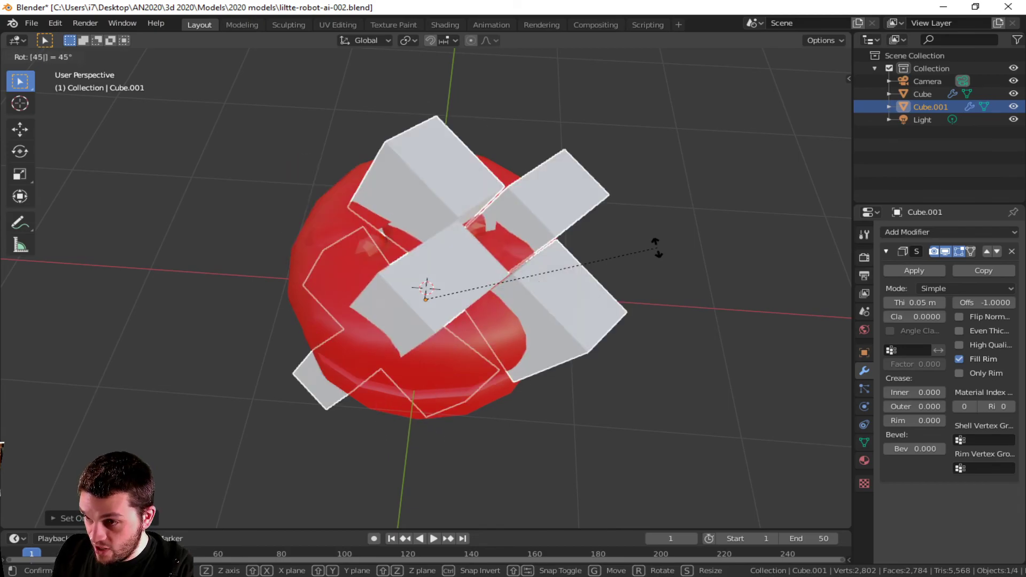
{"action": "type", "text": "z"}
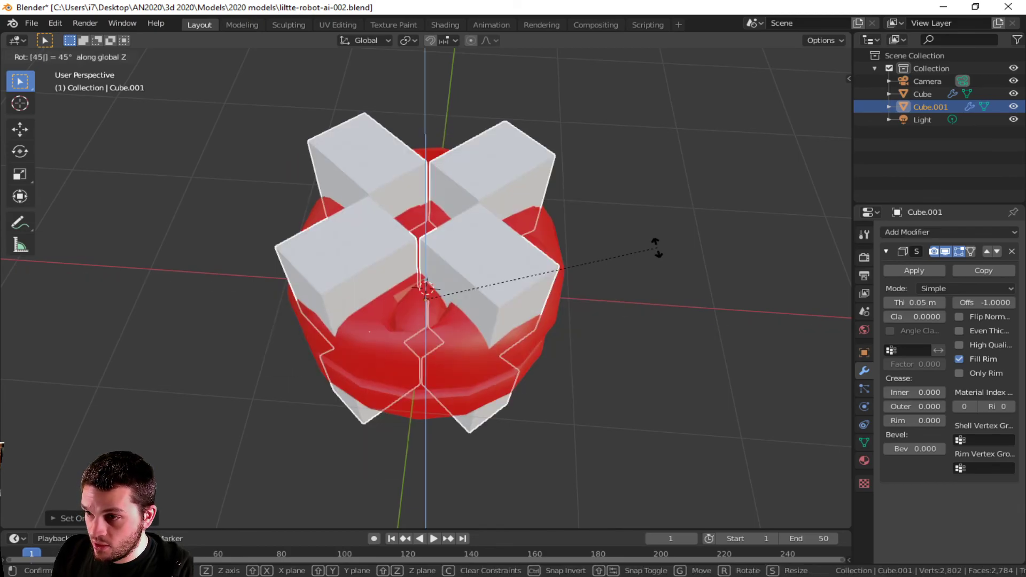
{"action": "key", "text": "Return"}
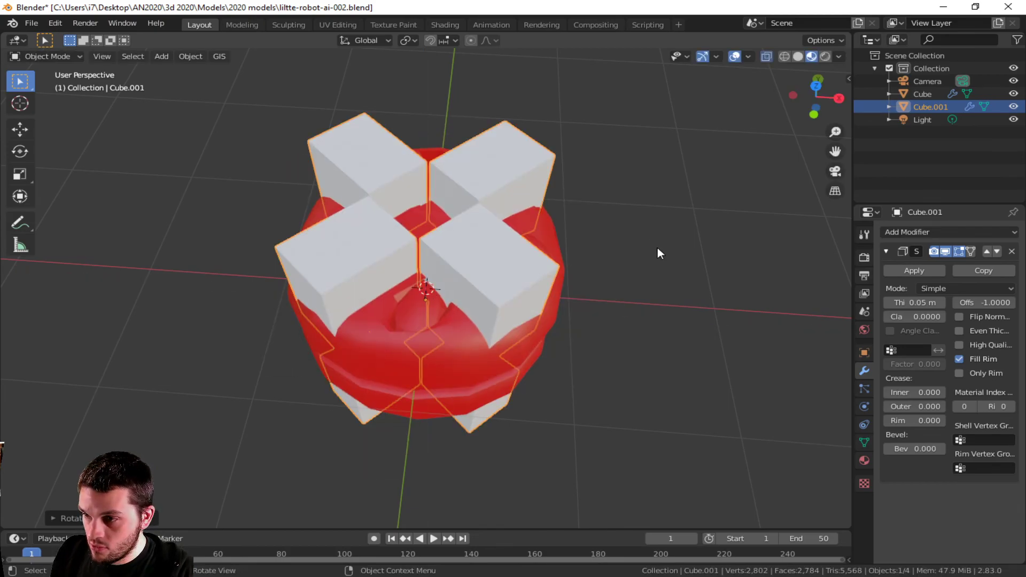
{"action": "right_click", "coordinate": [484, 305]}
{"action": "key", "text": "Escape"}
{"action": "middle_click_drag", "start_coordinate": [459, 249], "coordinate": [505, 265]}
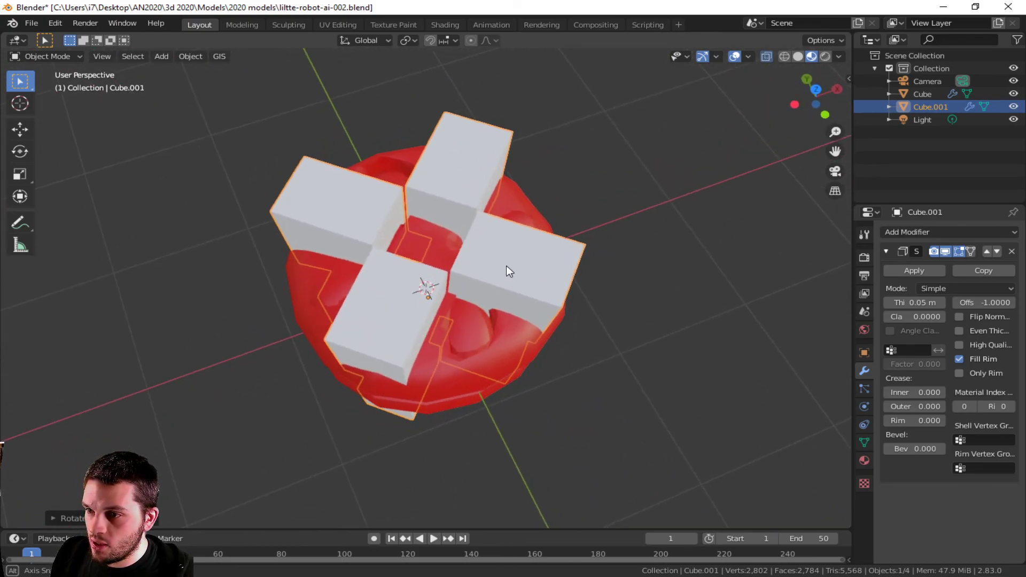
Step: Inspect the cuts on the red body from the side and above, temporarily hiding the white blocks
{"action": "middle_click_drag", "start_coordinate": [479, 322], "coordinate": [459, 136]}
{"action": "middle_click_drag", "start_coordinate": [472, 209], "coordinate": [457, 315]}
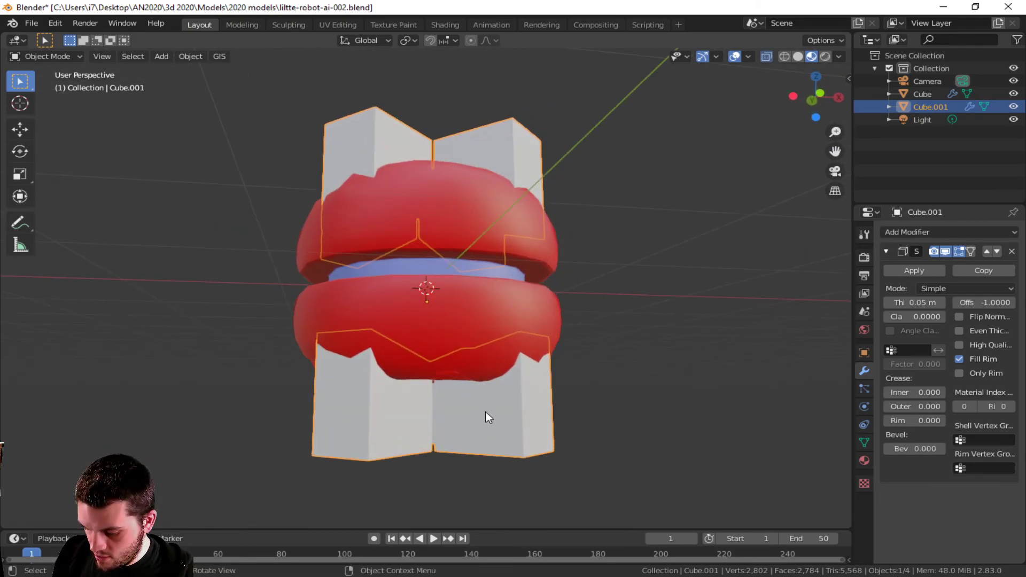
{"action": "key", "text": "h"}
{"action": "middle_click_drag", "start_coordinate": [485, 410], "coordinate": [518, 197]}
{"action": "scroll", "coordinate": [495, 296], "scroll_direction": "up", "scroll_amount": 5}
{"action": "scroll", "coordinate": [519, 196], "scroll_direction": "down", "scroll_amount": 5}
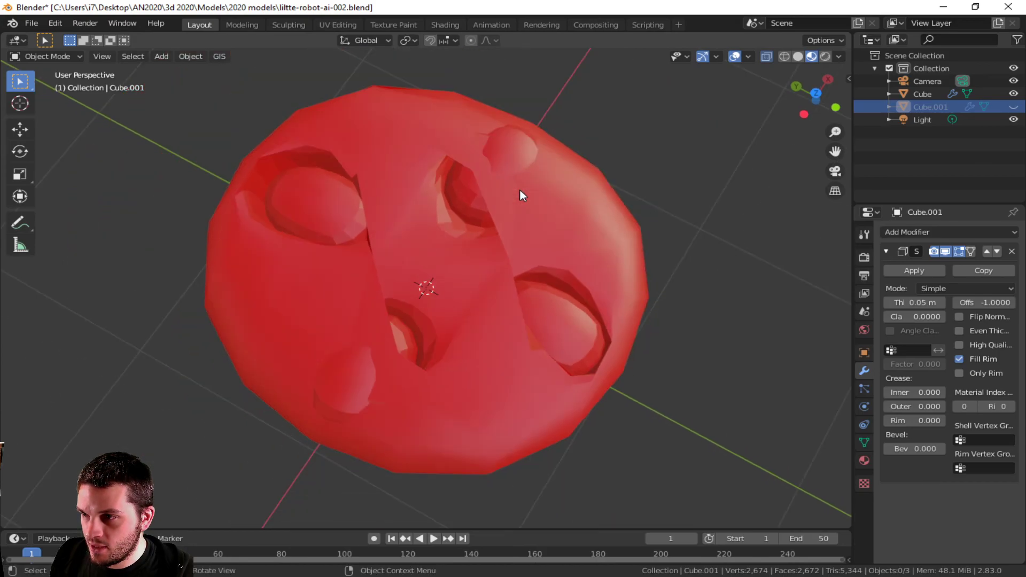
{"action": "middle_click_drag", "start_coordinate": [486, 303], "coordinate": [247, 283]}
{"action": "key", "text": "alt+h"}
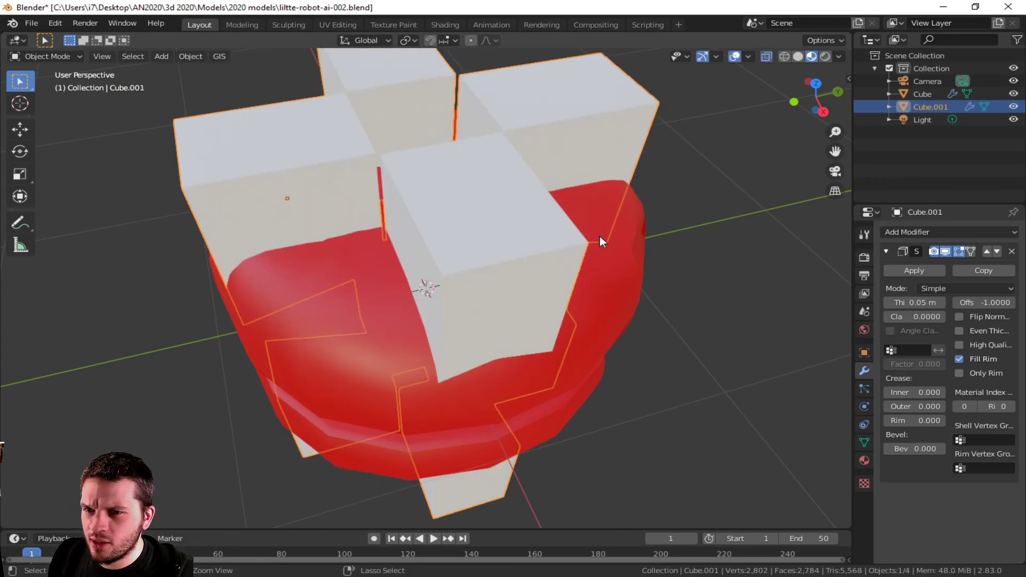
Step: Check the modifiers on the red body and white blocks, and hide the blocks to view the body's top
{"action": "left_click", "coordinate": [600, 233]}
{"action": "left_click", "coordinate": [412, 342], "text": "shift"}
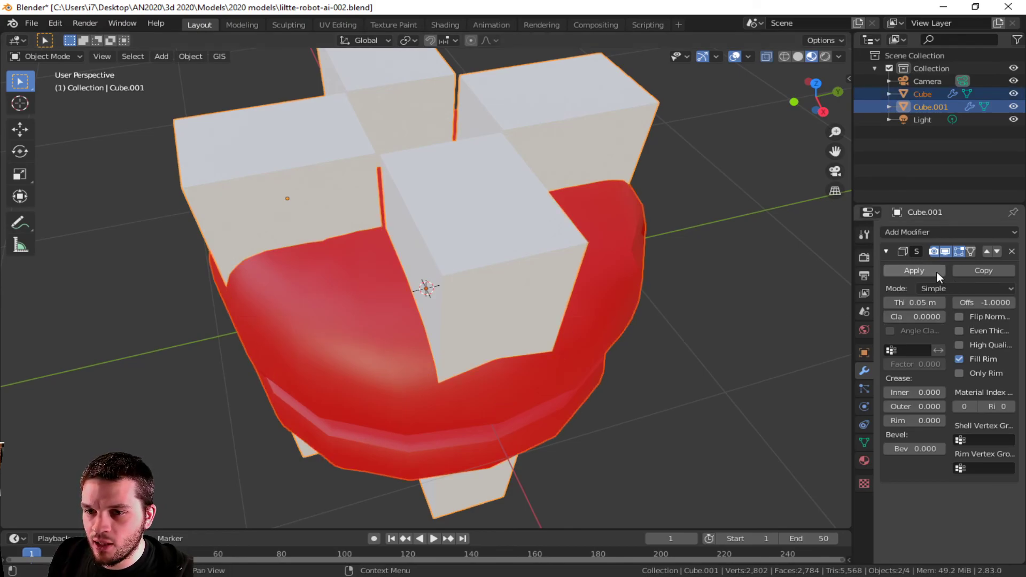
{"action": "left_click", "coordinate": [329, 349]}
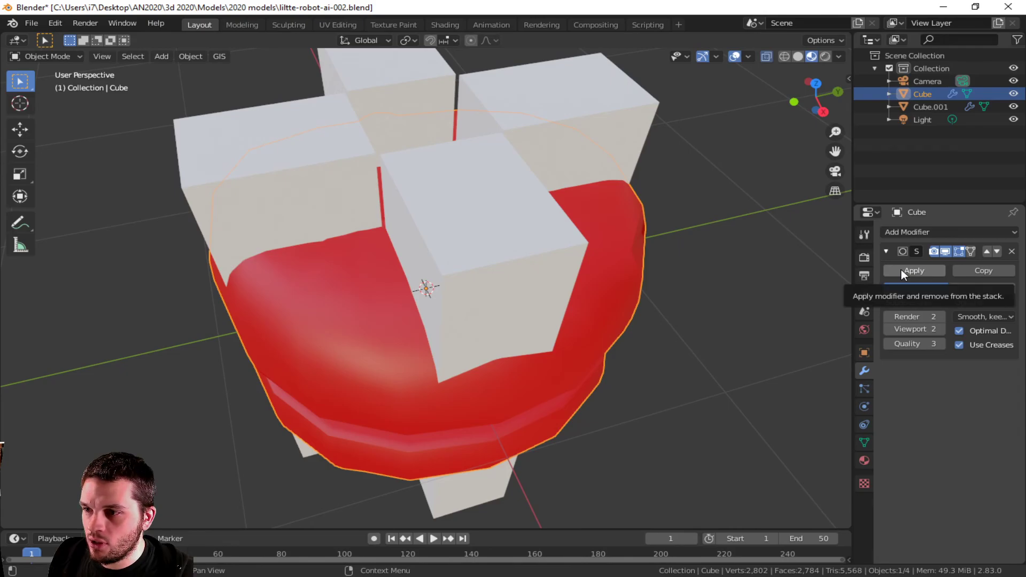
{"action": "left_click", "coordinate": [527, 271]}
{"action": "key", "text": "h"}
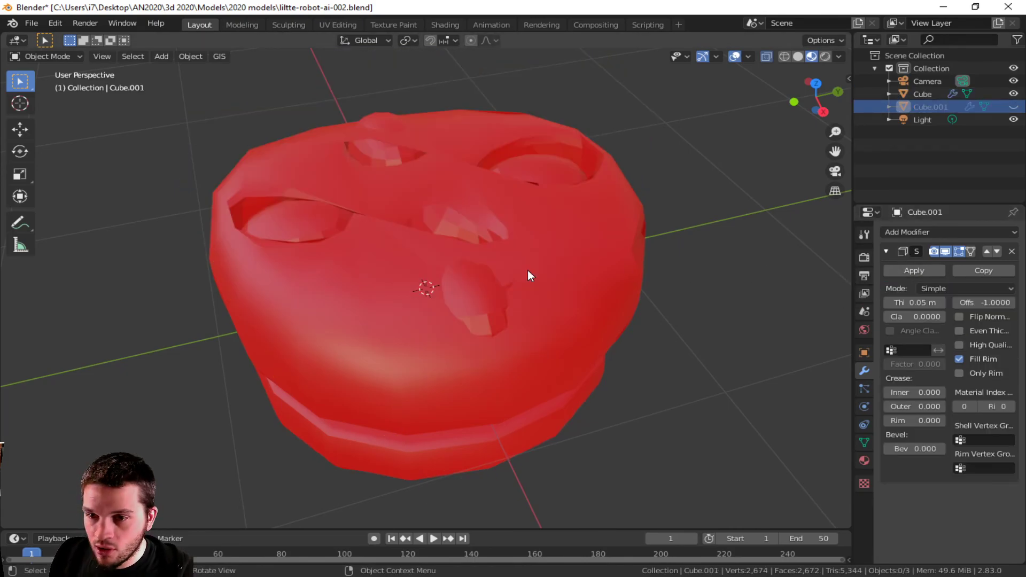
Step: Undo back past the applied Boolean, and apply the red body's Subdivision Surface modifier followed by its Boolean modifier
{"action": "key", "text": "ctrl+z"}
{"action": "key", "text": "ctrl+z"}
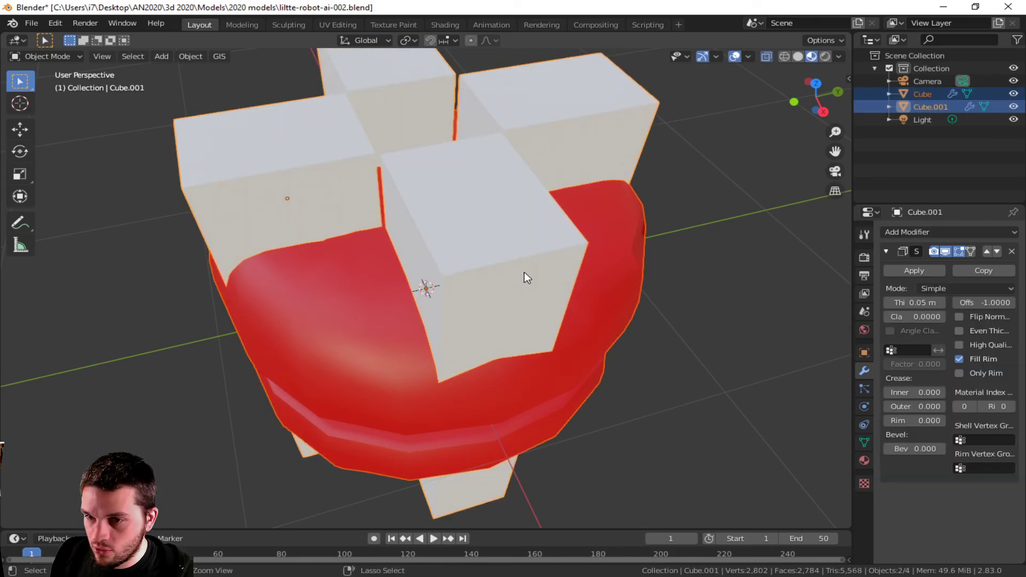
{"action": "left_click", "coordinate": [528, 278]}
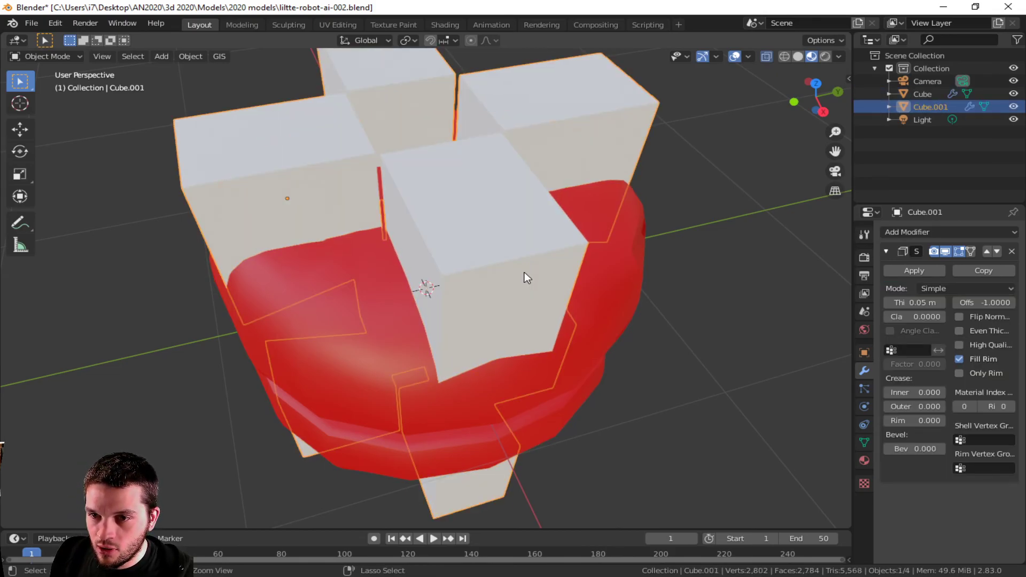
{"action": "key", "text": "ctrl+z"}
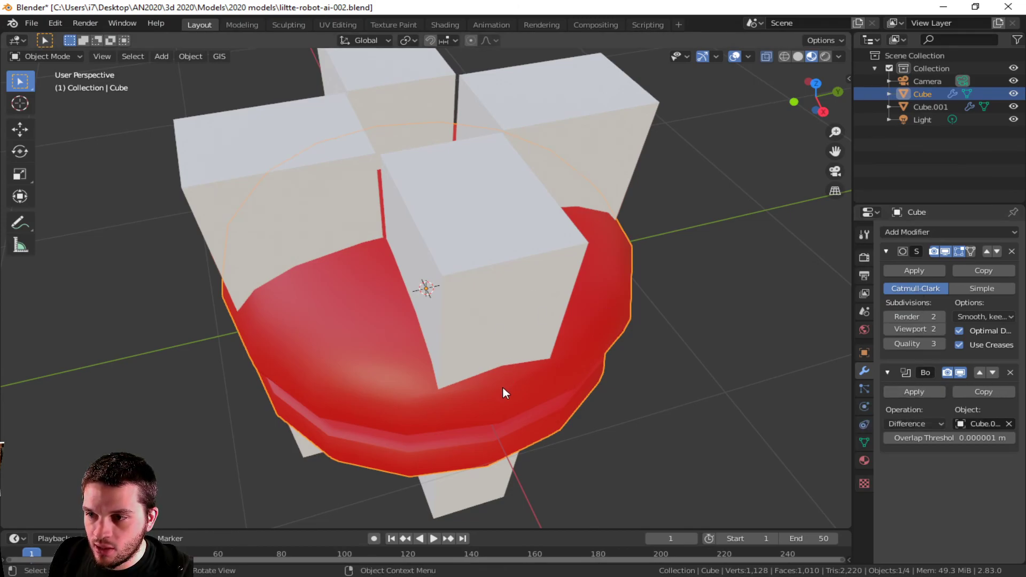
{"action": "left_click", "coordinate": [915, 271]}
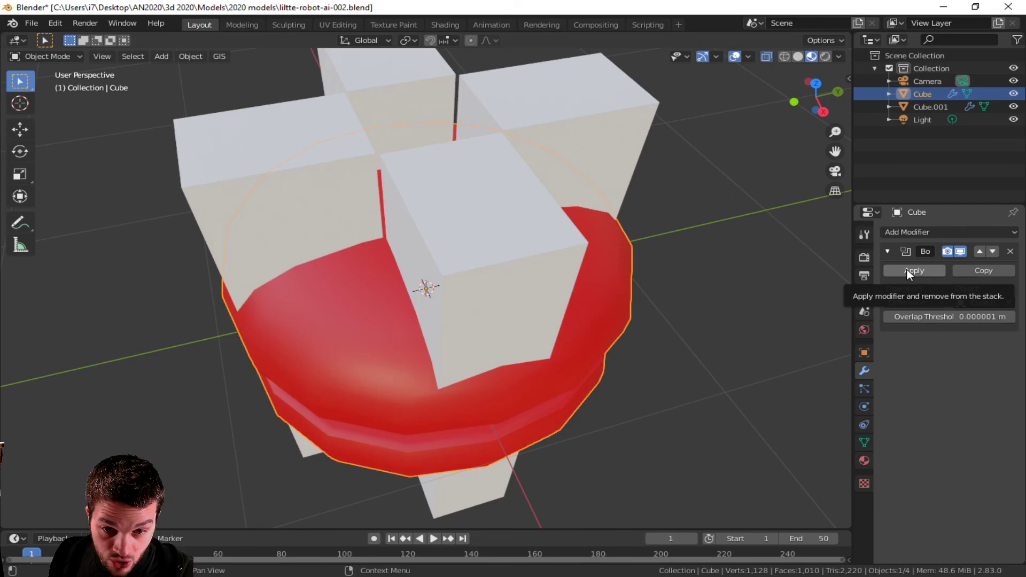
{"action": "left_click", "coordinate": [908, 271]}
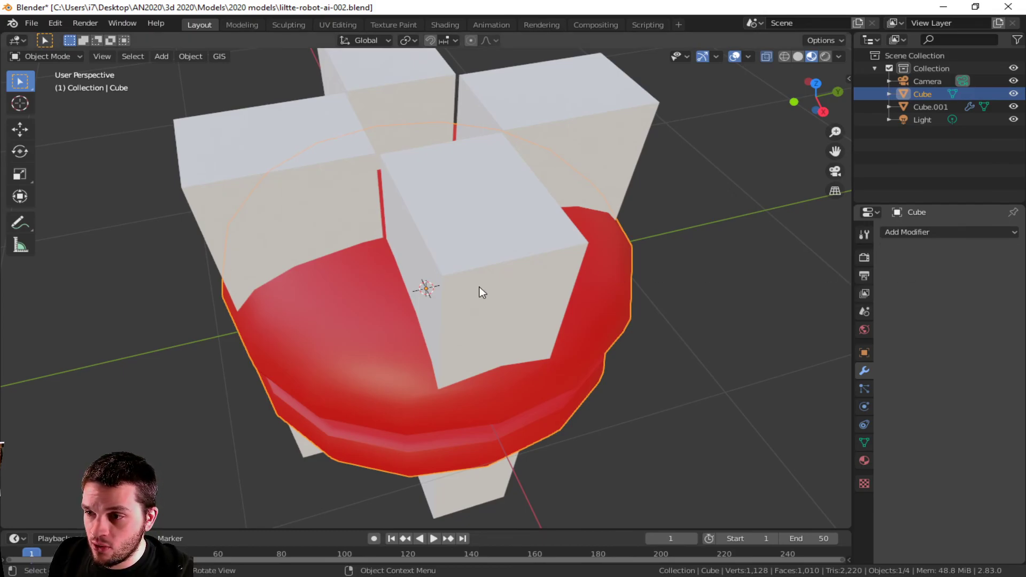
Step: Try to rotate the white blocks 45° about the global Z axis around their off-centre origin
{"action": "left_click", "coordinate": [481, 291]}
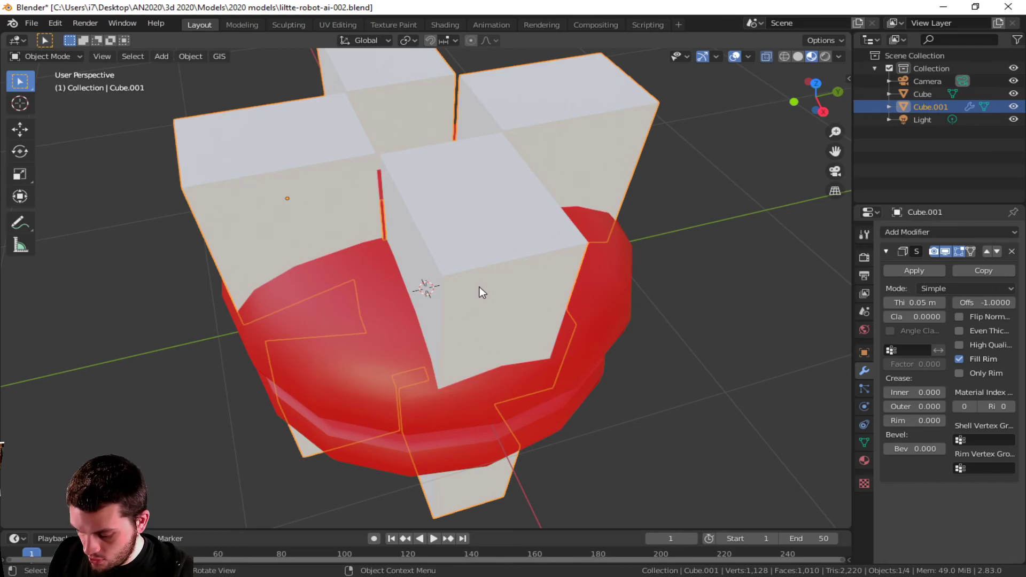
{"action": "type", "text": "r"}
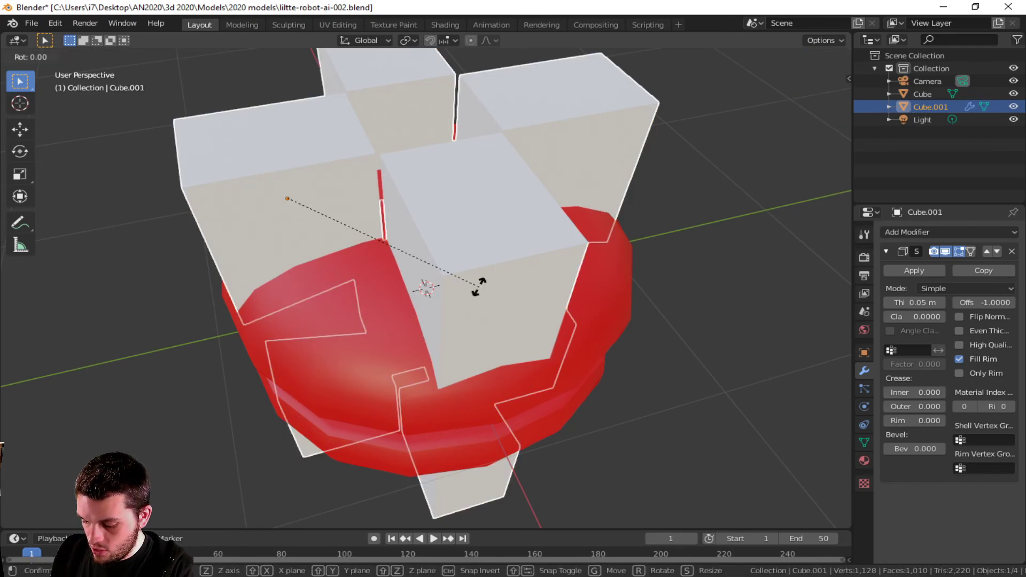
{"action": "type", "text": "45"}
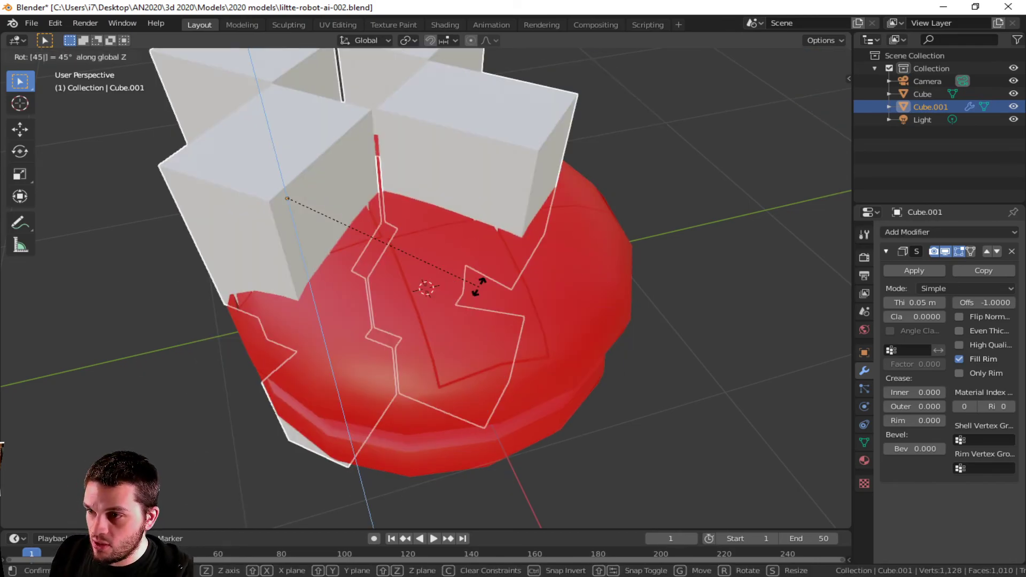
{"action": "key", "text": "Escape"}
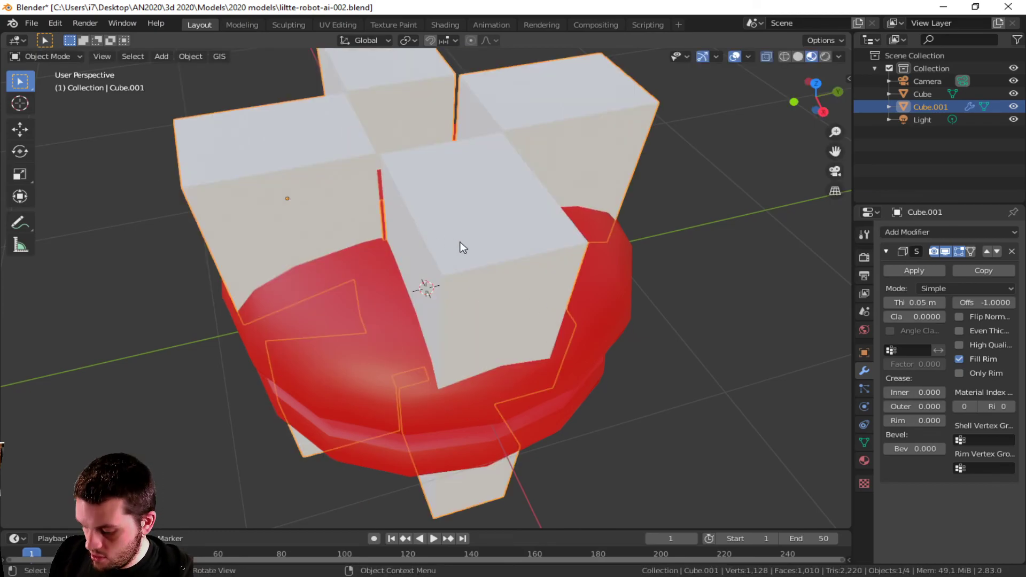
Step: Check the panel grooves with the white blocks hidden, and set the restored blocks' origin to Center of Mass (Volume)
{"action": "key", "text": "h"}
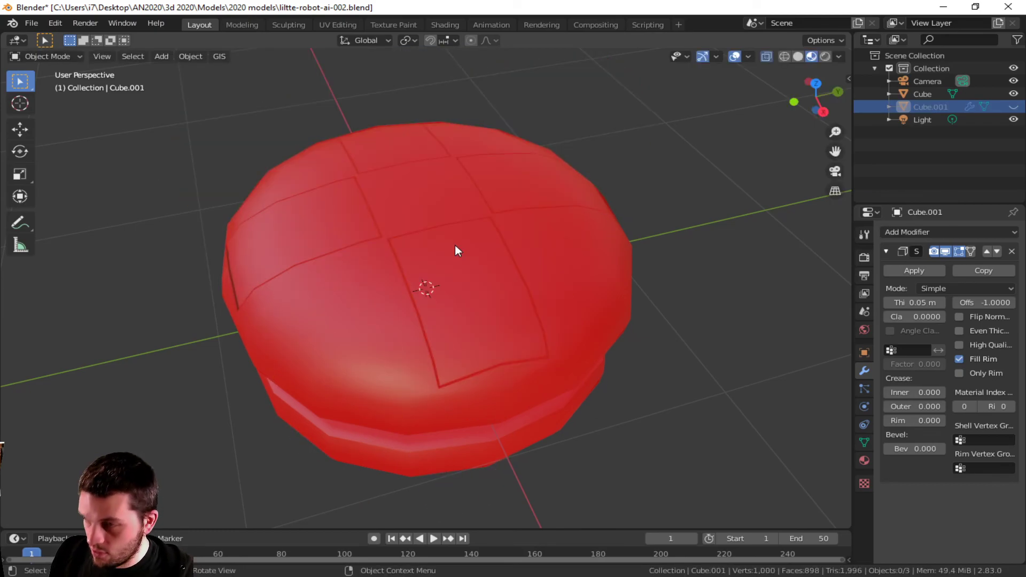
{"action": "key", "text": "alt+h"}
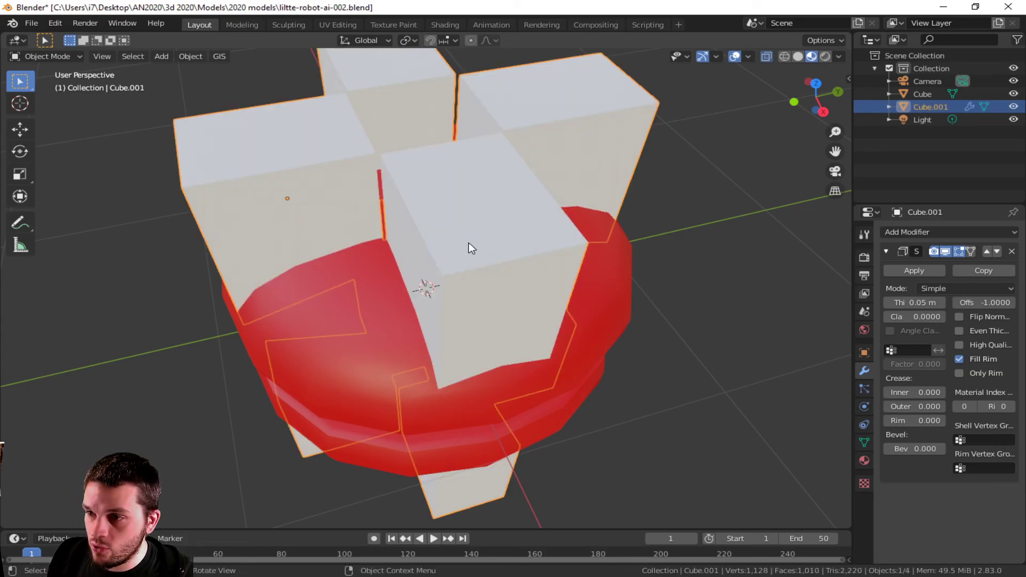
{"action": "left_click", "coordinate": [182, 57]}
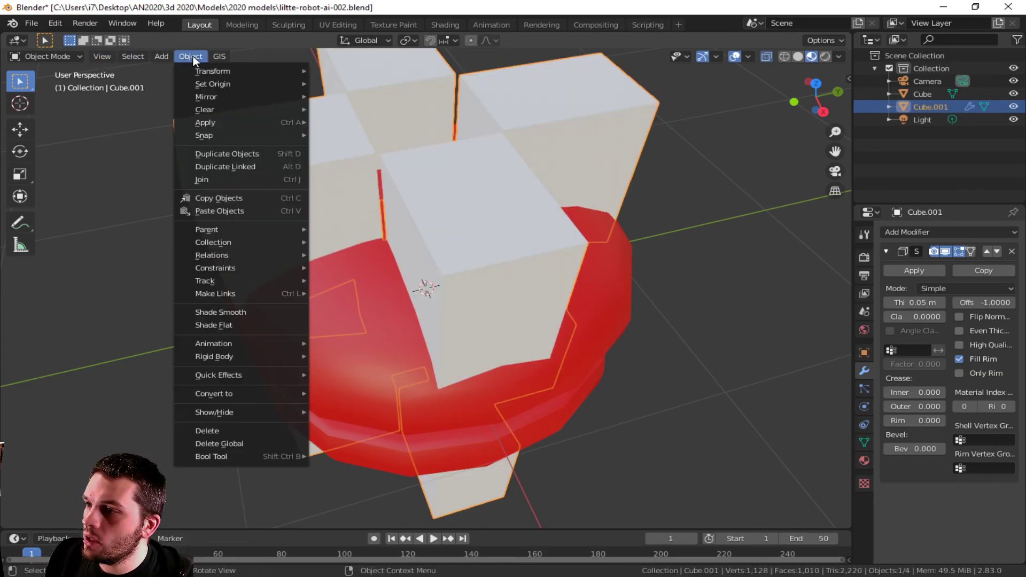
{"action": "mouse_move", "coordinate": [212, 76]}
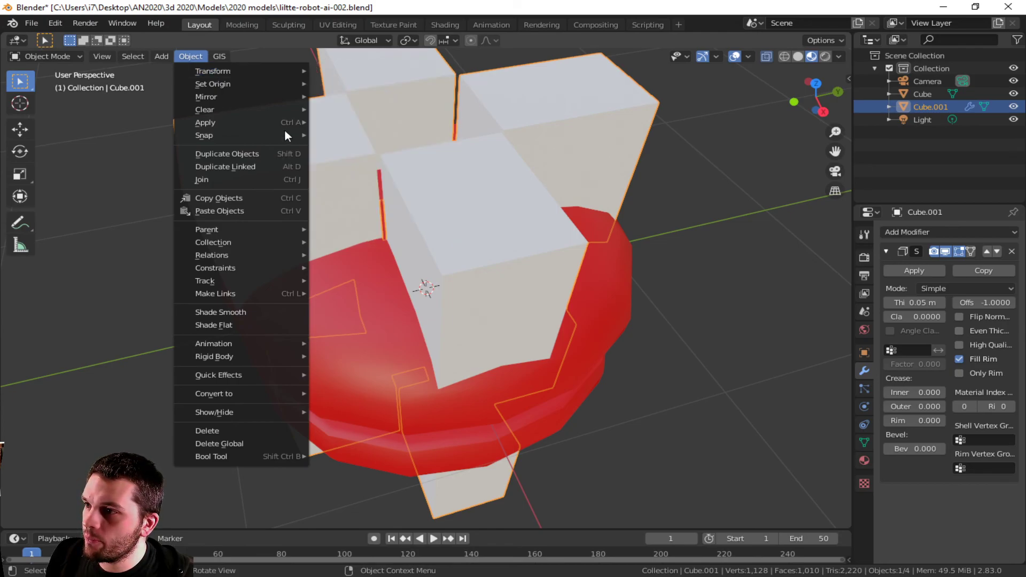
{"action": "mouse_move", "coordinate": [241, 100]}
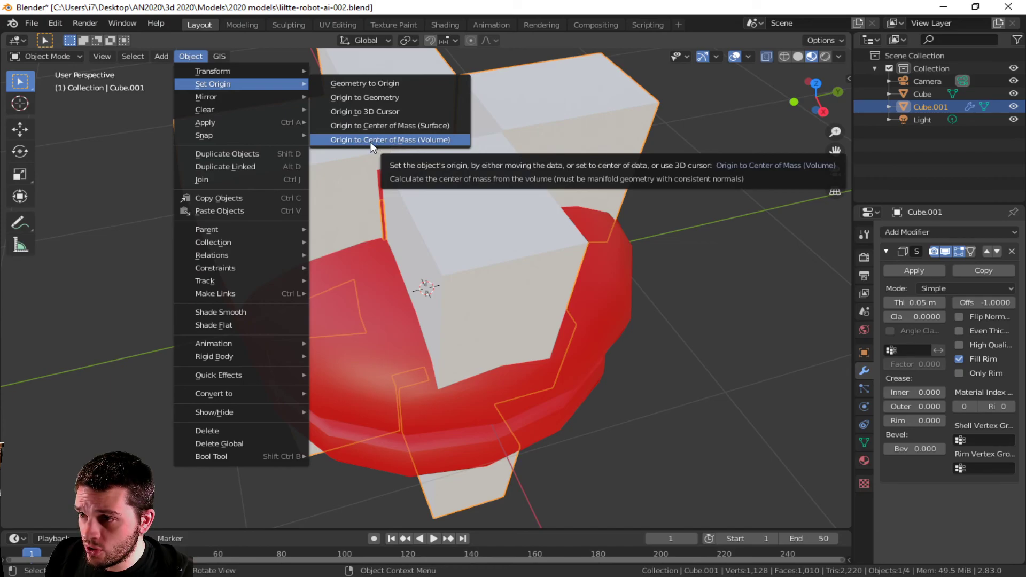
{"action": "left_click", "coordinate": [429, 140]}
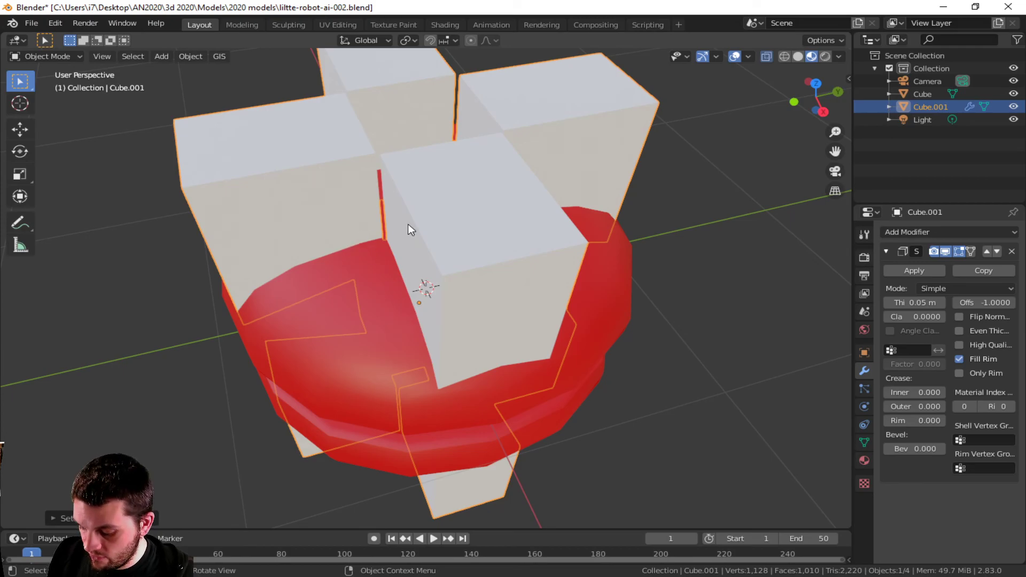
Step: Rotate the white blocks 45° about the global Z axis around their recentred origin
{"action": "key", "text": "r"}
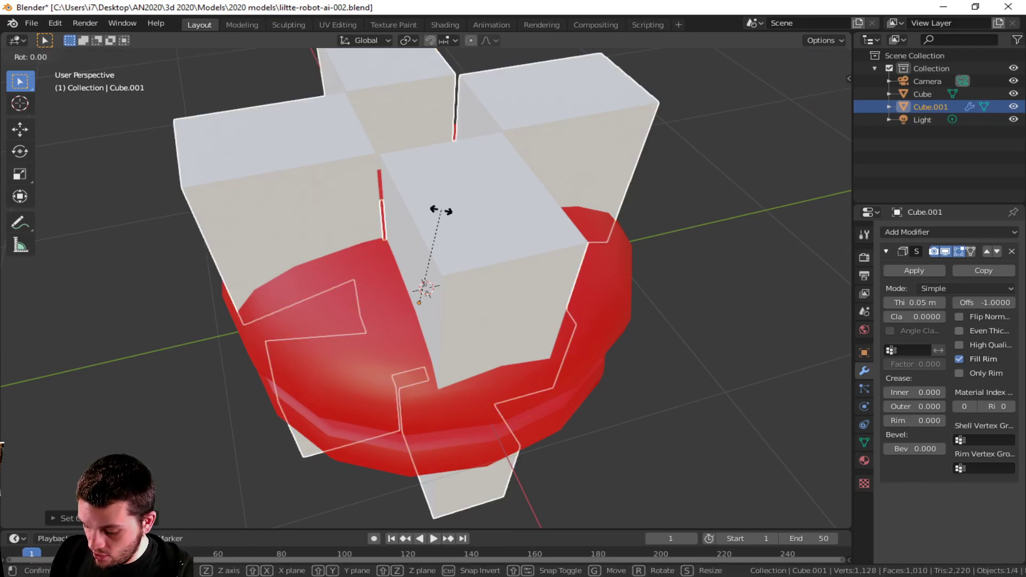
{"action": "type", "text": "z"}
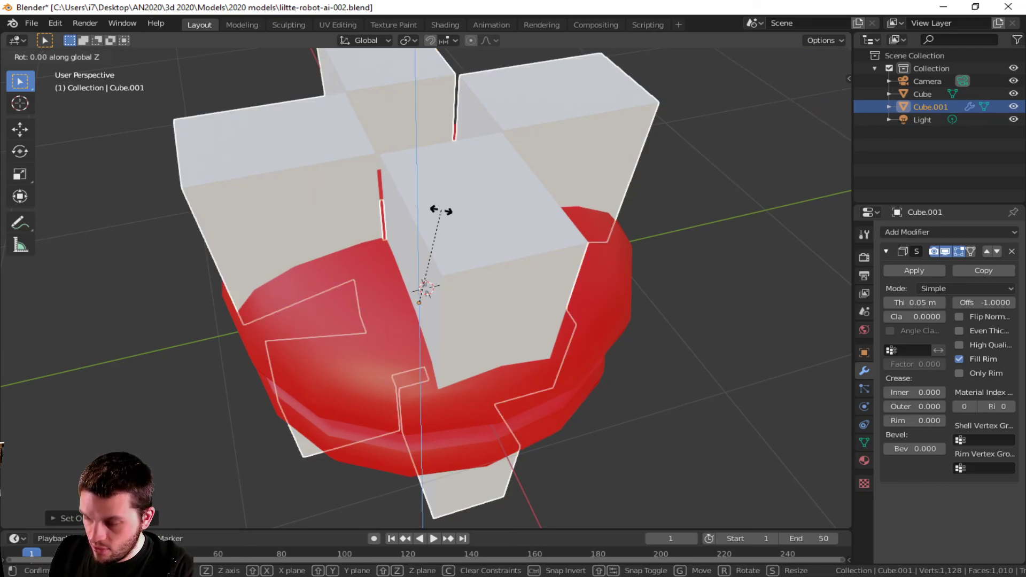
{"action": "type", "text": "45"}
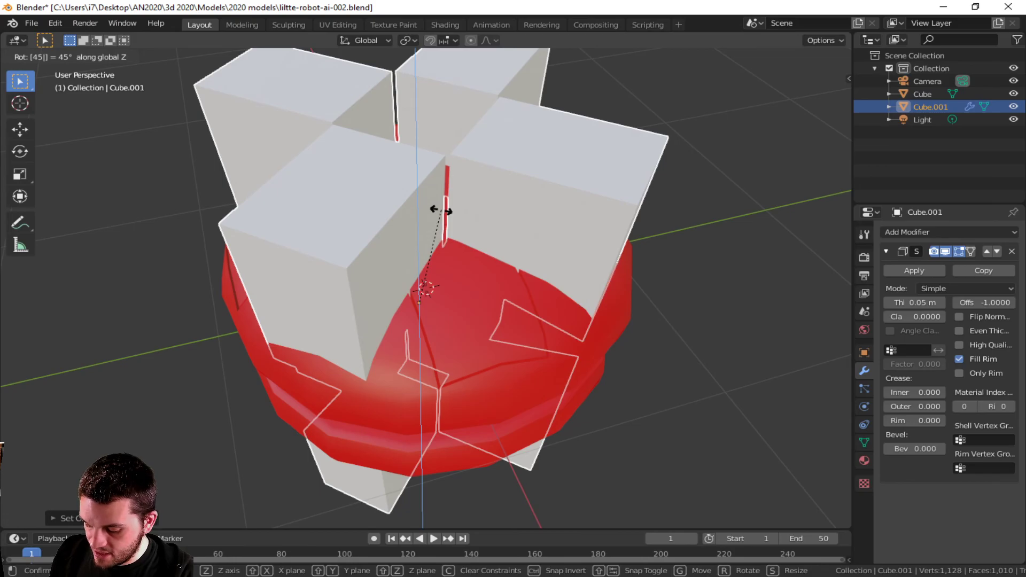
{"action": "key", "text": "Return"}
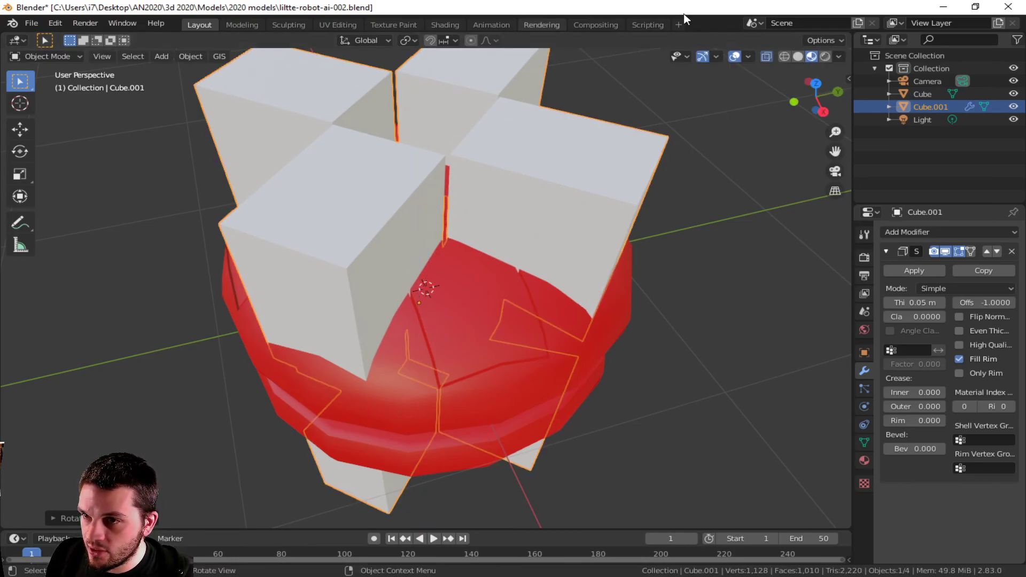
Step: Add a Boolean modifier set to Difference on the red body, using the white blocks as the cutting object
{"action": "left_click", "coordinate": [467, 287]}
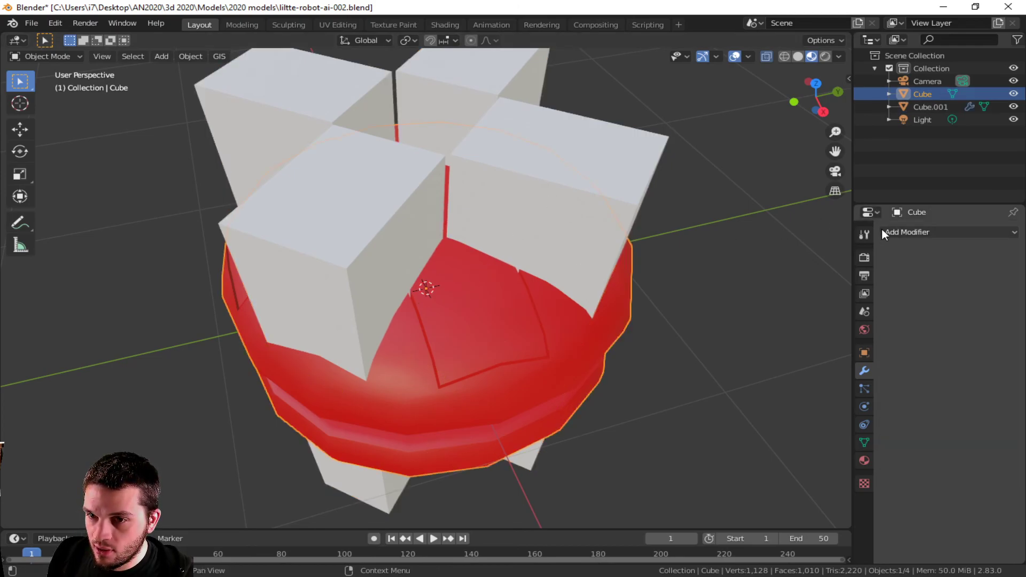
{"action": "left_click", "coordinate": [899, 228]}
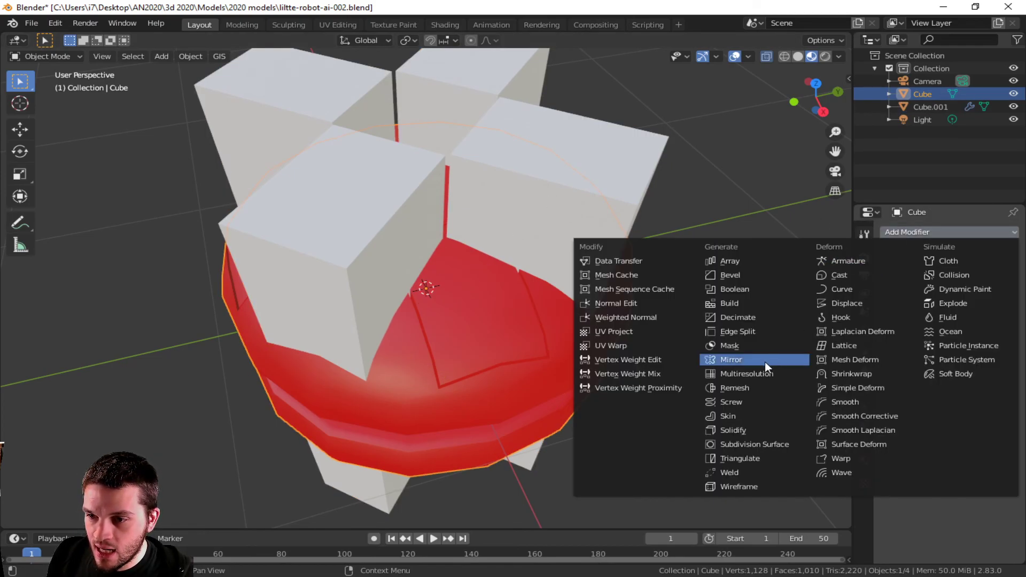
{"action": "left_click", "coordinate": [748, 286]}
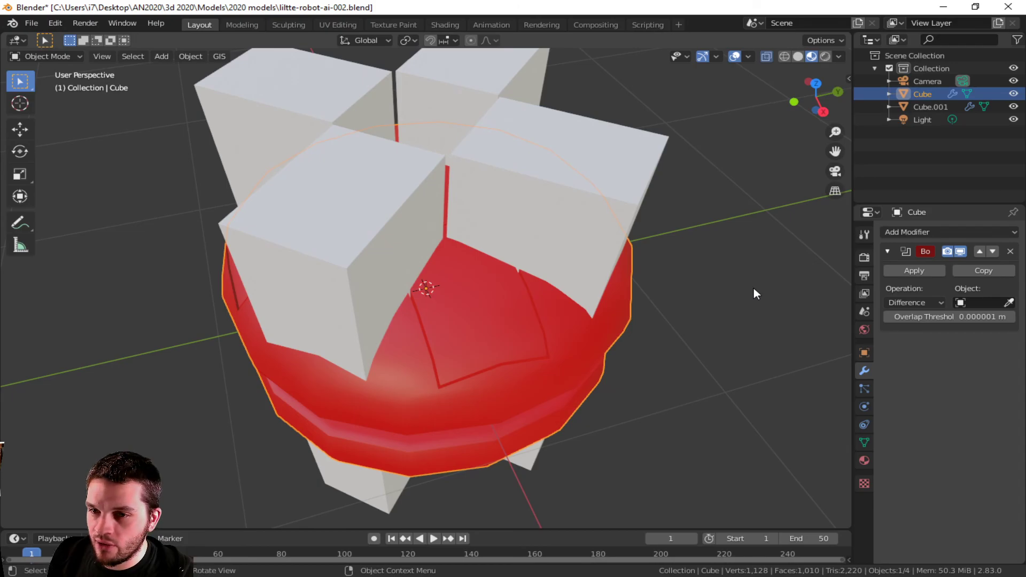
{"action": "left_click", "coordinate": [980, 302]}
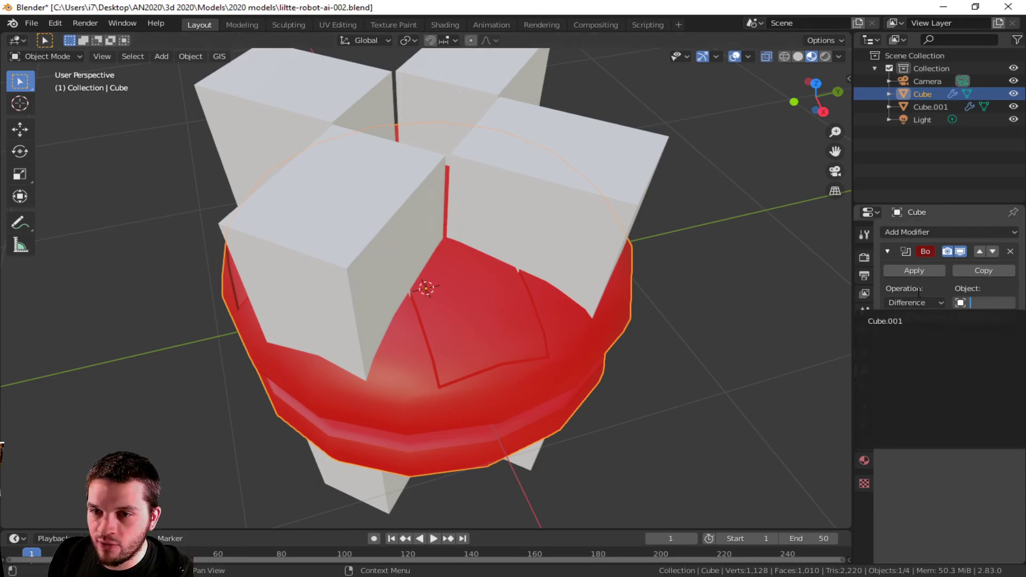
{"action": "left_click", "coordinate": [1008, 302]}
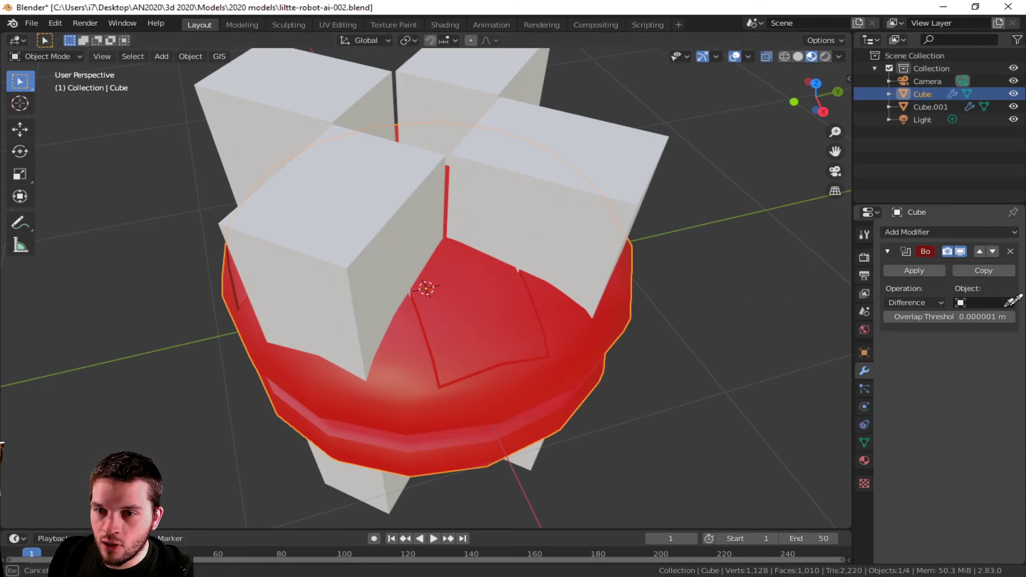
{"action": "left_click", "coordinate": [614, 207]}
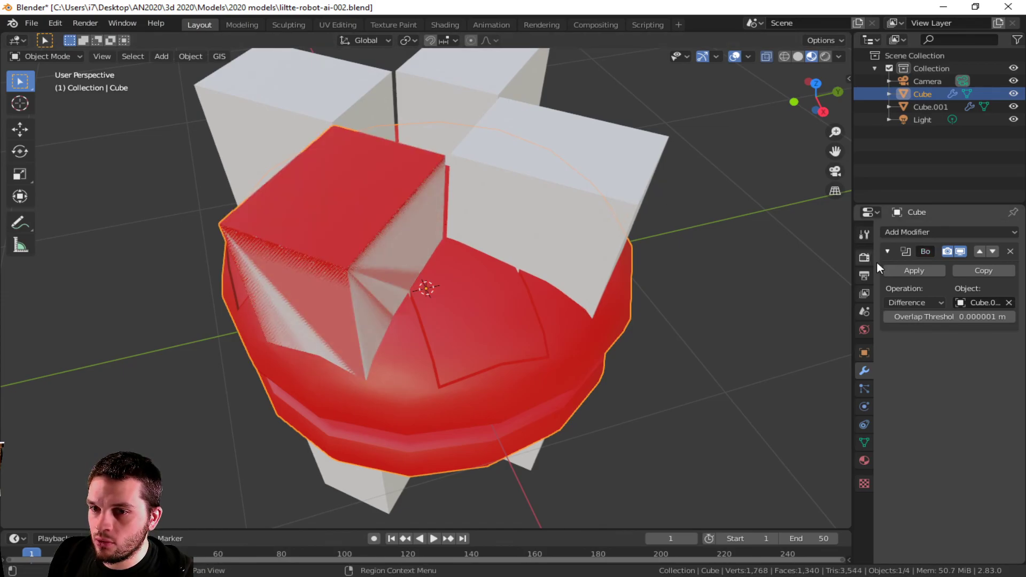
Step: Examine the red body's new Boolean cut and its overlap with the rotated white blocks from the side
{"action": "left_click", "coordinate": [505, 345]}
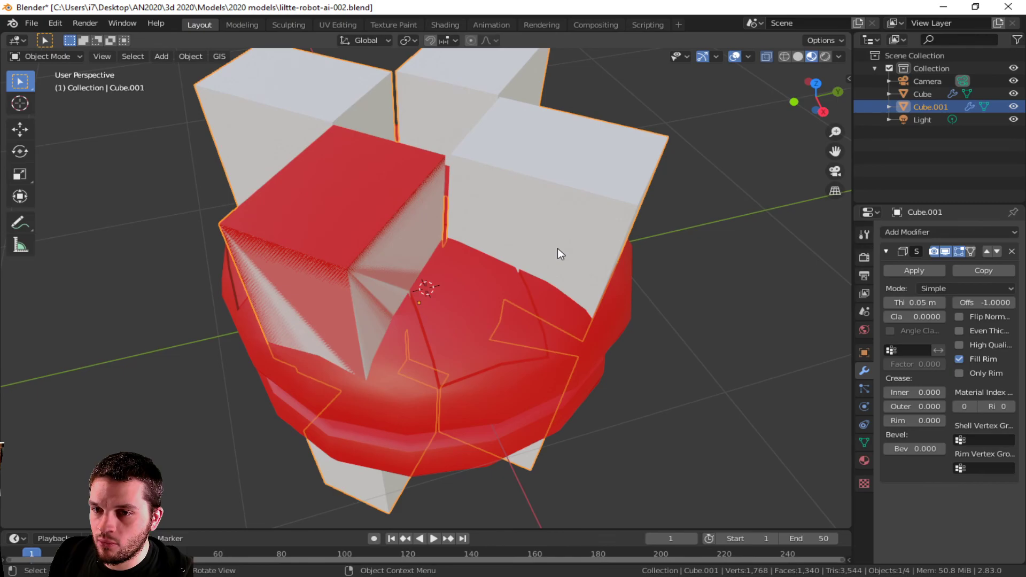
{"action": "left_click", "coordinate": [512, 345]}
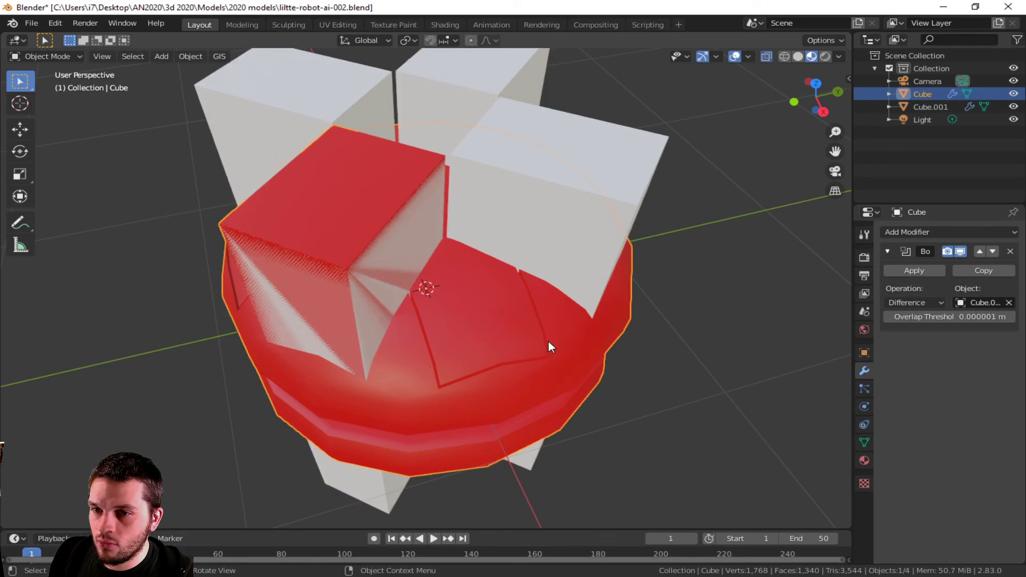
{"action": "left_click", "coordinate": [656, 193]}
{"action": "right_click", "coordinate": [523, 316]}
{"action": "middle_click_drag", "start_coordinate": [573, 344], "coordinate": [439, 274]}
{"action": "left_click", "coordinate": [708, 303]}
{"action": "left_click", "coordinate": [423, 182]}
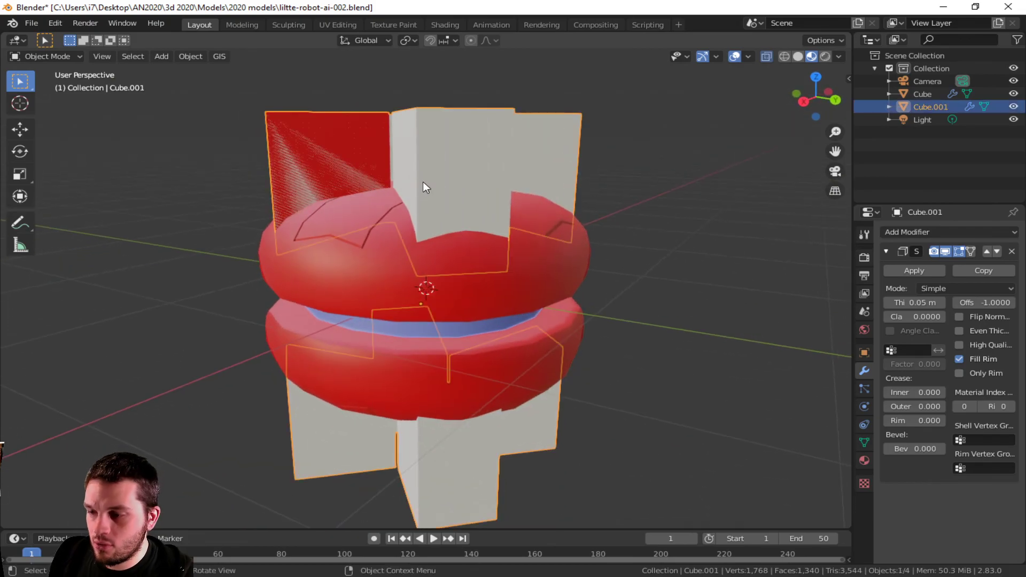
{"action": "key", "text": "g"}
{"action": "right_click", "coordinate": [491, 176]}
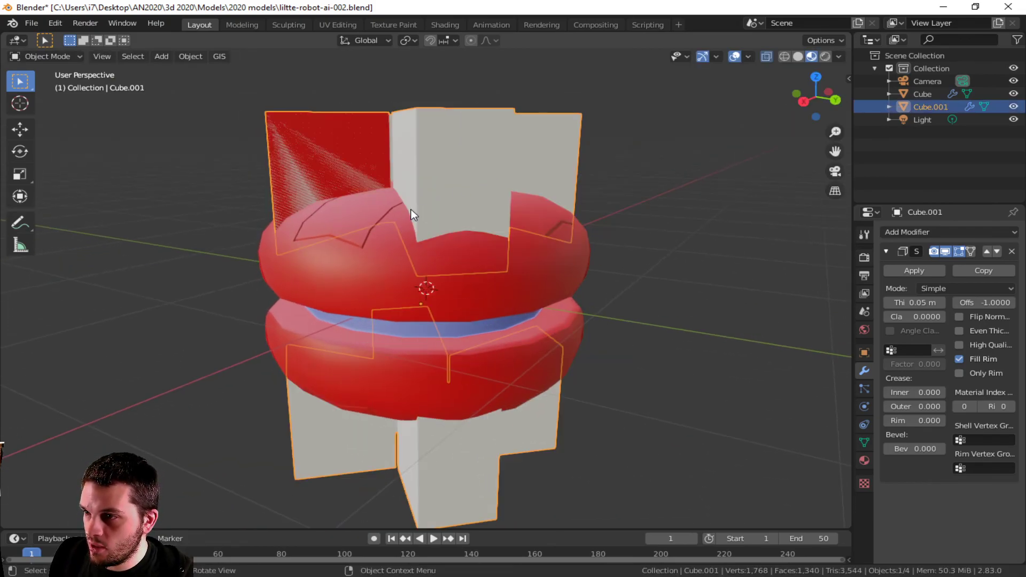
Step: Apply the red body's Boolean Difference and check the cut with the white blocks temporarily hidden
{"action": "middle_click_drag", "start_coordinate": [415, 215], "coordinate": [476, 279]}
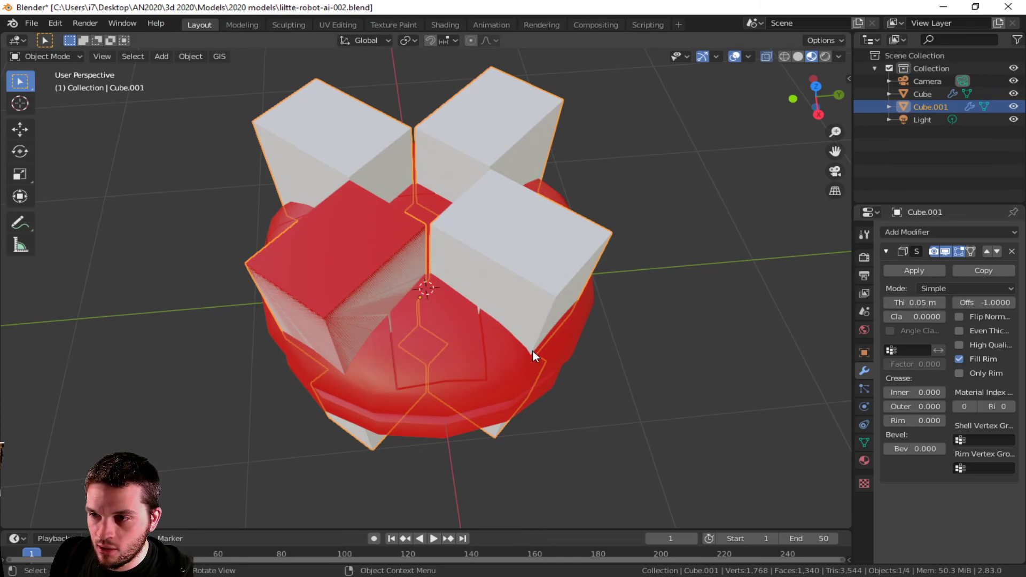
{"action": "left_click", "coordinate": [447, 382]}
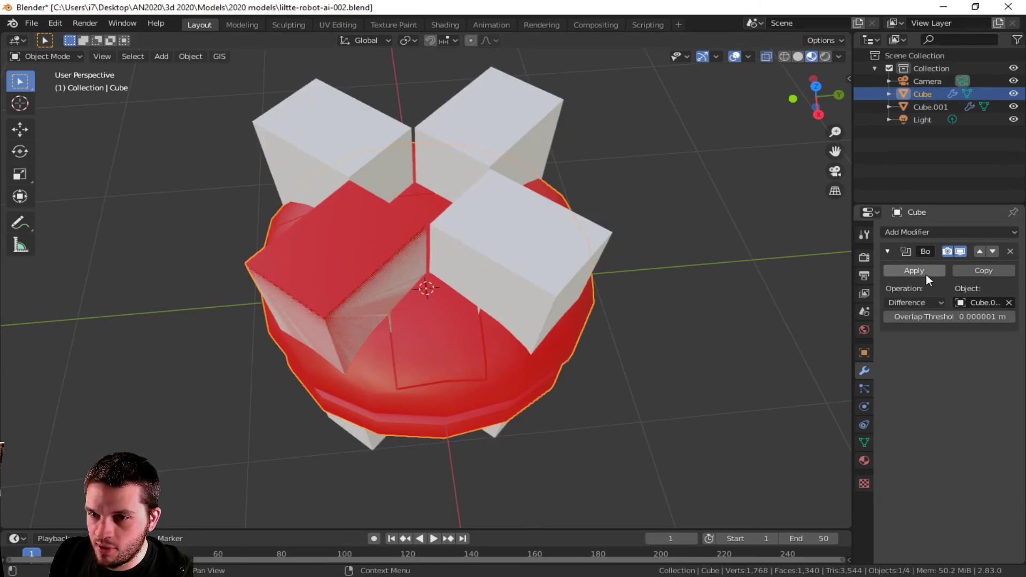
{"action": "left_click", "coordinate": [914, 271]}
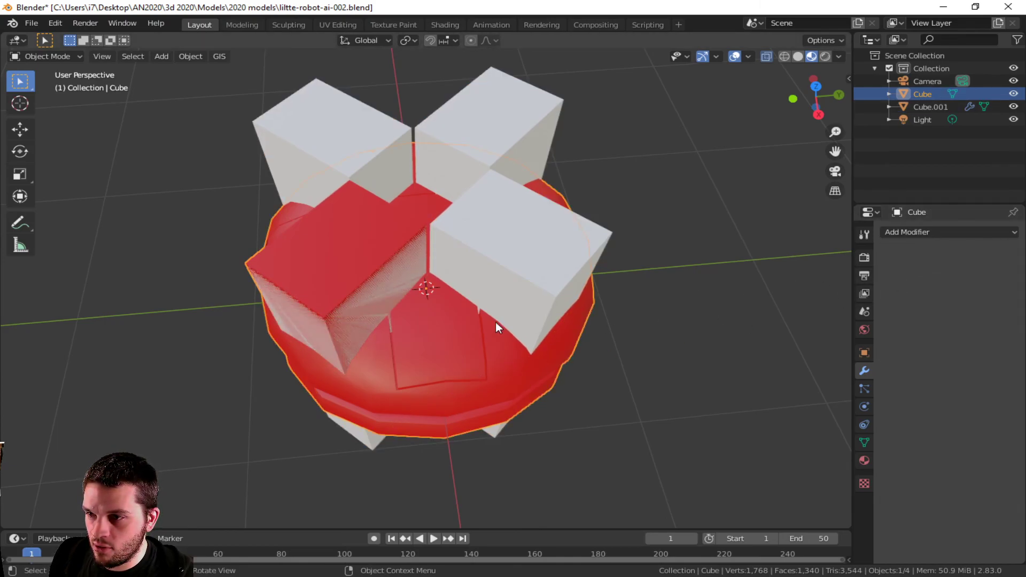
{"action": "left_click", "coordinate": [511, 273]}
{"action": "key", "text": "h"}
{"action": "right_click", "coordinate": [424, 290]}
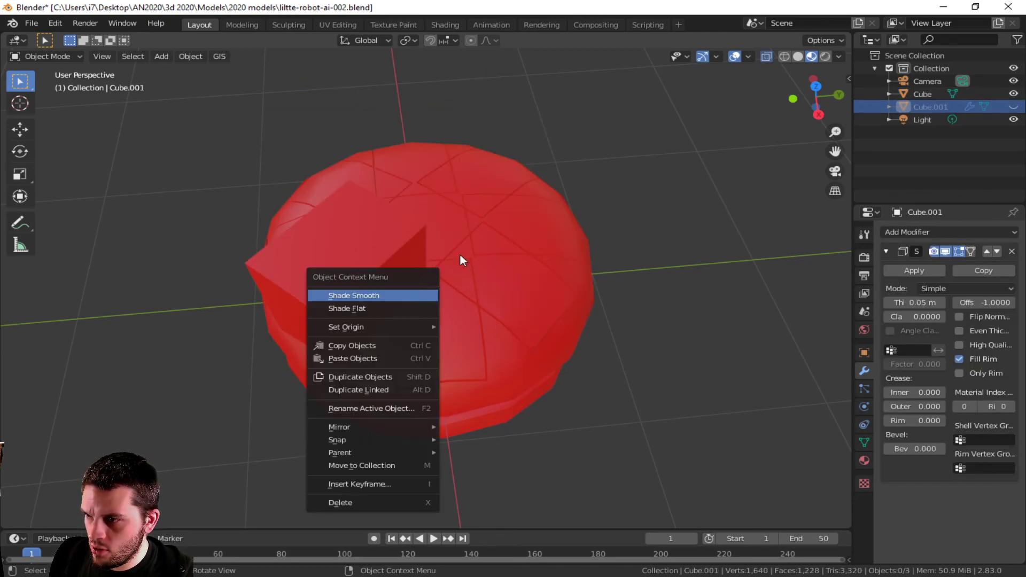
{"action": "middle_click_drag", "start_coordinate": [509, 342], "coordinate": [612, 316]}
{"action": "key", "text": "alt+h"}
{"action": "left_click", "coordinate": [606, 312]}
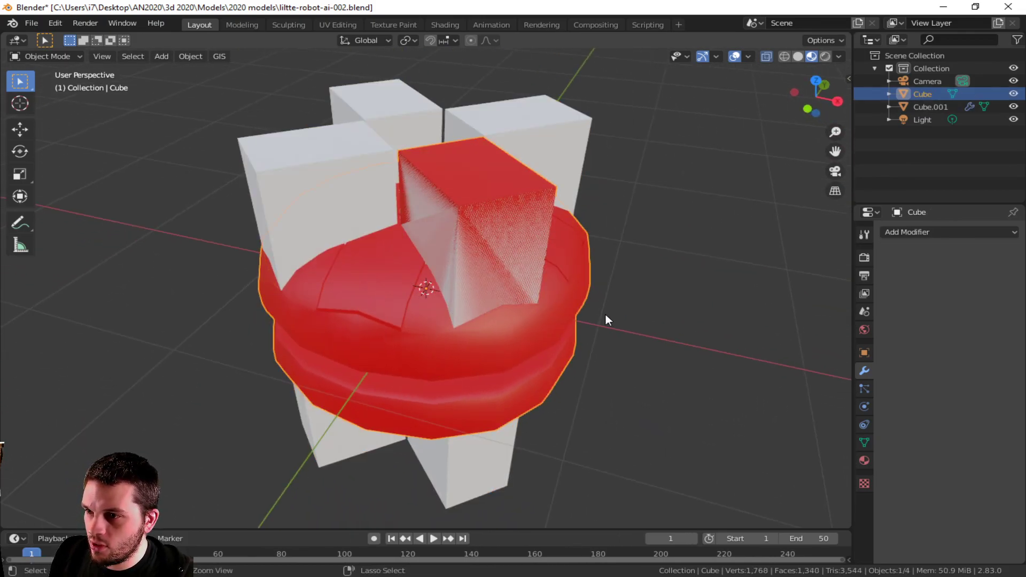
Step: Undo applying the Boolean modifier on the red body
{"action": "left_click", "coordinate": [502, 221]}
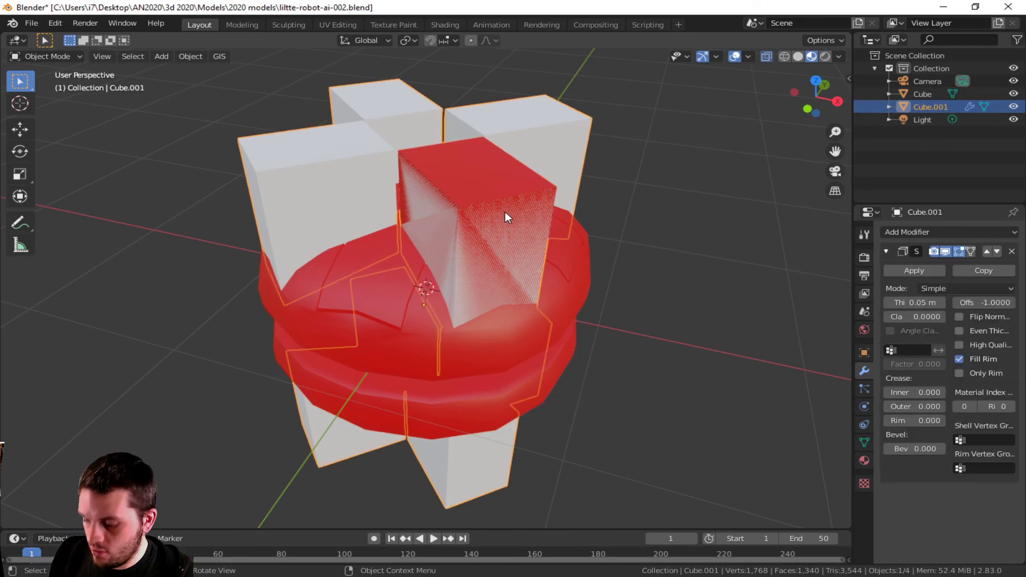
{"action": "key", "text": "g"}
{"action": "key", "text": "Escape"}
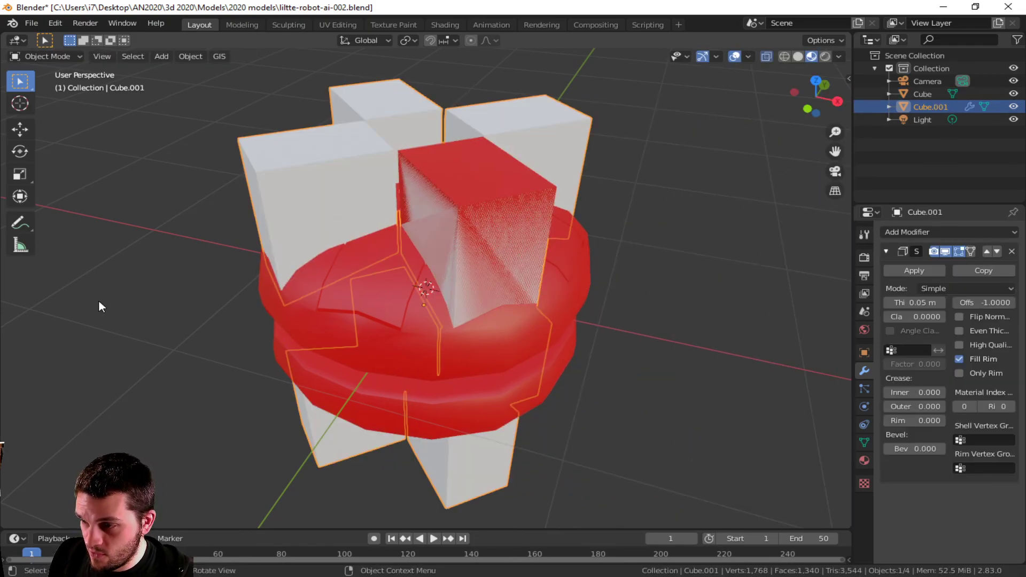
{"action": "left_click", "coordinate": [550, 372]}
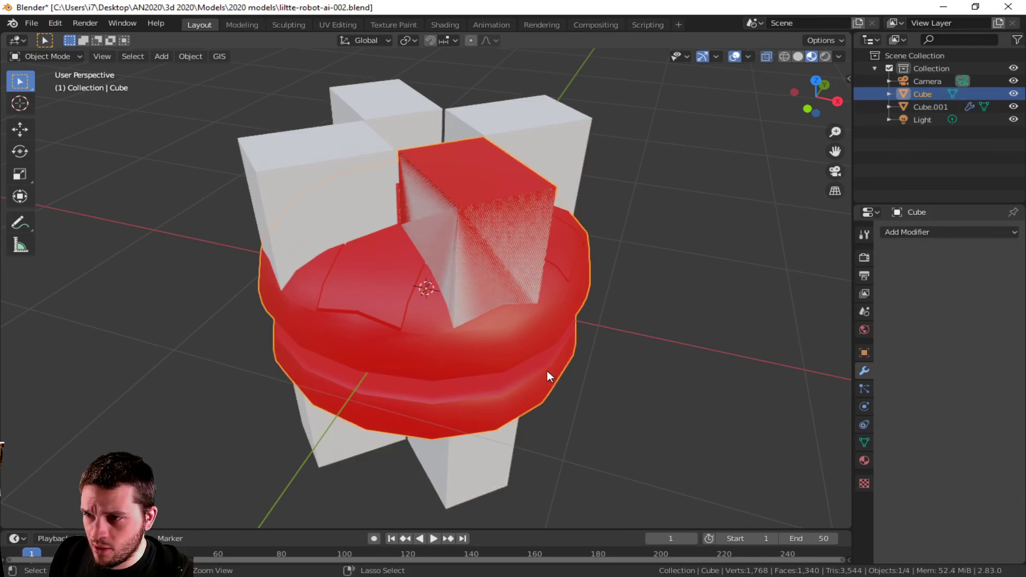
{"action": "left_click", "coordinate": [420, 271]}
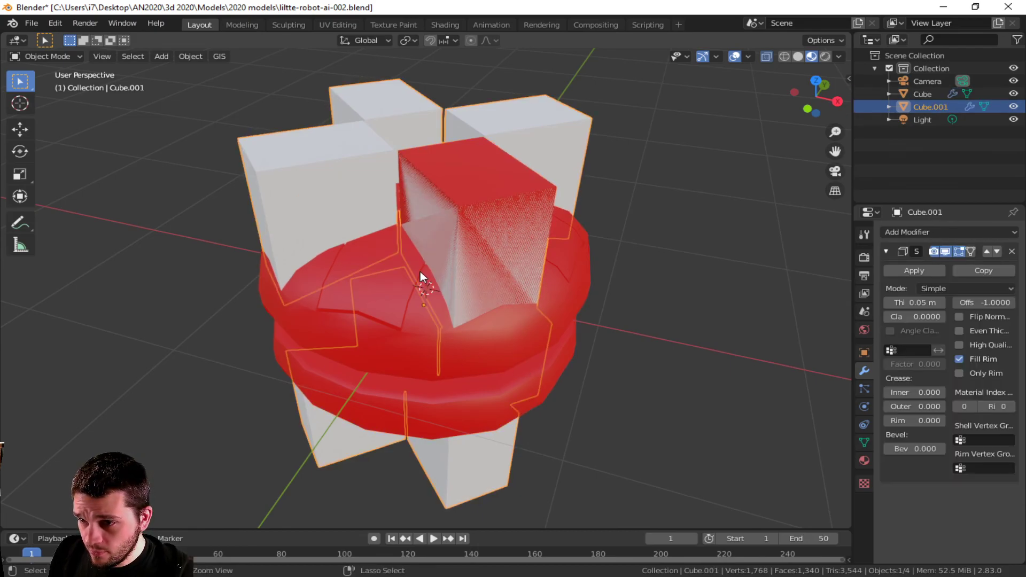
{"action": "left_click", "coordinate": [420, 271]}
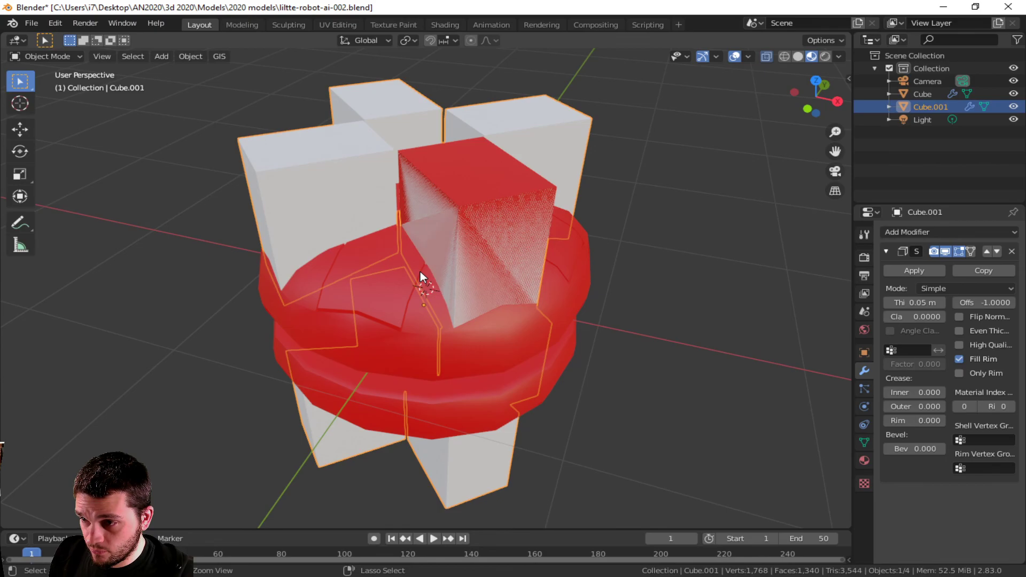
Step: Try moving the white blocks away from the red body along the floor, and undo the move
{"action": "left_click", "coordinate": [467, 201]}
{"action": "key", "text": "g"}
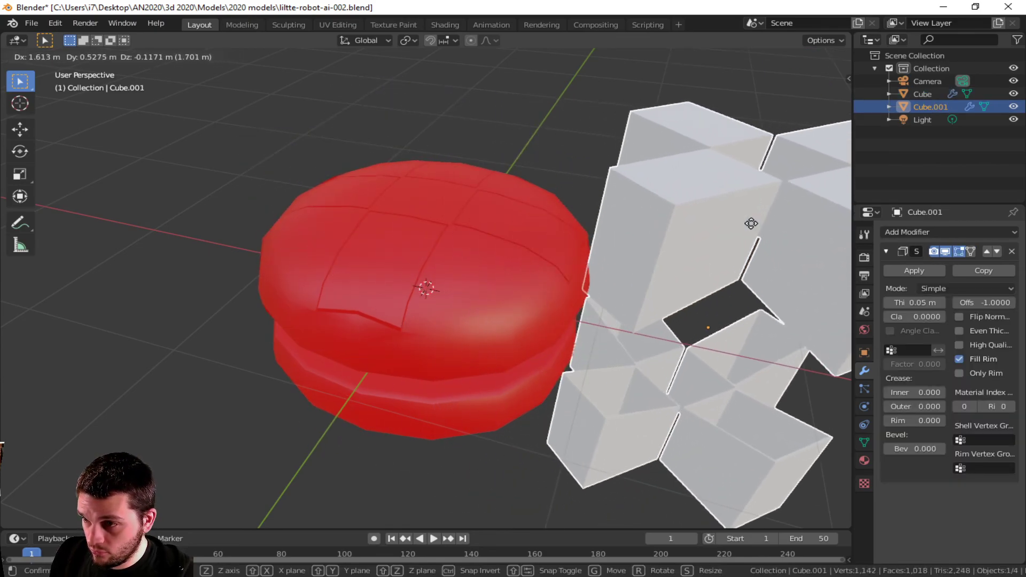
{"action": "left_click", "coordinate": [753, 227]}
{"action": "key", "text": "ctrl+z"}
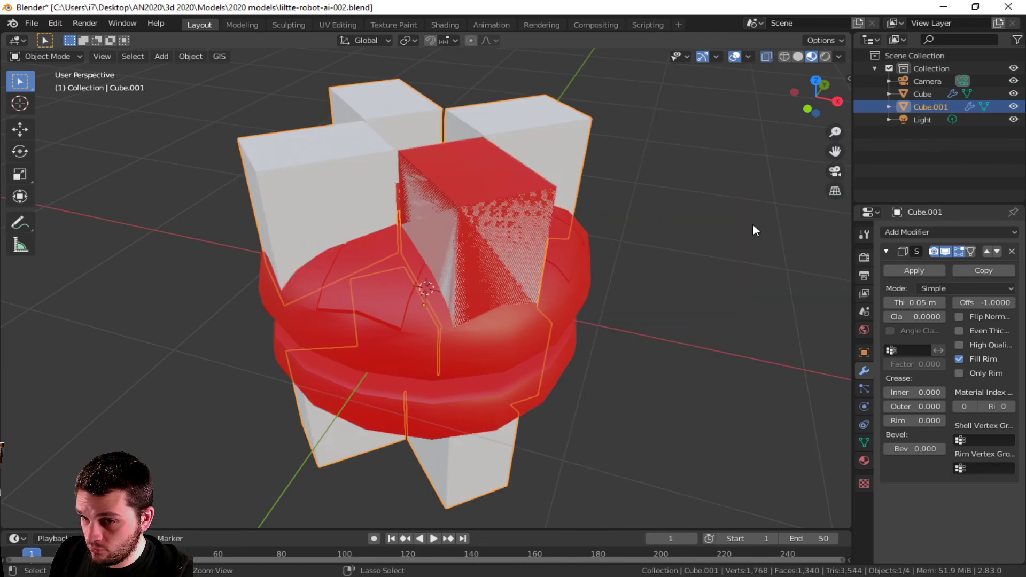
Step: Clear the cutting object from the red body's Boolean modifier and hide the white blocks
{"action": "left_click", "coordinate": [392, 313]}
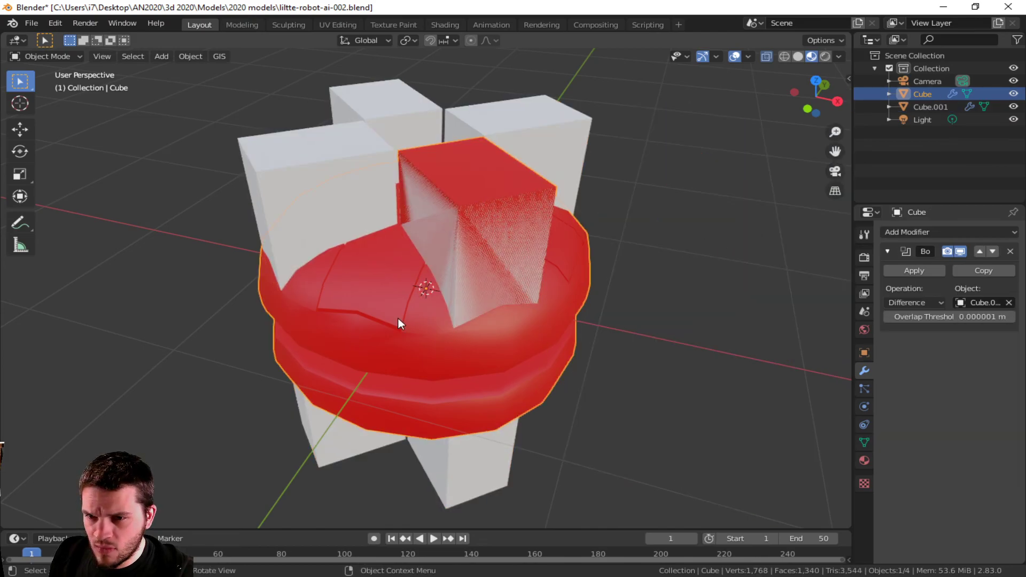
{"action": "left_click", "coordinate": [1009, 303]}
{"action": "left_click", "coordinate": [1009, 303]}
{"action": "left_click", "coordinate": [707, 229]}
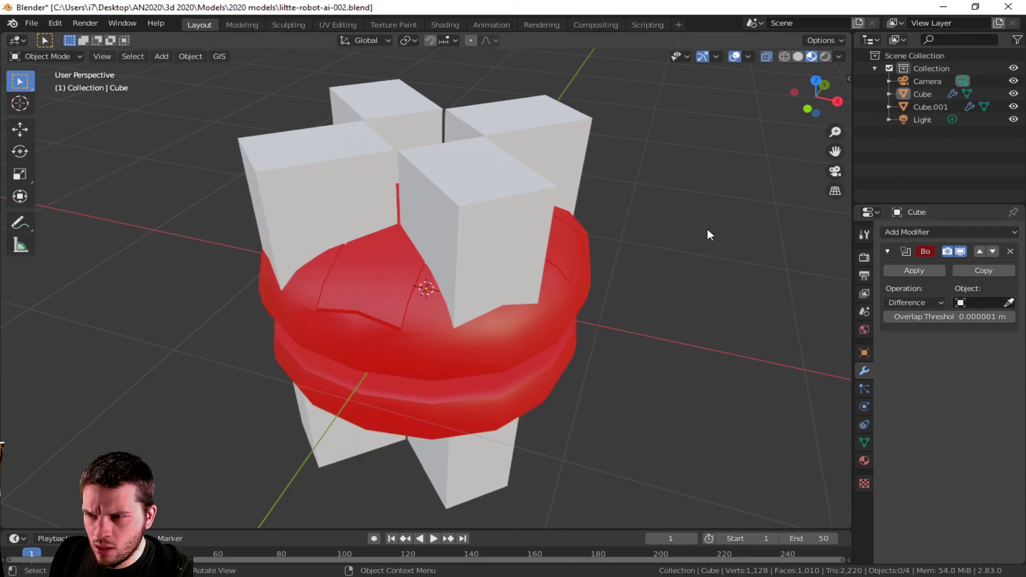
{"action": "middle_click_drag", "start_coordinate": [715, 264], "coordinate": [538, 216]}
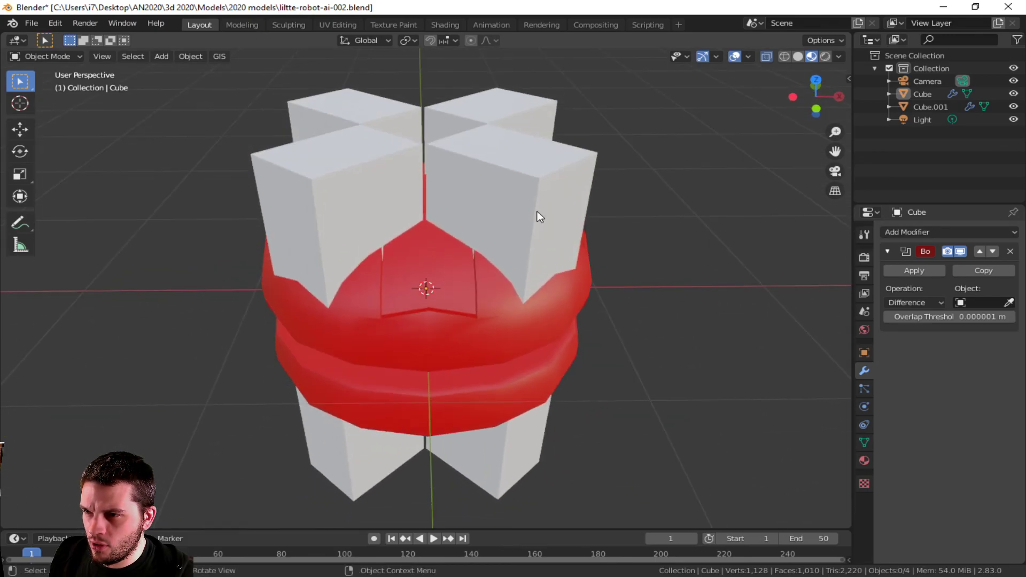
{"action": "left_click", "coordinate": [537, 213]}
{"action": "key", "text": "h"}
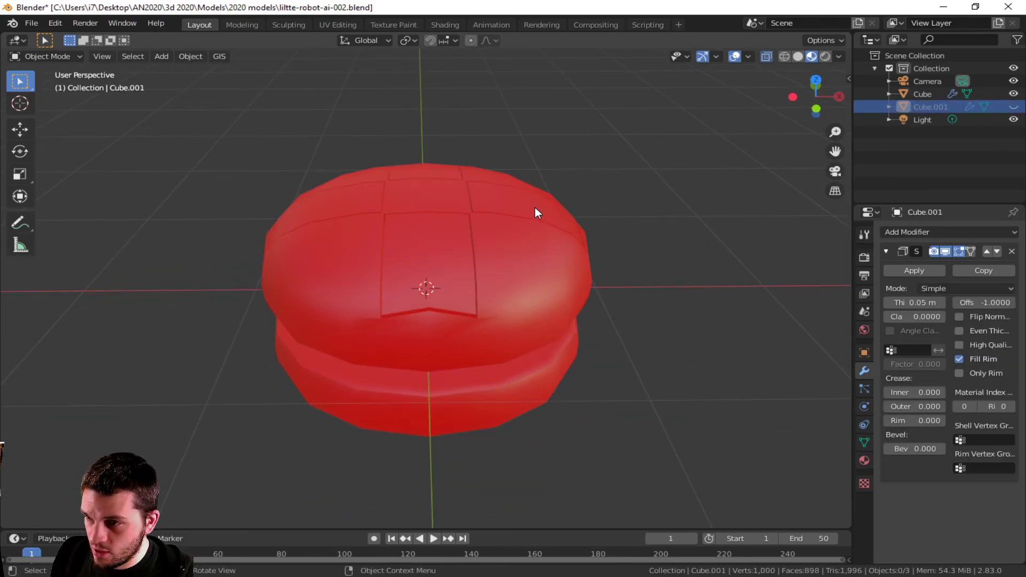
Step: Assign Cube.001 as the red body's Boolean object again and examine the cut from several sides
{"action": "left_click", "coordinate": [425, 264]}
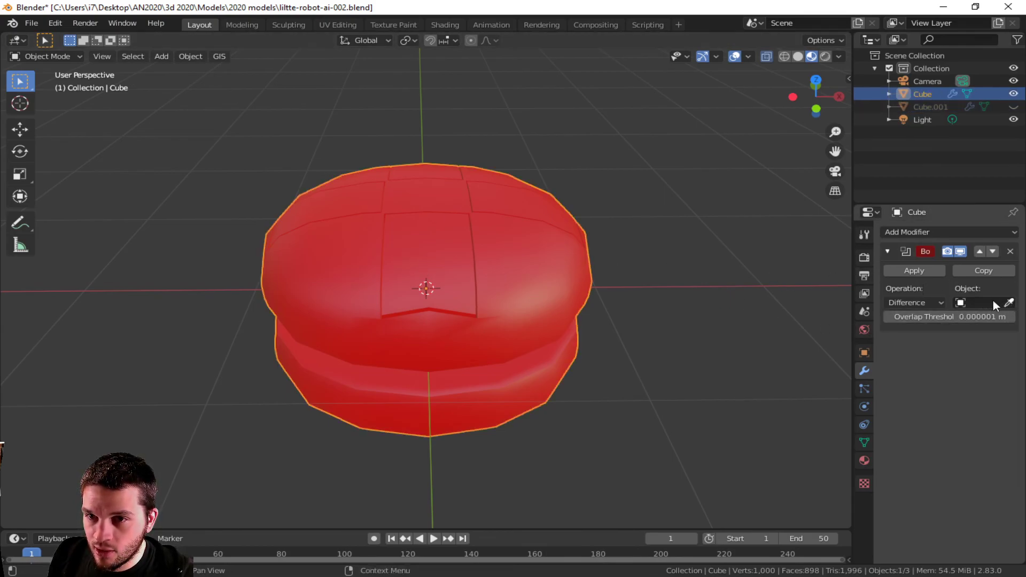
{"action": "left_click", "coordinate": [978, 301]}
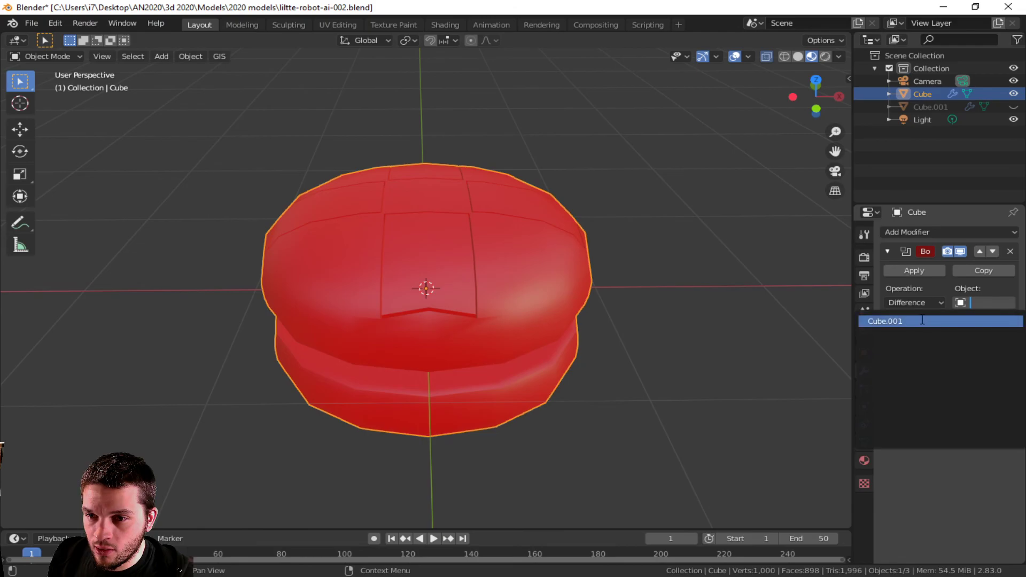
{"action": "left_click", "coordinate": [920, 319]}
{"action": "right_click", "coordinate": [556, 251]}
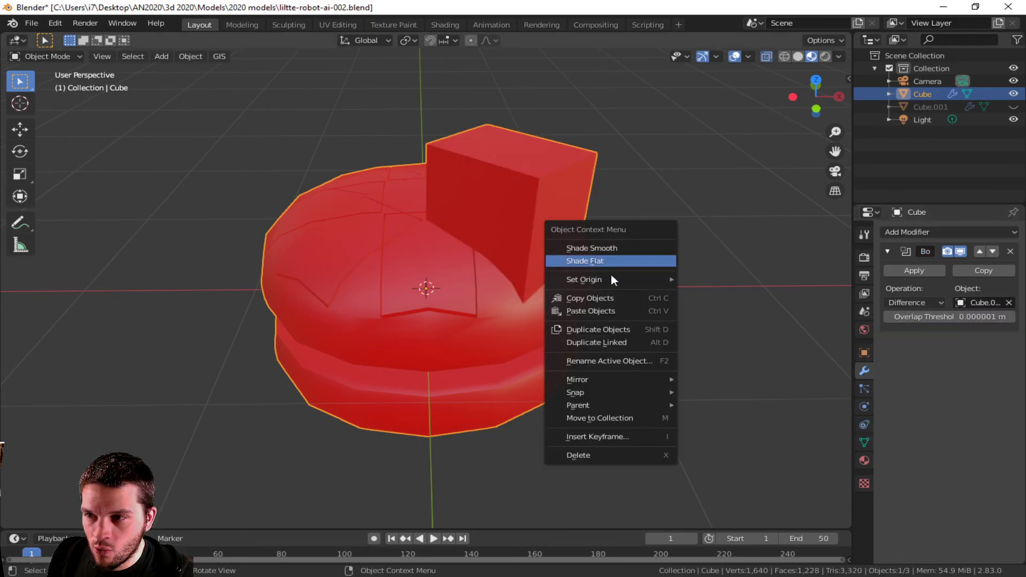
{"action": "middle_click_drag", "start_coordinate": [777, 166], "coordinate": [450, 244]}
{"action": "scroll", "coordinate": [412, 232], "scroll_direction": "up", "scroll_amount": 4}
{"action": "middle_click_drag", "start_coordinate": [265, 219], "coordinate": [845, 232]}
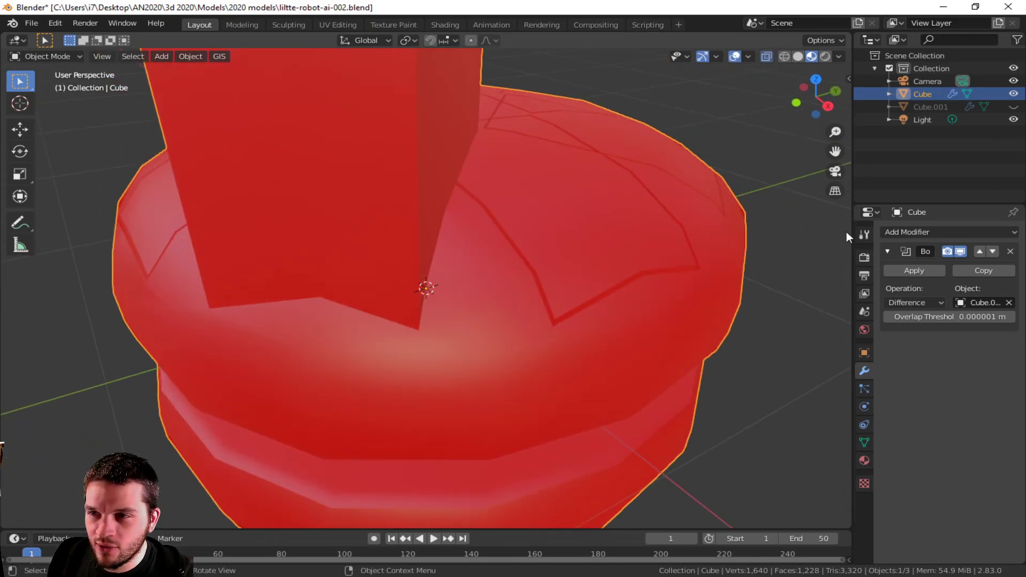
{"action": "scroll", "coordinate": [514, 194], "scroll_direction": "down", "scroll_amount": 1}
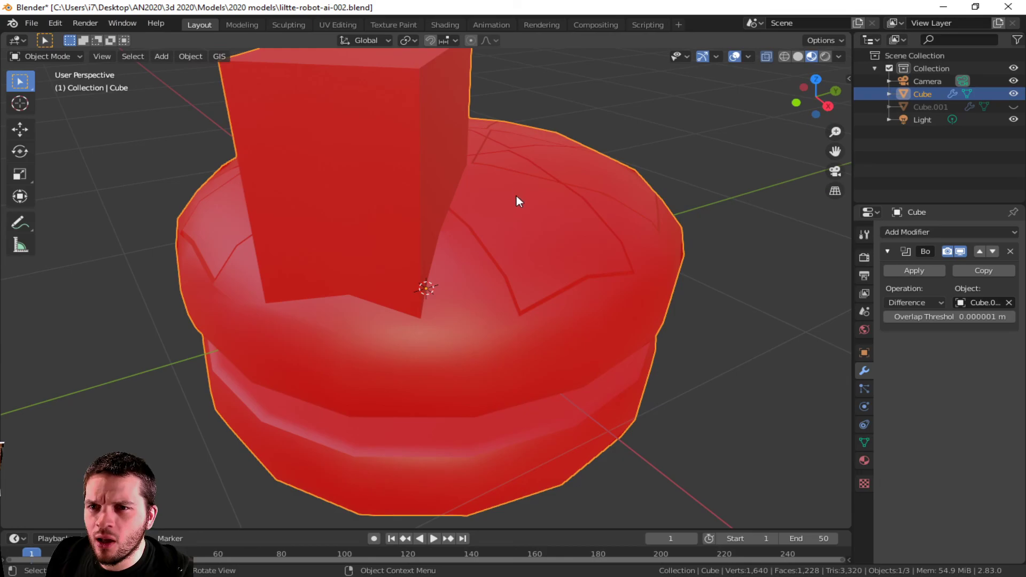
Step: Show the white blocks, clear the Boolean's object, and move the upper block nearest the view slightly up along Z within its mesh
{"action": "left_click", "coordinate": [1013, 107]}
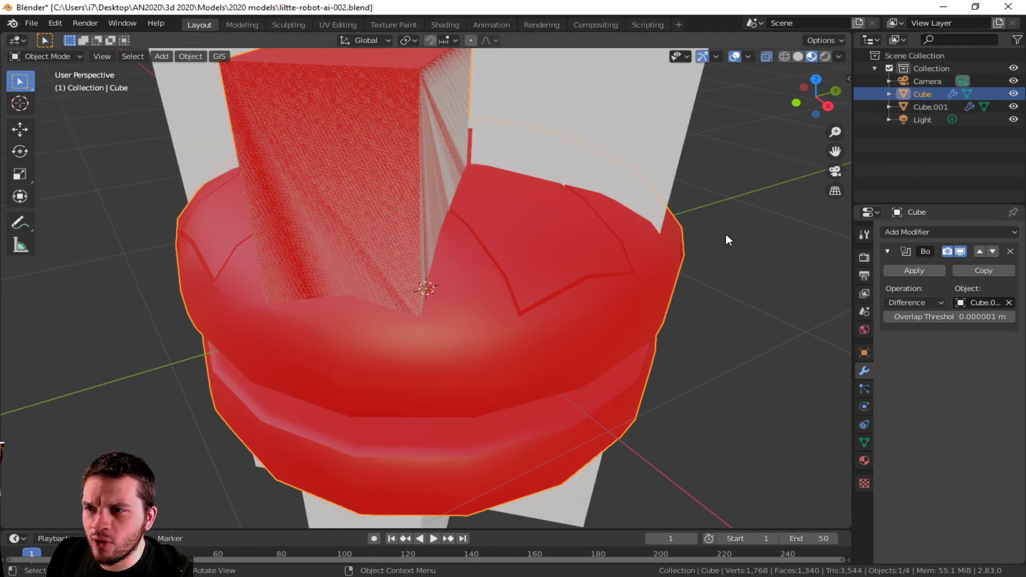
{"action": "left_click", "coordinate": [1010, 303]}
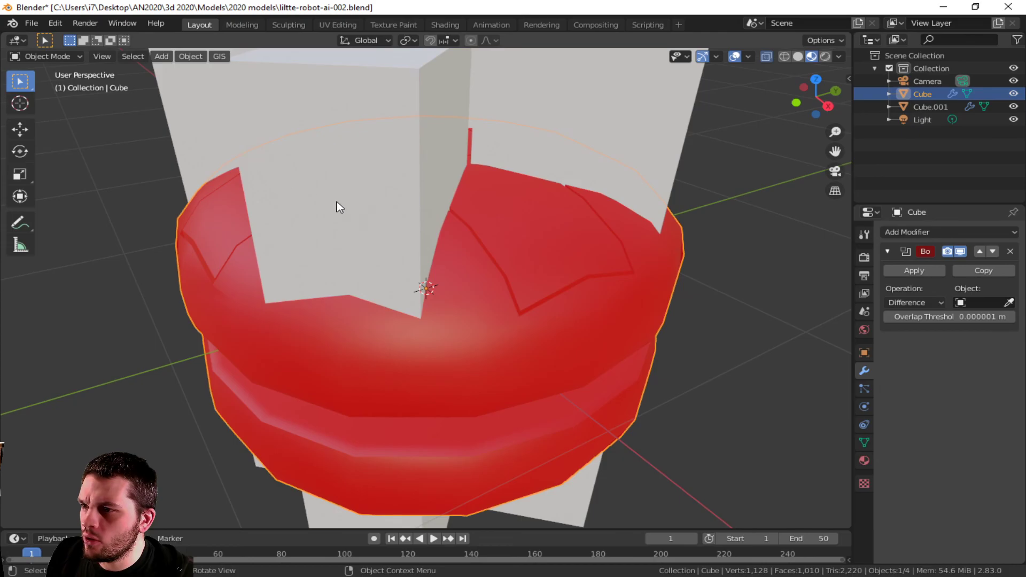
{"action": "left_click", "coordinate": [340, 204]}
{"action": "key", "text": "Tab"}
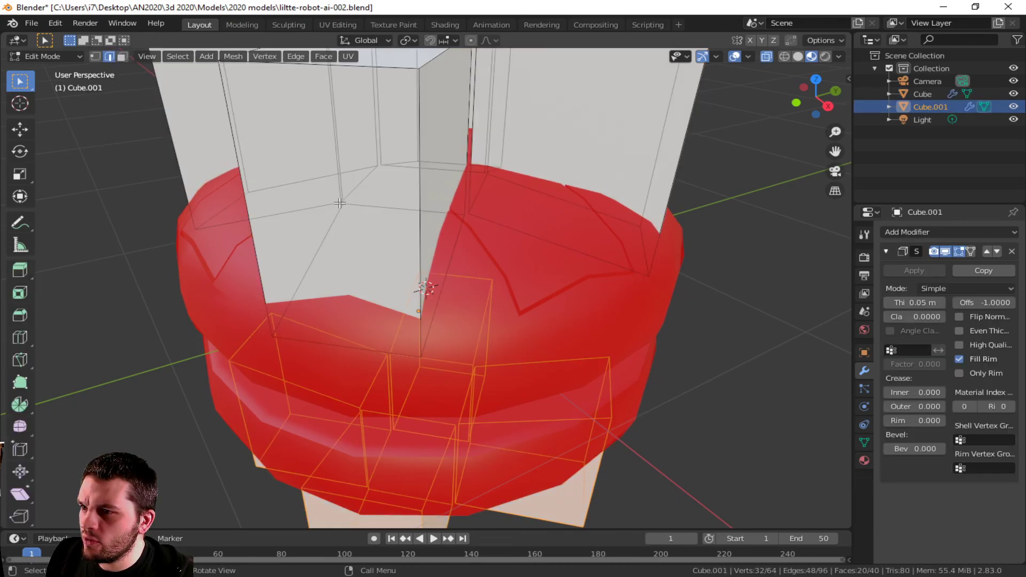
{"action": "left_click", "coordinate": [347, 209]}
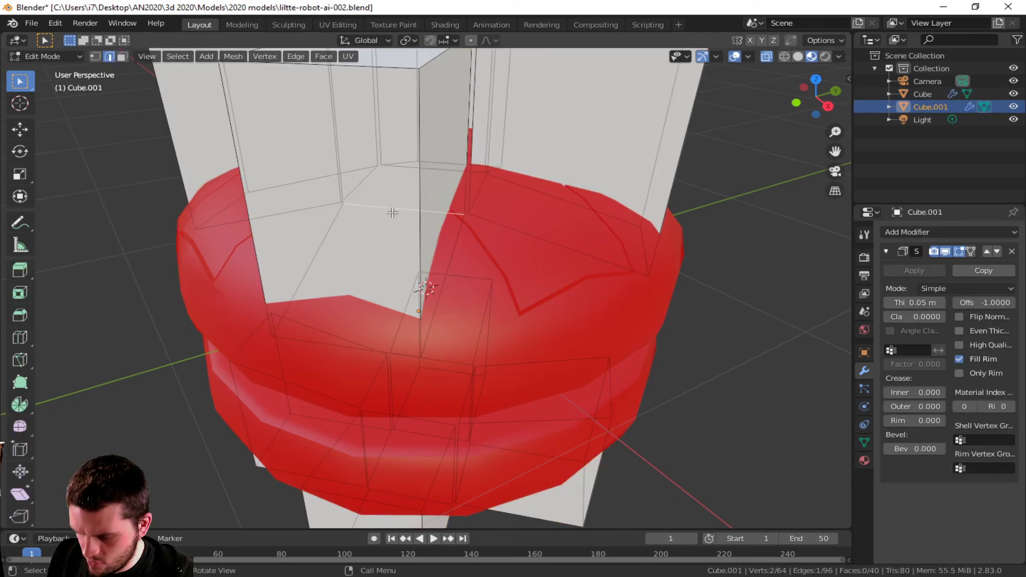
{"action": "key", "text": "l"}
{"action": "scroll", "coordinate": [388, 210], "scroll_direction": "down", "scroll_amount": 3}
{"action": "right_click", "coordinate": [389, 242]}
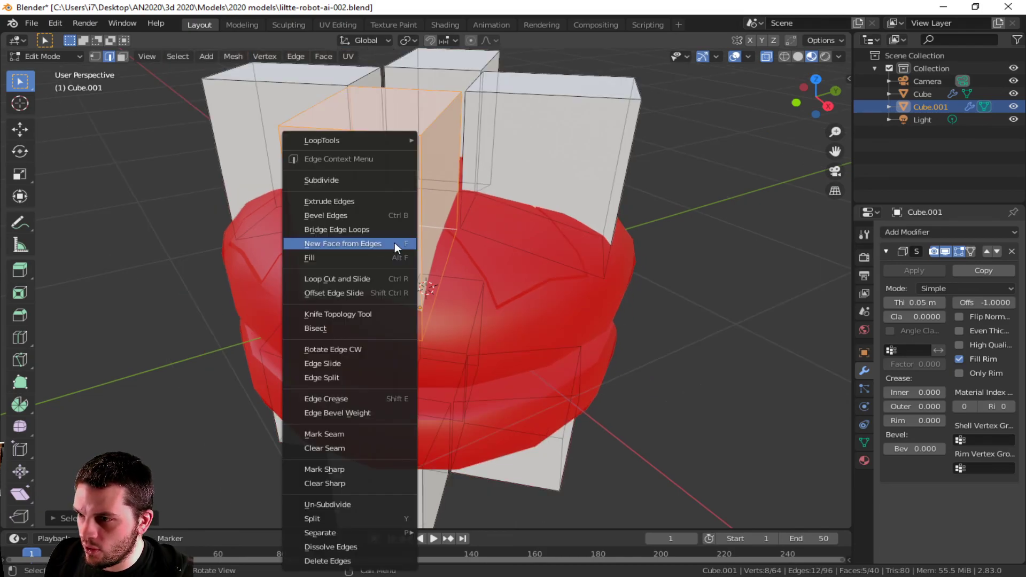
{"action": "key", "text": "g"}
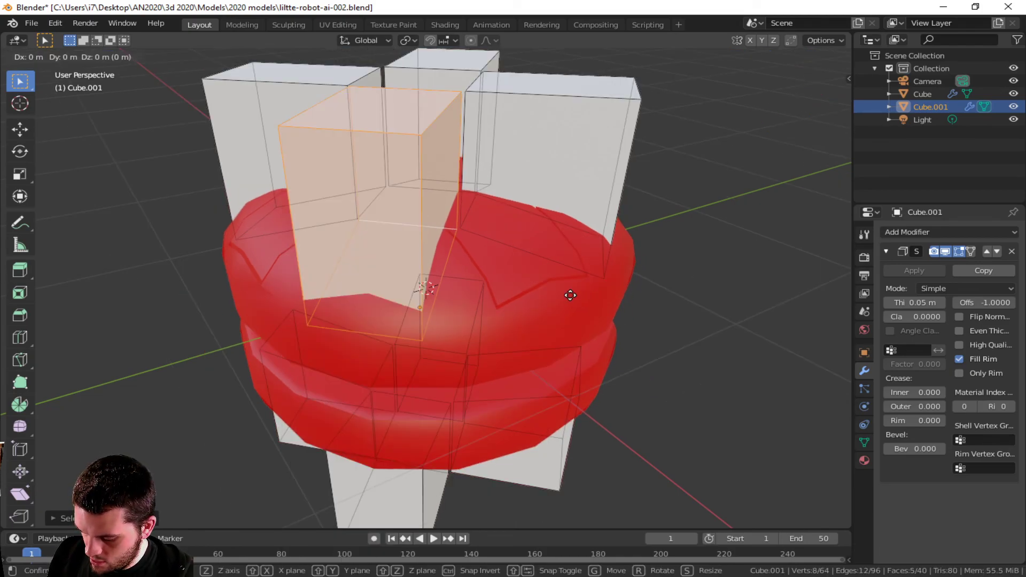
{"action": "key", "text": "z"}
{"action": "left_click", "coordinate": [571, 284]}
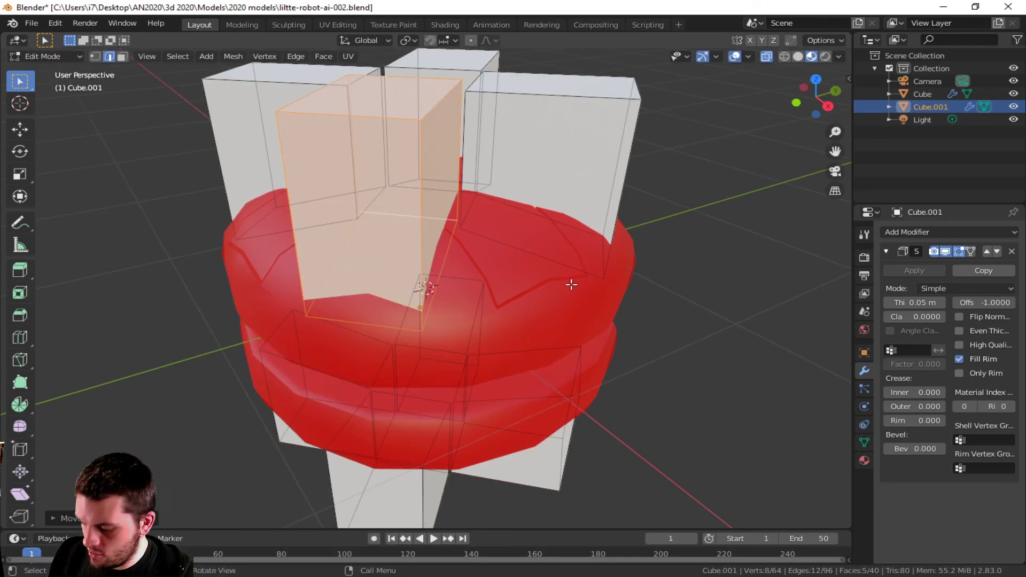
{"action": "key", "text": "Tab"}
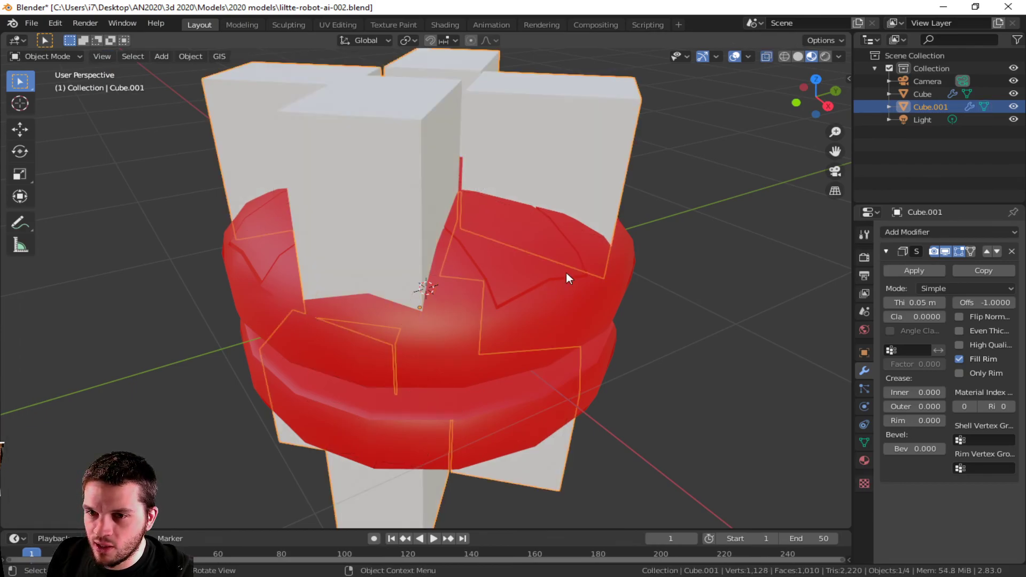
Step: Set the adjusted white blocks as the cutting object of the red body's Boolean Difference
{"action": "left_click", "coordinate": [456, 306]}
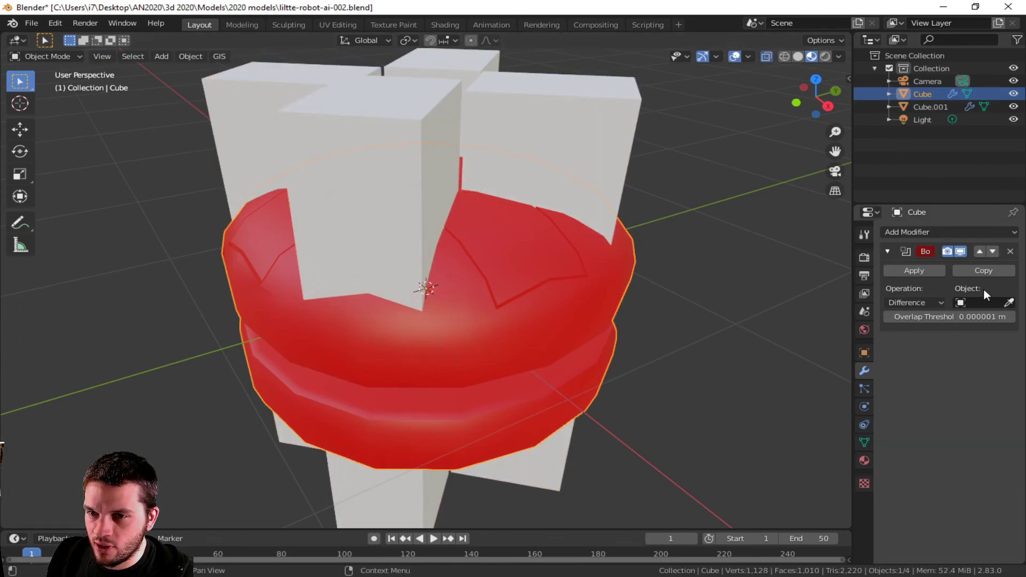
{"action": "left_click", "coordinate": [1008, 303]}
{"action": "left_click", "coordinate": [584, 155]}
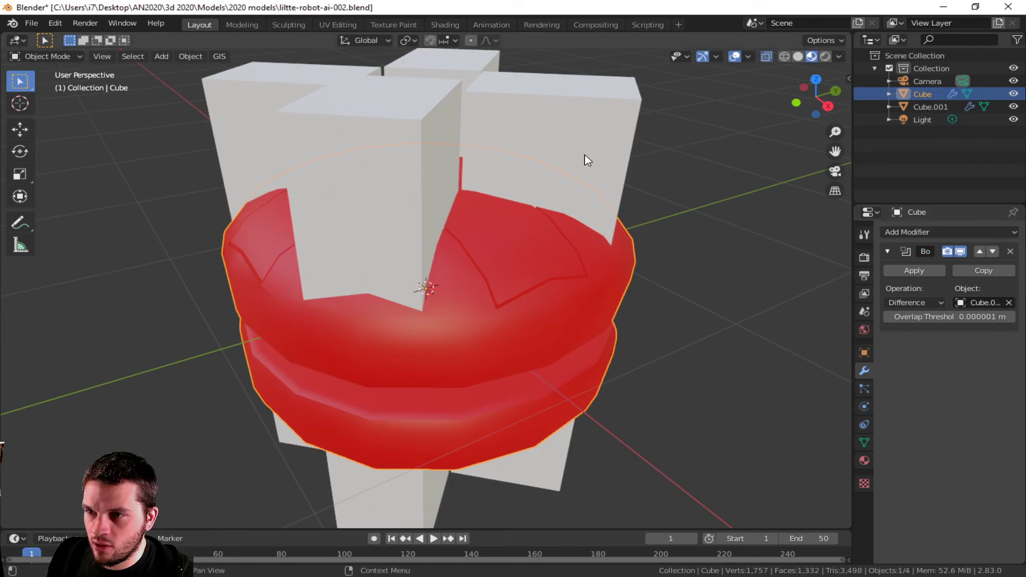
Step: Hide the white blocks, check the grooves from above, and apply the red body's Boolean modifier
{"action": "left_click", "coordinate": [595, 142]}
{"action": "key", "text": "h"}
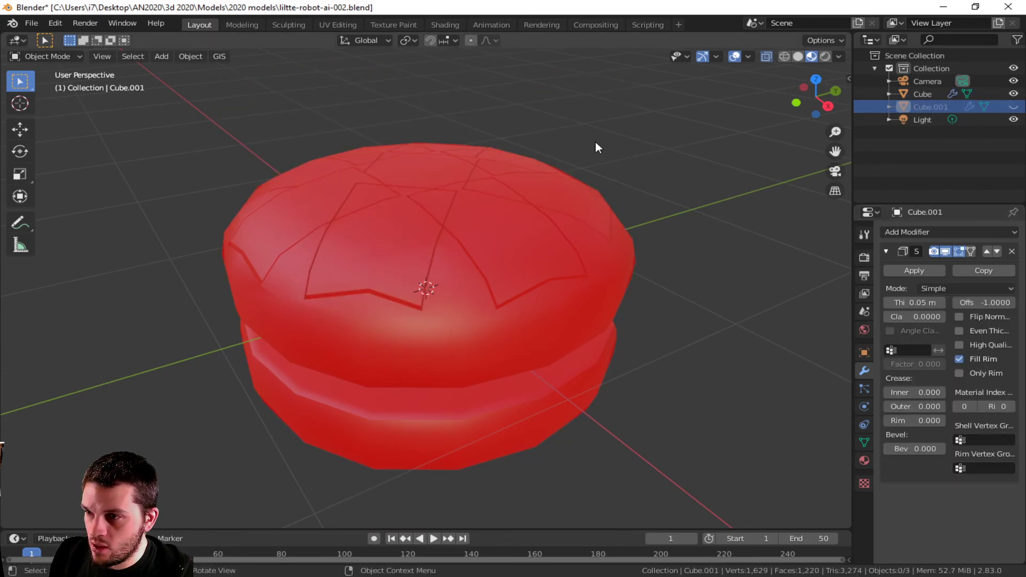
{"action": "middle_click_drag", "start_coordinate": [674, 226], "coordinate": [564, 305]}
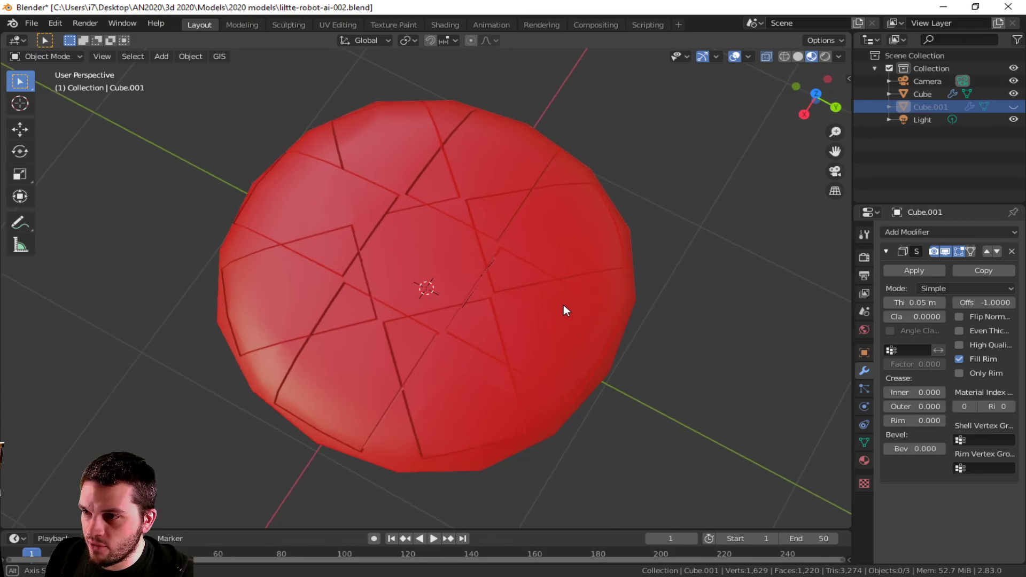
{"action": "left_click", "coordinate": [528, 321]}
{"action": "left_click", "coordinate": [901, 274]}
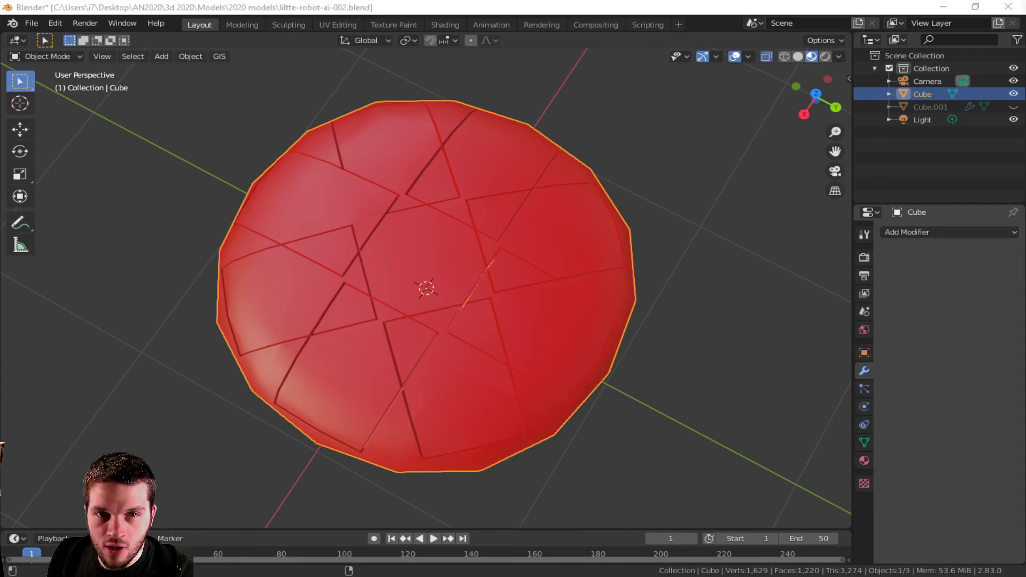
Step: Save the model as a new incremented version, liltte-robot-ai-003.blend
{"action": "key", "text": "ctrl+shift+s"}
{"action": "left_click_drag", "start_coordinate": [607, 9], "coordinate": [471, 24]}
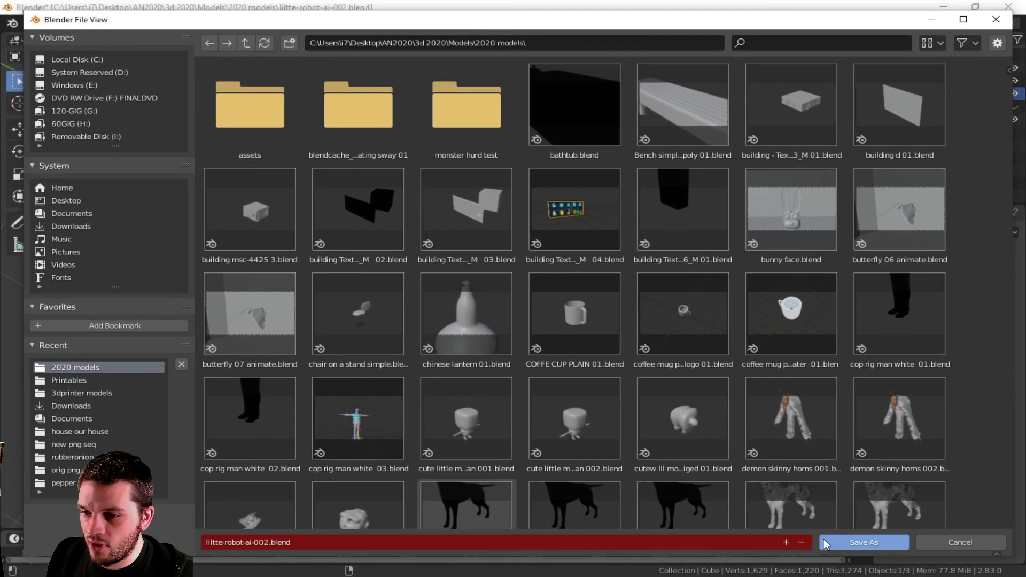
{"action": "key", "text": "KP_Add"}
{"action": "left_click", "coordinate": [849, 543]}
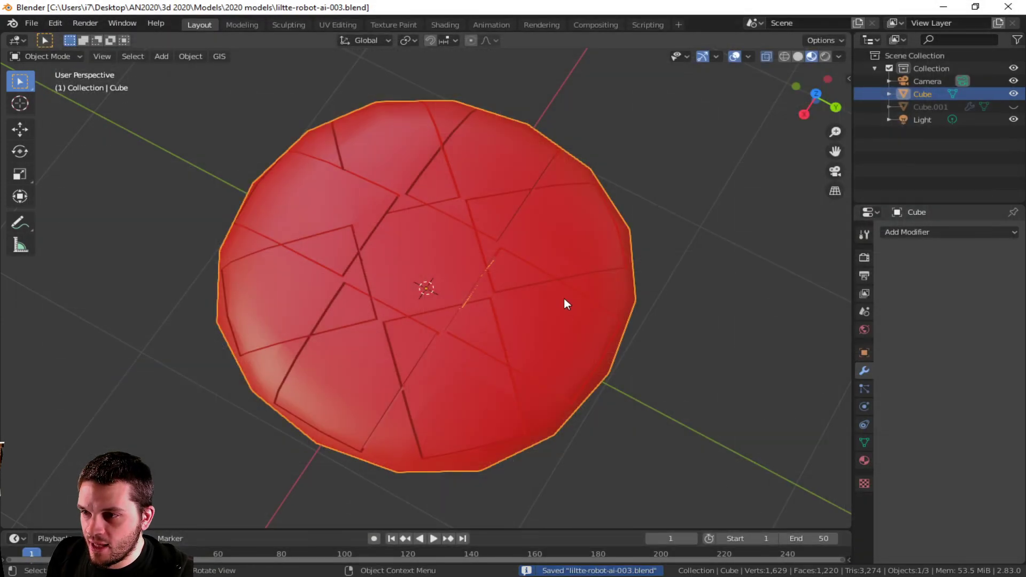
Step: Enter mesh editing on the red body, turn off X-ray, and switch to face selection
{"action": "right_click", "coordinate": [439, 349]}
{"action": "middle_click_drag", "start_coordinate": [641, 374], "coordinate": [584, 78]}
{"action": "mouse_move", "coordinate": [483, 288]}
{"action": "middle_mouse_down"}
{"action": "mouse_move", "coordinate": [372, 327]}
{"action": "mouse_move", "coordinate": [275, 278]}
{"action": "mouse_move", "coordinate": [412, 166]}
{"action": "mouse_move", "coordinate": [432, 257]}
{"action": "mouse_move", "coordinate": [452, 236]}
{"action": "mouse_move", "coordinate": [417, 298]}
{"action": "mouse_move", "coordinate": [469, 295]}
{"action": "middle_mouse_up"}
{"action": "key", "text": "KP_1"}
{"action": "middle_click_drag", "start_coordinate": [423, 267], "coordinate": [422, 304]}
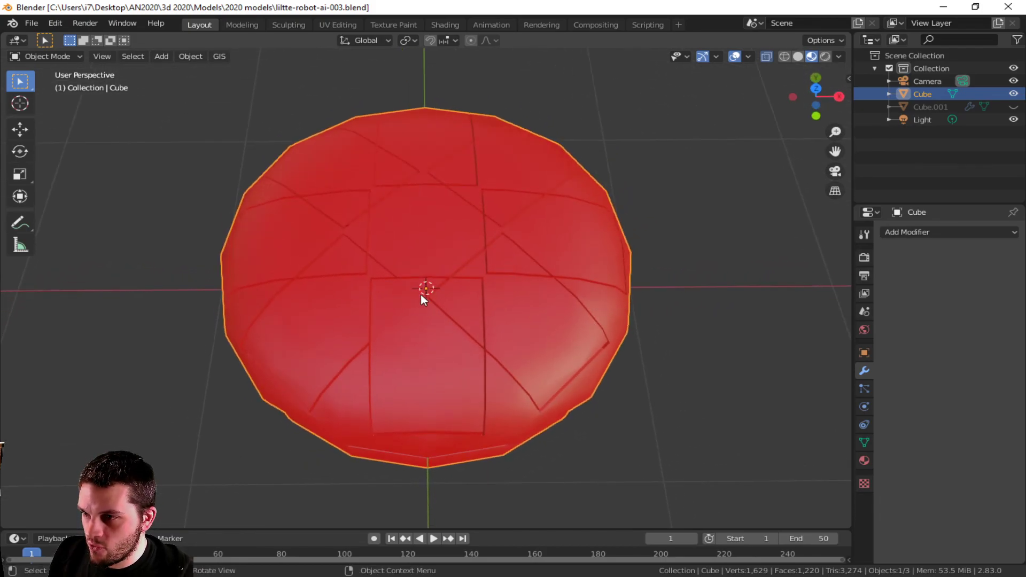
{"action": "key", "text": "Tab"}
{"action": "key", "text": "2"}
{"action": "left_click", "coordinate": [418, 236]}
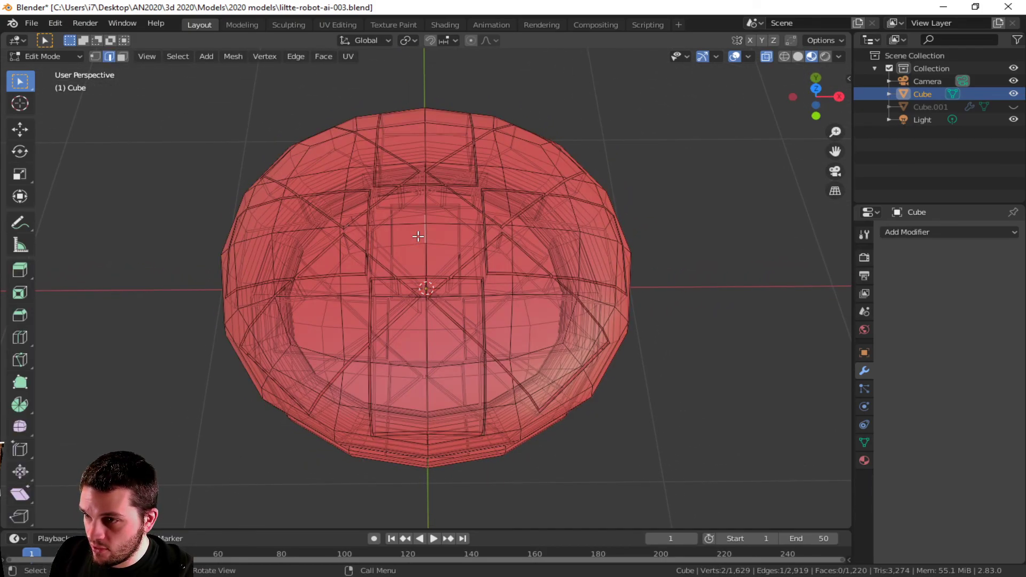
{"action": "left_click", "coordinate": [767, 56]}
{"action": "left_click", "coordinate": [438, 231]}
{"action": "key", "text": "3"}
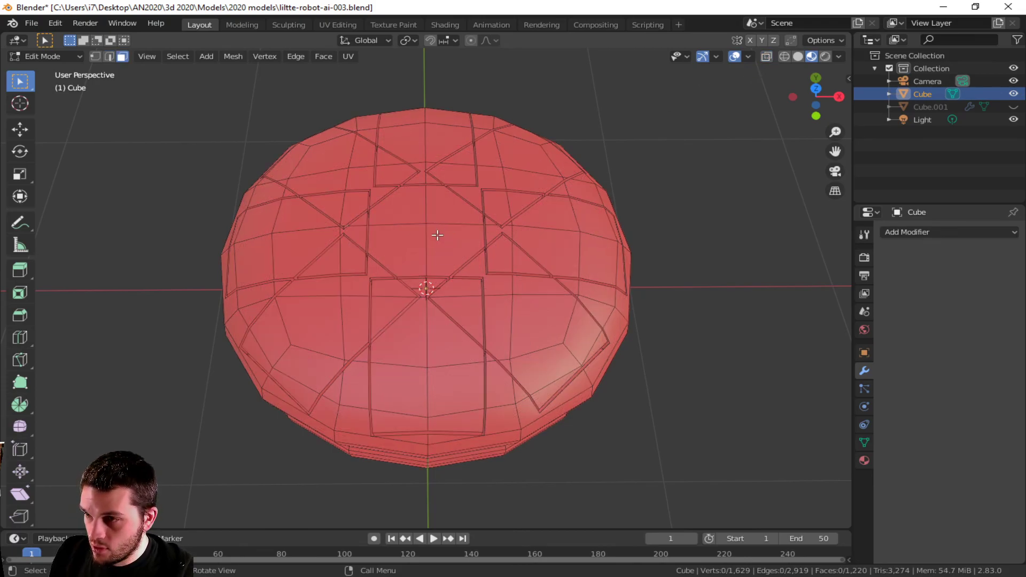
Step: Inset the four faces at the centre of the body's top by about 0.037 m and round them with LoopTools Circle
{"action": "left_click", "coordinate": [438, 241]}
{"action": "left_click", "coordinate": [412, 243], "text": "shift"}
{"action": "left_click", "coordinate": [409, 209], "text": "shift"}
{"action": "left_click", "coordinate": [448, 208], "text": "shift"}
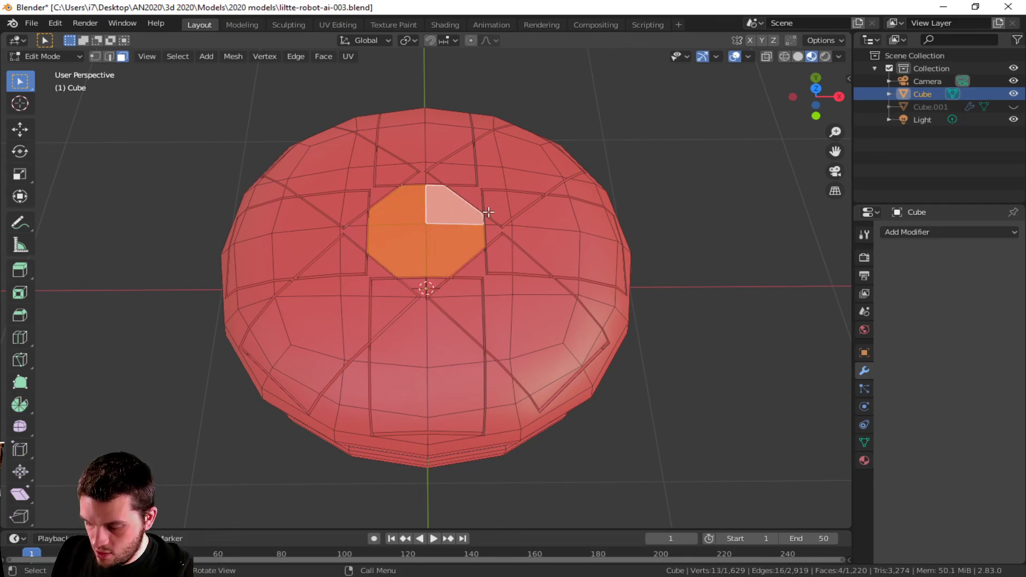
{"action": "key", "text": "i"}
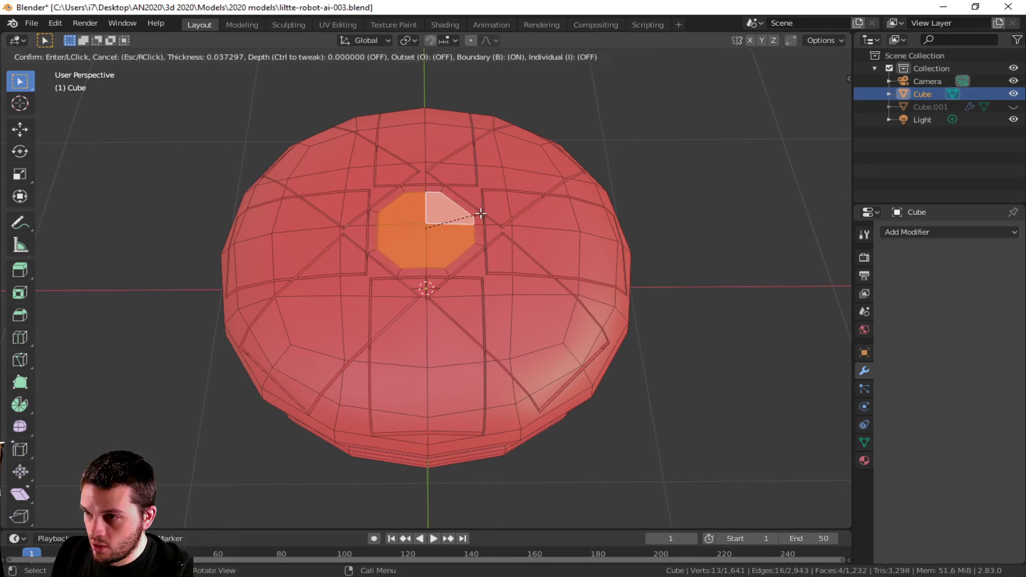
{"action": "left_click", "coordinate": [481, 214]}
{"action": "right_click", "coordinate": [449, 218]}
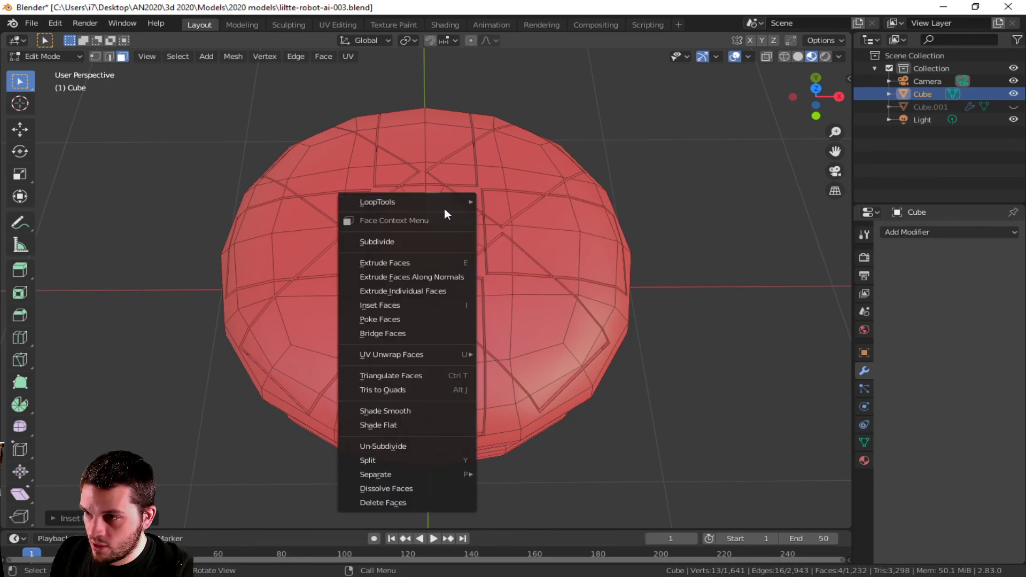
{"action": "mouse_move", "coordinate": [440, 202]}
{"action": "left_click", "coordinate": [533, 214]}
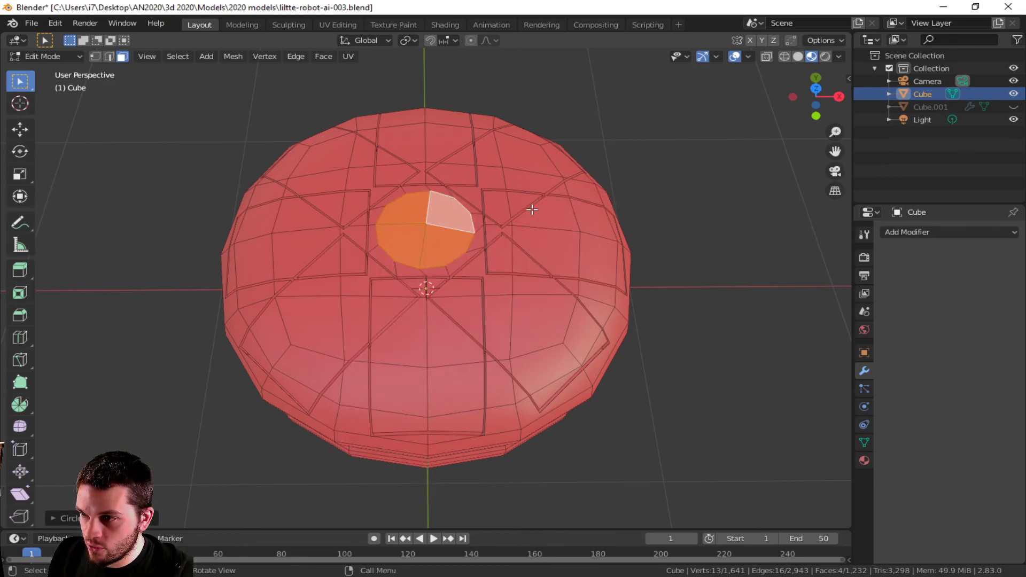
Step: Extrude the round patch upward along local Z into a short knob on the body's top
{"action": "key", "text": "e"}
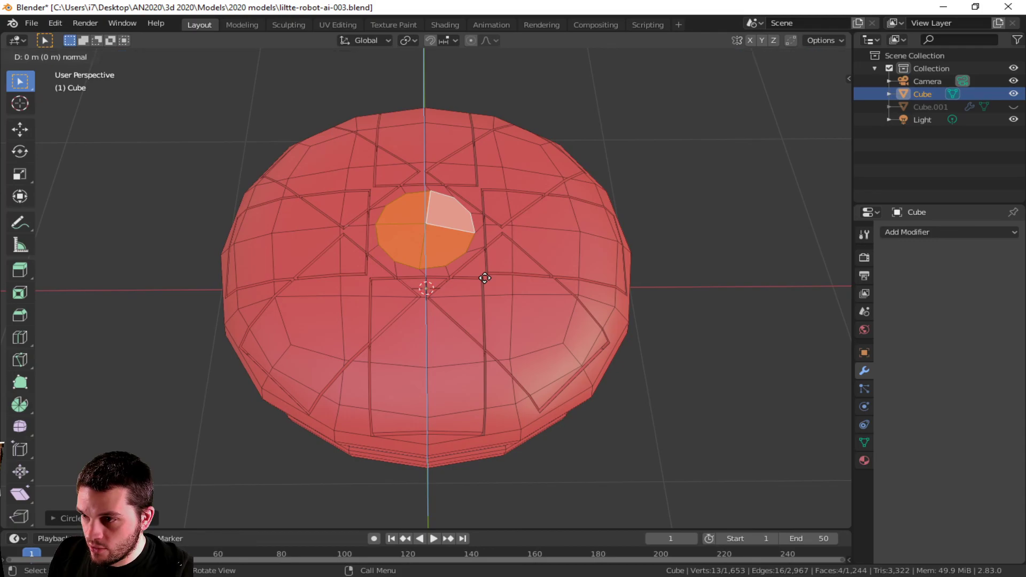
{"action": "key", "text": "z"}
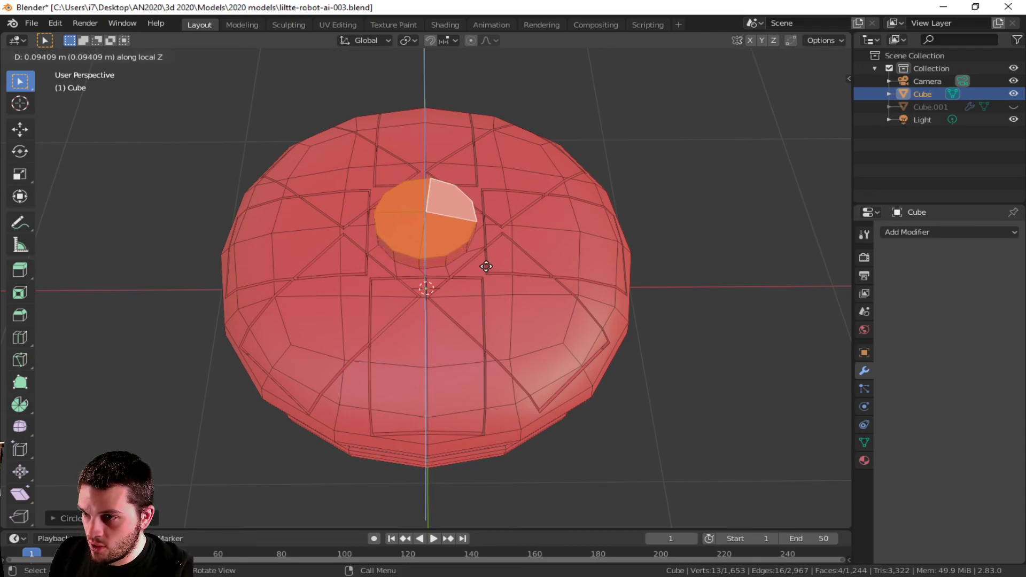
{"action": "left_click", "coordinate": [487, 261]}
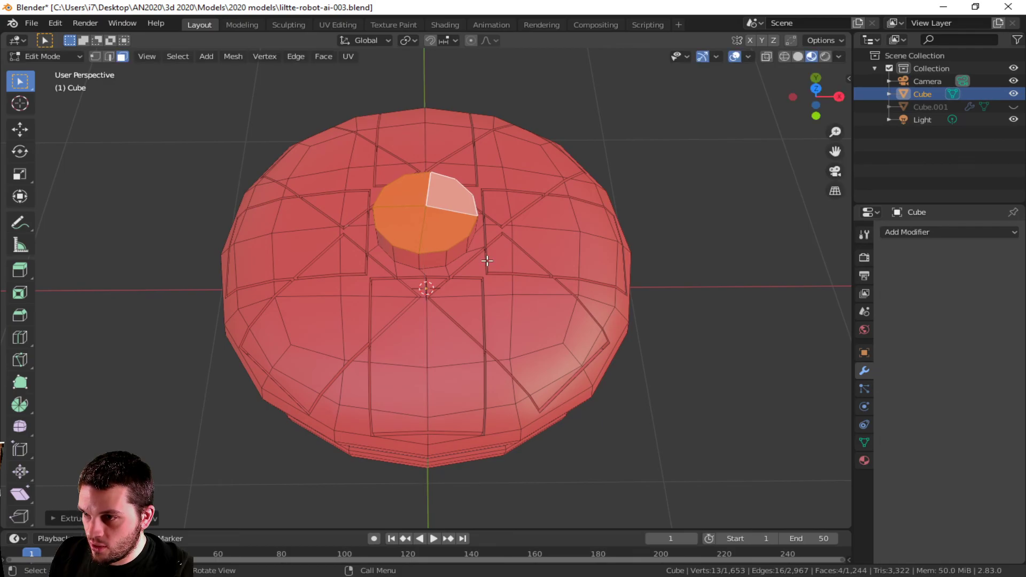
Step: Try to select the knob's edges with the Edge Rings selection
{"action": "right_click", "coordinate": [433, 218]}
{"action": "mouse_move", "coordinate": [433, 217]}
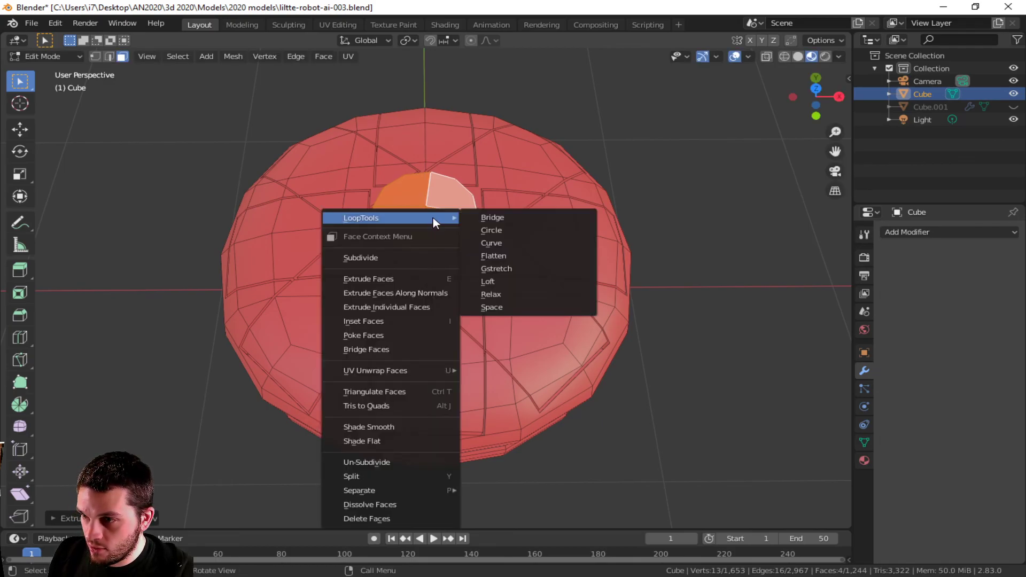
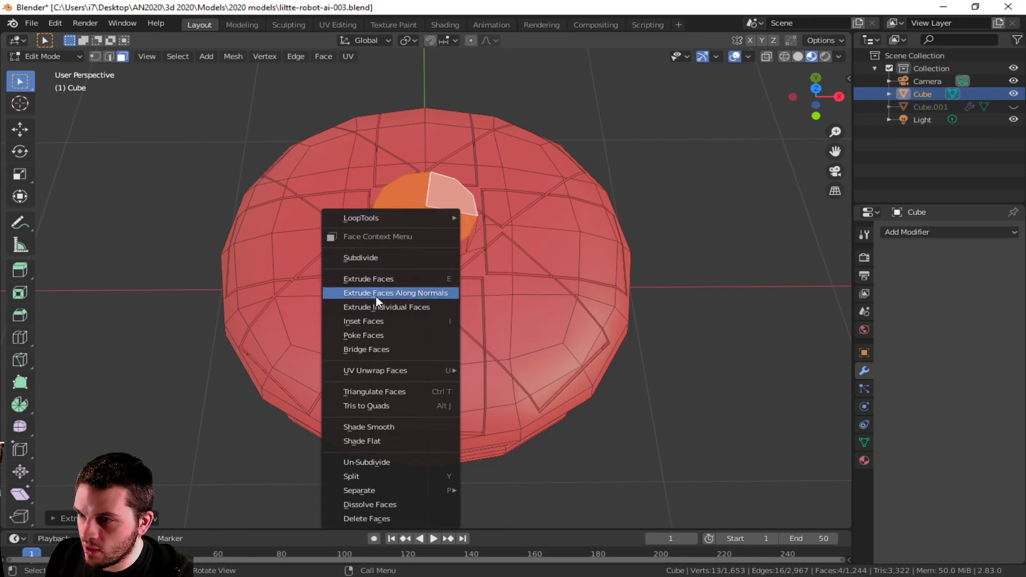
{"action": "mouse_move", "coordinate": [402, 494]}
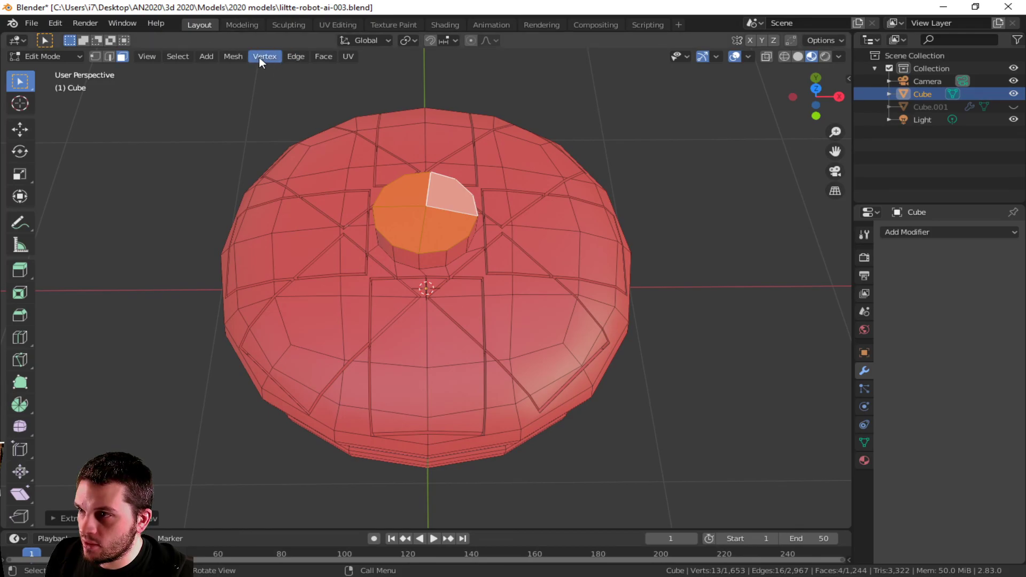
{"action": "left_click", "coordinate": [301, 56]}
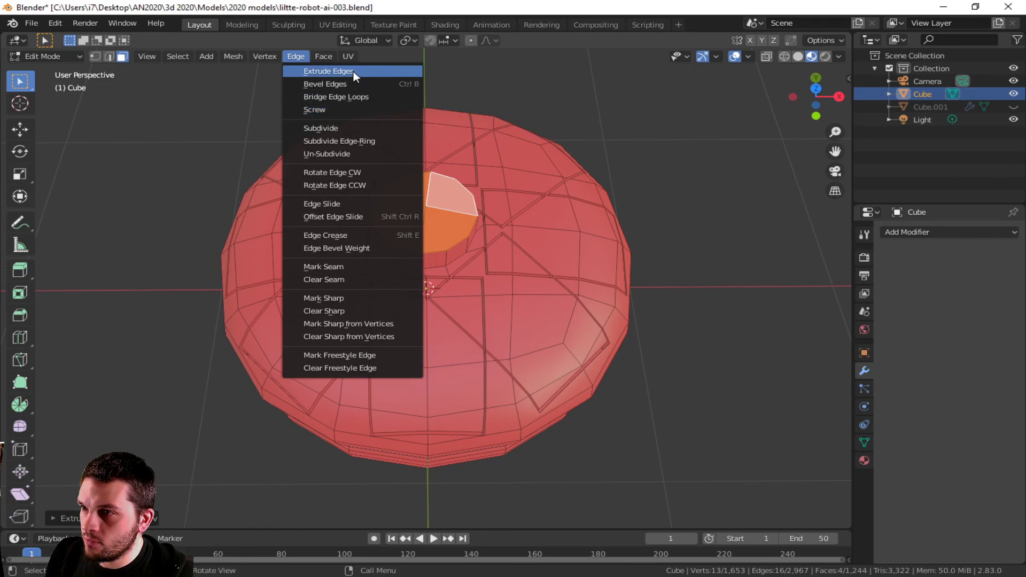
{"action": "left_click", "coordinate": [179, 57]}
{"action": "mouse_move", "coordinate": [234, 255]}
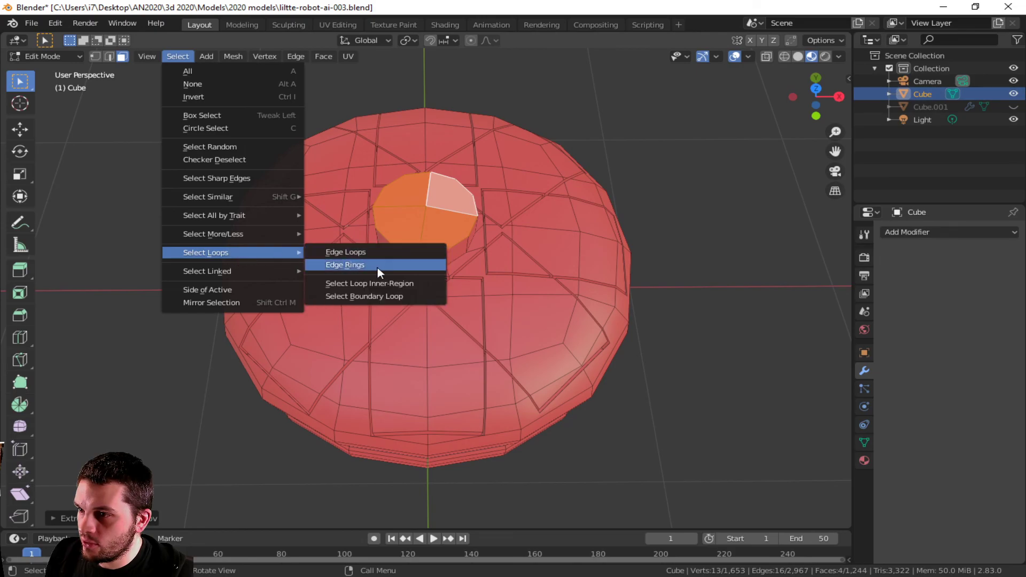
{"action": "left_click", "coordinate": [414, 267]}
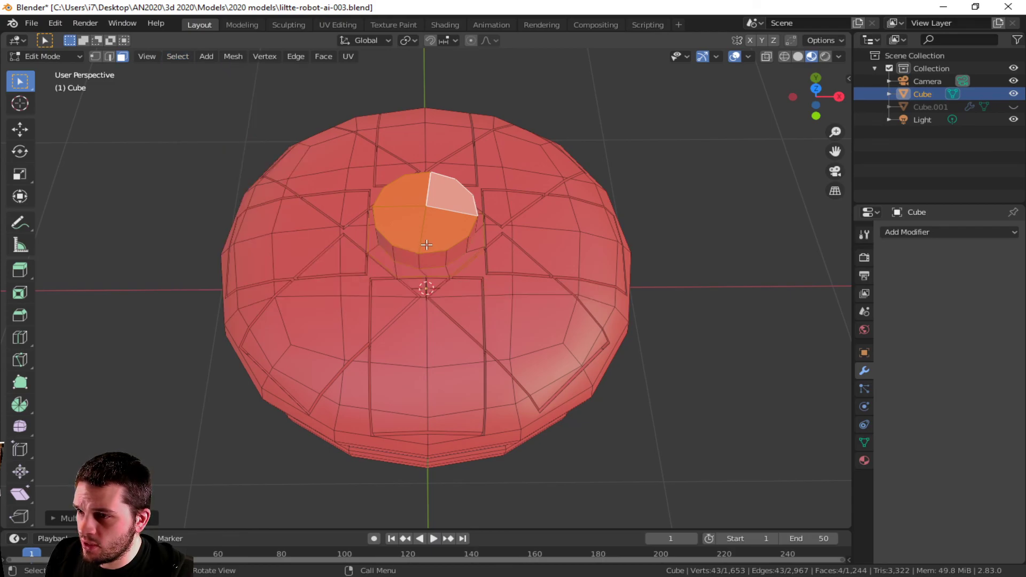
Step: Select all edges around the knob's top rim and bevel them about 0.042 m wide with three segments
{"action": "left_click", "coordinate": [431, 248]}
{"action": "key", "text": "2"}
{"action": "left_click", "coordinate": [433, 251]}
{"action": "left_click", "coordinate": [433, 252], "text": "alt+shift"}
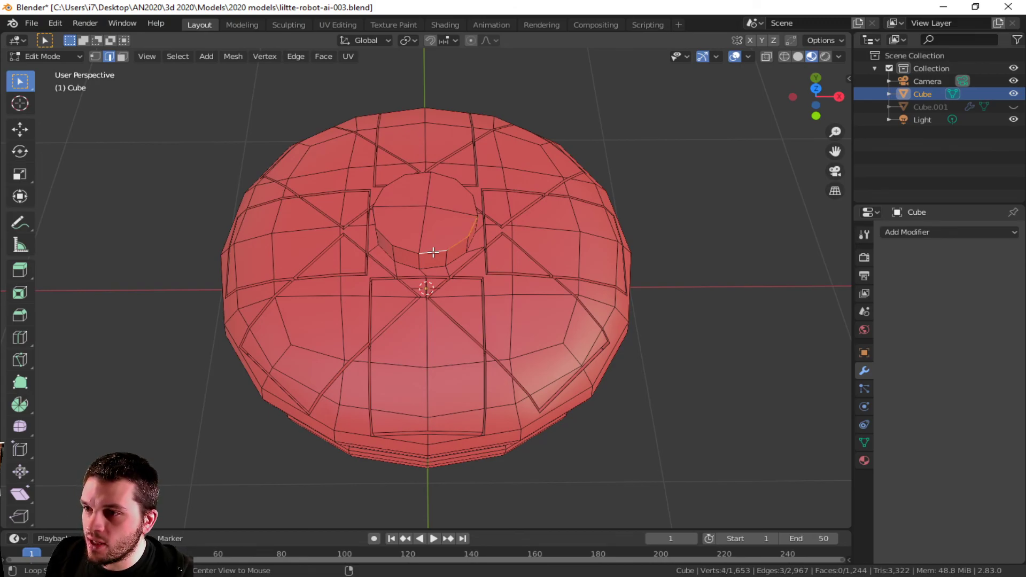
{"action": "left_click", "coordinate": [402, 249], "text": "alt+shift"}
{"action": "left_click", "coordinate": [377, 194], "text": "alt+shift"}
{"action": "left_click", "coordinate": [464, 187], "text": "alt+shift"}
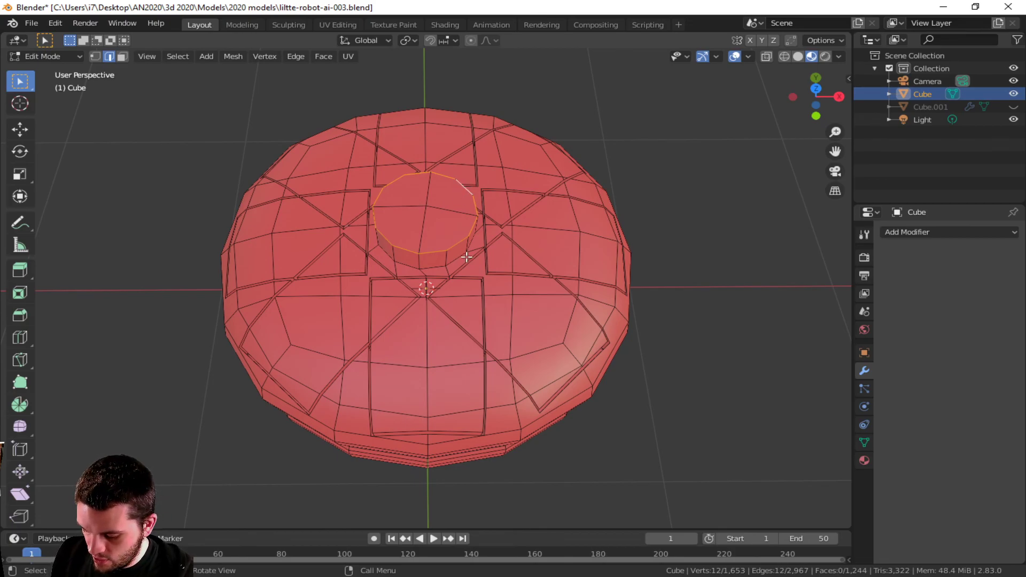
{"action": "key", "text": "ctrl+b"}
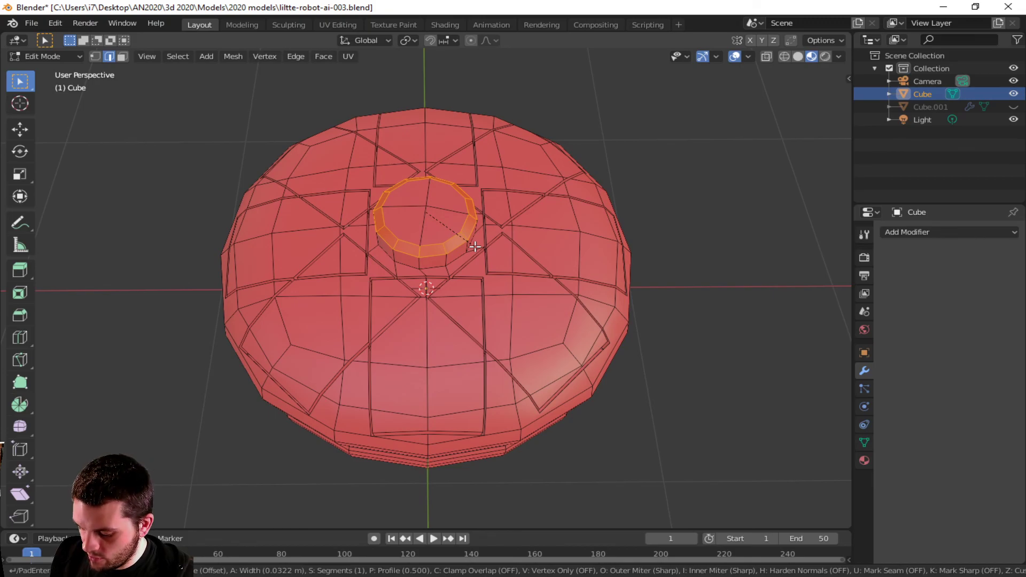
{"action": "scroll", "coordinate": [475, 246], "scroll_direction": "up", "scroll_amount": 2}
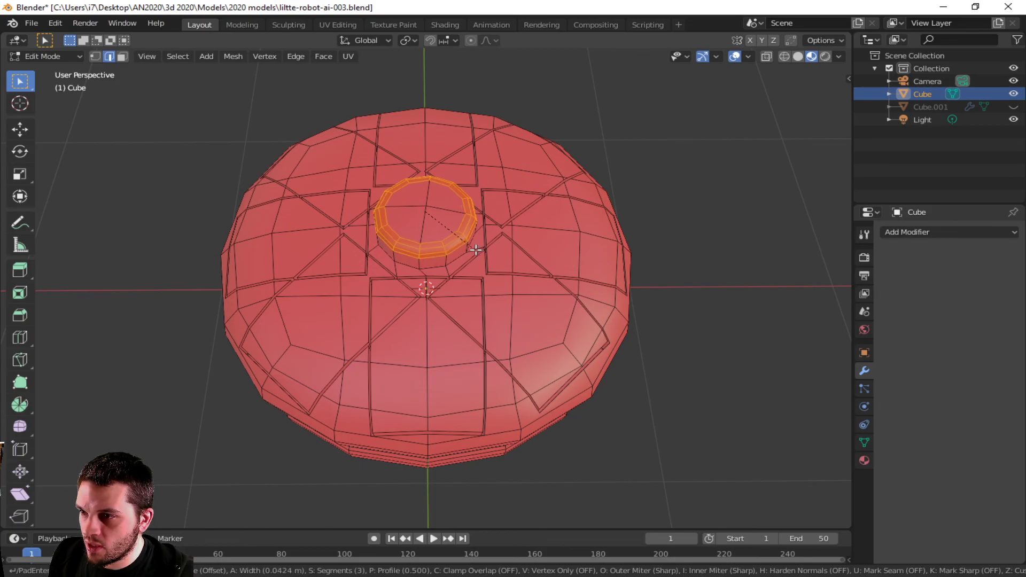
{"action": "left_click", "coordinate": [474, 249]}
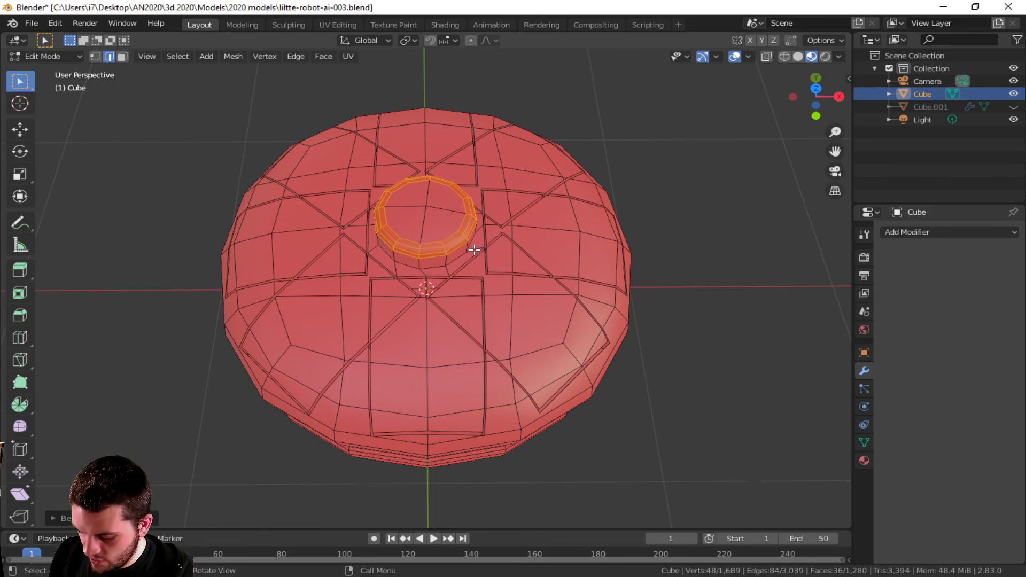
Step: Check the bevelled knob from the side in and out of mesh editing, and save the file
{"action": "key", "text": "Tab"}
{"action": "middle_click_drag", "start_coordinate": [472, 280], "coordinate": [410, 209]}
{"action": "key", "text": "Tab"}
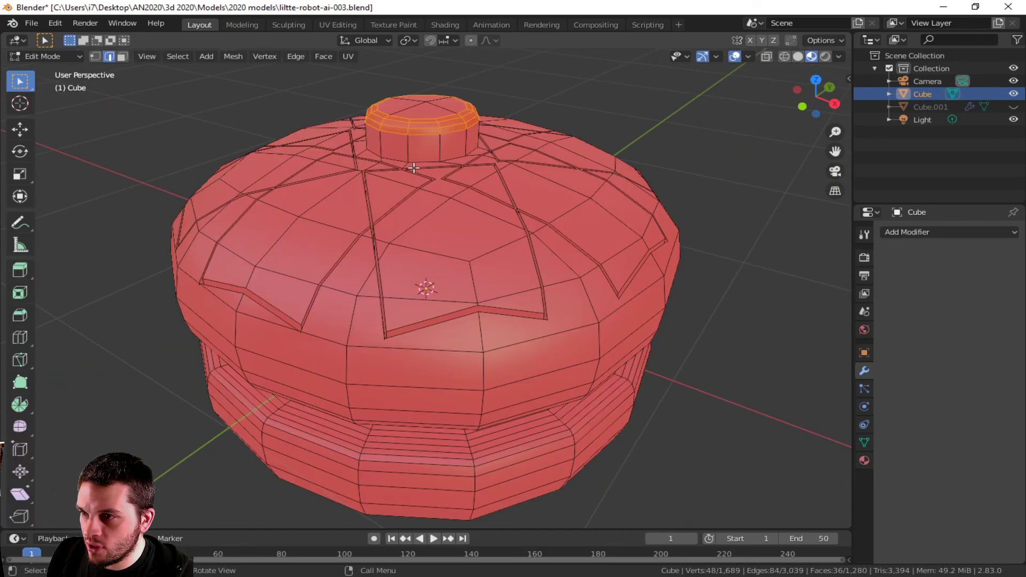
{"action": "left_click", "coordinate": [411, 147]}
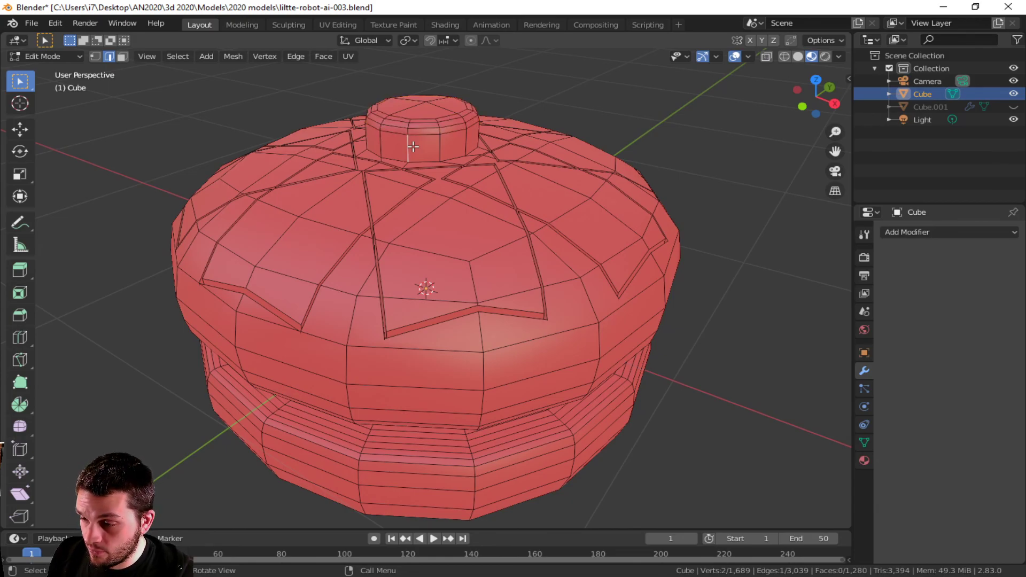
{"action": "middle_click_drag", "start_coordinate": [431, 310], "coordinate": [493, 301]}
{"action": "key", "text": "Tab"}
{"action": "scroll", "coordinate": [489, 292], "scroll_direction": "down", "scroll_amount": 3}
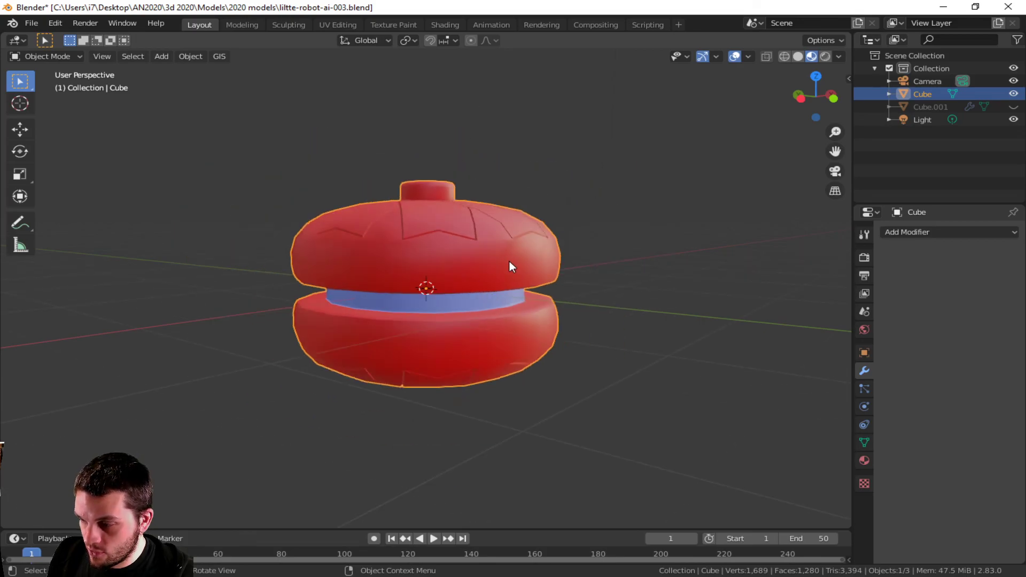
{"action": "key", "text": "ctrl+s"}
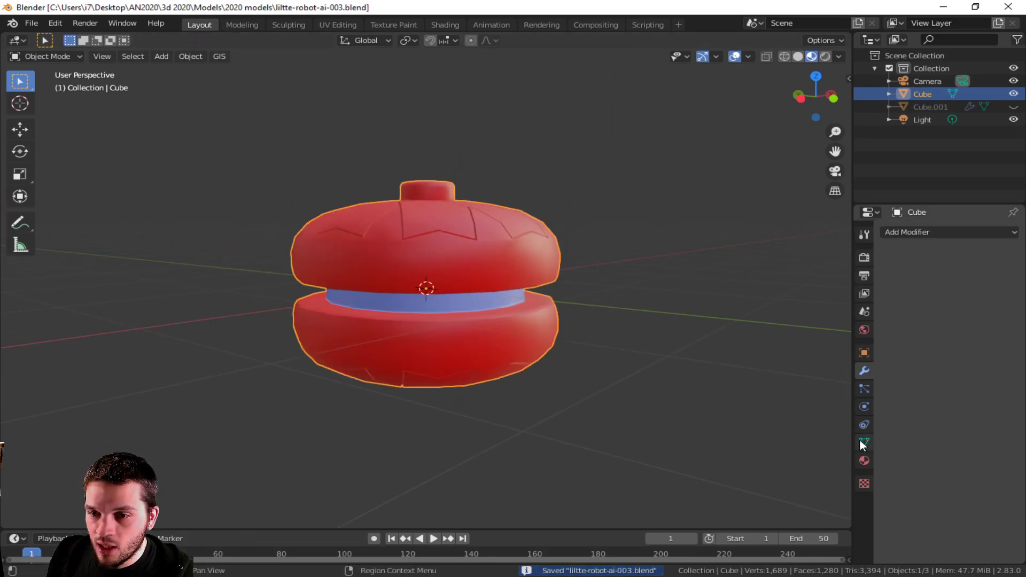
Step: Show the body's basecolors material properties and save the file again
{"action": "left_click", "coordinate": [864, 462]}
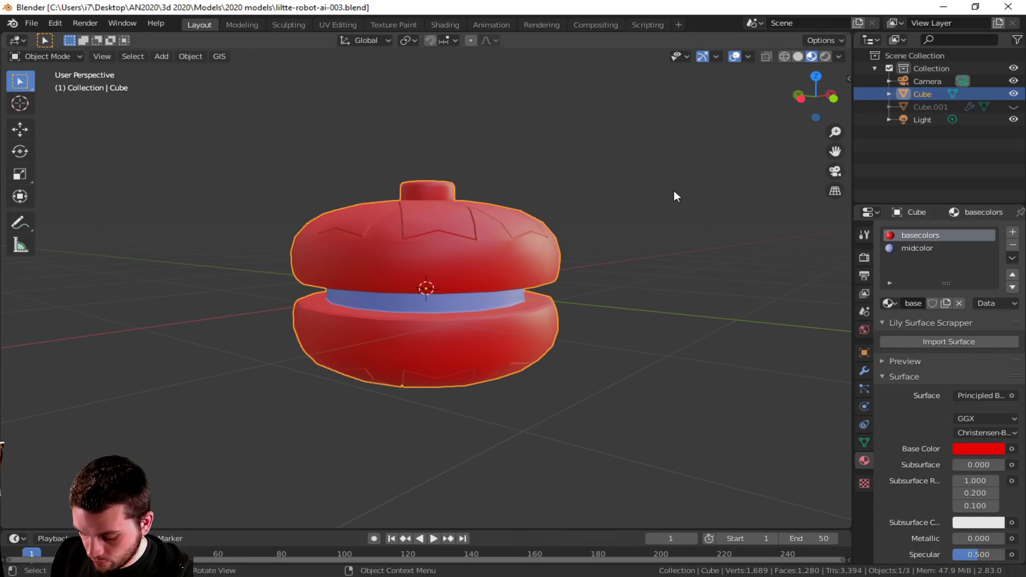
{"action": "key", "text": "ctrl+s"}
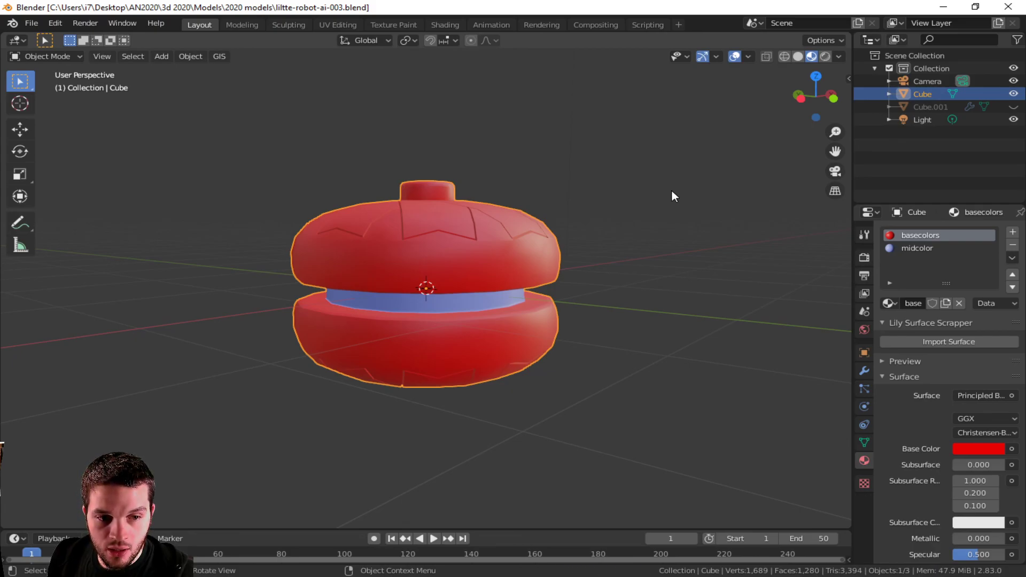
{"action": "mouse_move", "coordinate": [487, 229]}
{"action": "middle_mouse_down"}
{"action": "mouse_move", "coordinate": [467, 308]}
{"action": "mouse_move", "coordinate": [467, 228]}
{"action": "middle_mouse_up"}
{"action": "scroll", "coordinate": [466, 310], "scroll_direction": "up", "scroll_amount": 2}
{"action": "scroll", "coordinate": [466, 228], "scroll_direction": "up", "scroll_amount": 1}
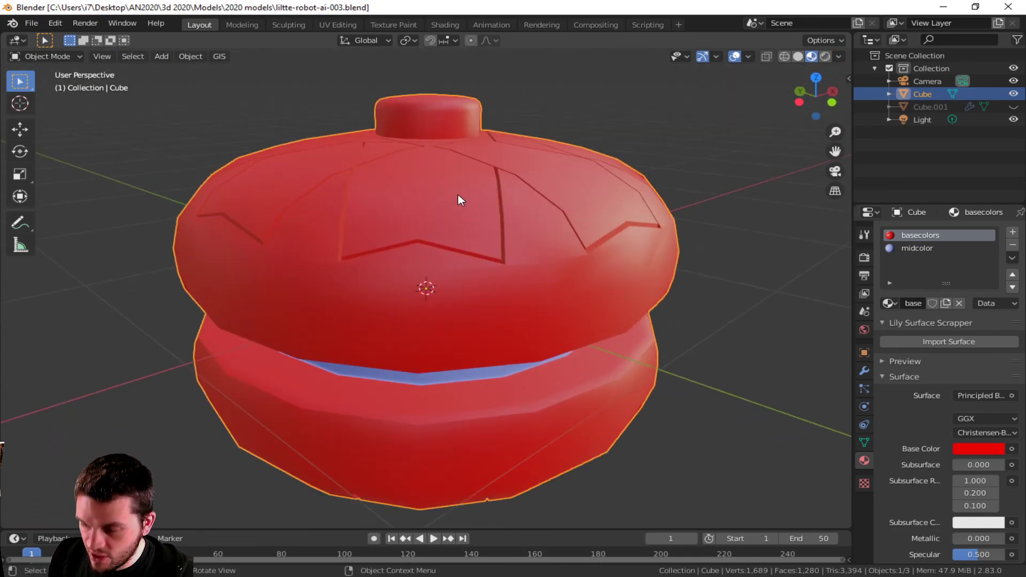
Step: Show BlenderKit's online asset results, switch the search to materials, and list the metal category
{"action": "key", "text": "n"}
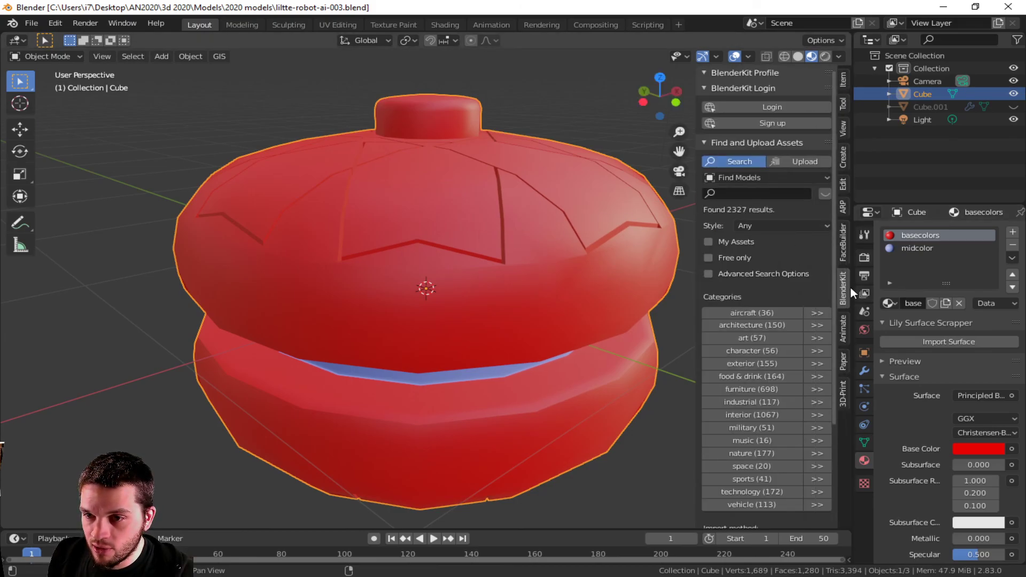
{"action": "left_click", "coordinate": [826, 194]}
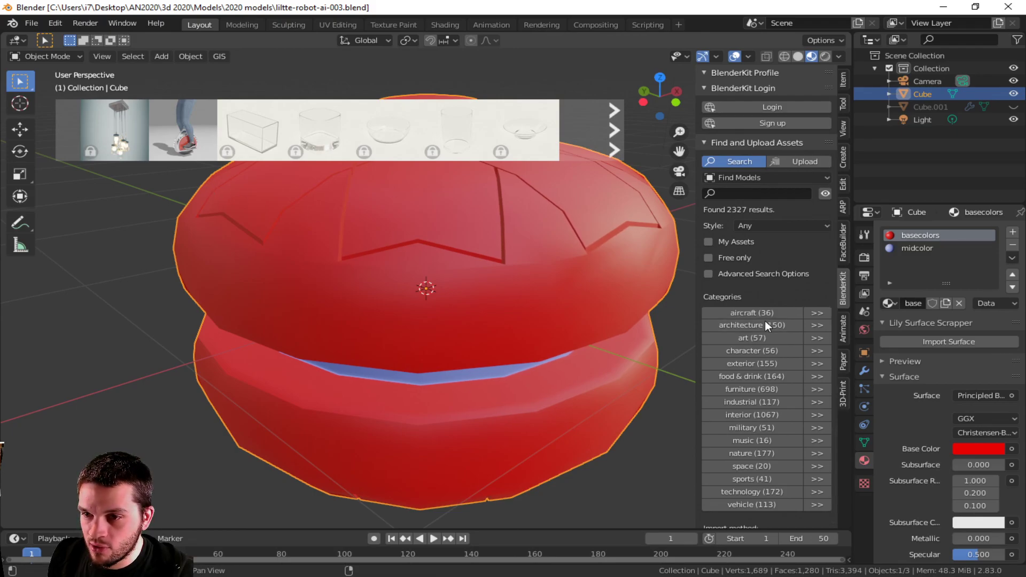
{"action": "left_click", "coordinate": [760, 179]}
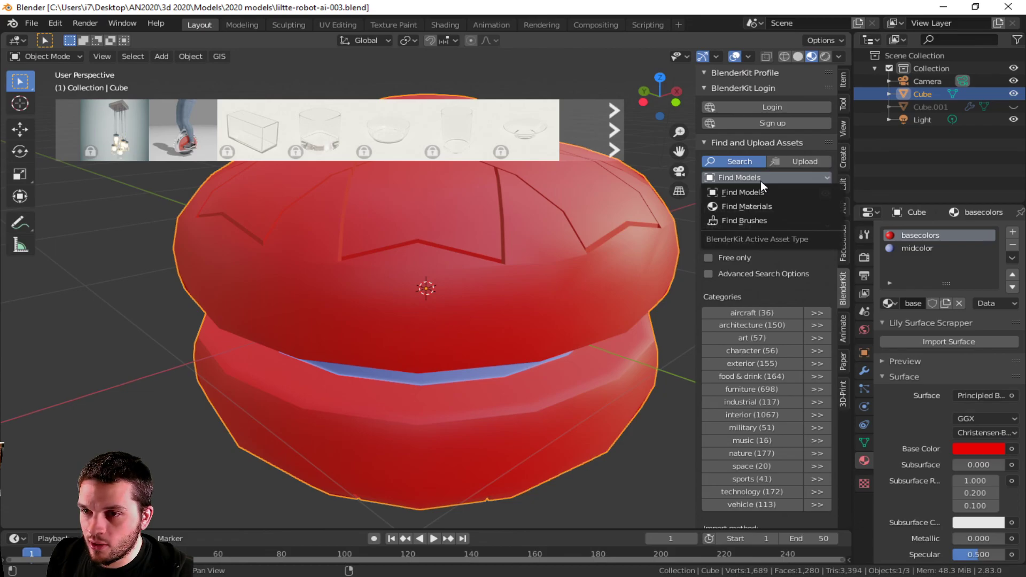
{"action": "left_click", "coordinate": [742, 207]}
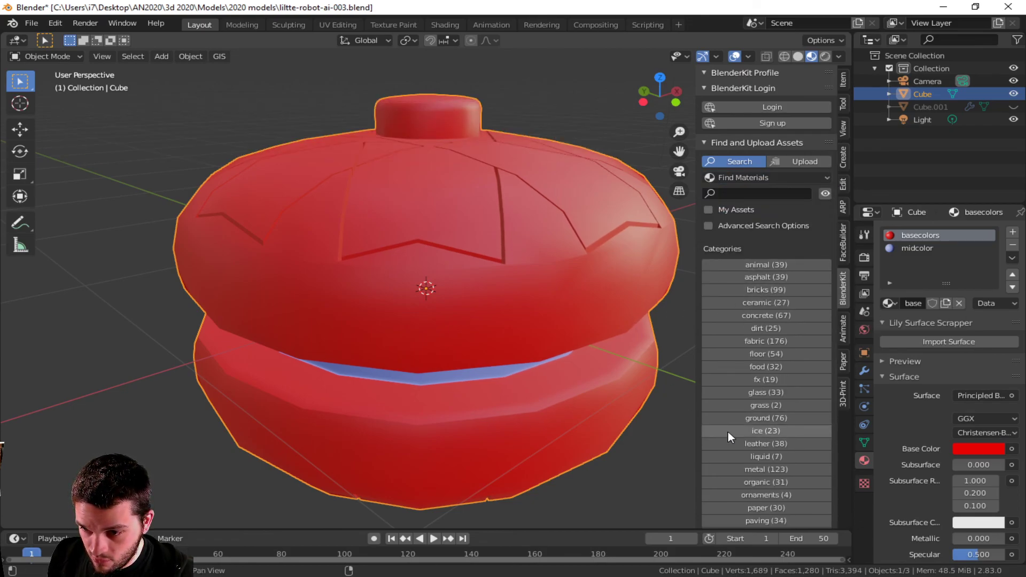
{"action": "scroll", "coordinate": [747, 447], "scroll_direction": "down", "scroll_amount": 7}
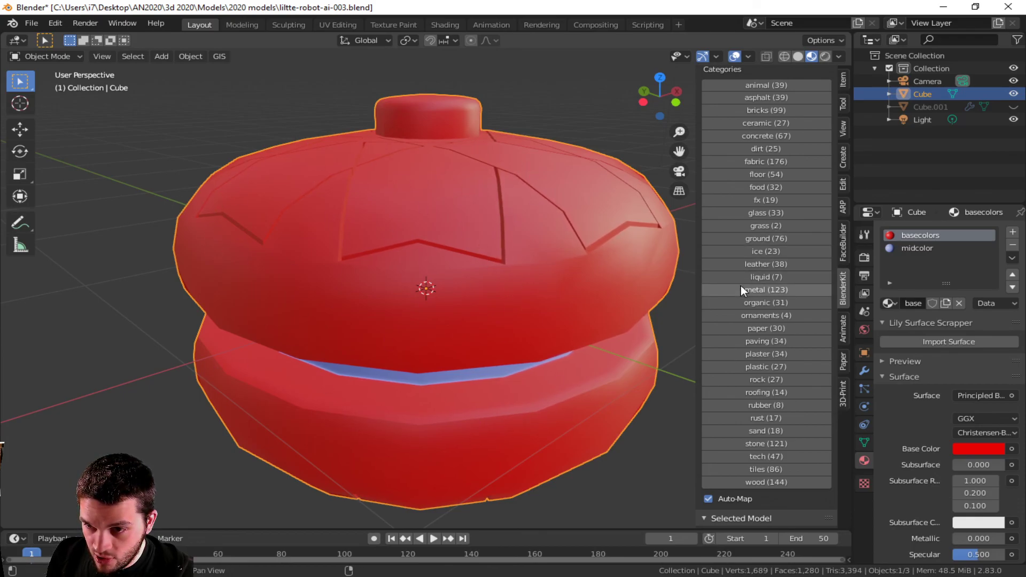
{"action": "left_click", "coordinate": [761, 290]}
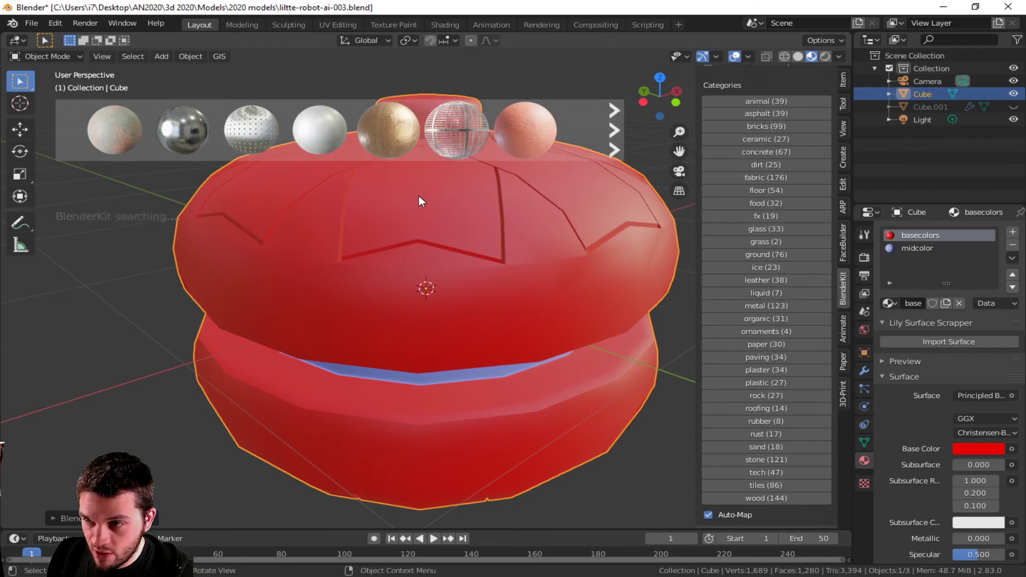
Step: Browse the metal materials and replace the band's midcolor material with Hi Techium, then check the band from the side
{"action": "mouse_move", "coordinate": [471, 155]}
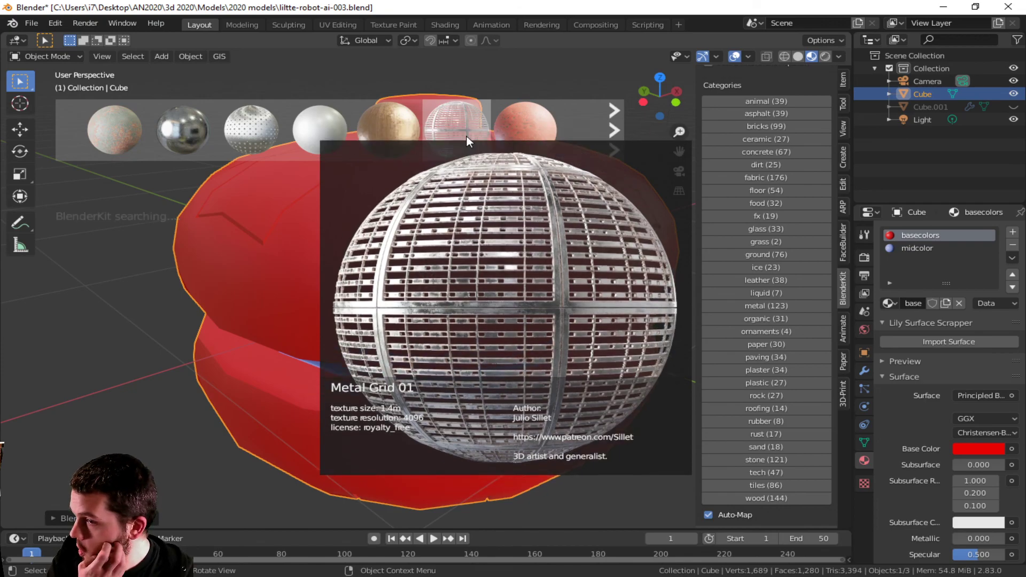
{"action": "left_click", "coordinate": [615, 125]}
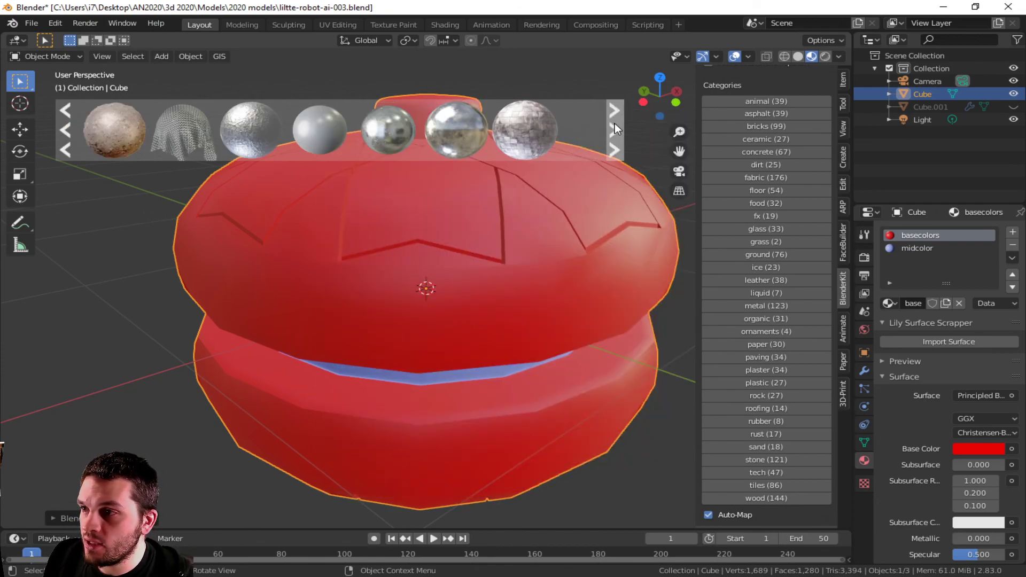
{"action": "left_click", "coordinate": [615, 124]}
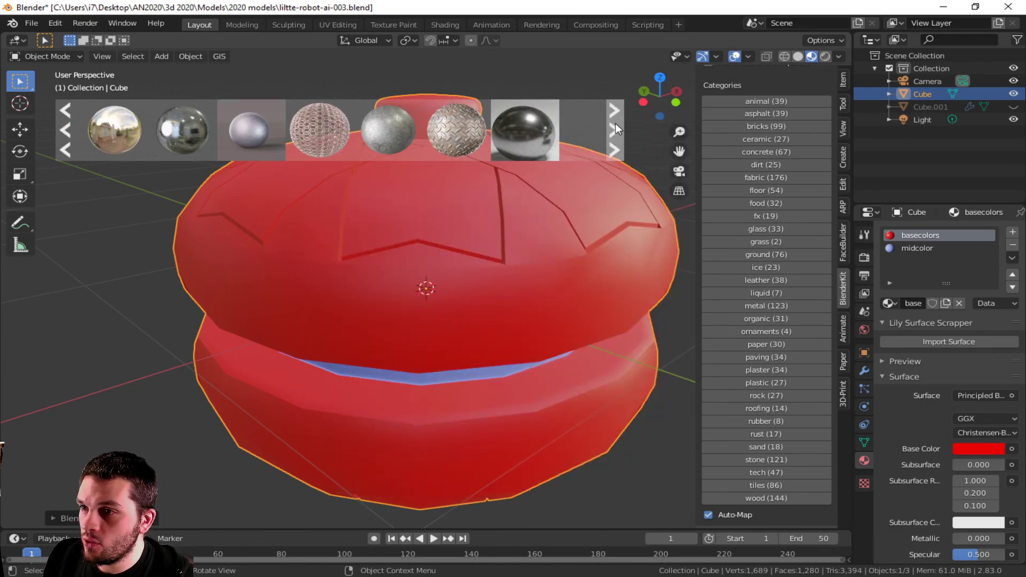
{"action": "left_click", "coordinate": [615, 124]}
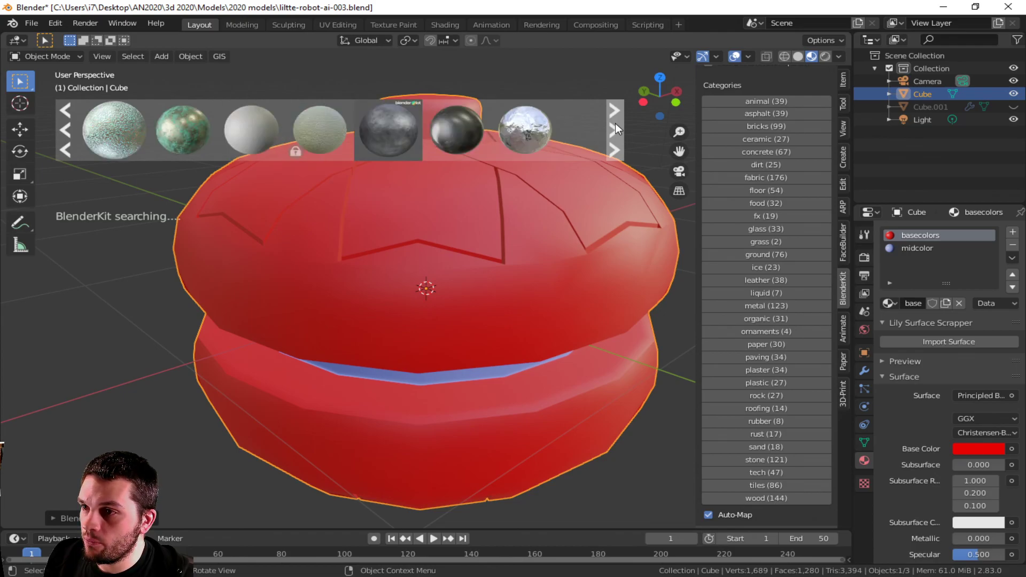
{"action": "left_click", "coordinate": [615, 124]}
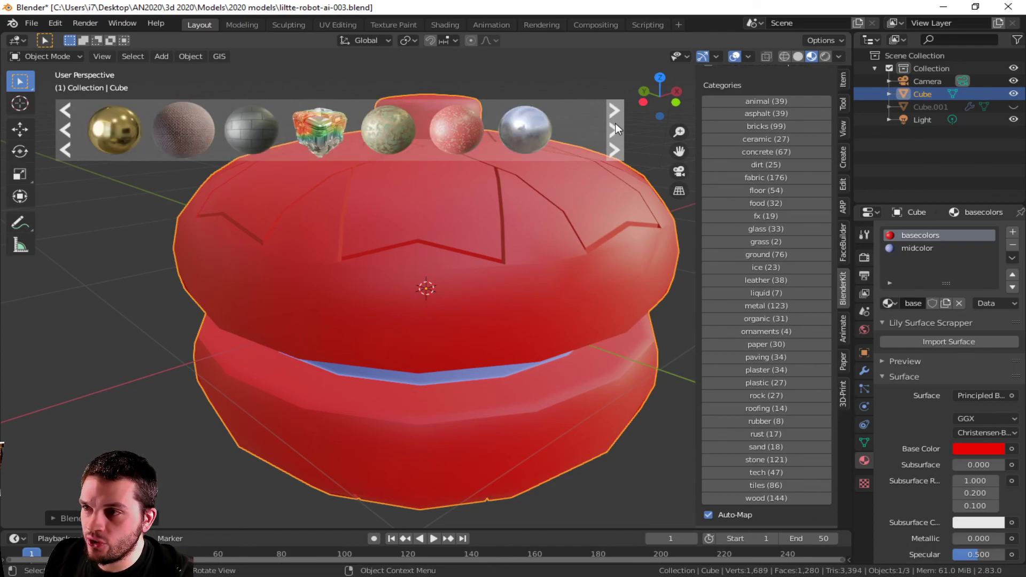
{"action": "mouse_move", "coordinate": [331, 134]}
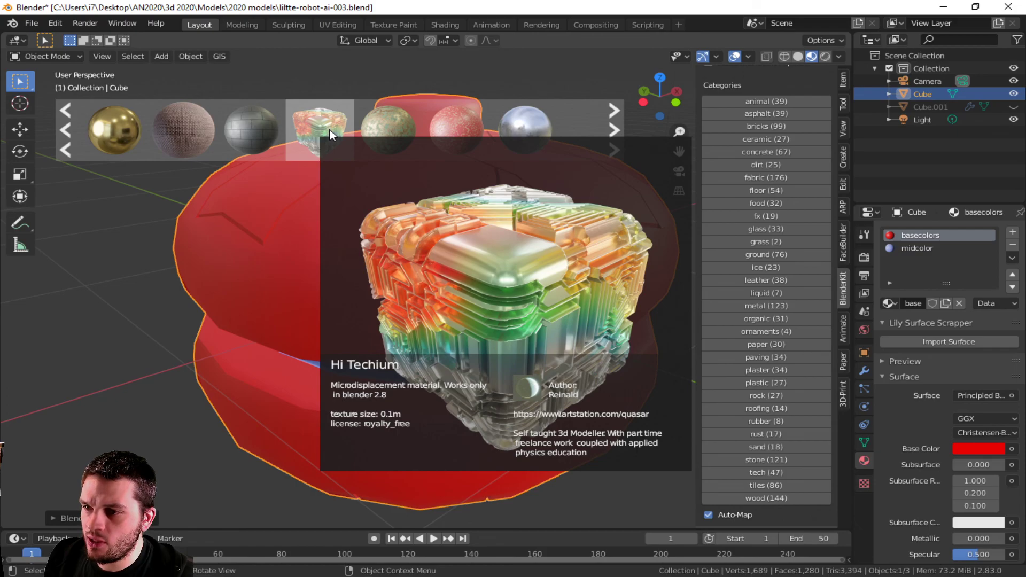
{"action": "left_click", "coordinate": [947, 248]}
{"action": "mouse_move", "coordinate": [309, 126]}
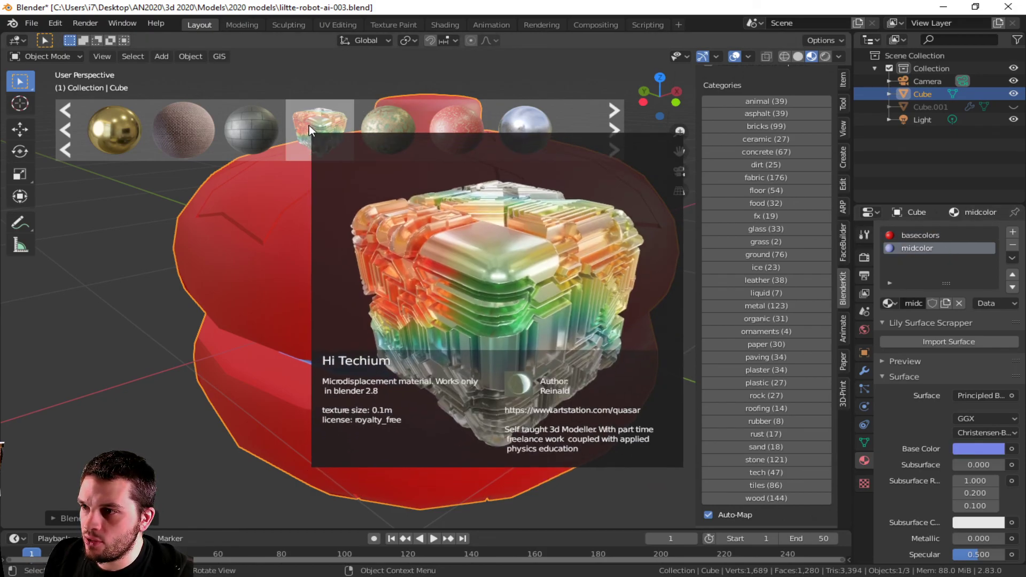
{"action": "left_click_drag", "start_coordinate": [310, 124], "coordinate": [435, 278]}
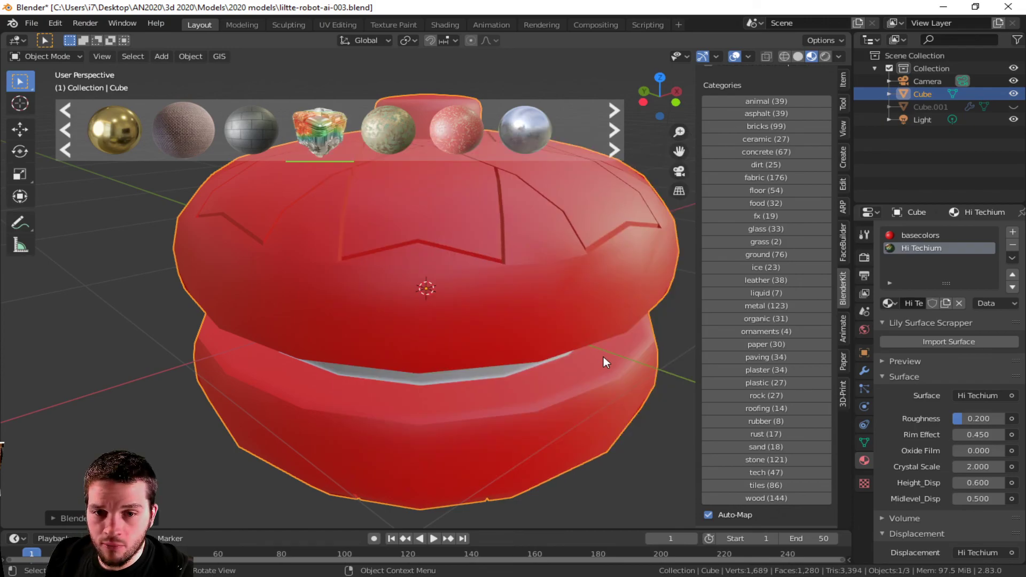
{"action": "right_click", "coordinate": [606, 391]}
{"action": "middle_click_drag", "start_coordinate": [361, 369], "coordinate": [351, 337]}
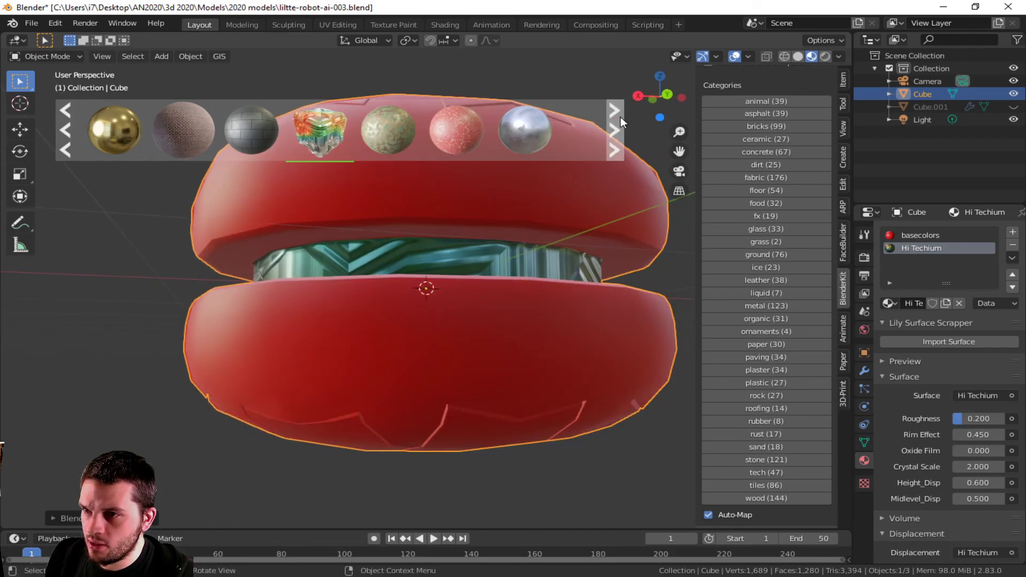
Step: Try the Brass polished material from the metal results in the body's basecolors slot
{"action": "left_click", "coordinate": [620, 123]}
{"action": "mouse_move", "coordinate": [249, 122]}
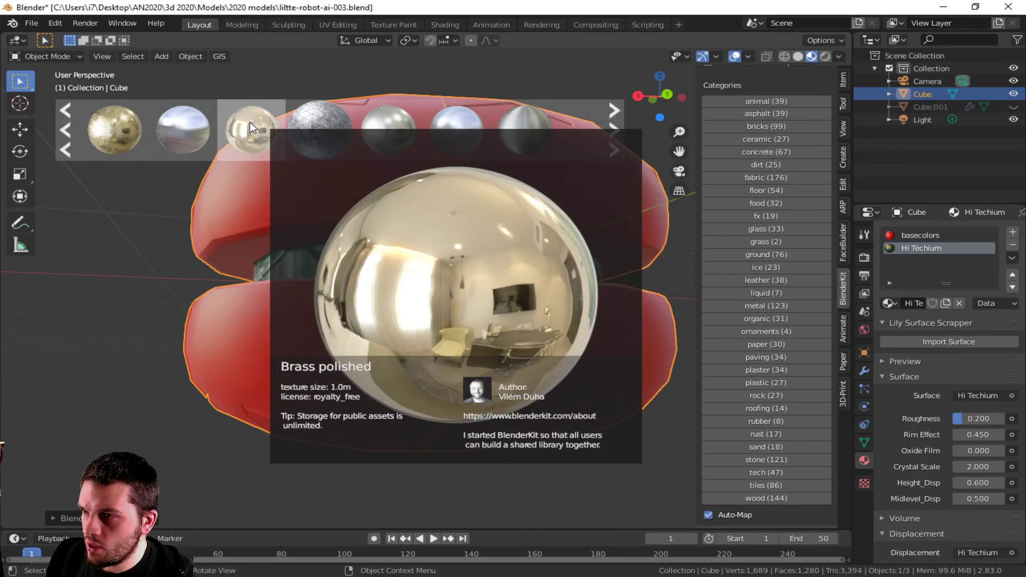
{"action": "left_click", "coordinate": [249, 122]}
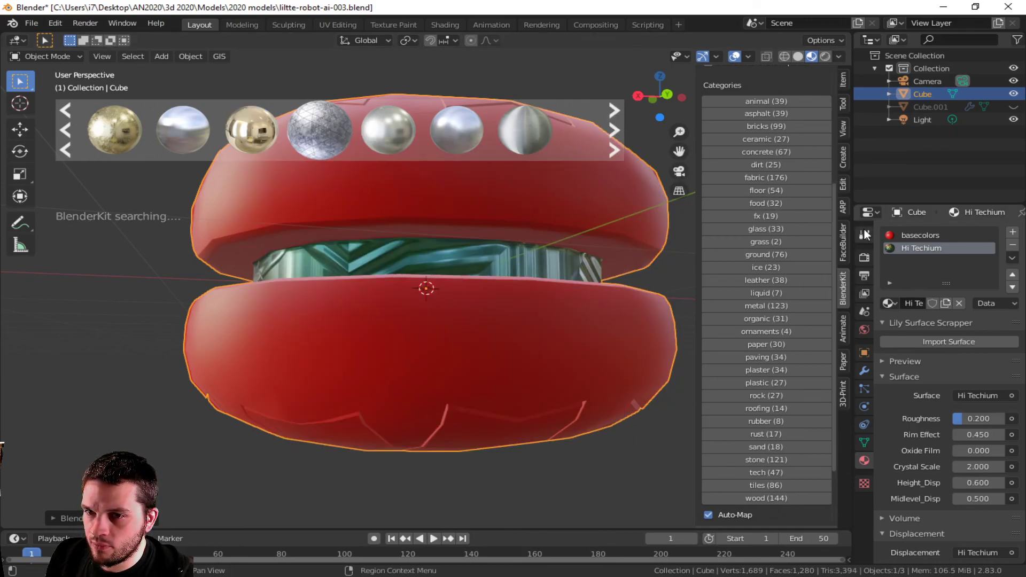
{"action": "mouse_move", "coordinate": [367, 129]}
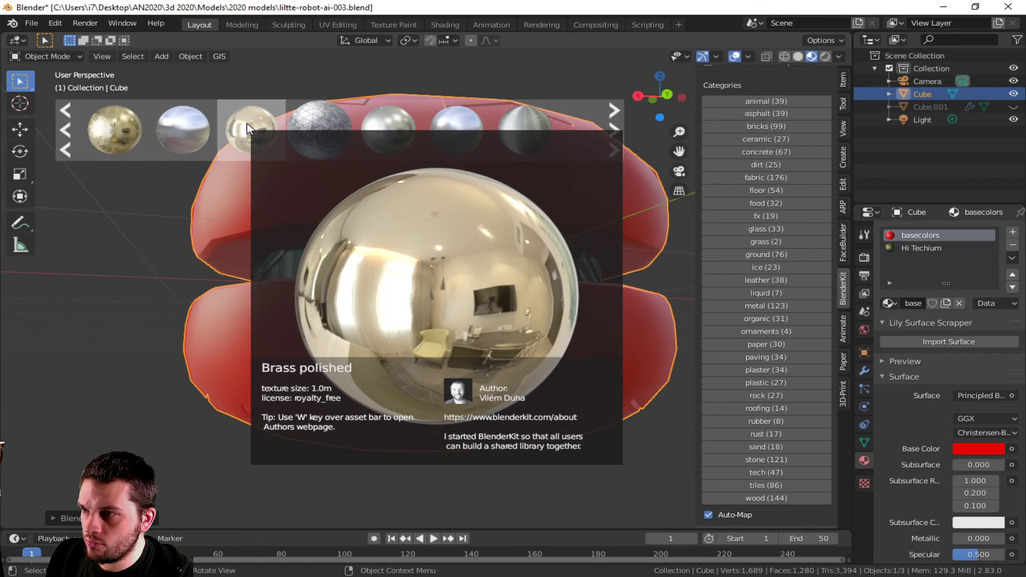
{"action": "left_click_drag", "start_coordinate": [248, 123], "coordinate": [442, 272]}
{"action": "mouse_move", "coordinate": [114, 144]}
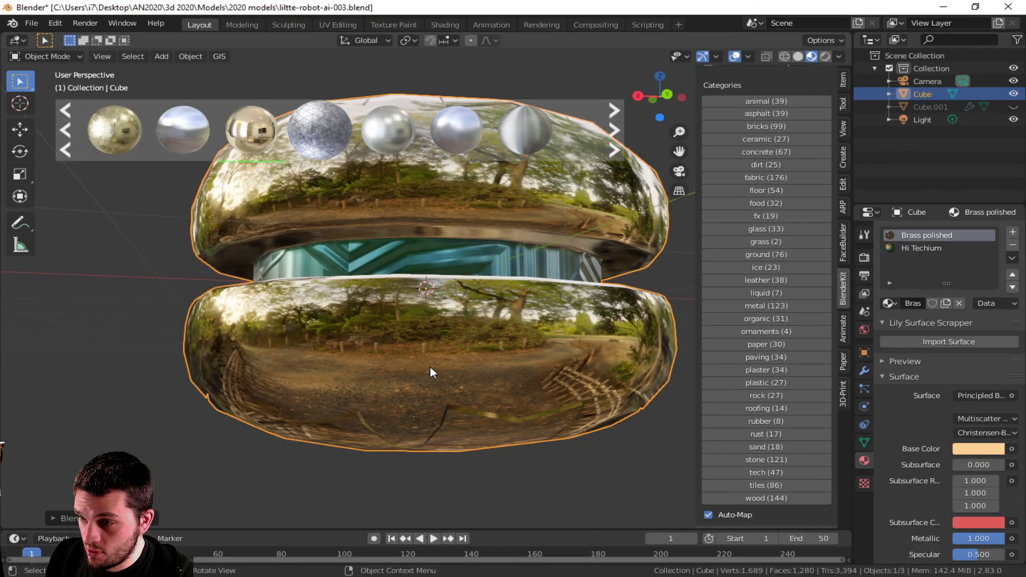
{"action": "right_click", "coordinate": [423, 318]}
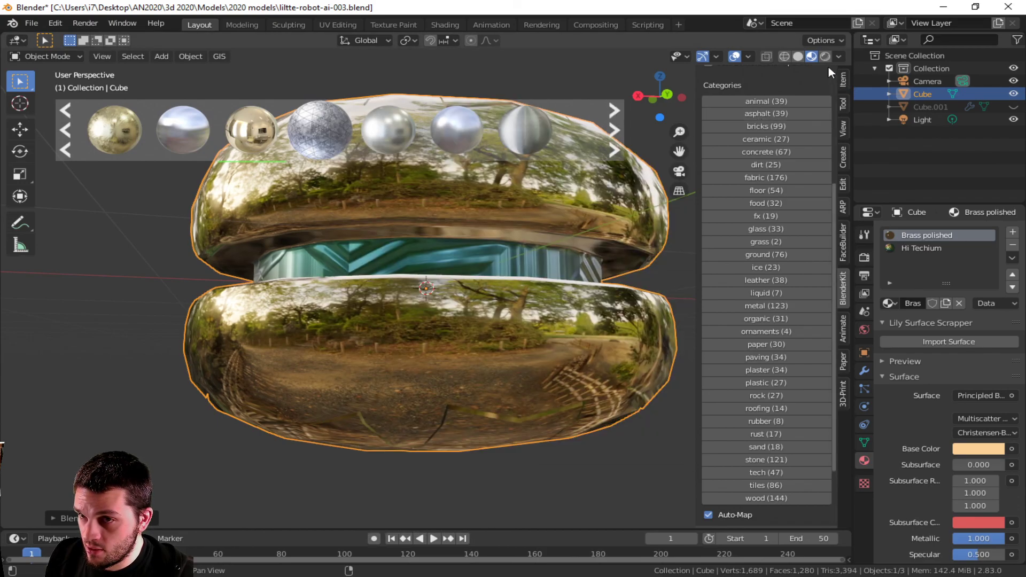
Step: Examine the brass robot from above in Rendered shading and compare it with the other metal previews
{"action": "left_click", "coordinate": [825, 55]}
{"action": "middle_click_drag", "start_coordinate": [475, 265], "coordinate": [411, 318]}
{"action": "scroll", "coordinate": [420, 313], "scroll_direction": "down", "scroll_amount": 3}
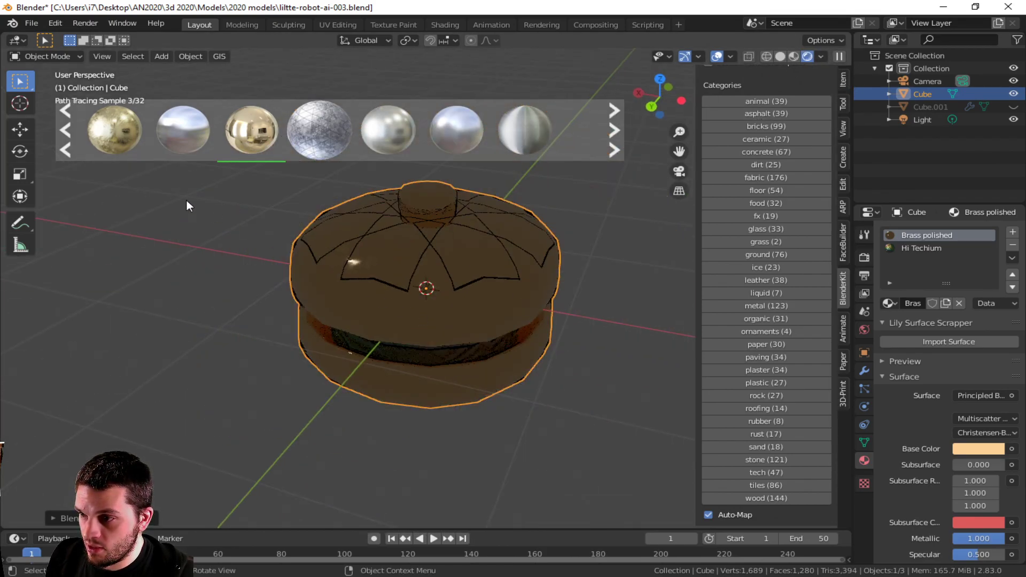
{"action": "mouse_move", "coordinate": [103, 130]}
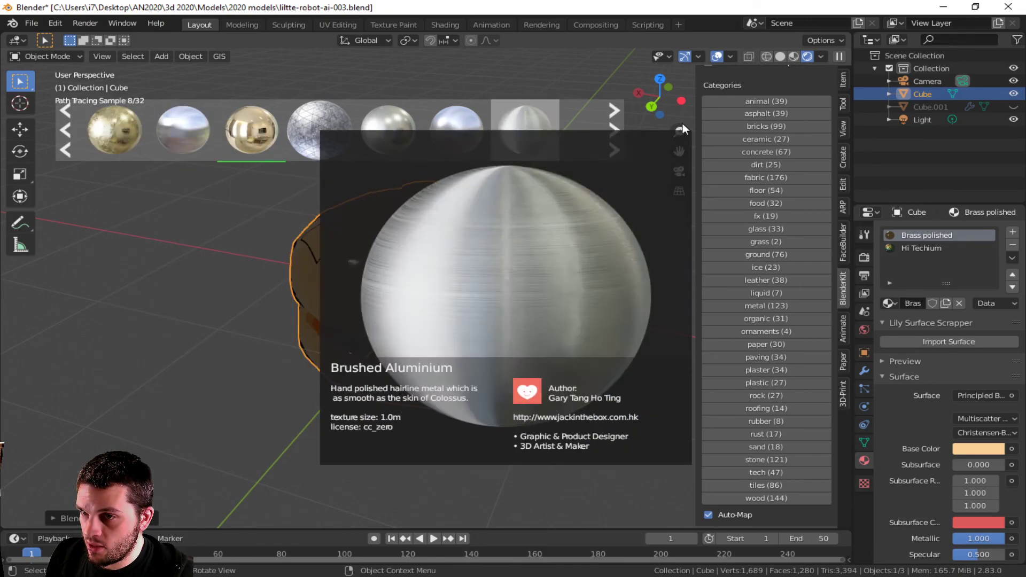
Step: Set the point light's power to 3000 W, deselect it, and check the lighting on the robot
{"action": "left_click", "coordinate": [932, 119]}
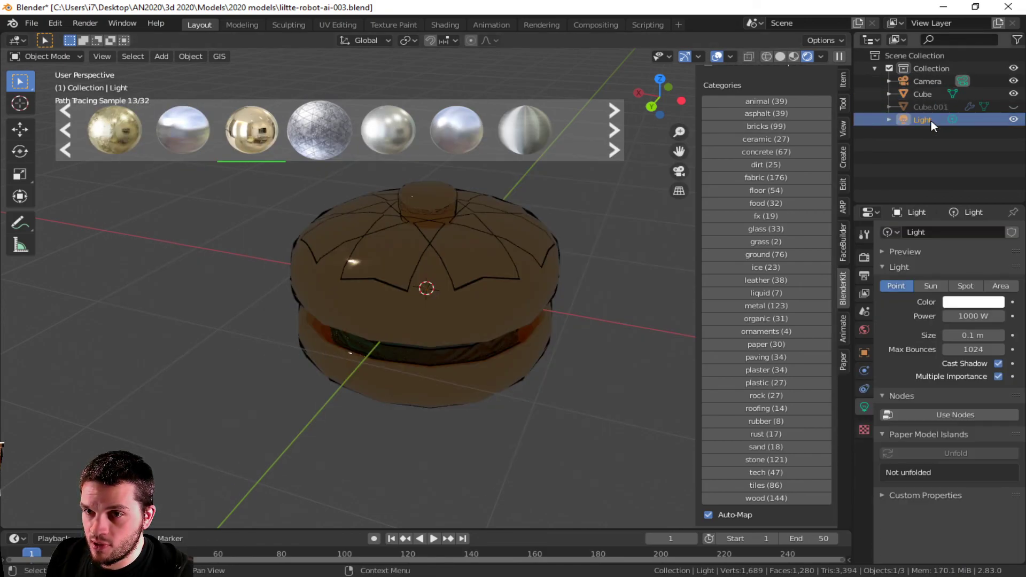
{"action": "left_click", "coordinate": [966, 316]}
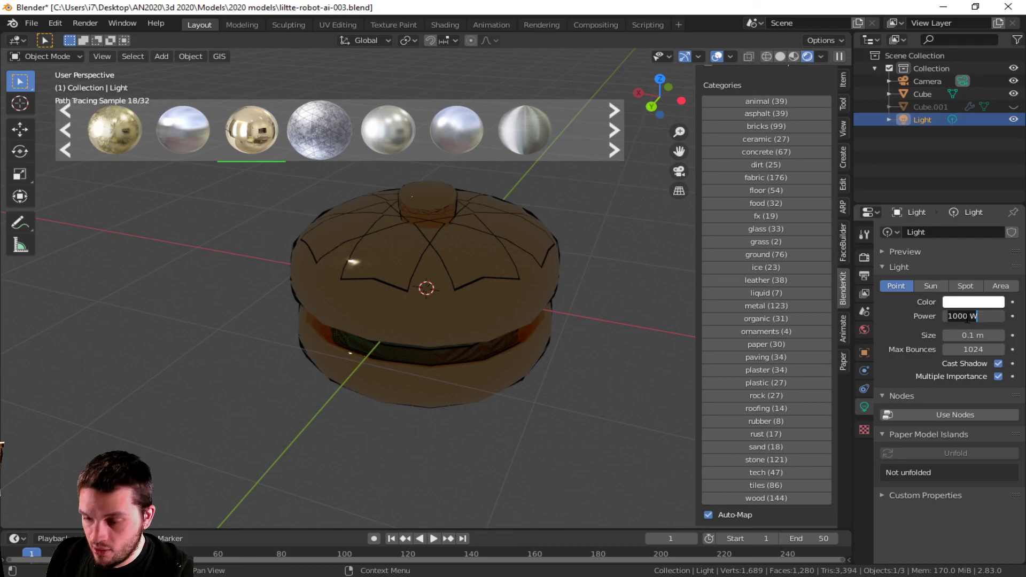
{"action": "type", "text": "3000"}
{"action": "key", "text": "Return"}
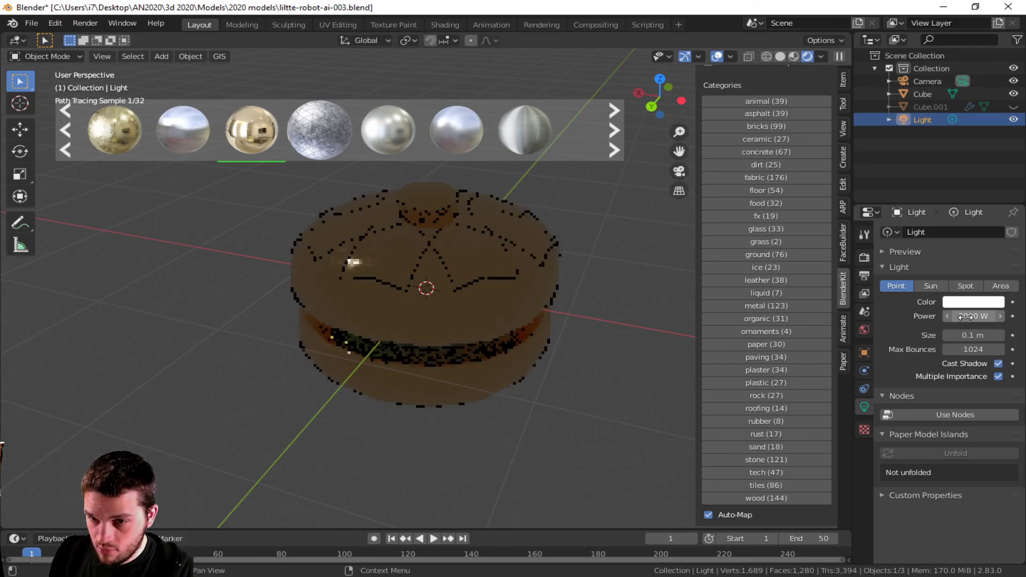
{"action": "key", "text": "alt+a"}
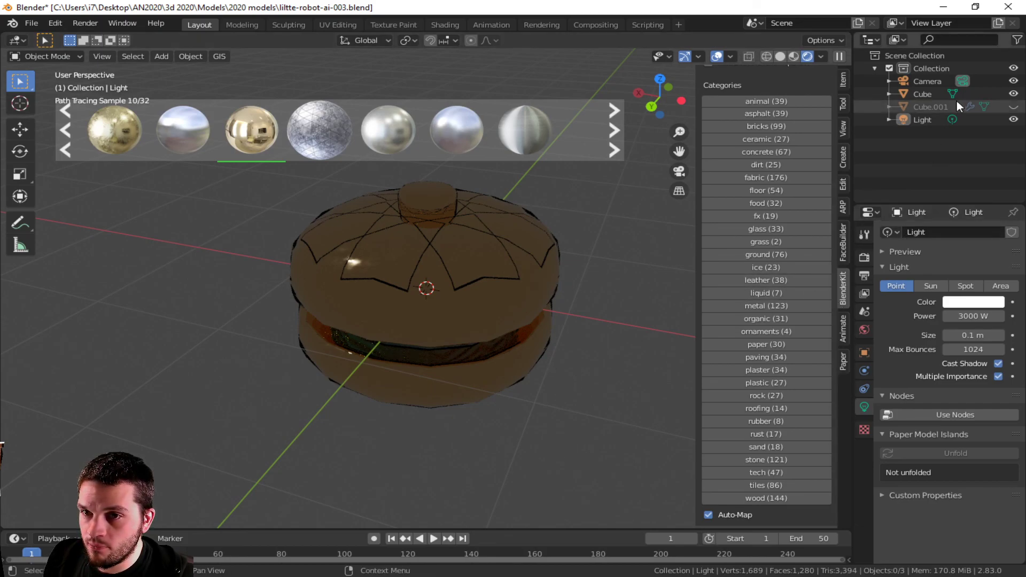
{"action": "scroll", "coordinate": [503, 245], "scroll_direction": "down", "scroll_amount": 8}
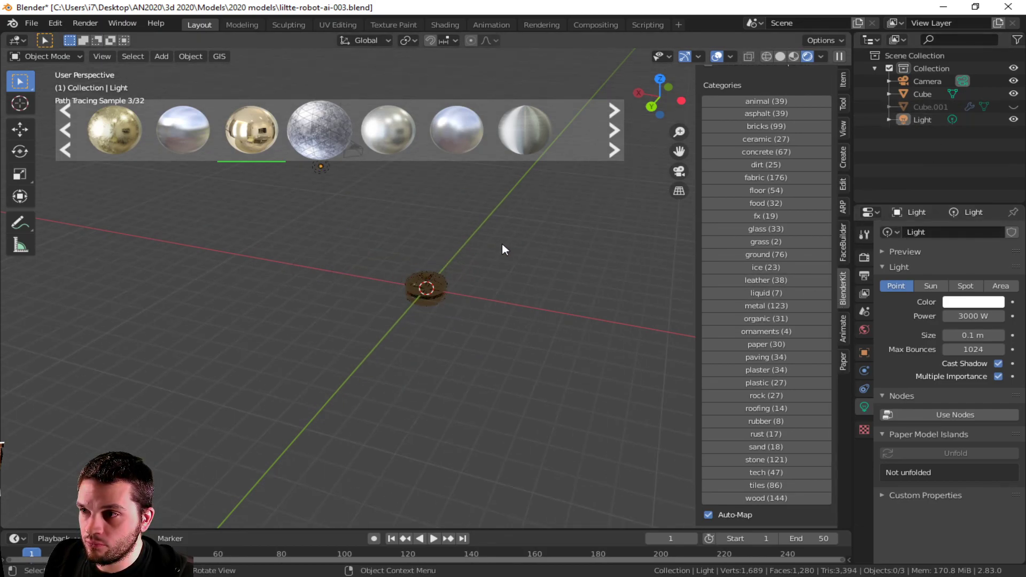
{"action": "scroll", "coordinate": [551, 316], "scroll_direction": "up", "scroll_amount": 8}
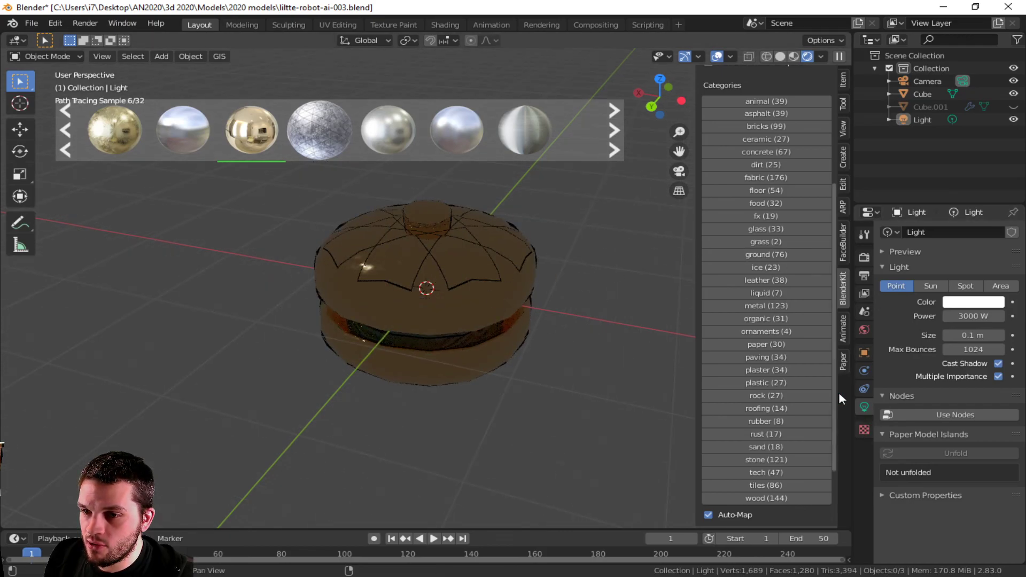
Step: Select the robot body and replace its Brass polished material with Scratched Gold
{"action": "left_click", "coordinate": [491, 291]}
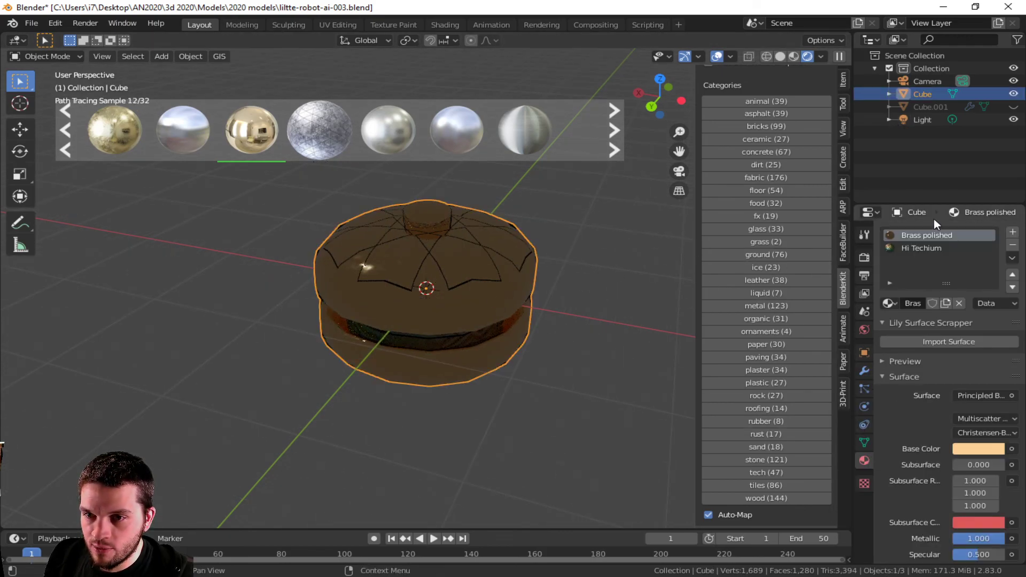
{"action": "mouse_move", "coordinate": [143, 153]}
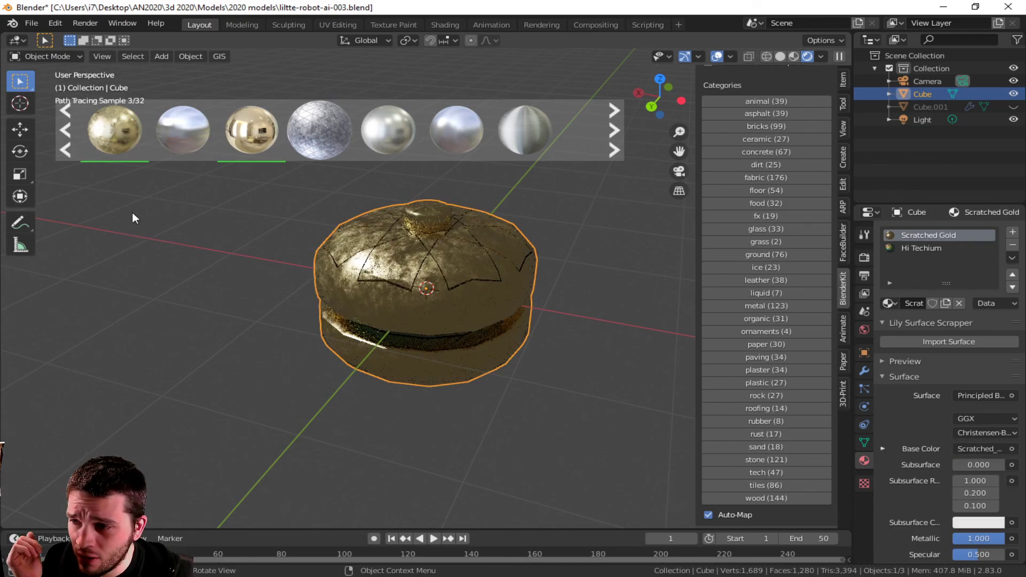
{"action": "right_click", "coordinate": [485, 375]}
Step: Examine the scratched gold robot from above and from the side, and switch the viewport to Material Preview shading
{"action": "middle_click_drag", "start_coordinate": [559, 301], "coordinate": [557, 354]}
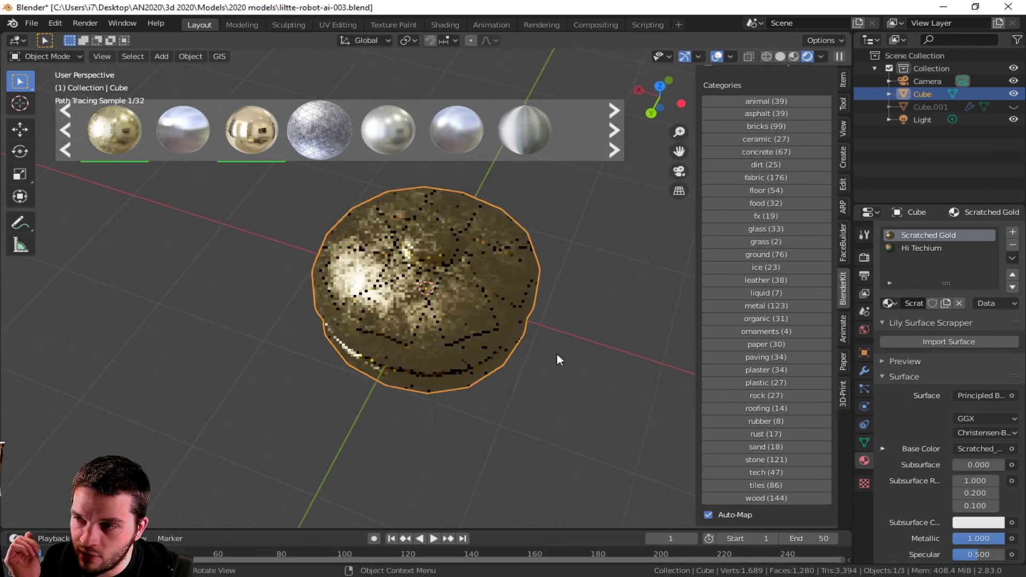
{"action": "scroll", "coordinate": [552, 352], "scroll_direction": "up", "scroll_amount": 4}
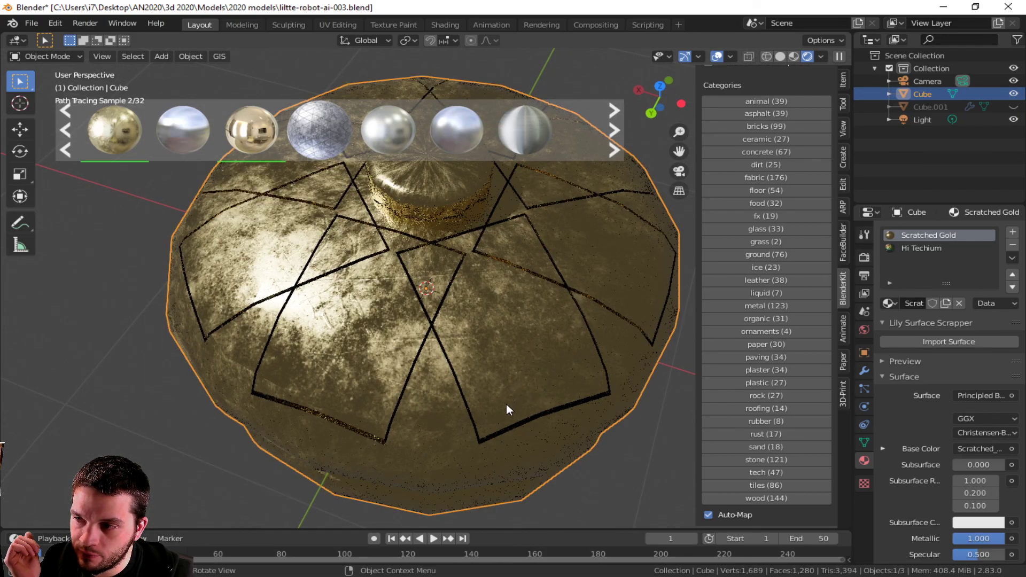
{"action": "mouse_move", "coordinate": [416, 461]}
{"action": "middle_mouse_down"}
{"action": "mouse_move", "coordinate": [410, 425]}
{"action": "mouse_move", "coordinate": [410, 446]}
{"action": "mouse_move", "coordinate": [353, 375]}
{"action": "mouse_move", "coordinate": [466, 350]}
{"action": "mouse_move", "coordinate": [416, 377]}
{"action": "mouse_move", "coordinate": [457, 332]}
{"action": "middle_mouse_up"}
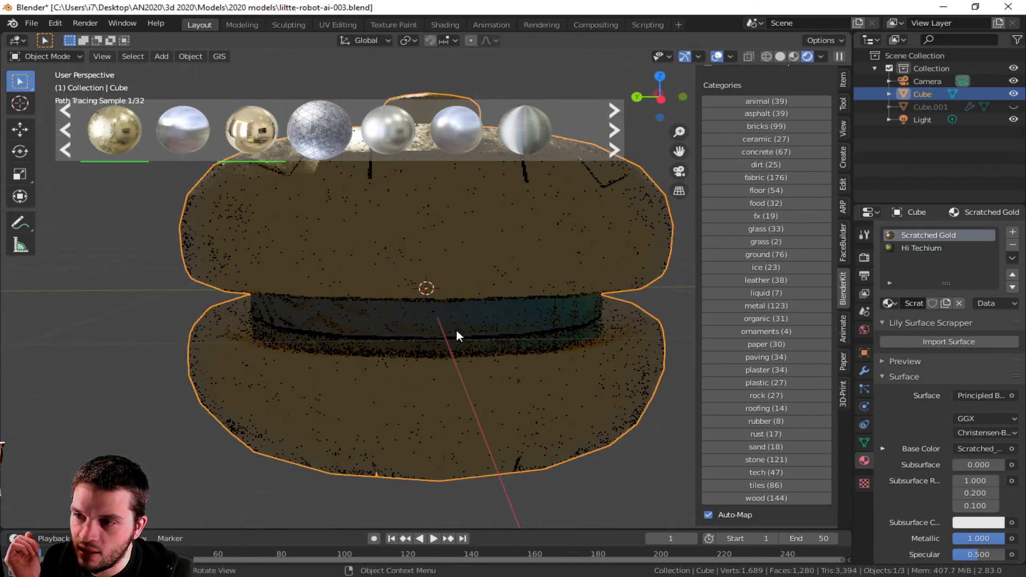
{"action": "left_click", "coordinate": [795, 56]}
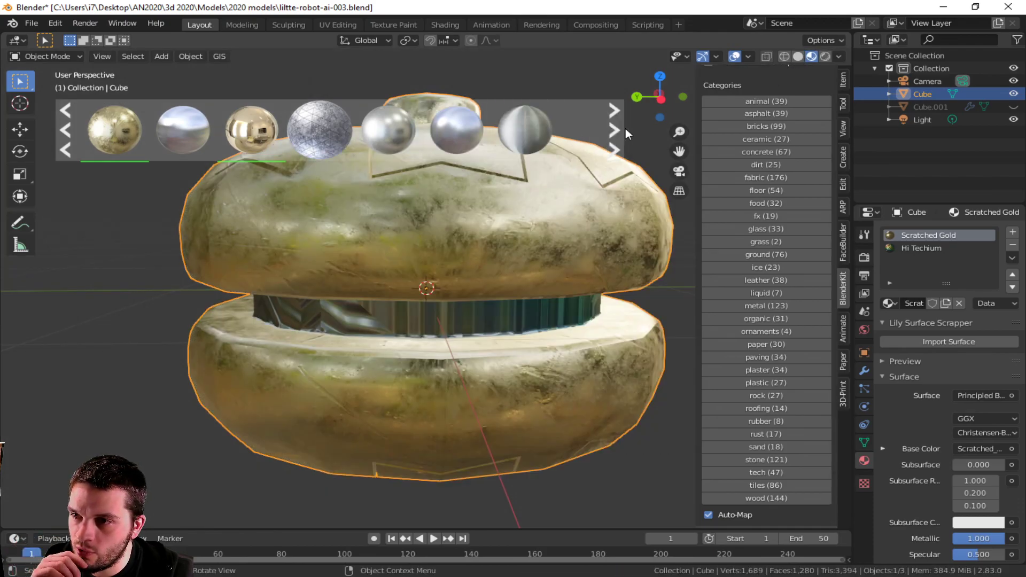
Step: Browse further through the metal materials and replace the band's Hi Techium material with Scuffed Titanium PBR
{"action": "left_click", "coordinate": [615, 133]}
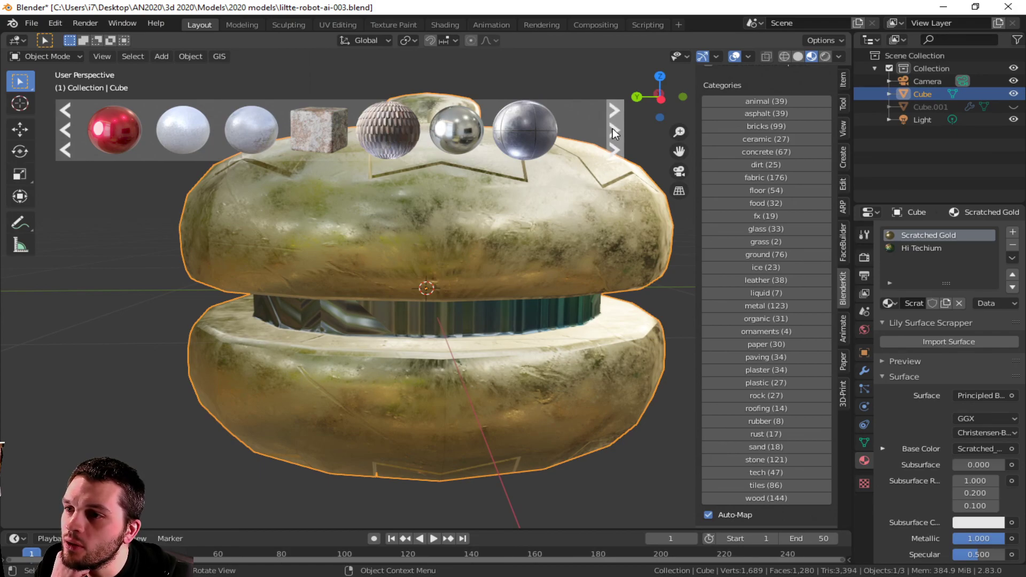
{"action": "left_click", "coordinate": [613, 128]}
{"action": "mouse_move", "coordinate": [121, 138]}
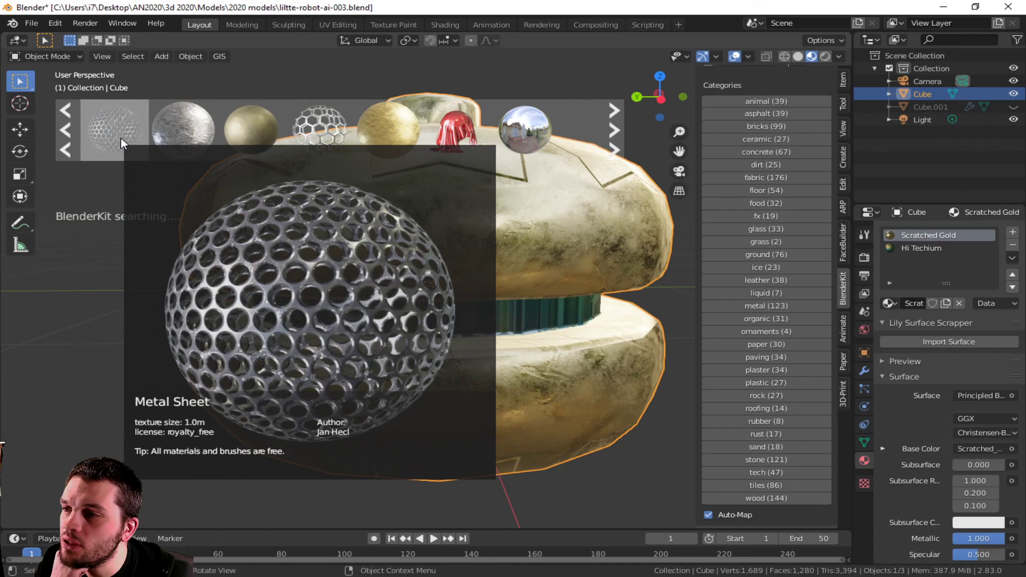
{"action": "mouse_move", "coordinate": [318, 132]}
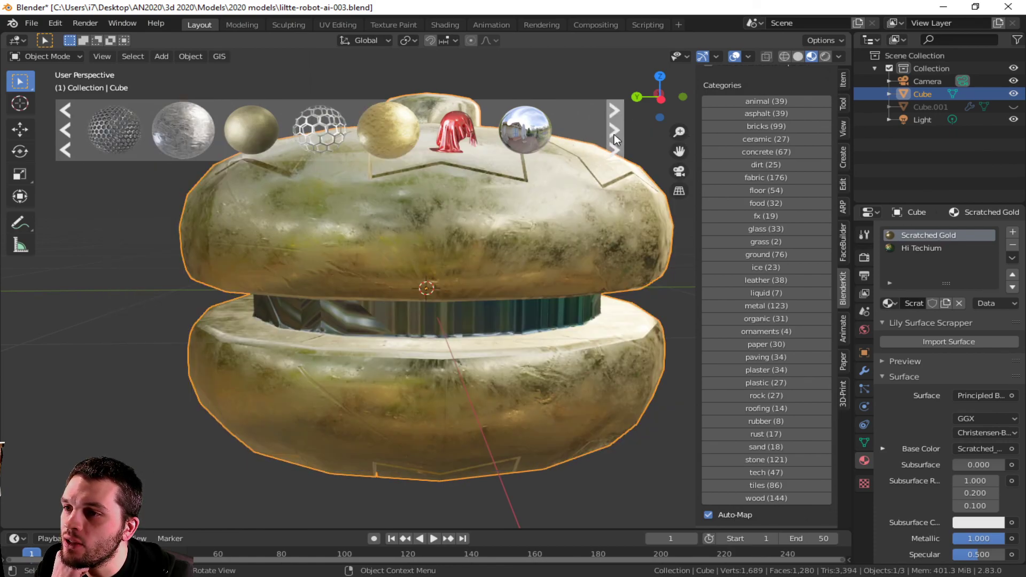
{"action": "left_click", "coordinate": [622, 132]}
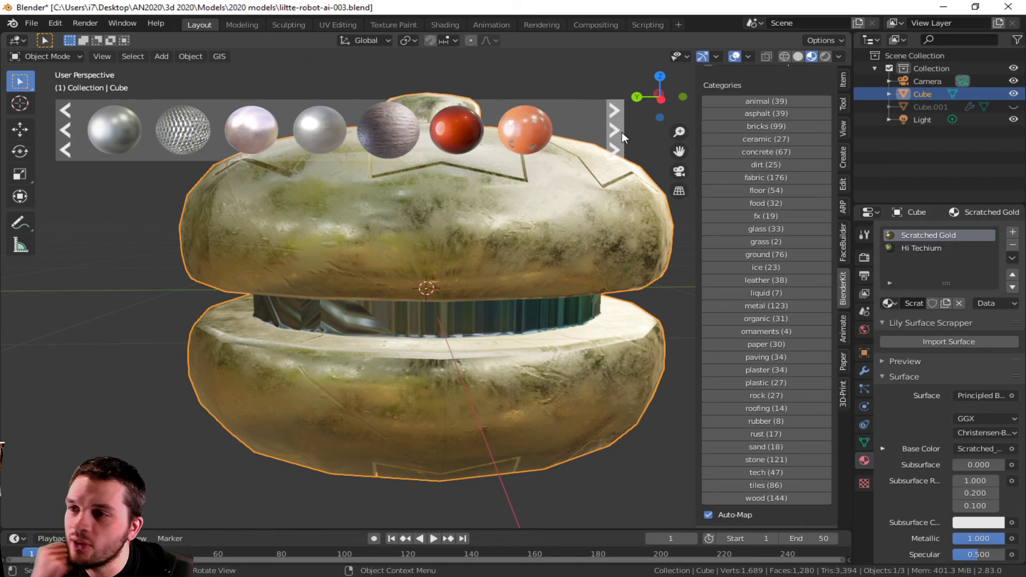
{"action": "left_click", "coordinate": [621, 132]}
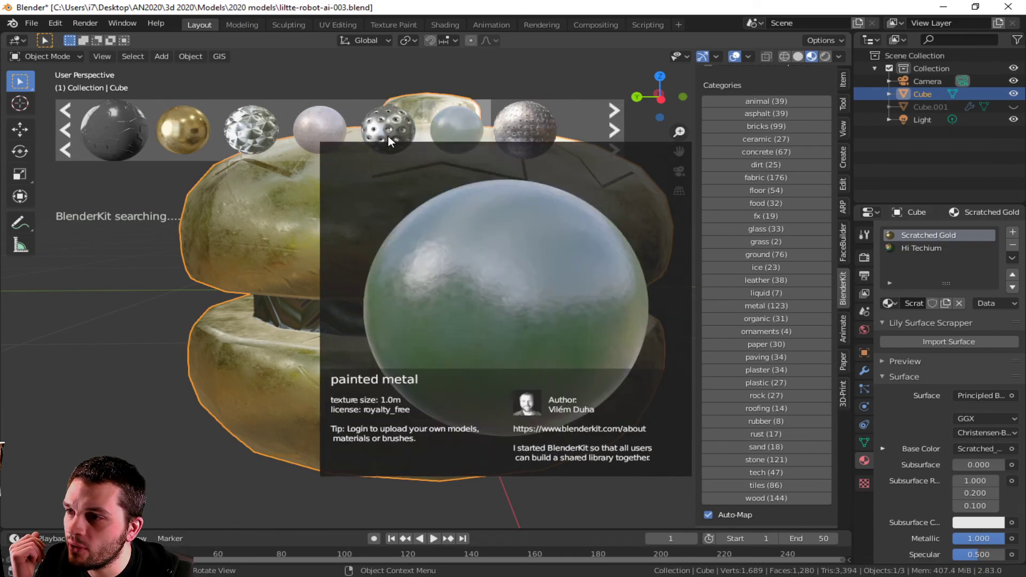
{"action": "mouse_move", "coordinate": [478, 138]}
{"action": "left_click", "coordinate": [618, 145]}
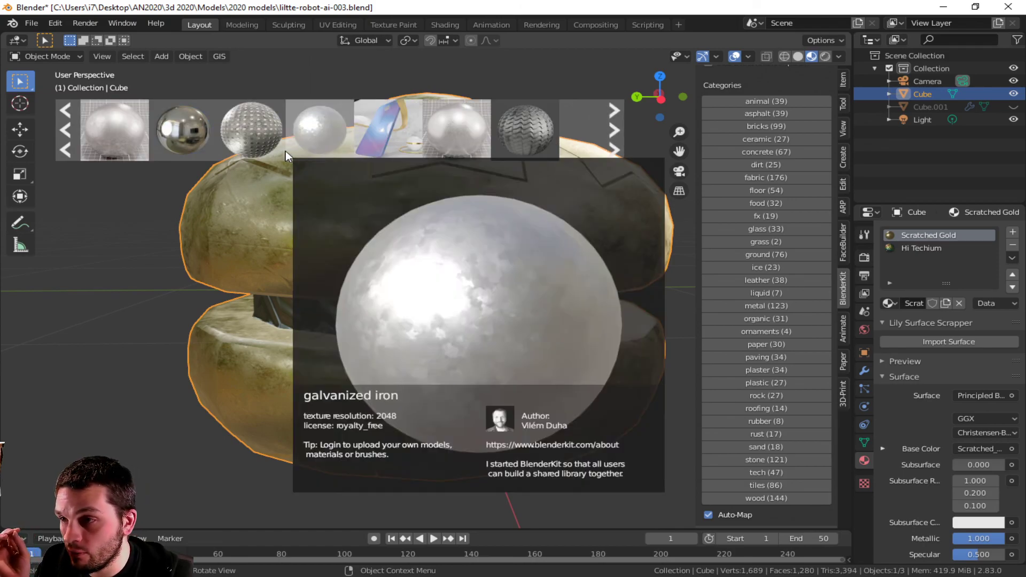
{"action": "mouse_move", "coordinate": [198, 137]}
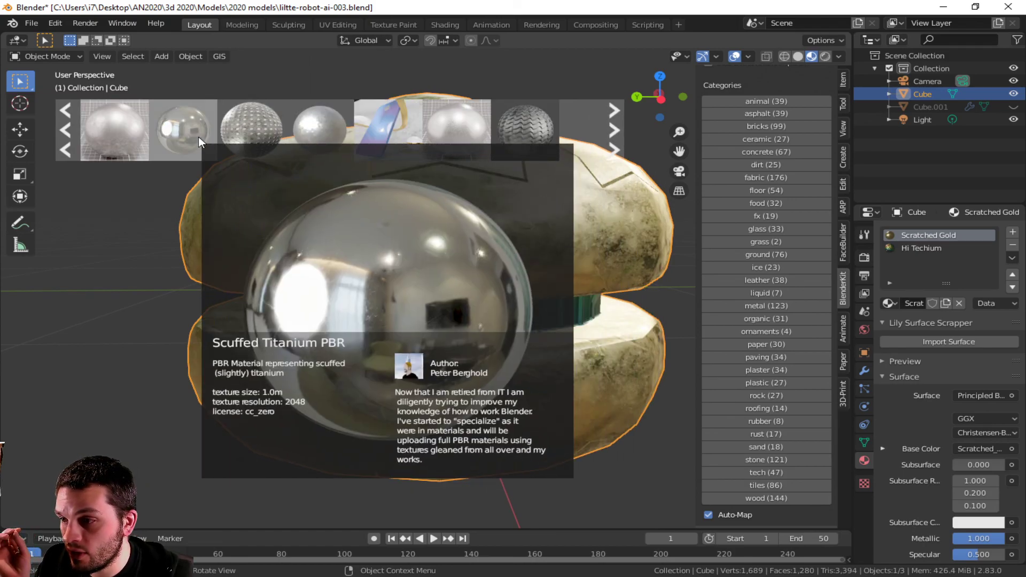
{"action": "left_click", "coordinate": [925, 247]}
{"action": "left_click_drag", "start_coordinate": [171, 134], "coordinate": [443, 273]}
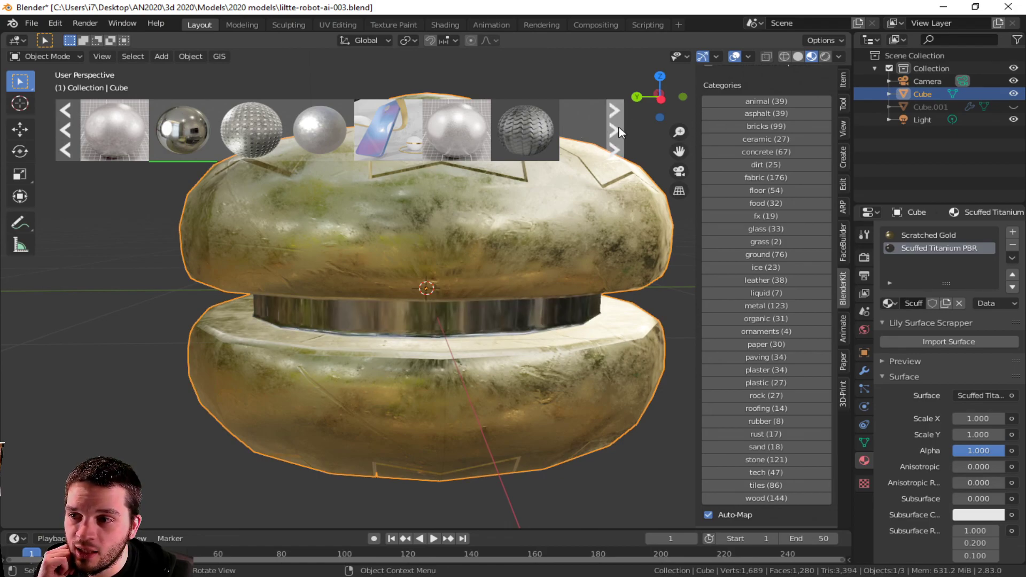
Step: Check the titanium band from slightly below in Rendered shading and return to Material Preview
{"action": "left_click", "coordinate": [826, 57]}
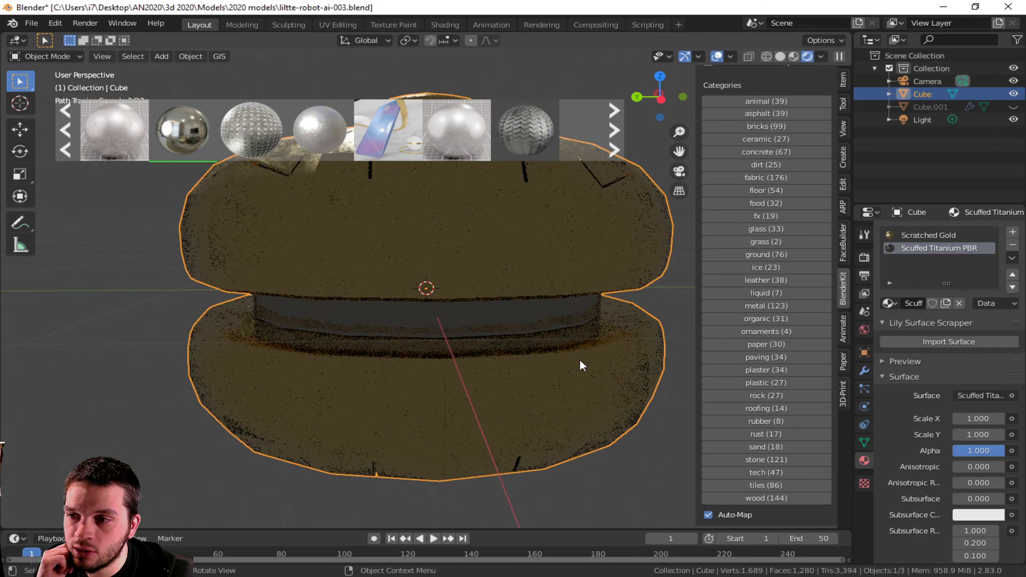
{"action": "mouse_move", "coordinate": [566, 360]}
{"action": "middle_mouse_down"}
{"action": "mouse_move", "coordinate": [459, 369]}
{"action": "mouse_move", "coordinate": [433, 341]}
{"action": "mouse_move", "coordinate": [516, 290]}
{"action": "middle_mouse_up"}
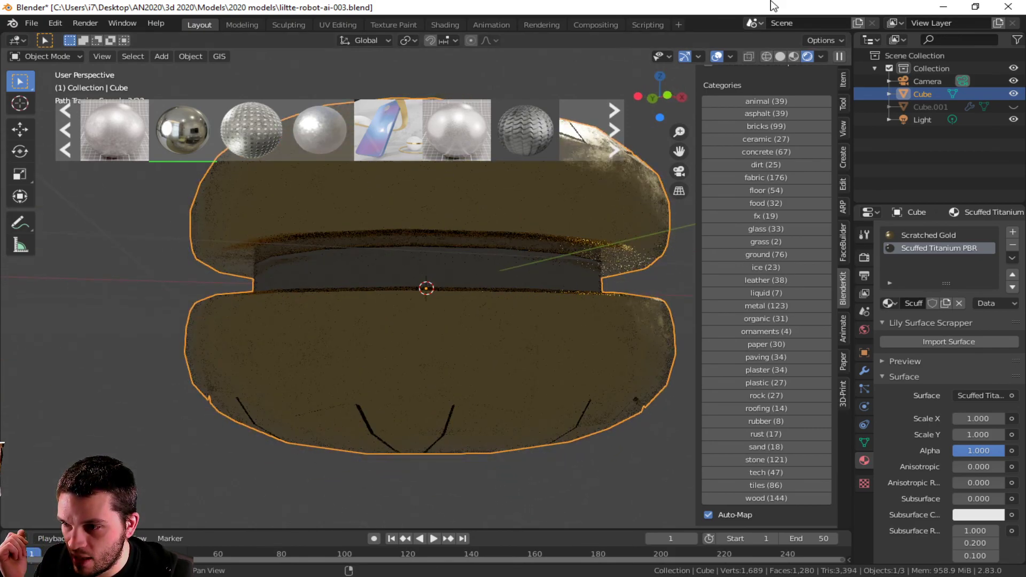
{"action": "left_click", "coordinate": [794, 57]}
Step: Select the point light above the robot and move it down beside the body, level with the band
{"action": "middle_click_drag", "start_coordinate": [588, 282], "coordinate": [520, 331]}
{"action": "scroll", "coordinate": [519, 331], "scroll_direction": "down", "scroll_amount": 4}
{"action": "scroll", "coordinate": [519, 330], "scroll_direction": "down", "scroll_amount": 5}
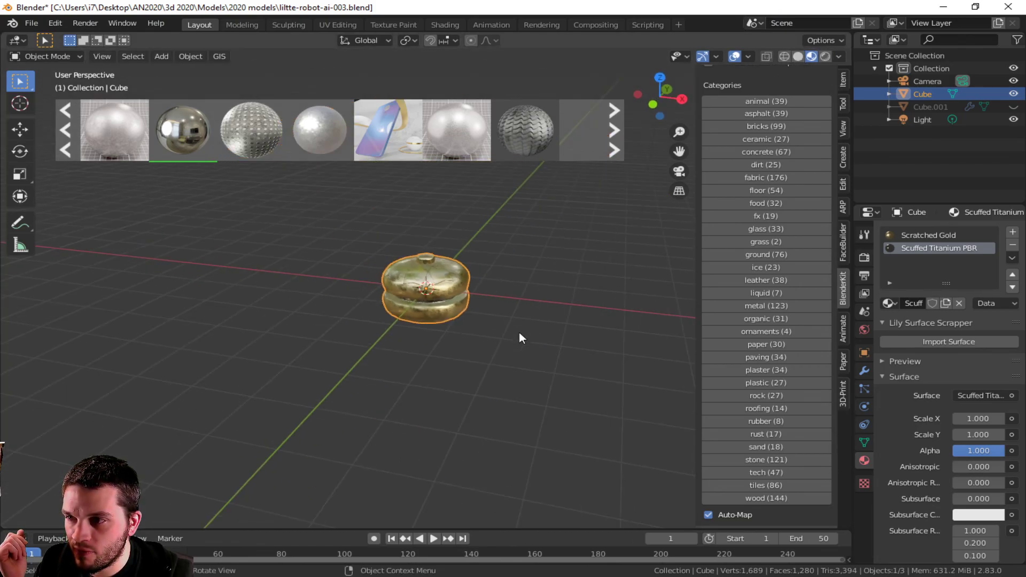
{"action": "left_click", "coordinate": [485, 224]}
{"action": "left_click_drag", "start_coordinate": [487, 225], "coordinate": [472, 299]}
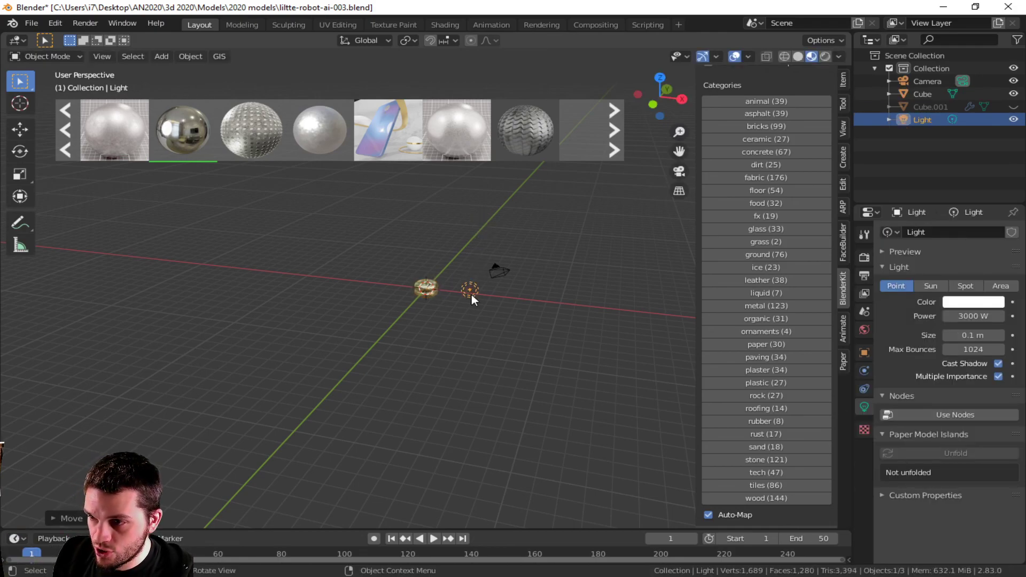
Step: Examine the relit robot from the side facing the light in Rendered shading
{"action": "left_click", "coordinate": [825, 56]}
{"action": "scroll", "coordinate": [393, 319], "scroll_direction": "up", "scroll_amount": 5}
{"action": "scroll", "coordinate": [407, 324], "scroll_direction": "up", "scroll_amount": 4}
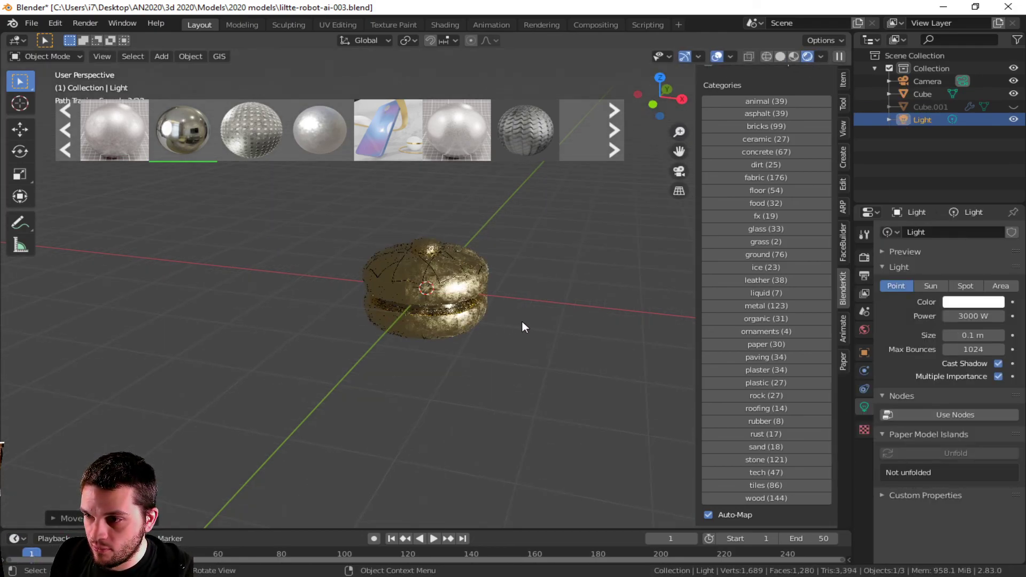
{"action": "right_click", "coordinate": [516, 336]}
{"action": "middle_click_drag", "start_coordinate": [570, 331], "coordinate": [504, 302]}
{"action": "scroll", "coordinate": [497, 330], "scroll_direction": "up", "scroll_amount": 5}
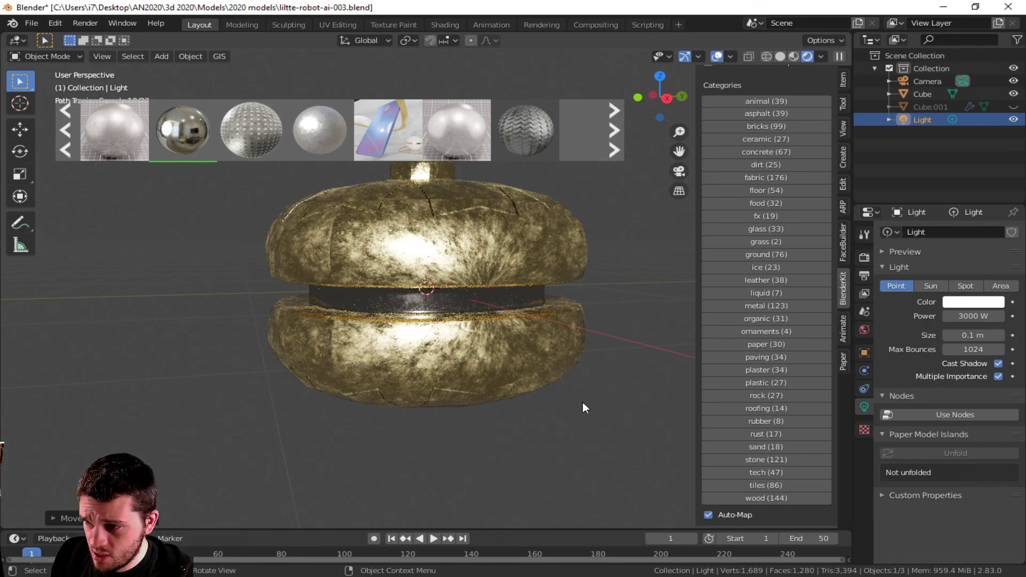
{"action": "scroll", "coordinate": [596, 269], "scroll_direction": "down", "scroll_amount": 2}
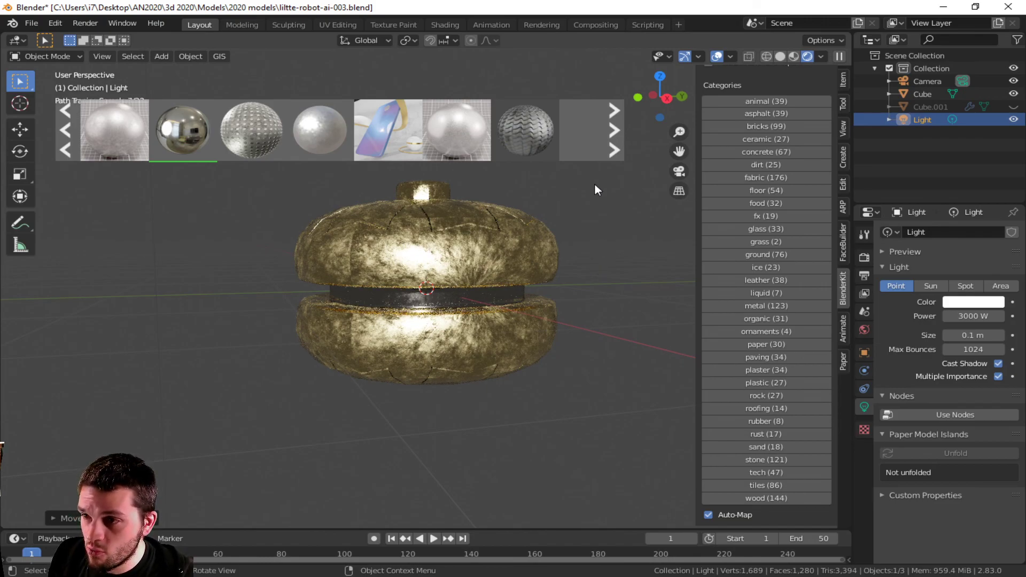
Step: Hide the BlenderKit asset bar and the viewport sidebar
{"action": "scroll", "coordinate": [814, 172], "scroll_direction": "up", "scroll_amount": 4}
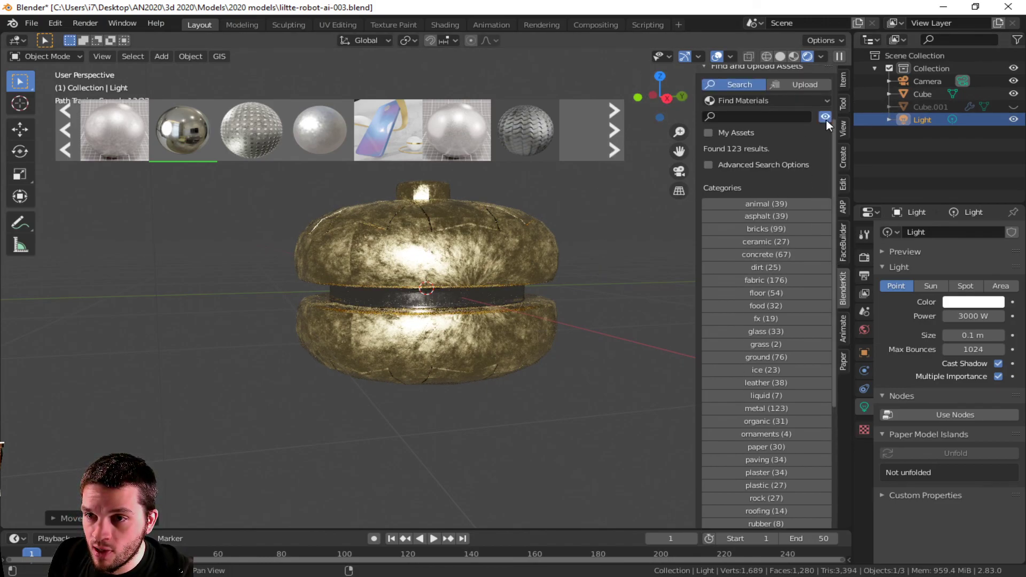
{"action": "left_click", "coordinate": [826, 118]}
{"action": "key", "text": "n"}
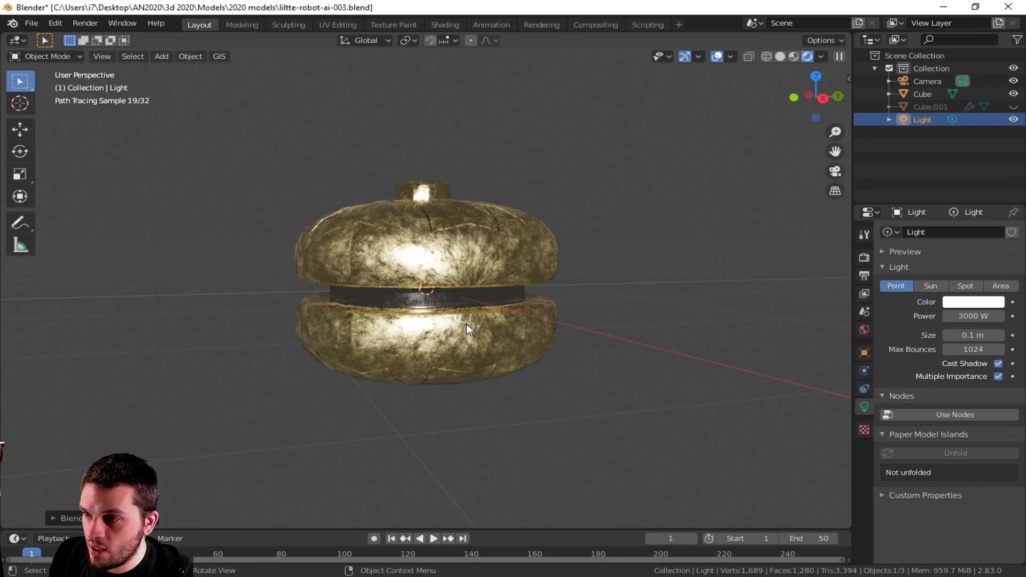
Step: Inspect the gold body, the grooves and the titanium band up close from above and from the side
{"action": "mouse_move", "coordinate": [459, 293]}
{"action": "middle_mouse_down"}
{"action": "mouse_move", "coordinate": [459, 346]}
{"action": "mouse_move", "coordinate": [468, 253]}
{"action": "mouse_move", "coordinate": [479, 289]}
{"action": "middle_mouse_up"}
{"action": "scroll", "coordinate": [478, 289], "scroll_direction": "up", "scroll_amount": 6}
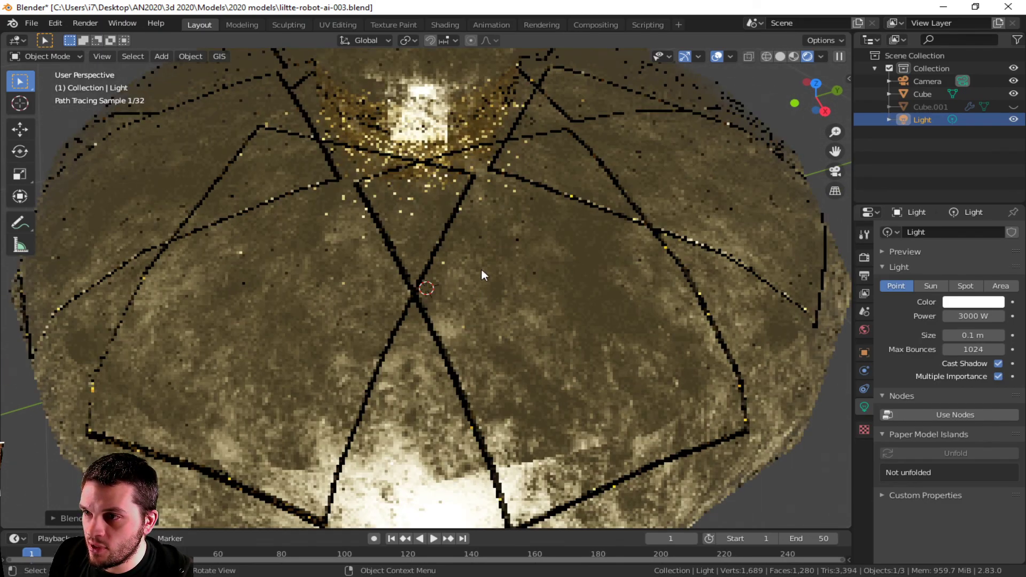
{"action": "mouse_move", "coordinate": [435, 455]}
{"action": "middle_mouse_down"}
{"action": "mouse_move", "coordinate": [436, 397]}
{"action": "mouse_move", "coordinate": [465, 302]}
{"action": "middle_mouse_up"}
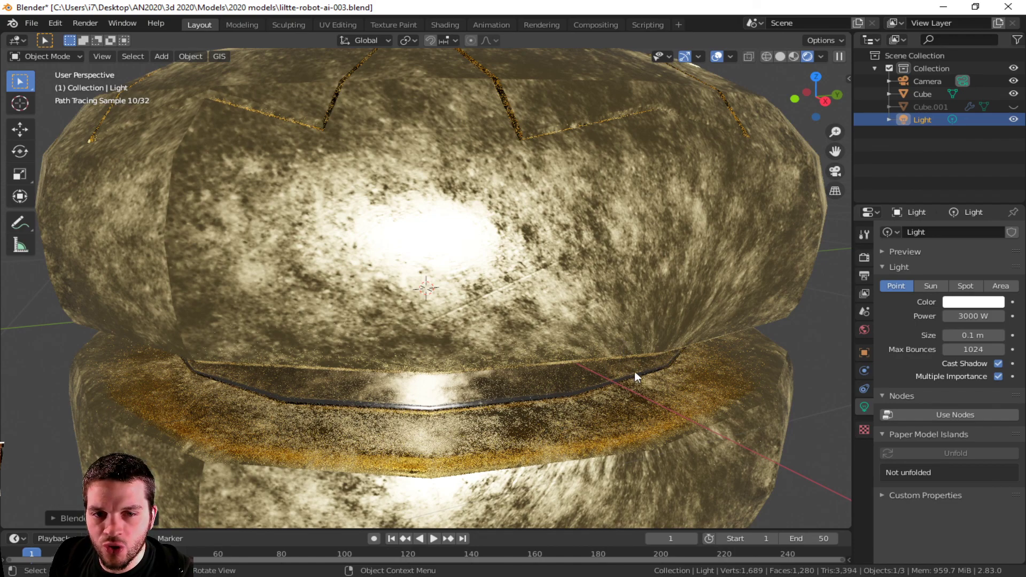
{"action": "middle_click_drag", "start_coordinate": [646, 440], "coordinate": [640, 425]}
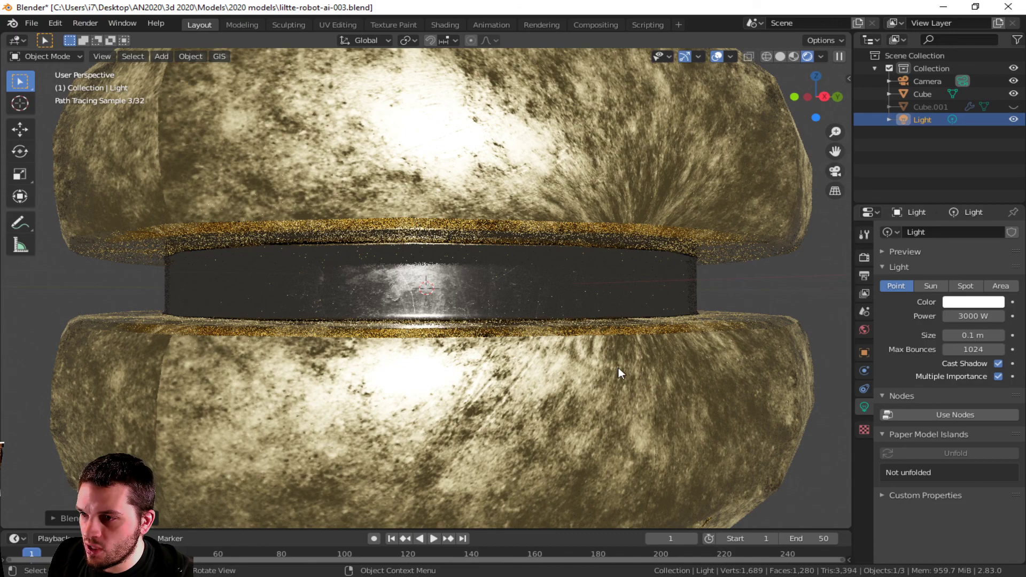
Step: Save the robot file and open a maximised Wavefront (.obj) export dialog
{"action": "left_click", "coordinate": [31, 23]}
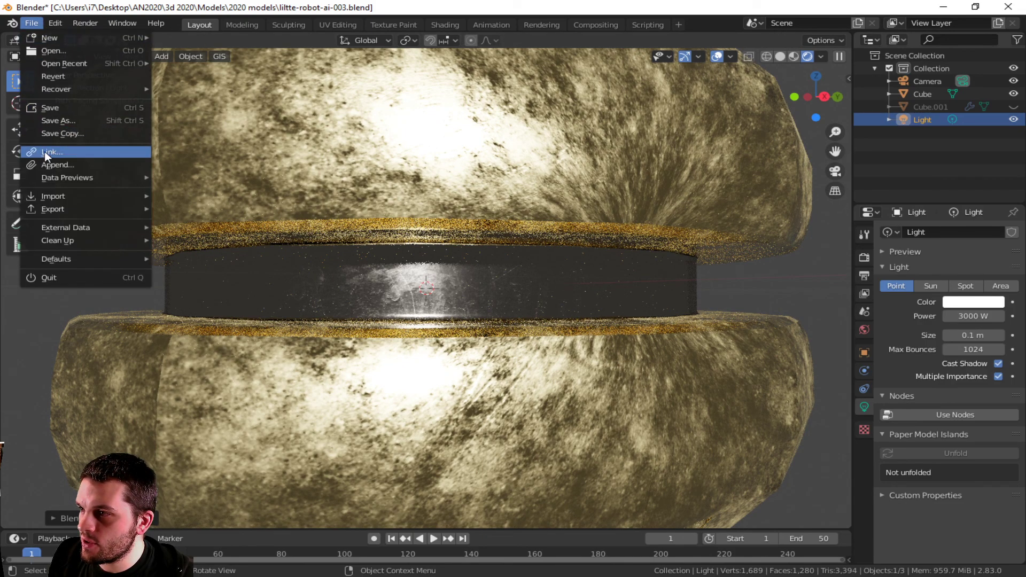
{"action": "left_click", "coordinate": [55, 105]}
{"action": "left_click", "coordinate": [31, 24]}
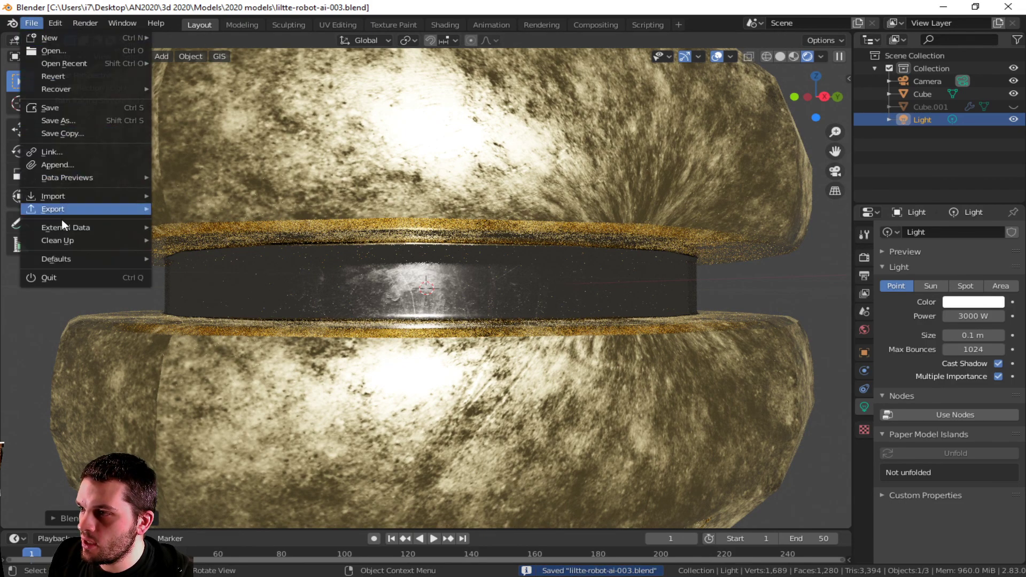
{"action": "mouse_move", "coordinate": [74, 207]}
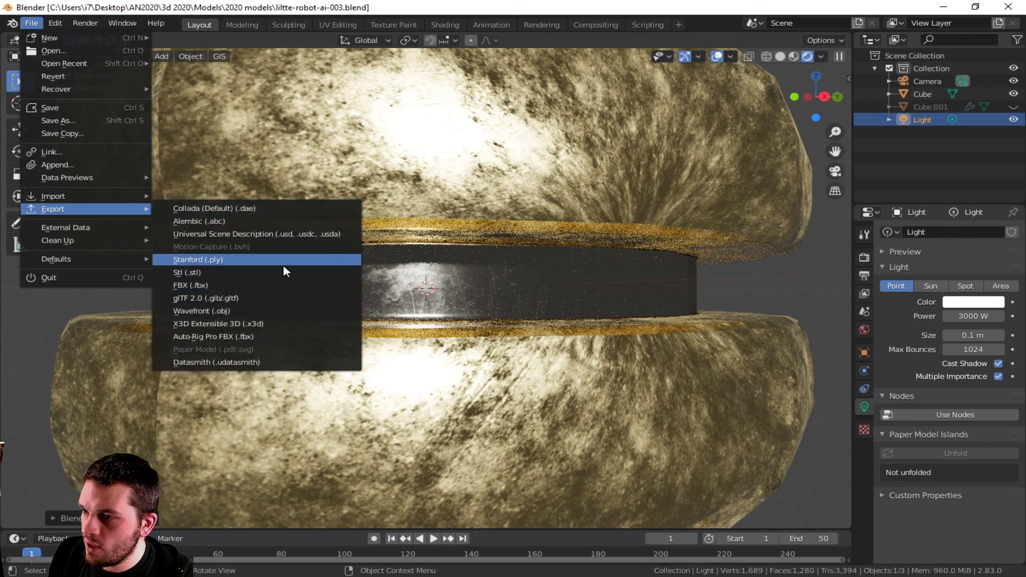
{"action": "left_click", "coordinate": [31, 23]}
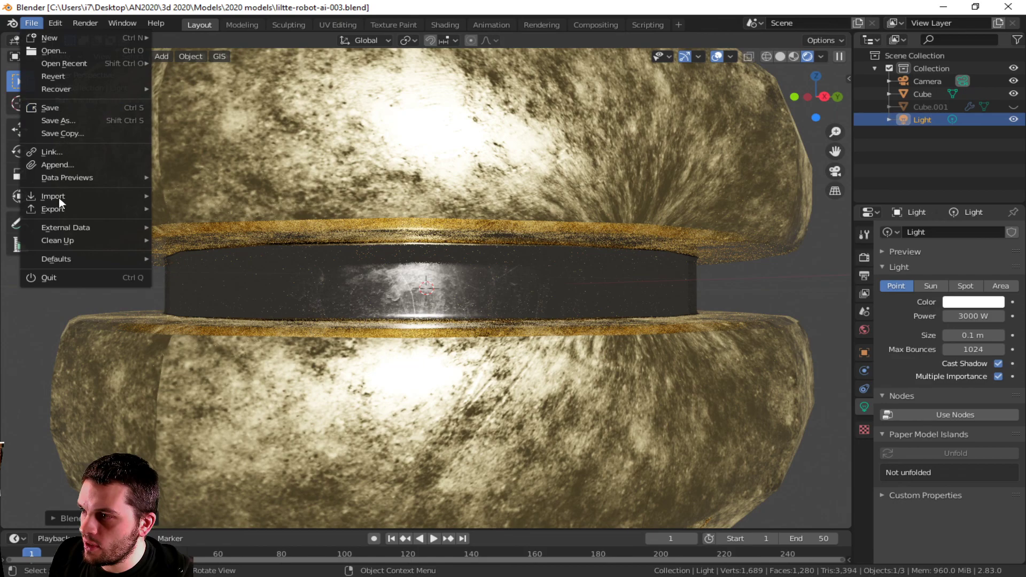
{"action": "mouse_move", "coordinate": [56, 212]}
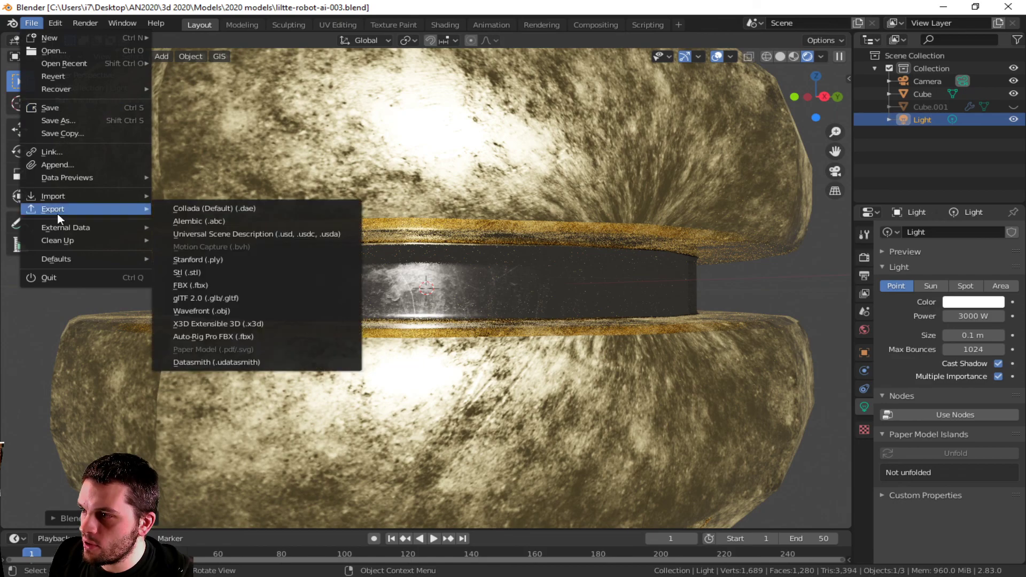
{"action": "left_click", "coordinate": [242, 314]}
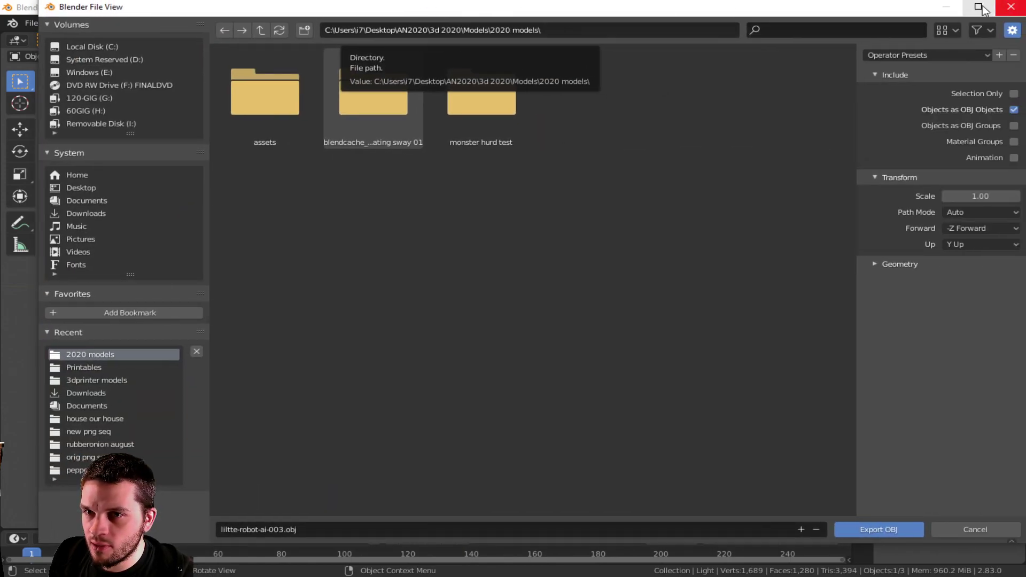
{"action": "left_click", "coordinate": [987, 9]}
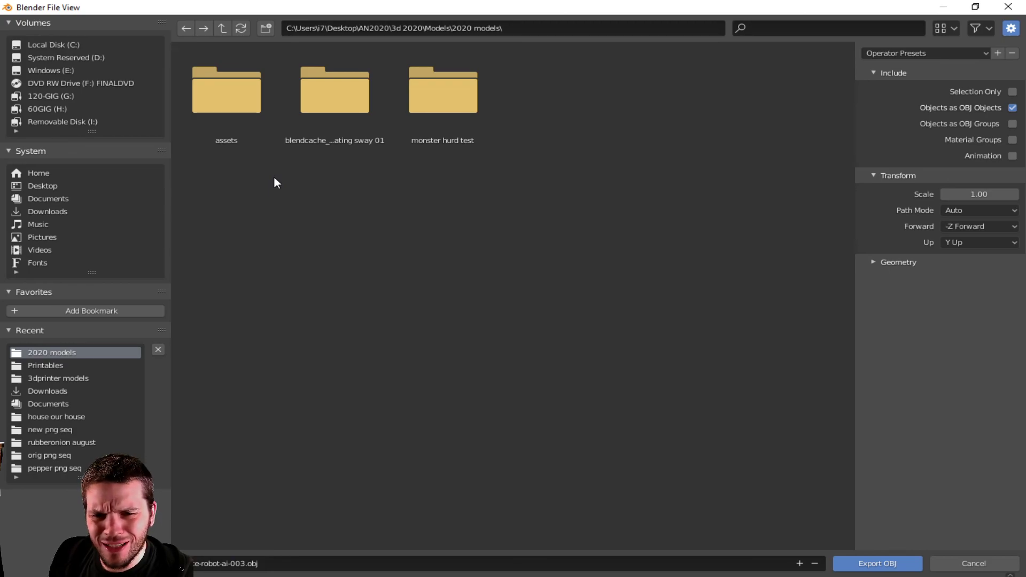
Step: Go to the Desktop\AN2020 folder in the export dialog and create a folder named "unreal games" there
{"action": "left_click", "coordinate": [54, 365]}
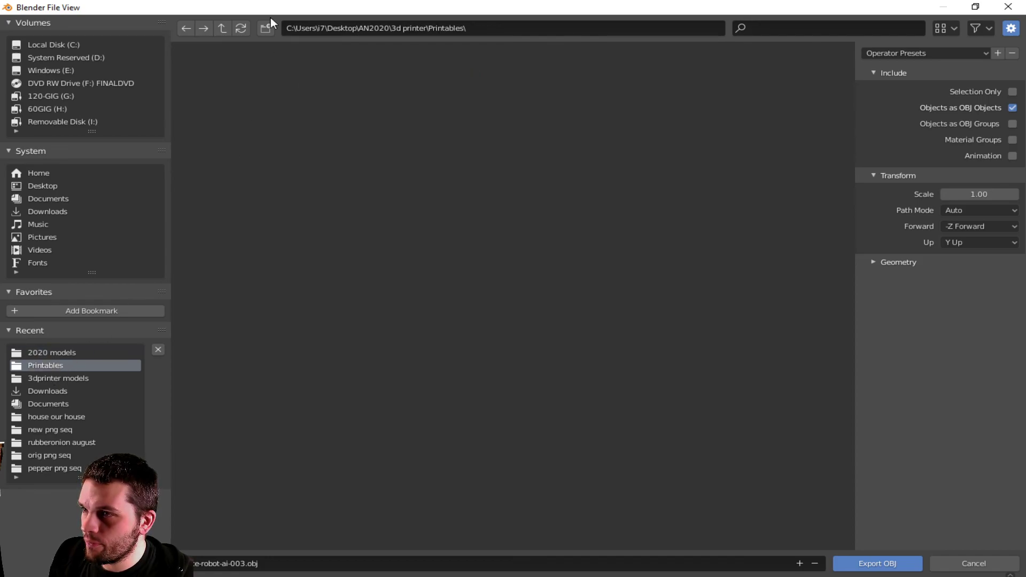
{"action": "left_click", "coordinate": [225, 29]}
{"action": "left_click", "coordinate": [225, 28]}
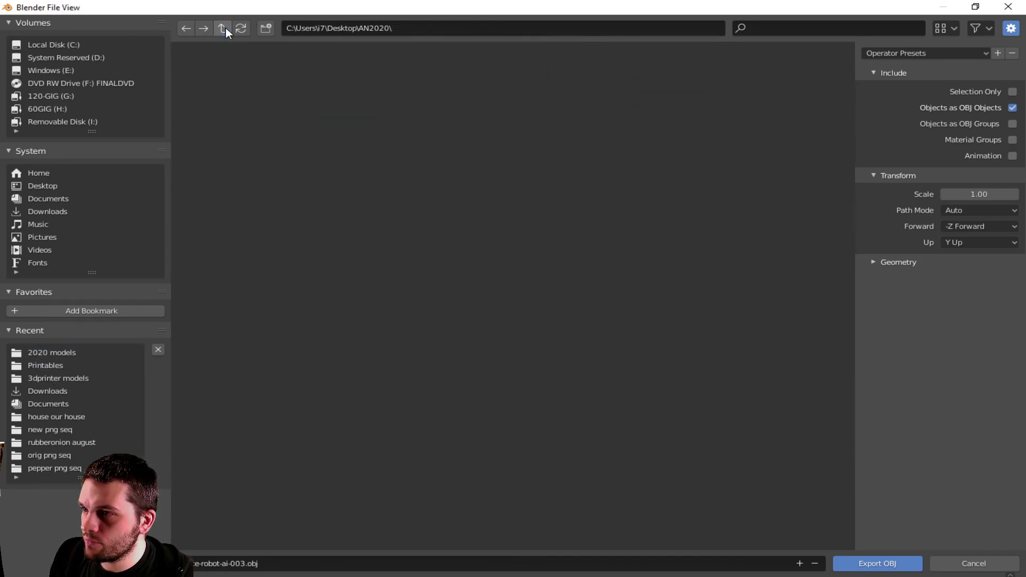
{"action": "right_click", "coordinate": [370, 313]}
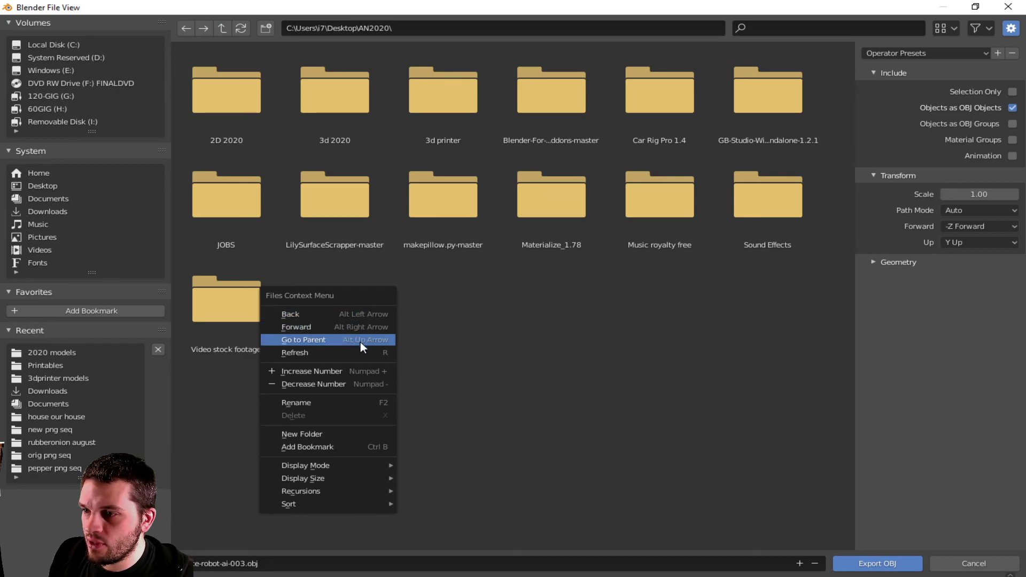
{"action": "left_click", "coordinate": [336, 433]}
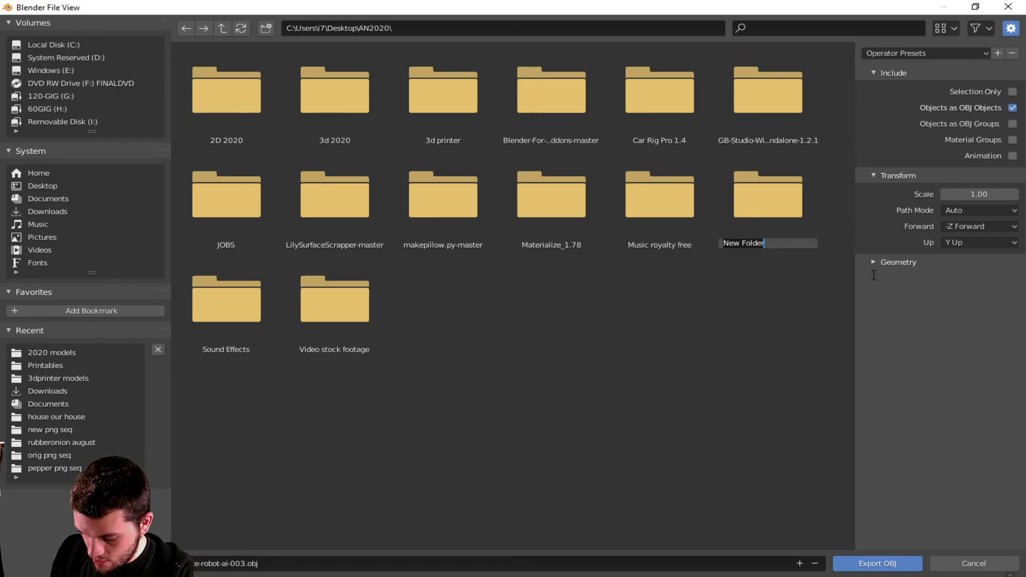
{"action": "type", "text": "unreal g"}
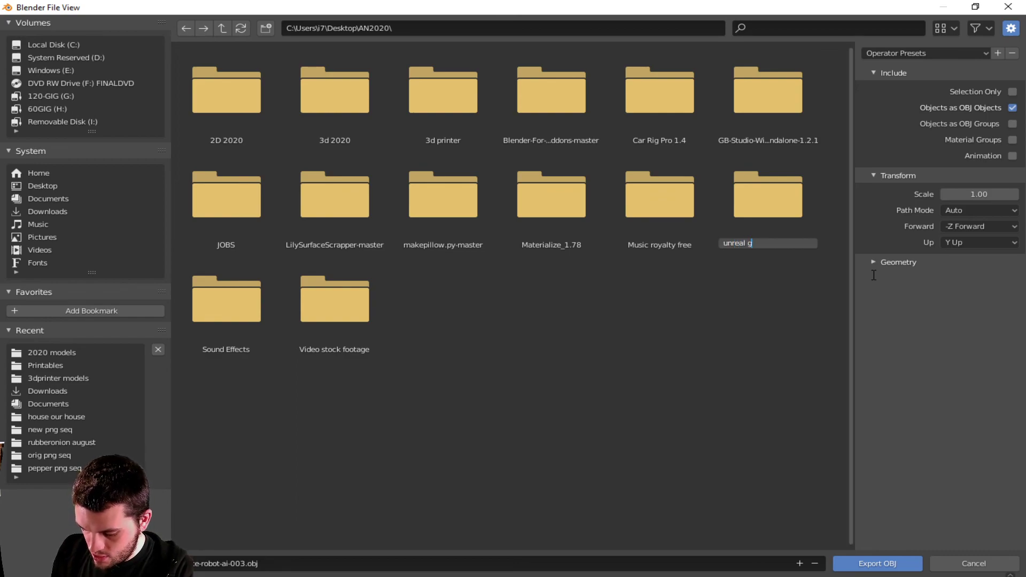
{"action": "type", "text": "ames"}
{"action": "key", "text": "Return"}
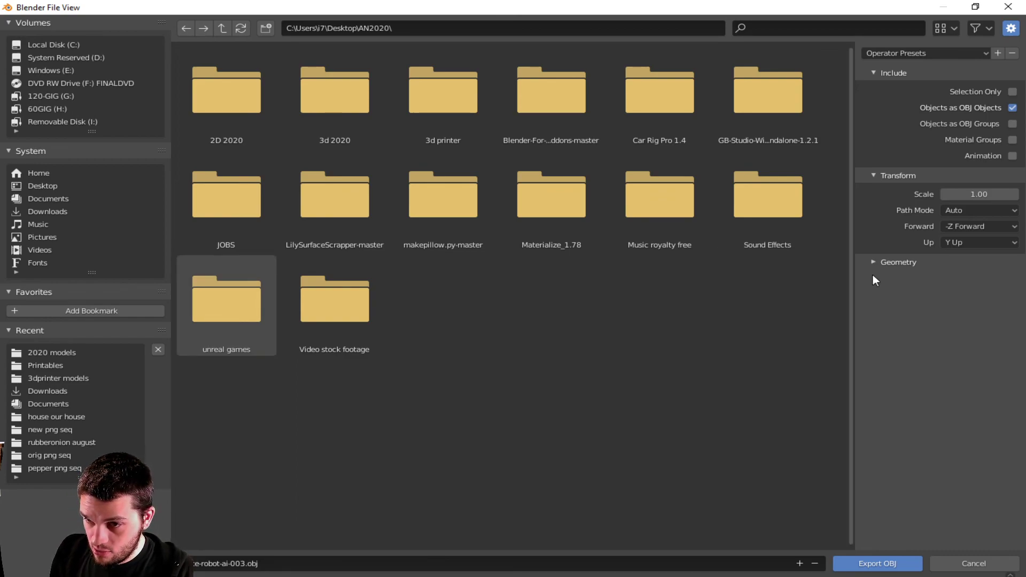
Step: Create a subfolder named "ai characters" inside the unreal games folder
{"action": "double_click", "coordinate": [224, 304]}
{"action": "right_click", "coordinate": [356, 196]}
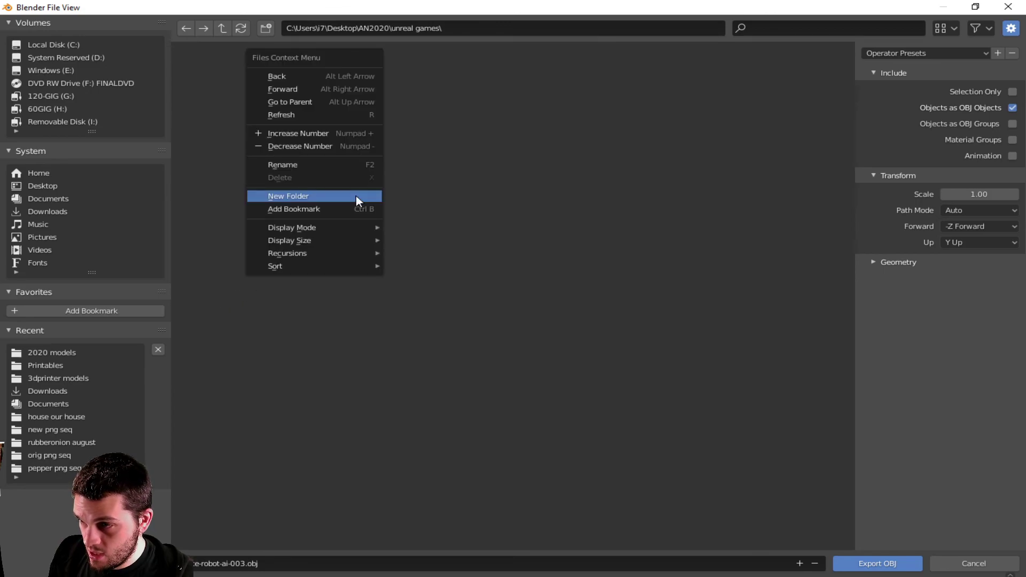
{"action": "left_click", "coordinate": [355, 196]}
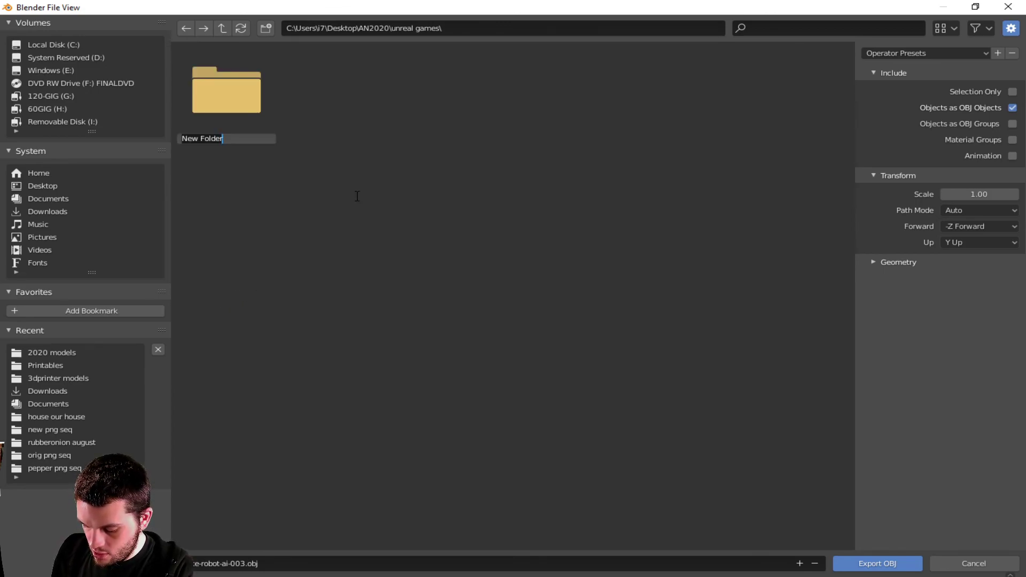
{"action": "type", "text": "ai"}
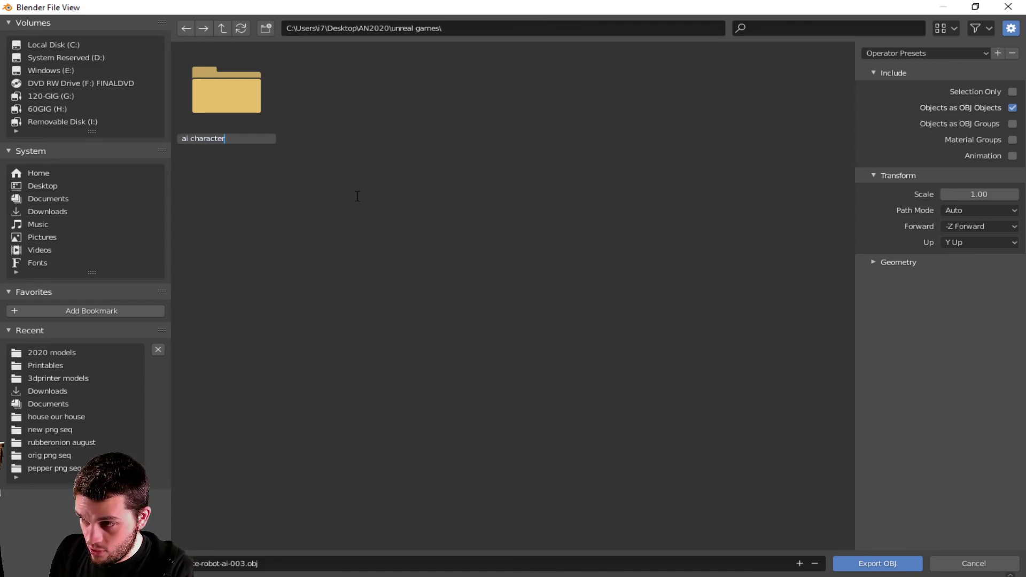
{"action": "type", "text": "characters blendere"}
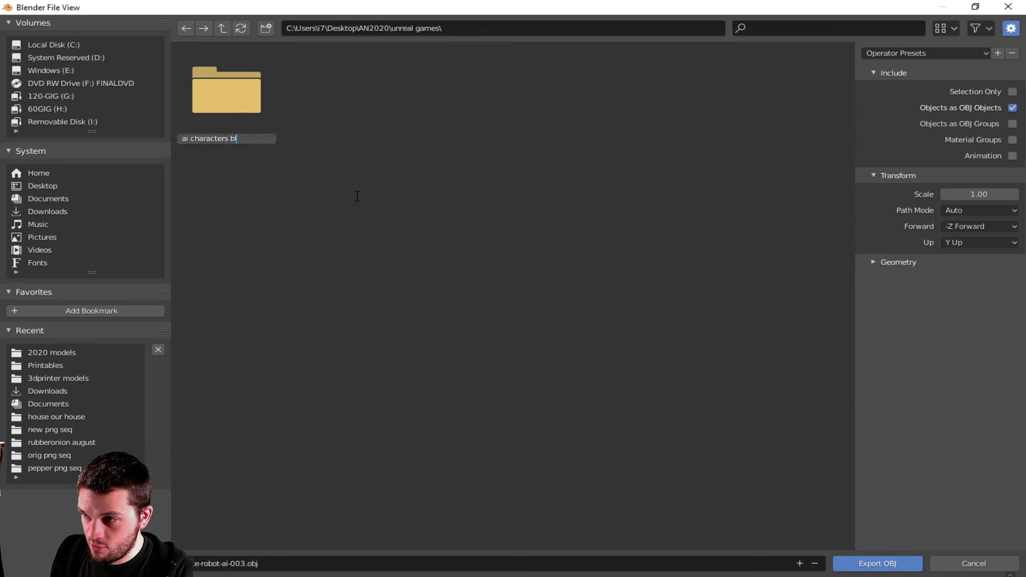
{"action": "key", "text": "Return"}
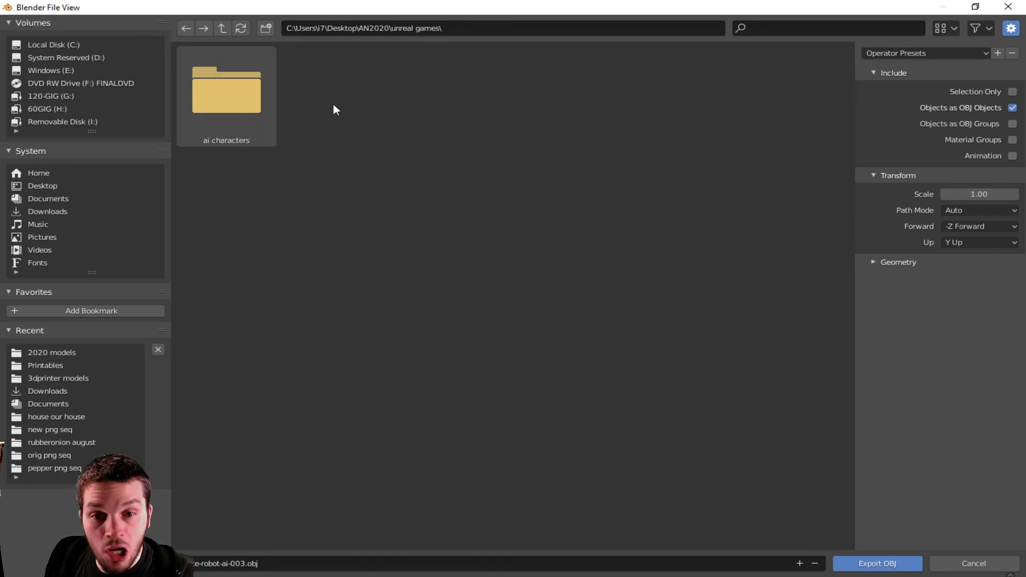
Step: Export the robot as an OBJ file into the ai characters folder under the proposed file name
{"action": "double_click", "coordinate": [251, 138]}
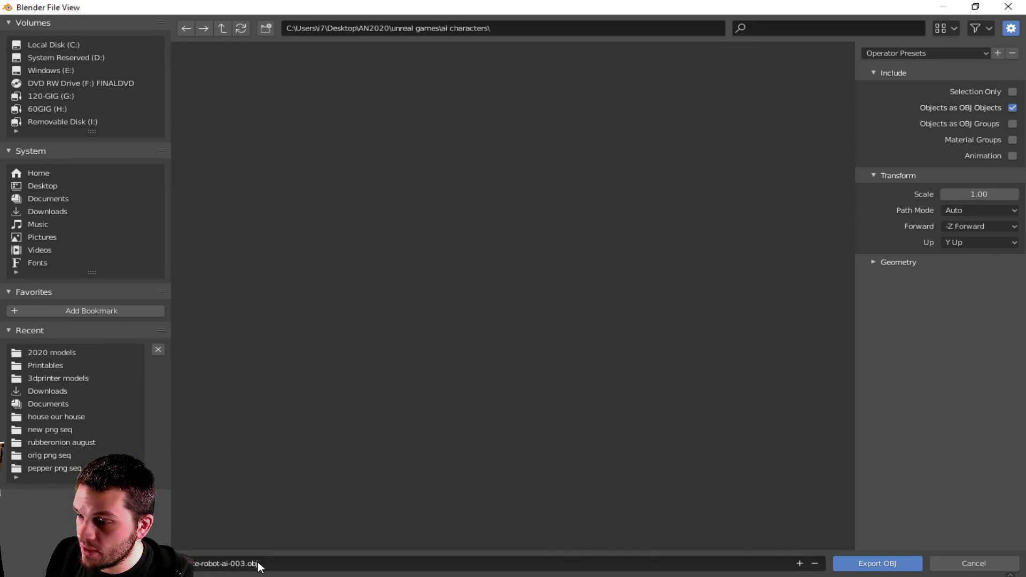
{"action": "left_click", "coordinate": [282, 561]}
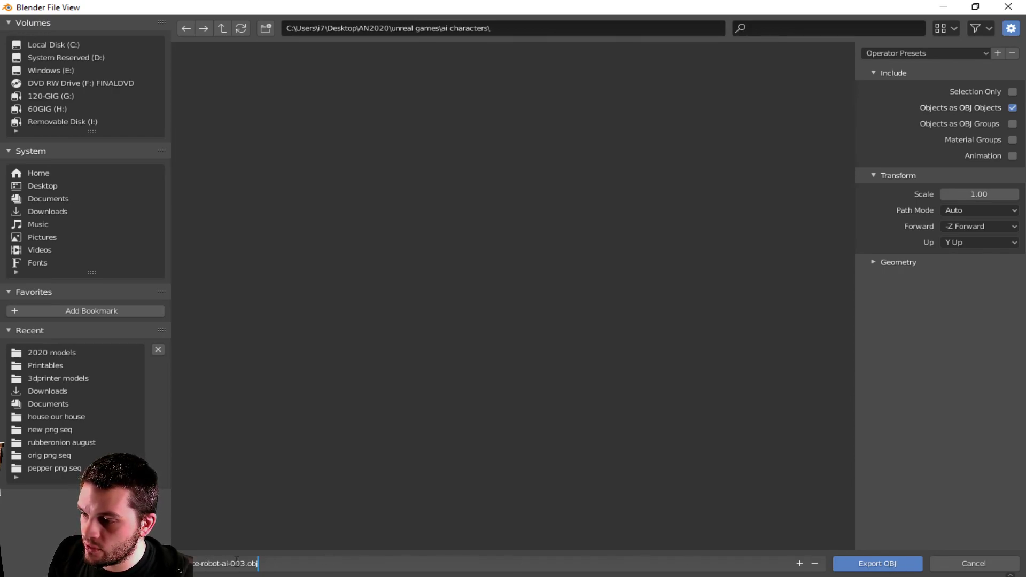
{"action": "left_click", "coordinate": [859, 565]}
{"action": "left_click", "coordinate": [860, 564]}
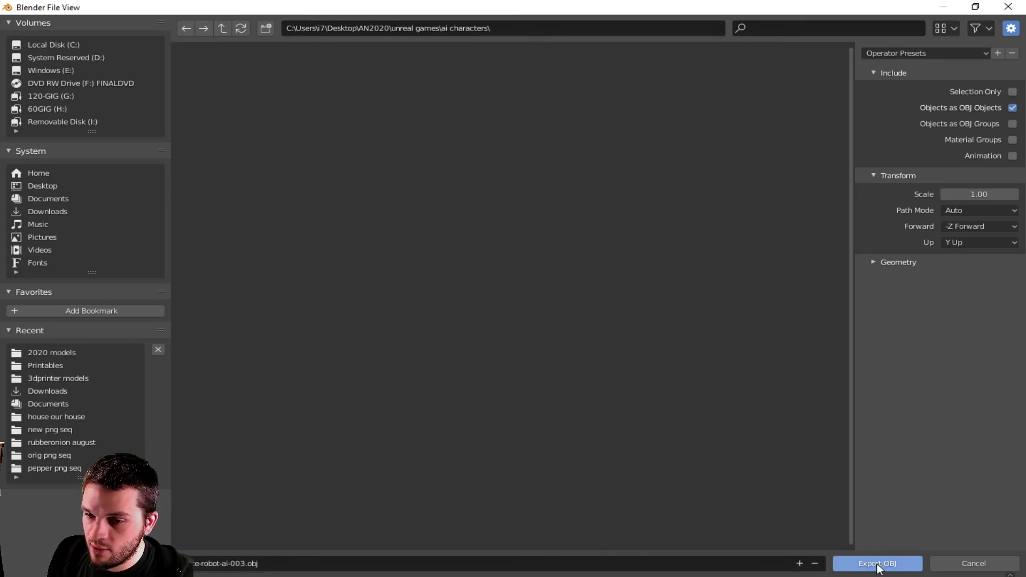
{"action": "scroll", "coordinate": [553, 367], "scroll_direction": "down", "scroll_amount": 4}
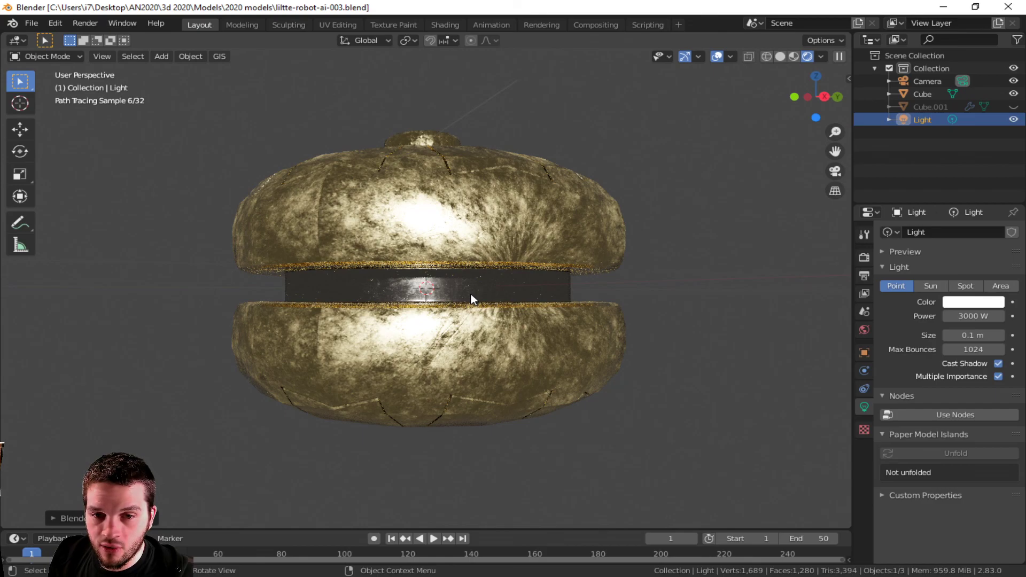
{"action": "right_click", "coordinate": [374, 259]}
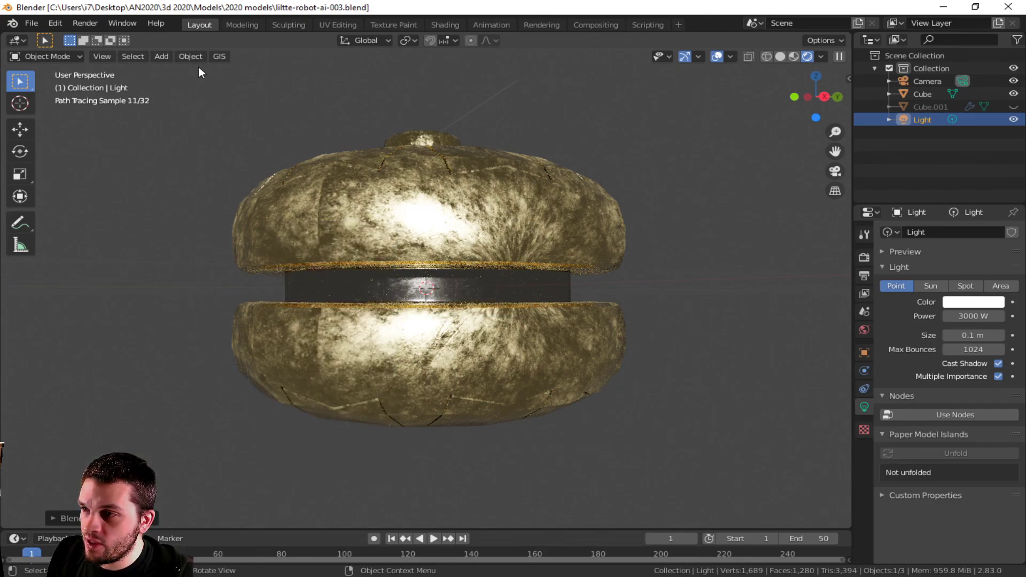
{"action": "middle_click_drag", "start_coordinate": [326, 153], "coordinate": [335, 205]}
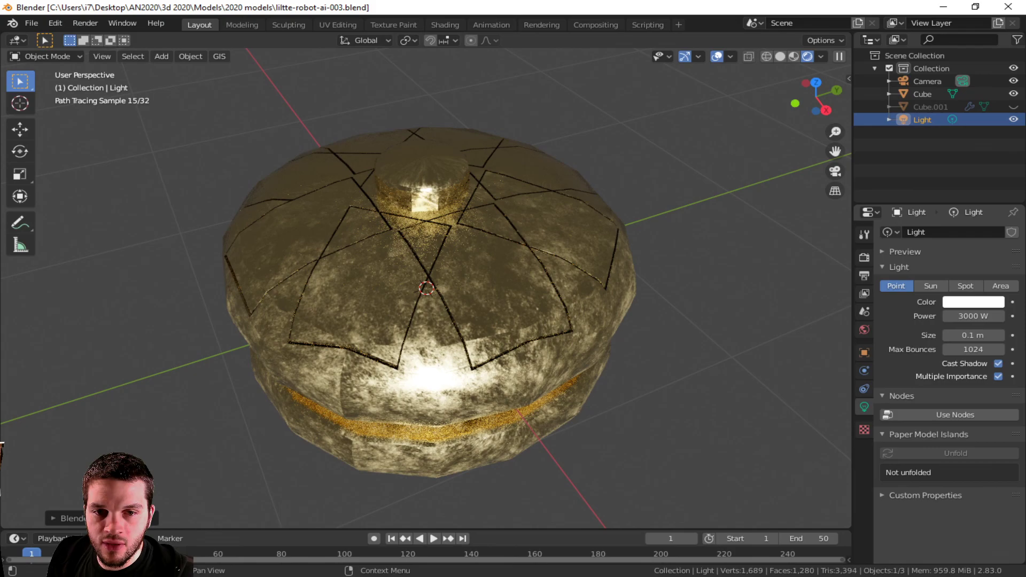
{"action": "key", "text": "Escape"}
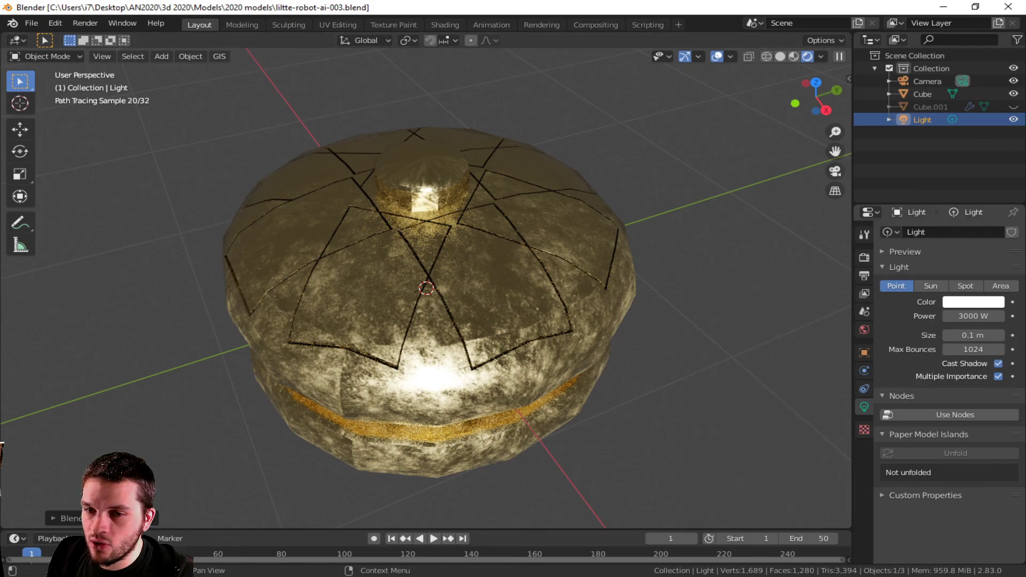